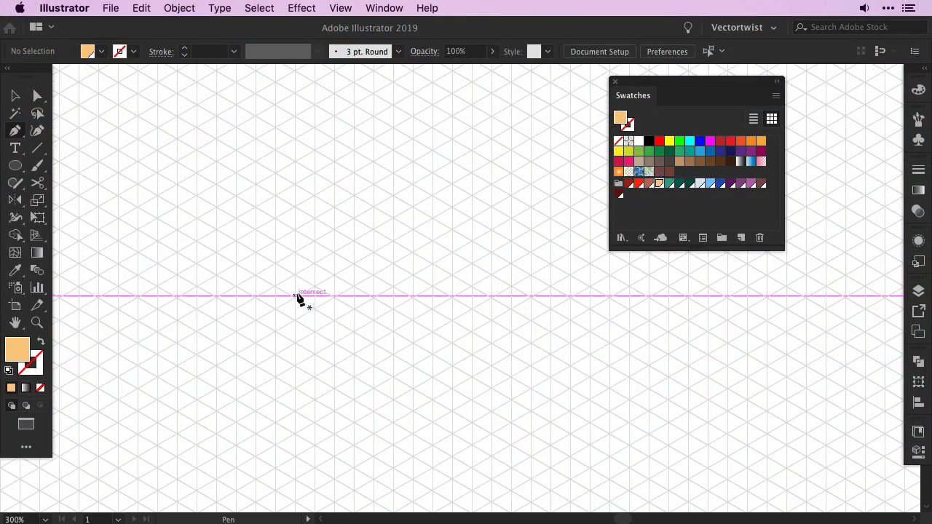
- Pen a four-sided isometric parallelogram on the grid for the log's cut end
{"action": "left_click", "coordinate": [294, 297]}
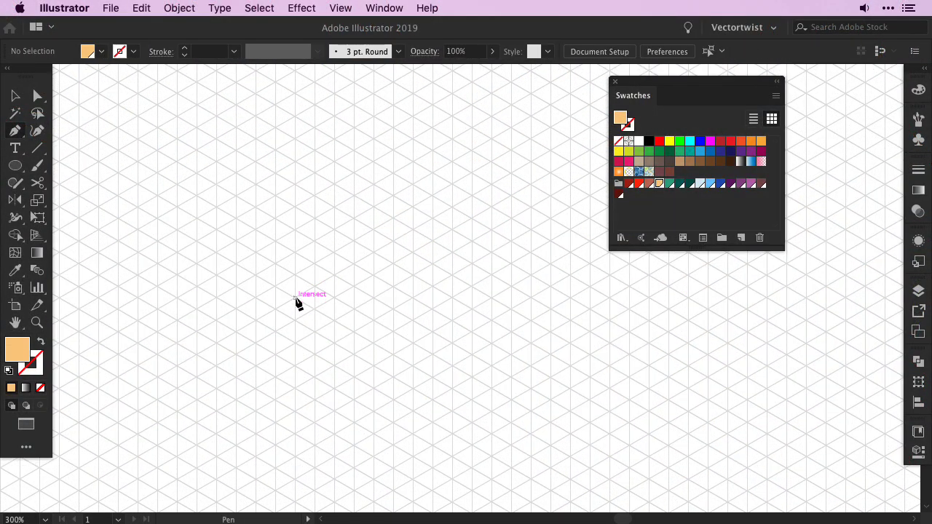
{"action": "left_click", "coordinate": [294, 343]}
{"action": "left_click", "coordinate": [333, 365]}
{"action": "left_click", "coordinate": [335, 321]}
- Apply Effect > Stylize > Round Corners to turn the parallelogram into a light orange ellipse
{"action": "left_click", "coordinate": [295, 299]}
{"action": "left_click", "coordinate": [179, 8]}
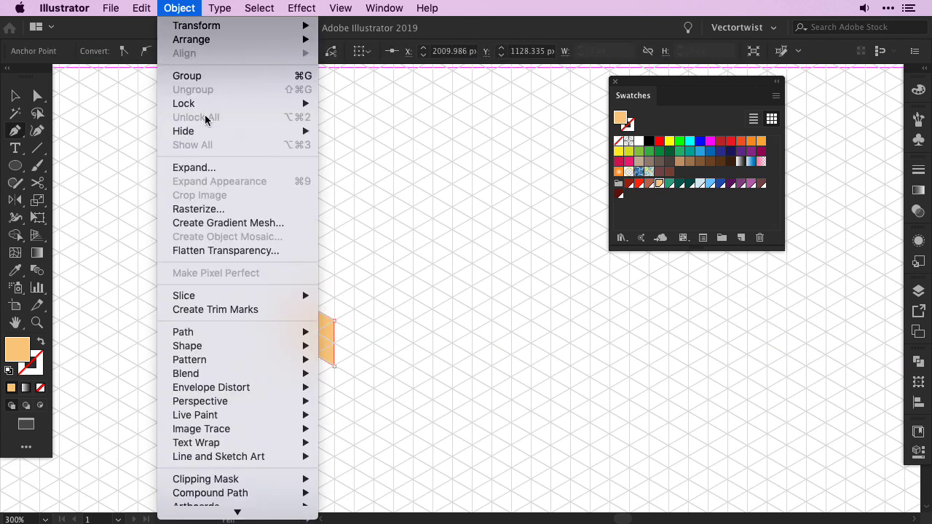
{"action": "left_click", "coordinate": [510, 172]}
{"action": "left_click", "coordinate": [389, 154]}
{"action": "key", "text": "Return"}
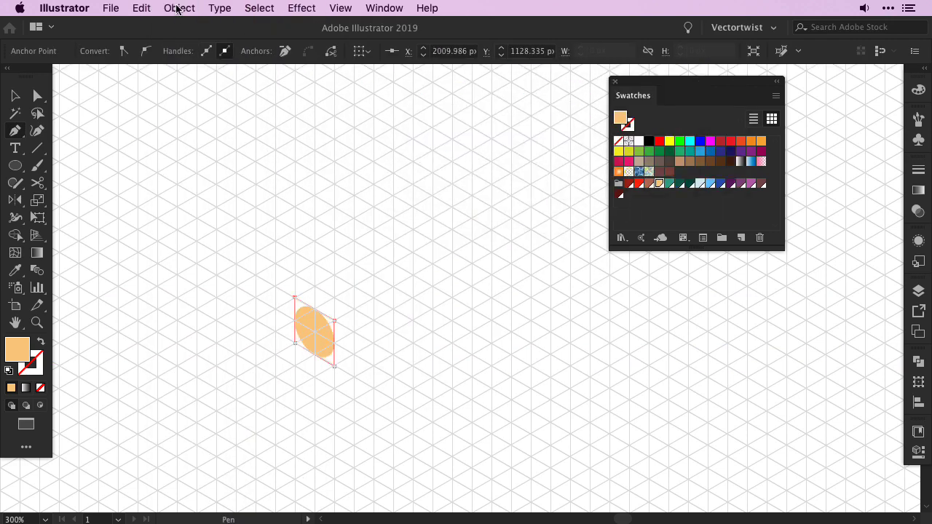
{"action": "key", "text": "v"}
{"action": "left_click", "coordinate": [356, 353]}
{"action": "scroll", "coordinate": [357, 353], "scroll_direction": "right", "scroll_amount": 2}
{"action": "scroll", "coordinate": [292, 372], "scroll_direction": "right", "scroll_amount": 3}
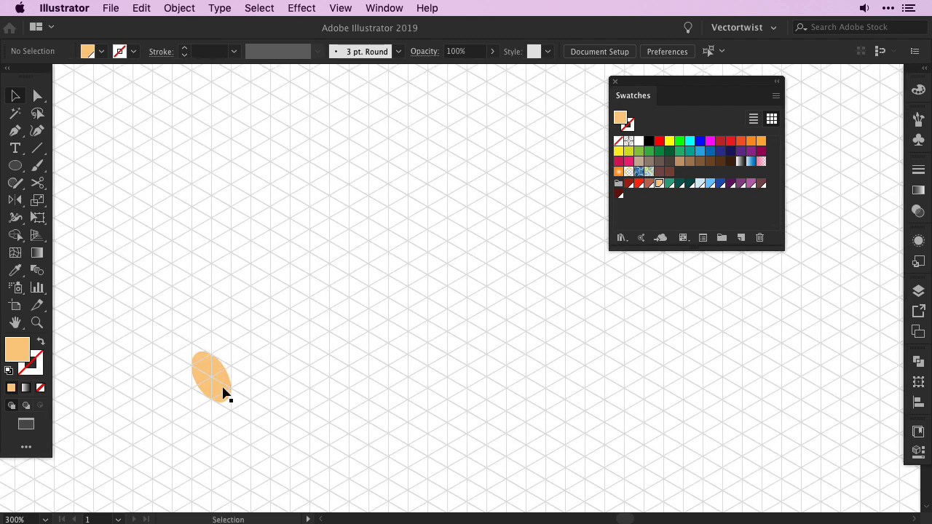
- Alt-drag a copy of the ellipse up-right and align it with the grid lines
{"action": "mouse_move", "coordinate": [213, 390]}
{"action": "left_mouse_down", "text": "alt"}
{"action": "mouse_move", "coordinate": [493, 241]}
{"action": "mouse_move", "coordinate": [223, 384]}
{"action": "mouse_move", "coordinate": [549, 200]}
{"action": "mouse_move", "coordinate": [539, 216]}
{"action": "left_mouse_up", "text": "alt"}
{"action": "scroll", "coordinate": [539, 216], "scroll_direction": "right", "scroll_amount": 3}
{"action": "scroll", "coordinate": [539, 215], "scroll_direction": "up", "scroll_amount": 1}
{"action": "mouse_move", "coordinate": [474, 214]}
{"action": "left_mouse_down"}
{"action": "mouse_move", "coordinate": [529, 182]}
{"action": "mouse_move", "coordinate": [521, 191]}
{"action": "left_mouse_up"}
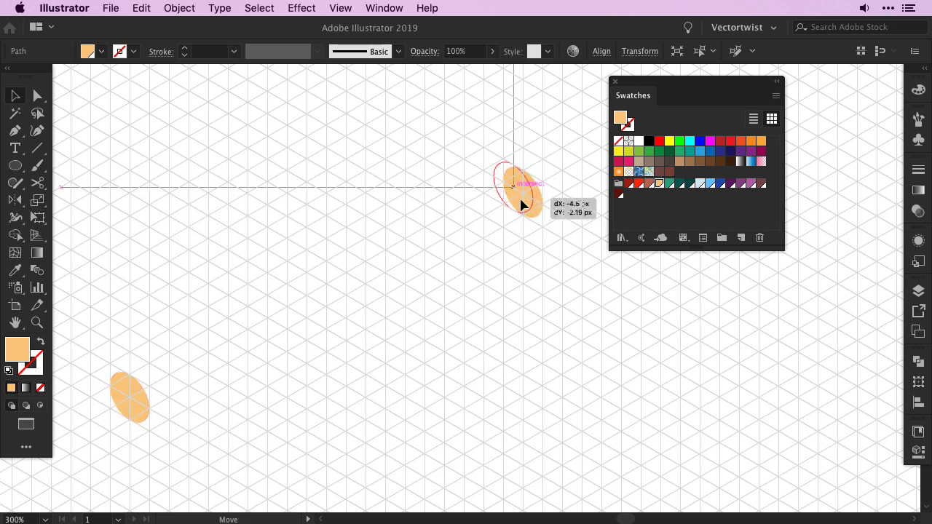
{"action": "left_click_drag", "start_coordinate": [518, 197], "coordinate": [513, 189]}
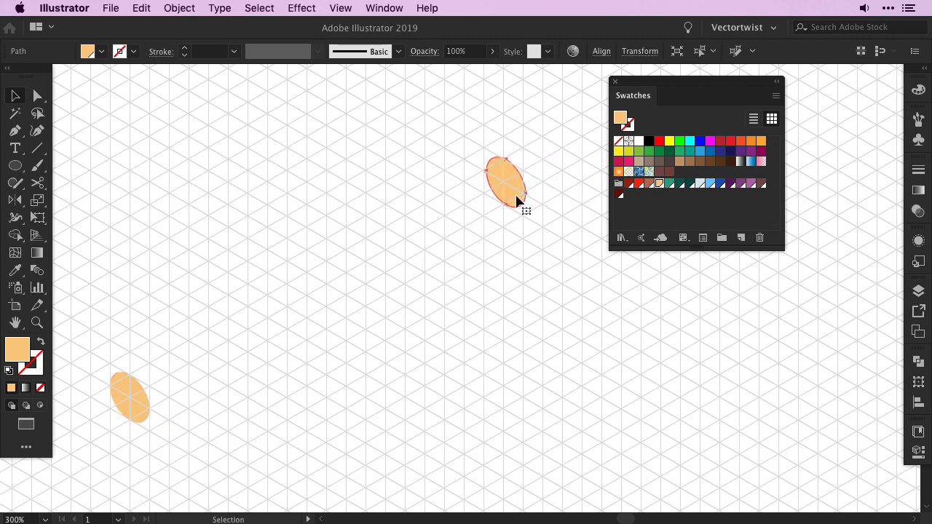
{"action": "left_click", "coordinate": [575, 203]}
- Pen a brown parallelogram spanning both ellipses and send it to the back
{"action": "left_click", "coordinate": [116, 372]}
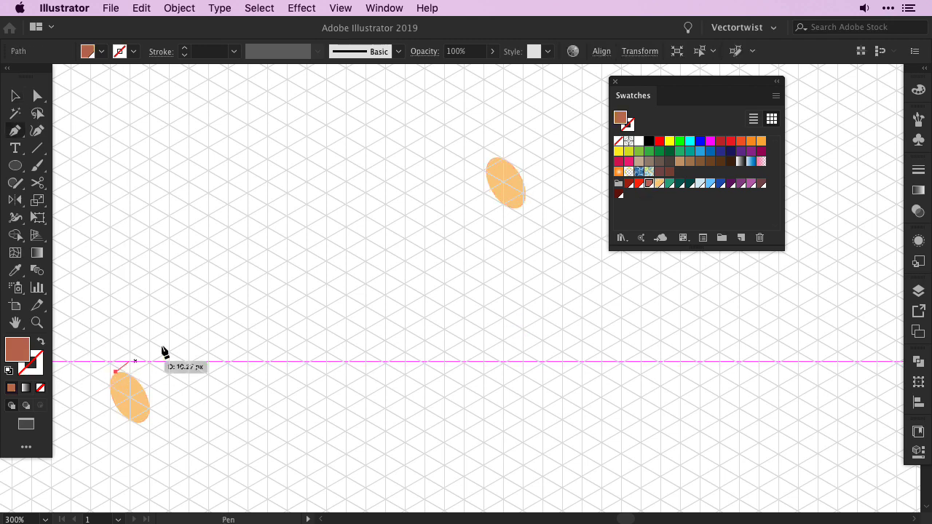
{"action": "left_click", "coordinate": [494, 158]}
{"action": "left_click", "coordinate": [523, 205]}
{"action": "left_click", "coordinate": [142, 420]}
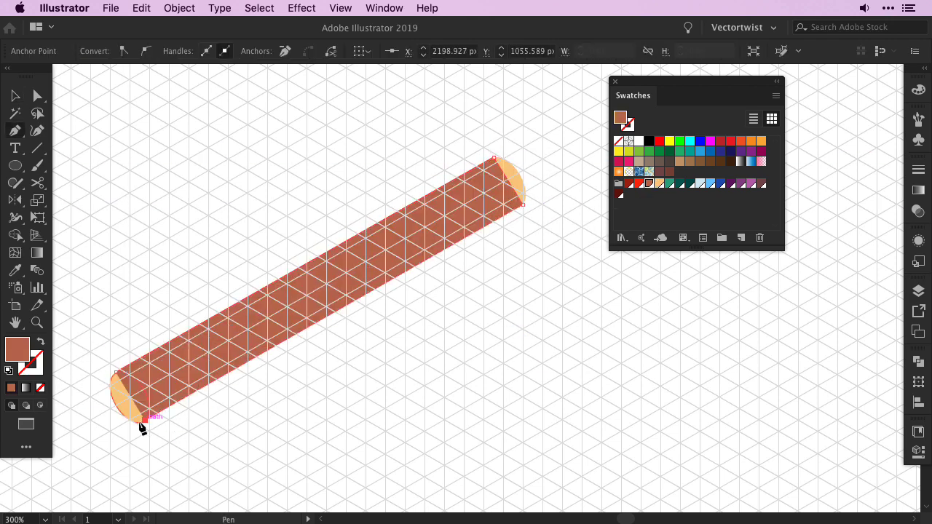
{"action": "left_click", "coordinate": [119, 377]}
{"action": "key", "text": "ctrl+shift+bracketleft"}
- Fill the right ellipse brown and reshape its anchors into a rounded cap on the body
{"action": "left_click", "coordinate": [514, 186]}
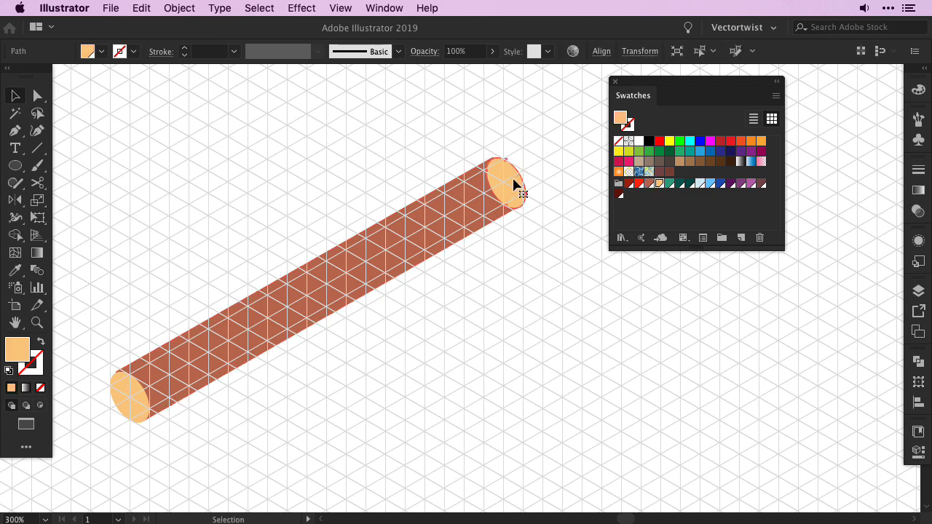
{"action": "key", "text": "i"}
{"action": "left_click", "coordinate": [472, 202]}
{"action": "key", "text": "a"}
{"action": "left_click_drag", "start_coordinate": [472, 146], "coordinate": [377, 139]}
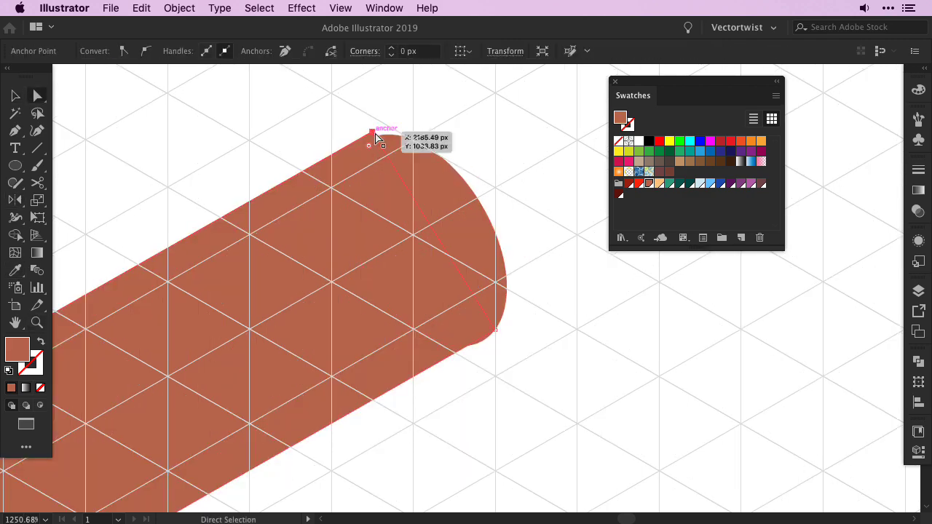
{"action": "left_click_drag", "start_coordinate": [427, 180], "coordinate": [431, 197]}
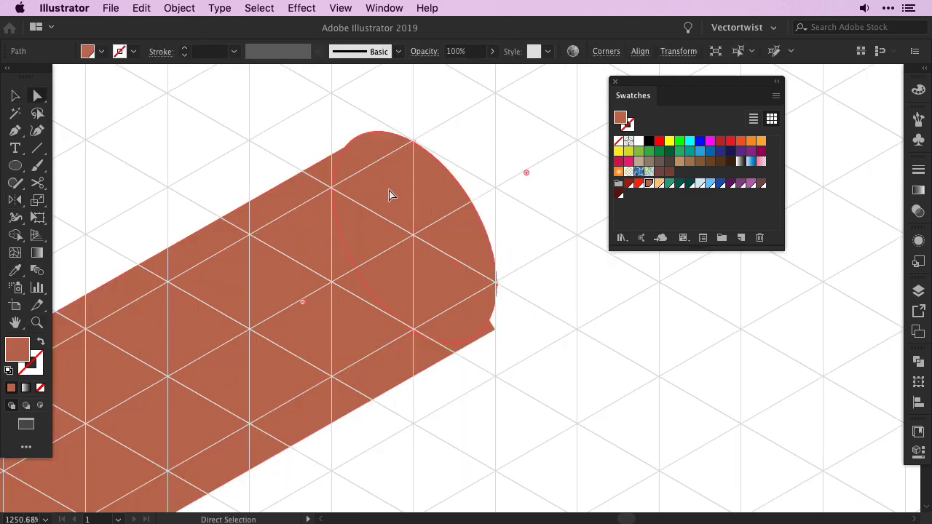
{"action": "left_click_drag", "start_coordinate": [494, 328], "coordinate": [476, 334]}
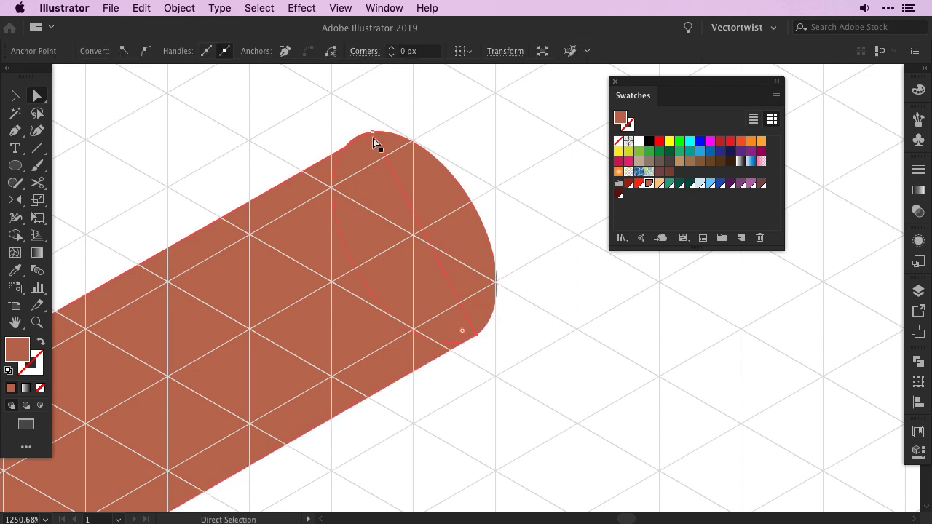
{"action": "left_click_drag", "start_coordinate": [375, 139], "coordinate": [354, 142]}
{"action": "key", "text": "z"}
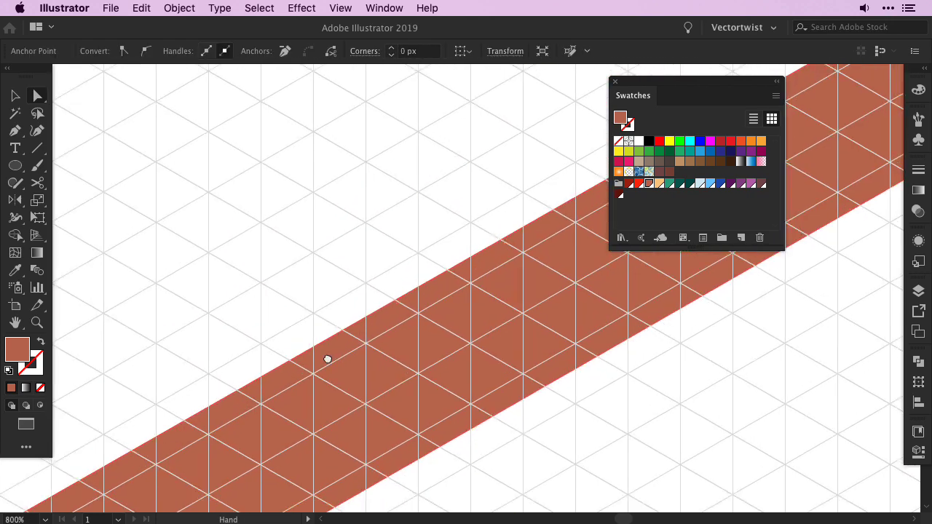
- Zoom in on the log's left end and deselect the log body
{"action": "left_click_drag", "start_coordinate": [327, 359], "coordinate": [398, 394]}
{"action": "left_click", "coordinate": [397, 393]}
{"action": "key", "text": "a"}
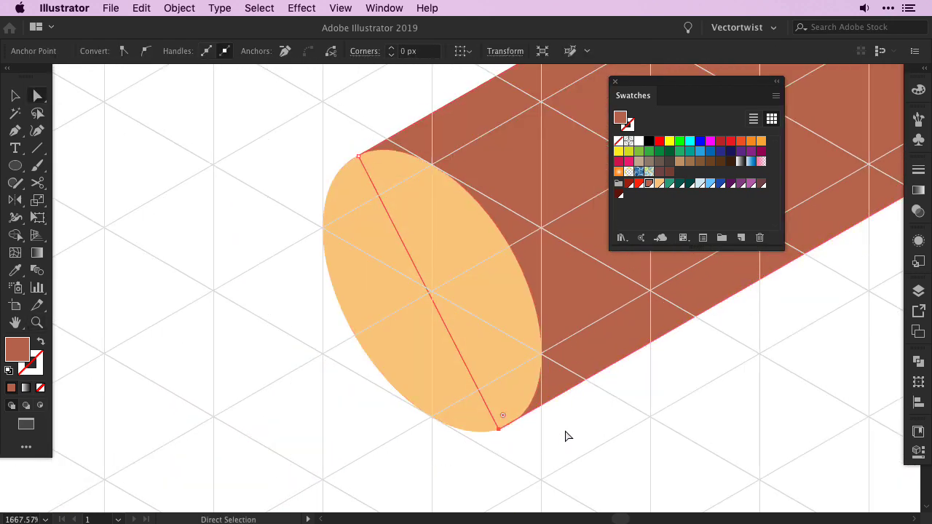
{"action": "left_click", "coordinate": [566, 435]}
{"action": "scroll", "coordinate": [477, 378], "scroll_direction": "down", "scroll_amount": 5}
{"action": "scroll", "coordinate": [437, 372], "scroll_direction": "right", "scroll_amount": 5}
- Select the log body and check the Pathfinder options
{"action": "key", "text": "v"}
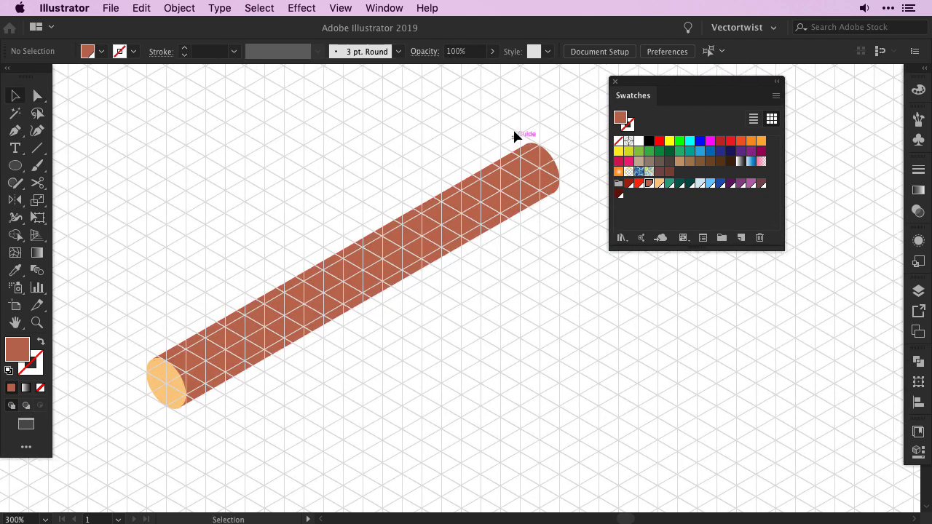
{"action": "left_click", "coordinate": [525, 196]}
{"action": "left_click", "coordinate": [918, 361]}
{"action": "left_click", "coordinate": [874, 355]}
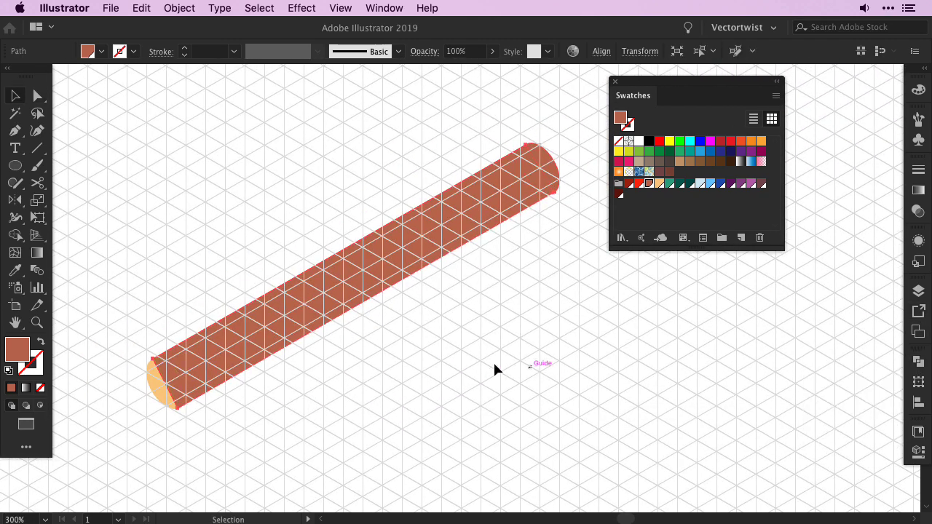
{"action": "left_click", "coordinate": [366, 384]}
- Draw two lengthwise stroke-only lines across the log and Divide the body along them
{"action": "left_click", "coordinate": [41, 343]}
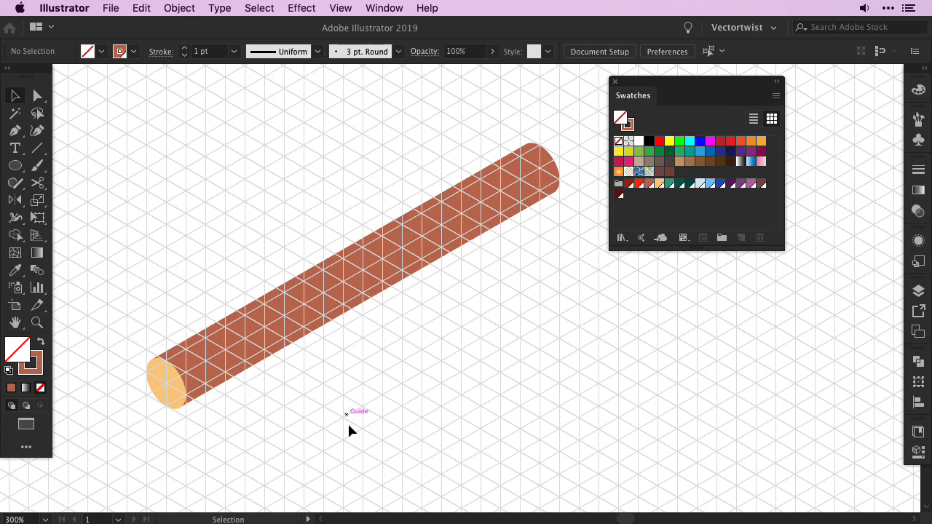
{"action": "key", "text": "p"}
{"action": "left_click", "coordinate": [152, 406]}
{"action": "left_click", "coordinate": [585, 158]}
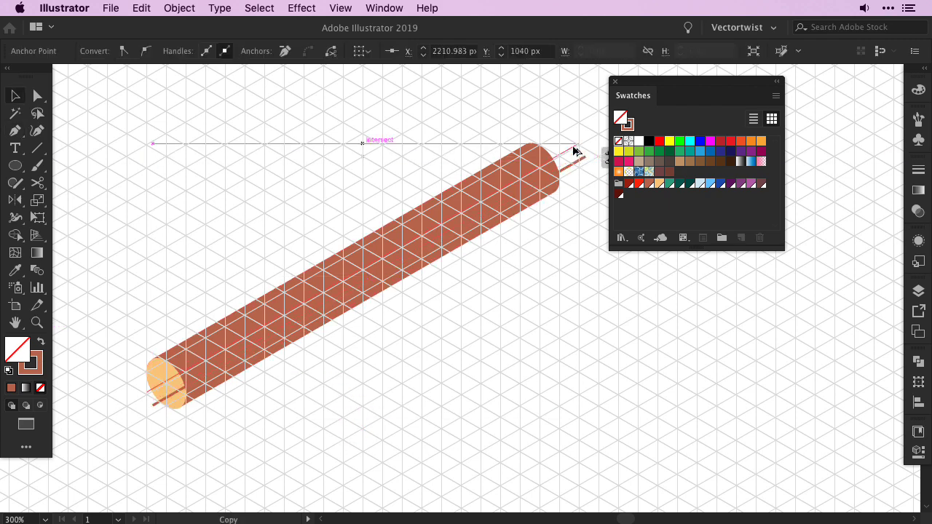
{"action": "left_click_drag", "start_coordinate": [567, 143], "coordinate": [570, 152]}
{"action": "left_click", "coordinate": [520, 289]}
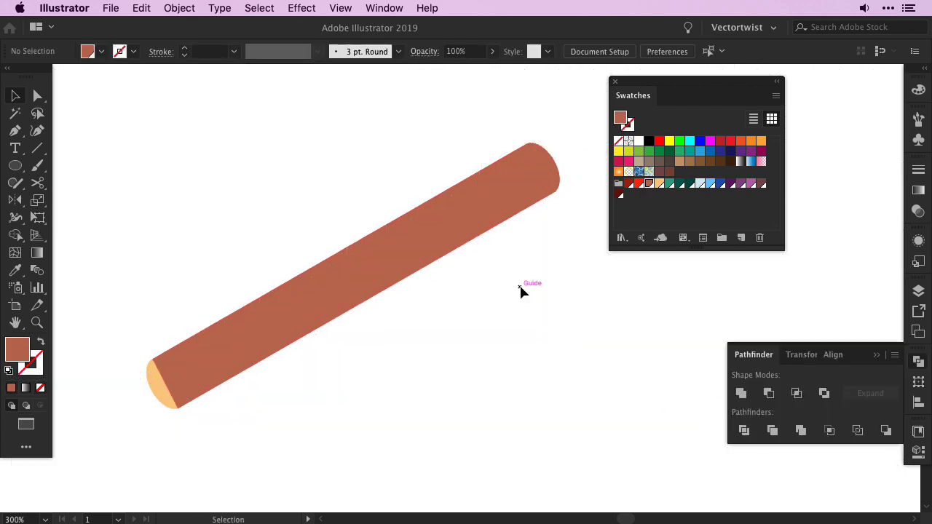
{"action": "key", "text": "a"}
{"action": "left_click", "coordinate": [512, 203]}
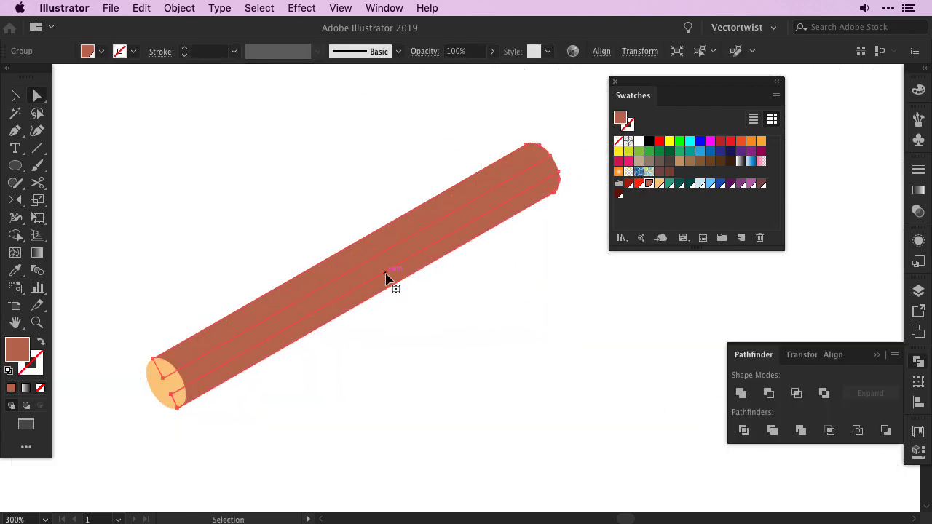
- Set the top facet to Screen blend with lowered opacity
{"action": "left_click", "coordinate": [348, 270]}
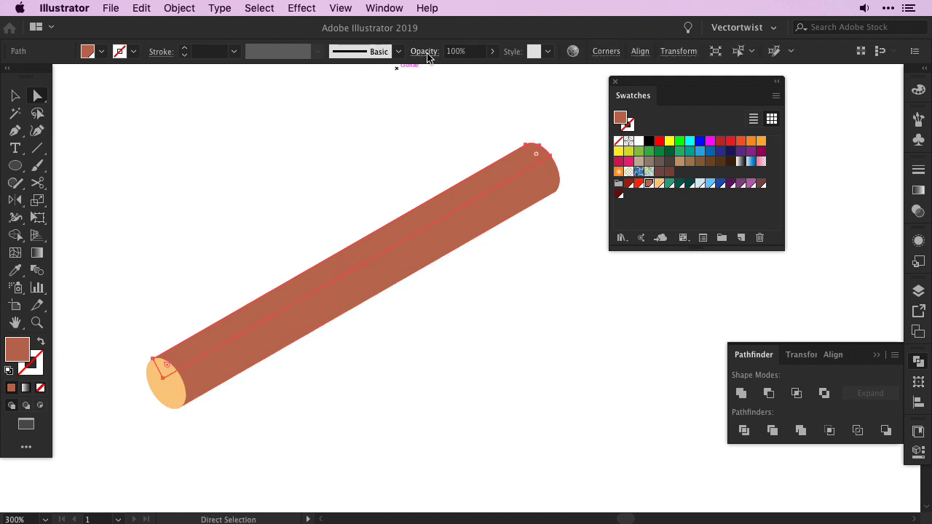
{"action": "left_click", "coordinate": [425, 51]}
{"action": "left_click", "coordinate": [304, 76]}
{"action": "left_click", "coordinate": [303, 167]}
{"action": "left_click_drag", "start_coordinate": [426, 97], "coordinate": [379, 97]}
- Set the bottom facet to Multiply at about a third opacity
{"action": "left_click", "coordinate": [444, 252]}
{"action": "left_click", "coordinate": [425, 51]}
{"action": "left_click", "coordinate": [303, 76]}
{"action": "left_click", "coordinate": [302, 127]}
{"action": "left_click", "coordinate": [424, 76]}
{"action": "left_click", "coordinate": [403, 402]}
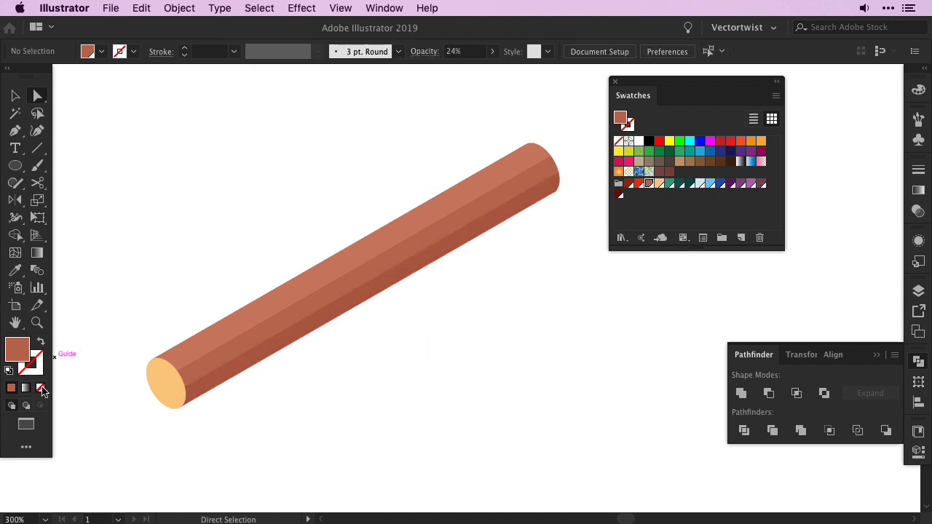
{"action": "left_click", "coordinate": [40, 387]}
- Draw a dark-stroked grain line along the top of the log
{"action": "key", "text": "x"}
{"action": "left_click", "coordinate": [761, 183]}
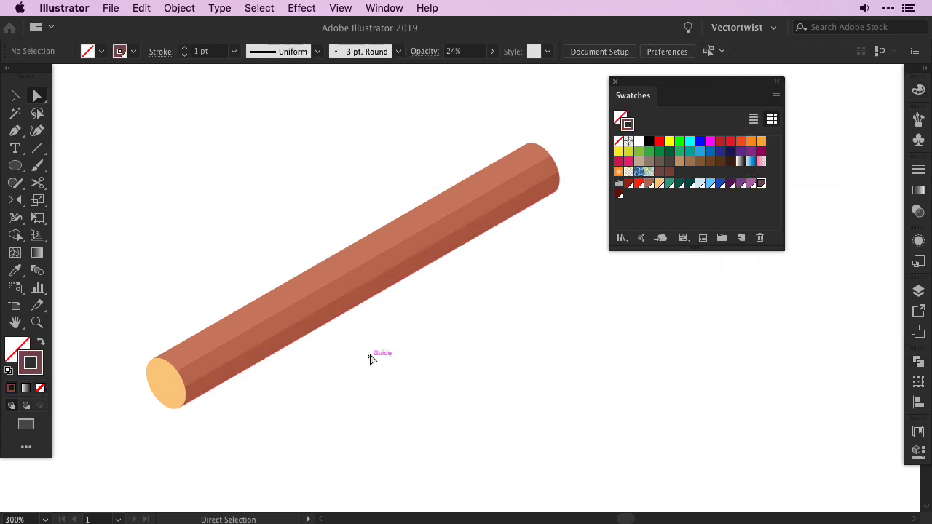
{"action": "key", "text": "i"}
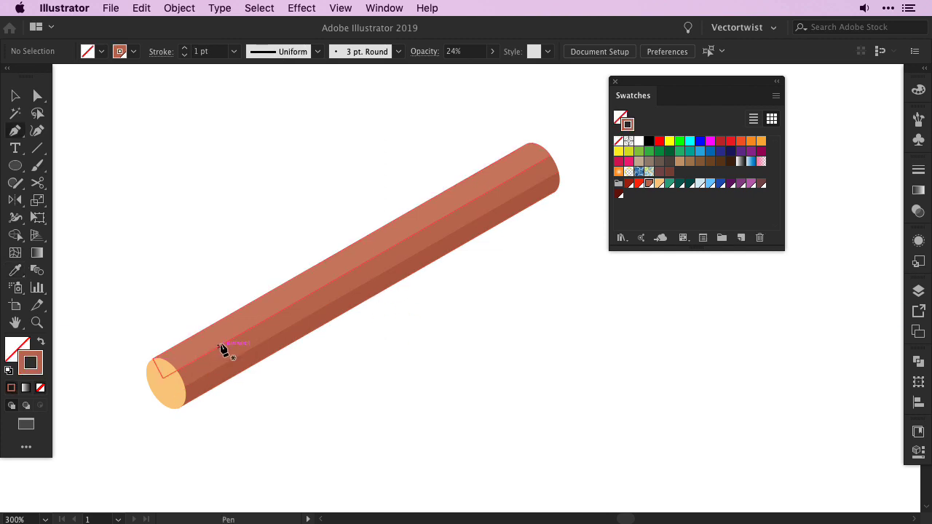
{"action": "left_click", "coordinate": [220, 348]}
{"action": "left_click", "coordinate": [526, 172]}
{"action": "key", "text": "v"}
- Give the grain line rounded caps, a darker brown colour and a 1 pt weight
{"action": "left_click", "coordinate": [918, 169]}
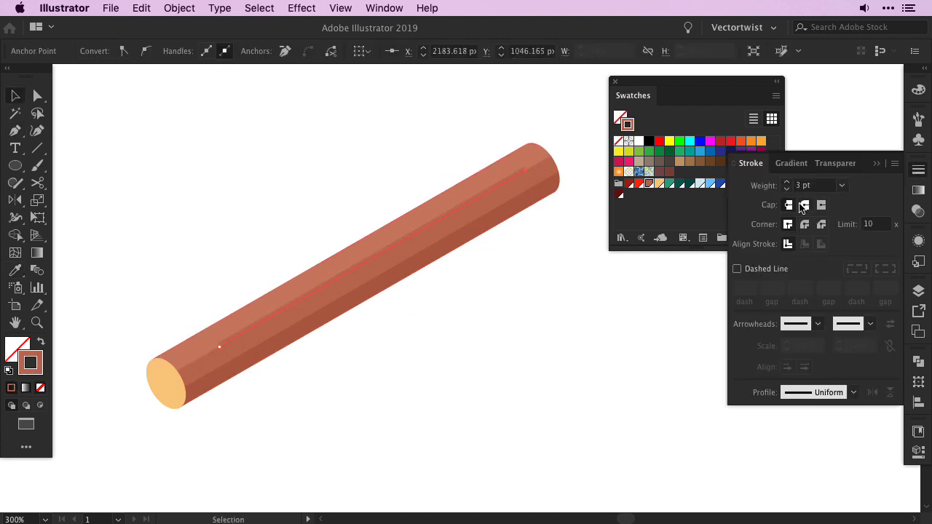
{"action": "left_click", "coordinate": [804, 204]}
{"action": "left_click", "coordinate": [761, 183]}
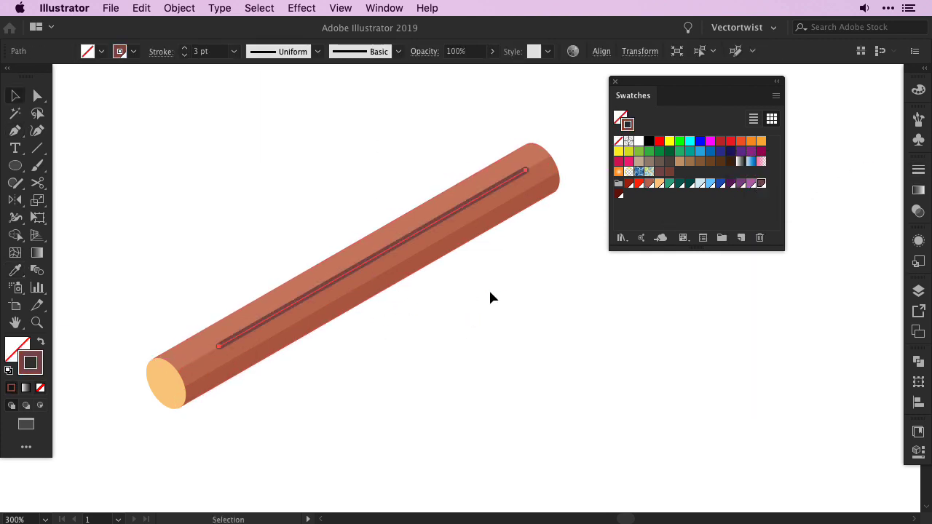
{"action": "left_click", "coordinate": [918, 169]}
{"action": "left_click", "coordinate": [786, 188]}
{"action": "left_click", "coordinate": [786, 189]}
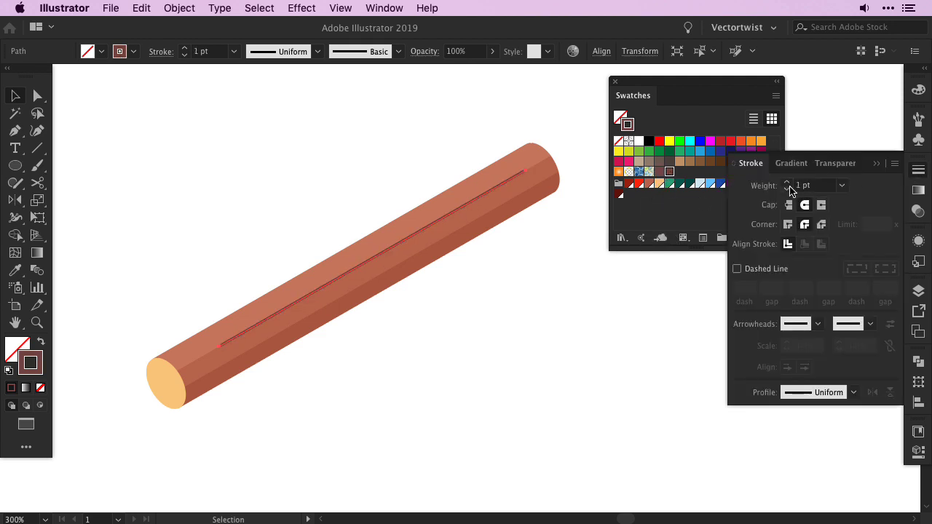
{"action": "key", "text": "ctrl+shift+a"}
- Sample the log colour and darken it in the Color Picker for the grain line
{"action": "left_click", "coordinate": [399, 267]}
{"action": "key", "text": "i"}
{"action": "double_click", "coordinate": [30, 363]}
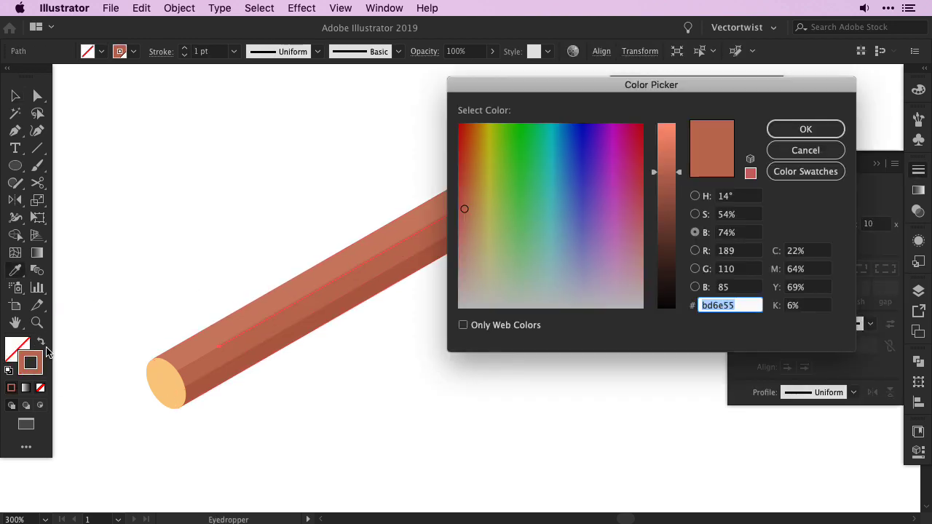
{"action": "left_click", "coordinate": [678, 182]}
{"action": "left_click", "coordinate": [802, 129]}
{"action": "key", "text": "v"}
{"action": "key", "text": "ctrl+shift+a"}
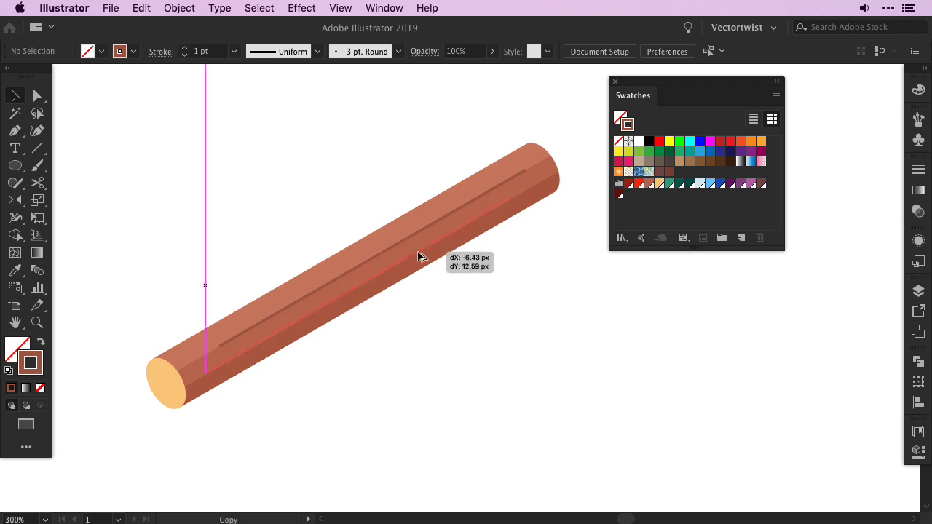
- Alt-drag copies of the grain line along the log, including a short one near the top end
{"action": "left_click_drag", "start_coordinate": [419, 257], "coordinate": [371, 260]}
{"action": "key", "text": "a"}
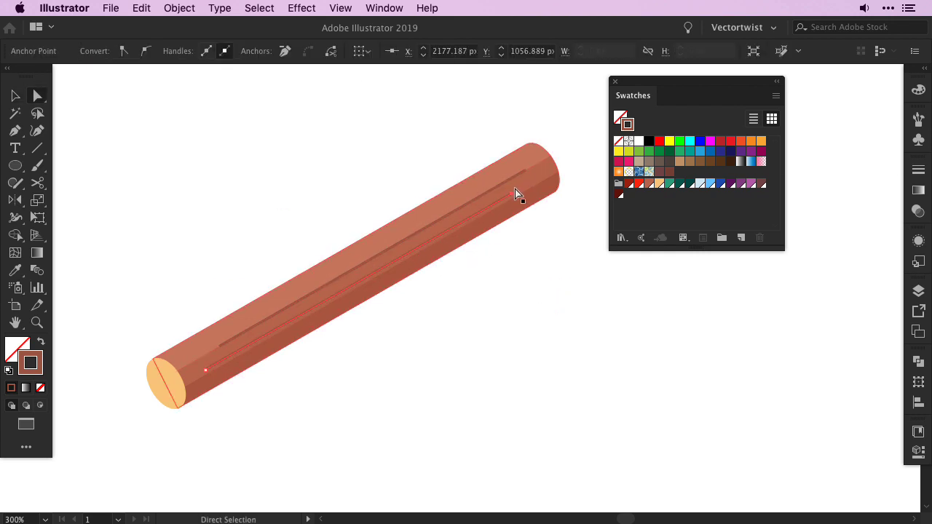
{"action": "mouse_move", "coordinate": [516, 194]}
{"action": "left_mouse_down"}
{"action": "mouse_move", "coordinate": [420, 245]}
{"action": "mouse_move", "coordinate": [428, 255]}
{"action": "mouse_move", "coordinate": [531, 183]}
{"action": "left_mouse_up"}
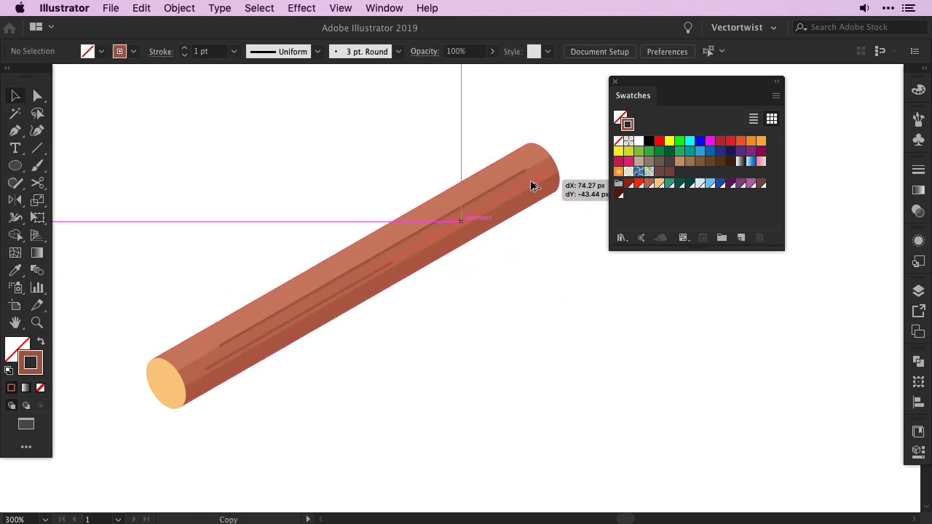
{"action": "mouse_move", "coordinate": [371, 277]}
{"action": "left_mouse_down"}
{"action": "mouse_move", "coordinate": [562, 182]}
{"action": "mouse_move", "coordinate": [453, 229]}
{"action": "left_mouse_up"}
{"action": "left_click", "coordinate": [918, 170]}
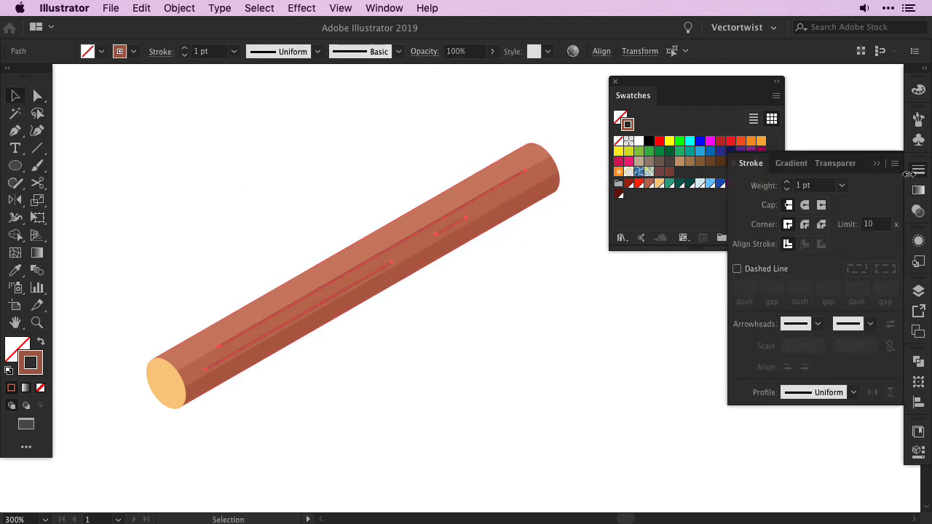
{"action": "left_click", "coordinate": [498, 358]}
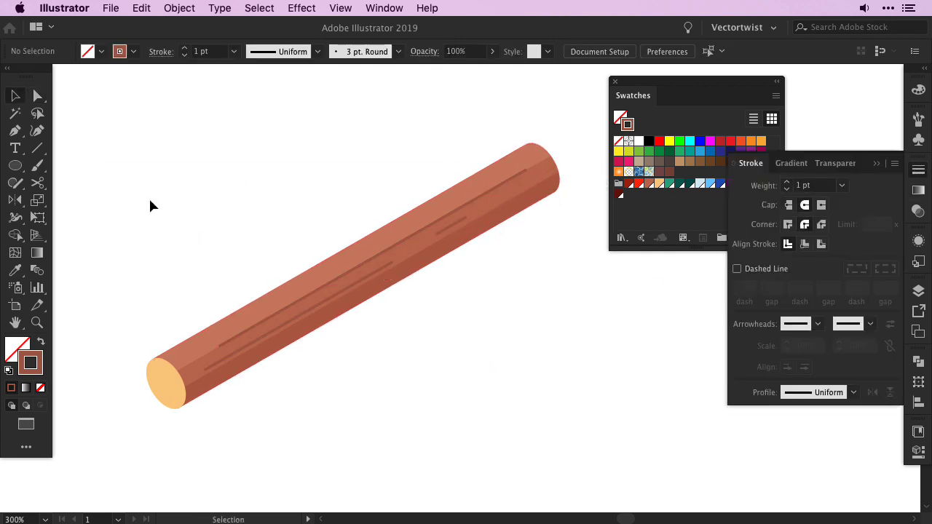
- Save the log's brown colour as a new swatch
{"action": "left_click", "coordinate": [167, 394]}
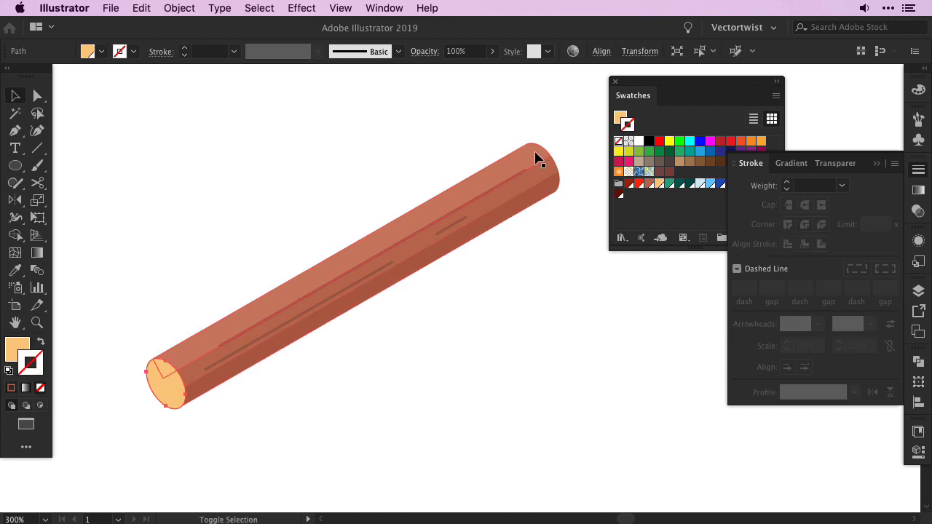
{"action": "left_click", "coordinate": [537, 156]}
{"action": "left_click", "coordinate": [415, 322]}
{"action": "left_click", "coordinate": [233, 344]}
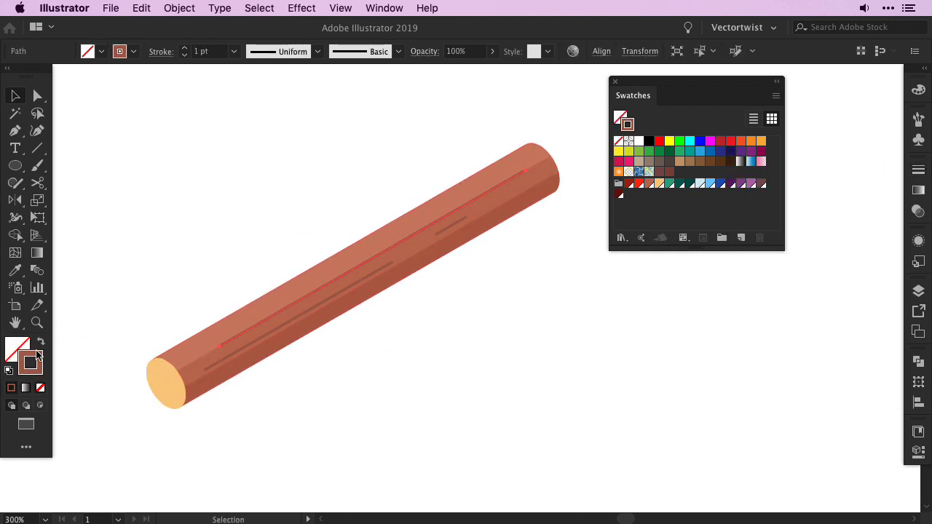
{"action": "left_click_drag", "start_coordinate": [628, 197], "coordinate": [628, 195]}
{"action": "key", "text": "Return"}
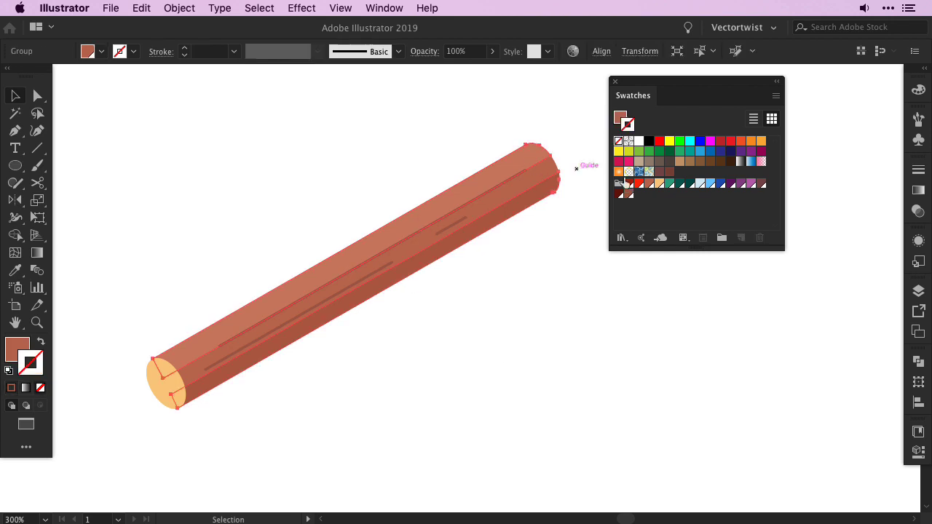
- Zoom in on the orange end cap and select its ellipse
{"action": "key", "text": "a"}
{"action": "left_click", "coordinate": [158, 391]}
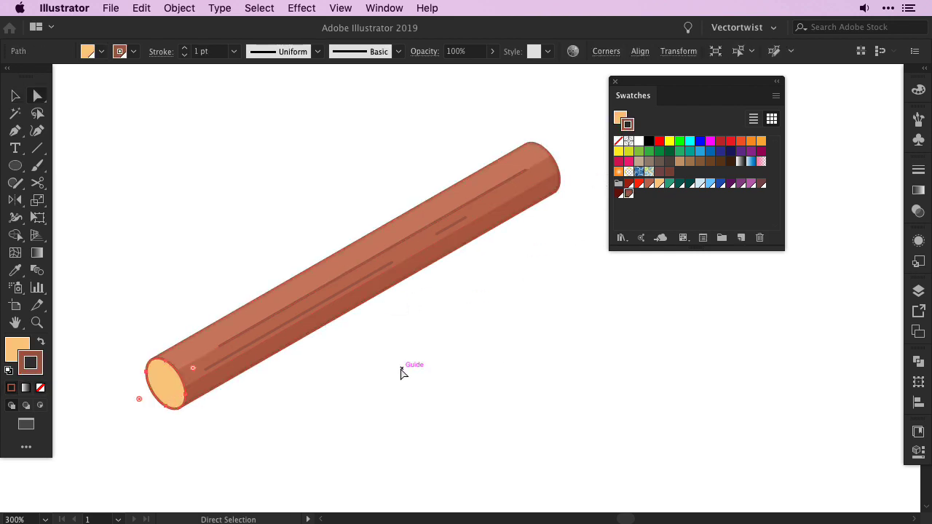
{"action": "left_click", "coordinate": [402, 371]}
{"action": "key", "text": "v"}
{"action": "left_click_drag", "start_coordinate": [113, 275], "coordinate": [511, 384]}
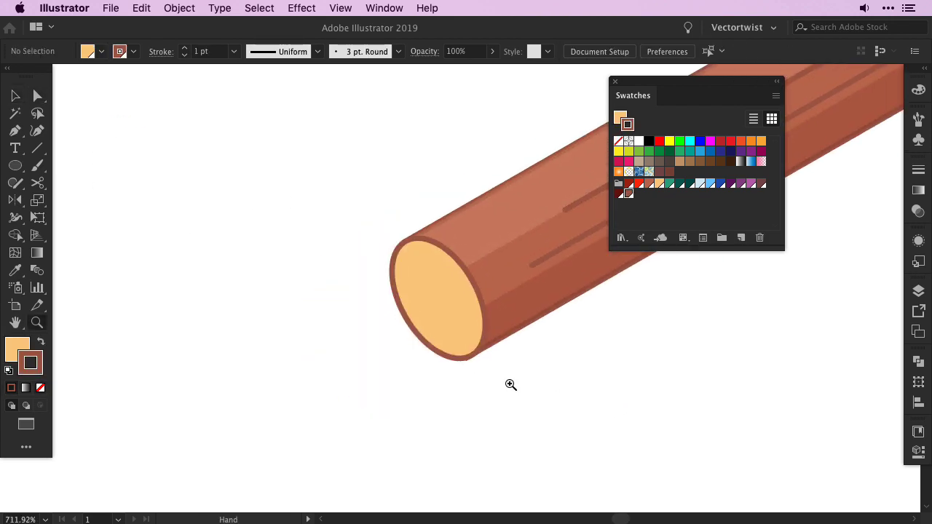
{"action": "key", "text": "a"}
{"action": "left_click", "coordinate": [426, 295]}
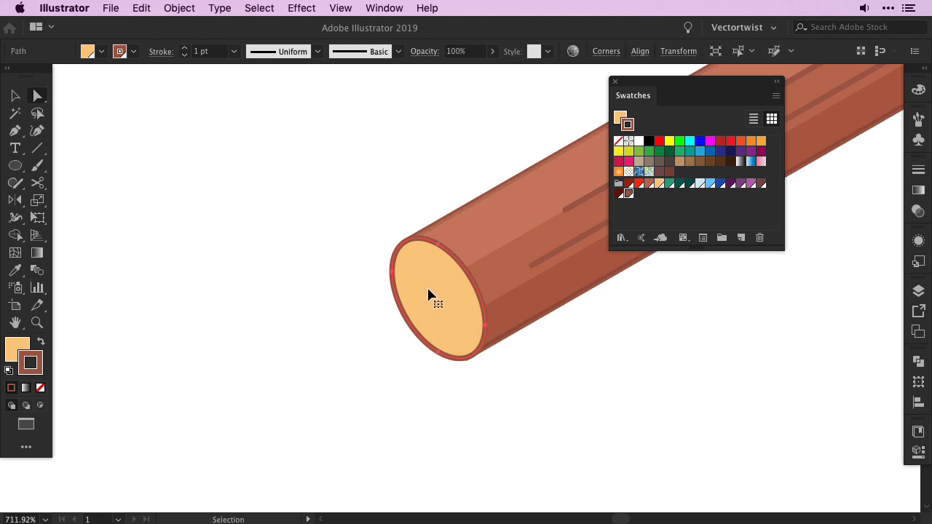
- Free Transform a shrunken copy of the end ellipse into a ring with no fill and 0.5 pt stroke
{"action": "key", "text": "e"}
{"action": "left_click_drag", "start_coordinate": [488, 236], "coordinate": [471, 252]}
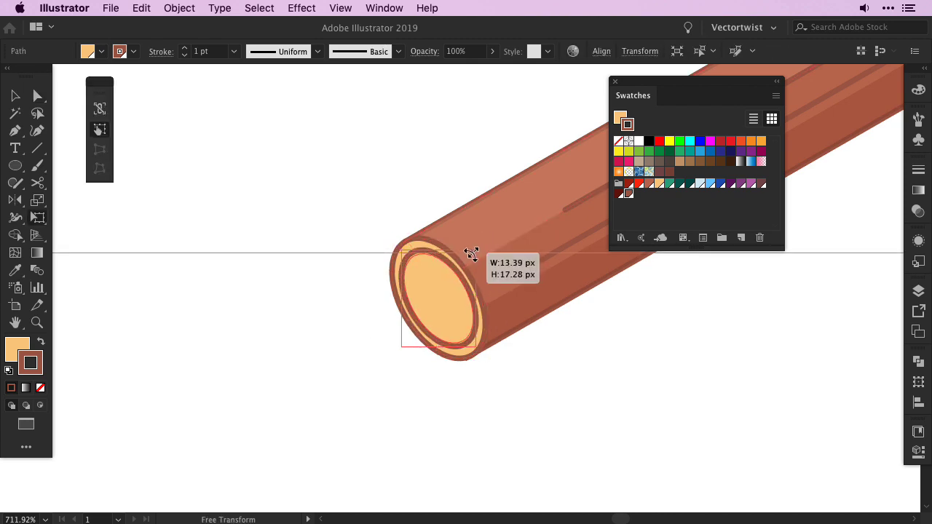
{"action": "key", "text": "a"}
{"action": "key", "text": "slash"}
{"action": "left_click", "coordinate": [234, 51]}
{"action": "left_click", "coordinate": [240, 83]}
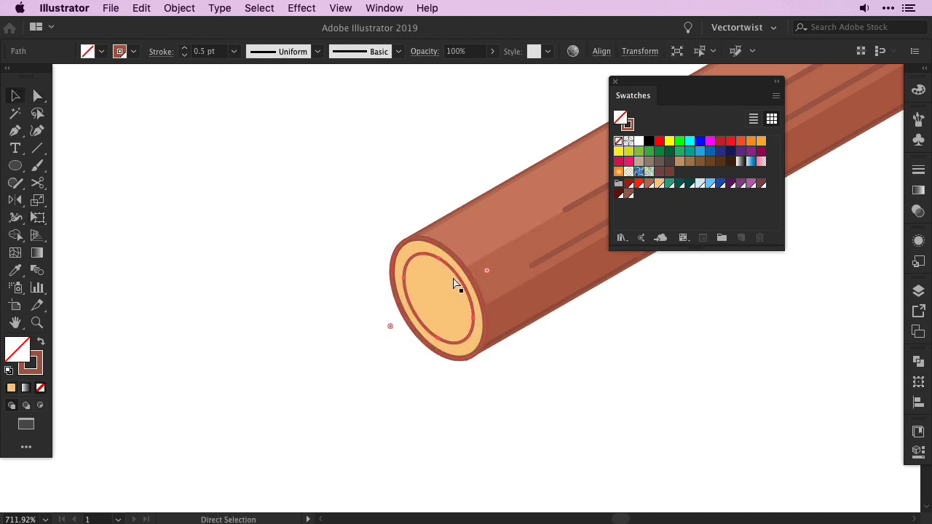
- Add a second, smaller inner ring, then zoom out and select the whole log
{"action": "key", "text": "e"}
{"action": "mouse_move", "coordinate": [486, 271]}
{"action": "left_mouse_down"}
{"action": "mouse_move", "coordinate": [458, 267]}
{"action": "mouse_move", "coordinate": [445, 277]}
{"action": "left_mouse_up"}
{"action": "key", "text": "v"}
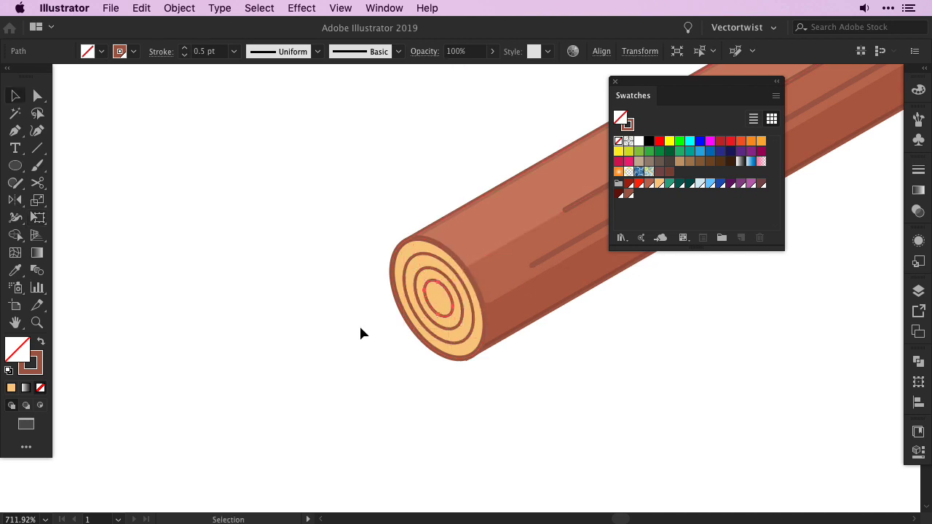
{"action": "key", "text": "ctrl+minus"}
{"action": "key", "text": "ctrl+minus"}
{"action": "key", "text": "ctrl+minus"}
{"action": "key", "text": "ctrl+minus"}
{"action": "key", "text": "ctrl+a"}
- Group the log and repeat copies upward to stack five logs
{"action": "key", "text": "ctrl+g"}
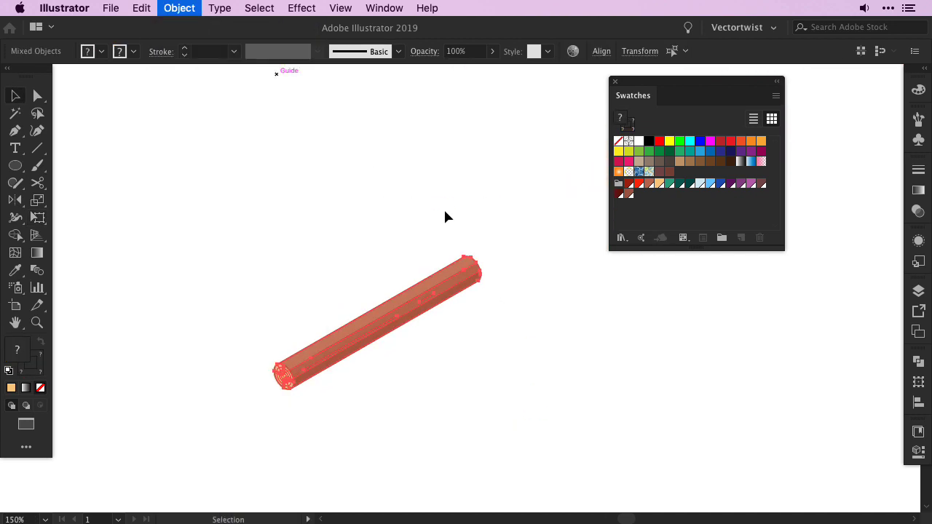
{"action": "left_click", "coordinate": [554, 378]}
{"action": "mouse_move", "coordinate": [401, 331]}
{"action": "left_mouse_down"}
{"action": "mouse_move", "coordinate": [468, 328]}
{"action": "mouse_move", "coordinate": [468, 304]}
{"action": "mouse_move", "coordinate": [453, 284]}
{"action": "mouse_move", "coordinate": [421, 276]}
{"action": "mouse_move", "coordinate": [405, 249]}
{"action": "left_mouse_up"}
{"action": "key", "text": "ctrl+shift+a"}
{"action": "left_click", "coordinate": [337, 190]}
{"action": "key", "text": "ctrl+shift+a"}
- Select all five logs and align them into a straight stack
{"action": "scroll", "coordinate": [385, 327], "scroll_direction": "up", "scroll_amount": 2}
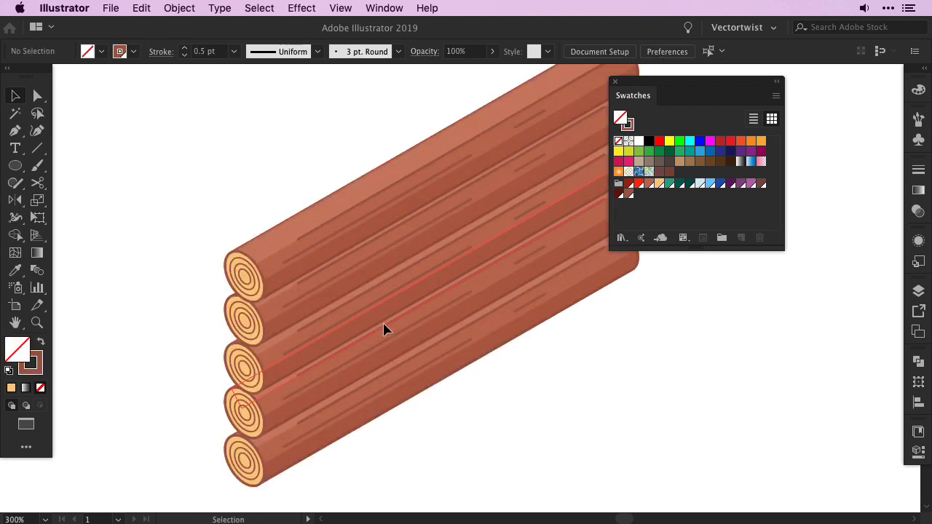
{"action": "left_click", "coordinate": [304, 383]}
{"action": "left_click", "coordinate": [298, 239]}
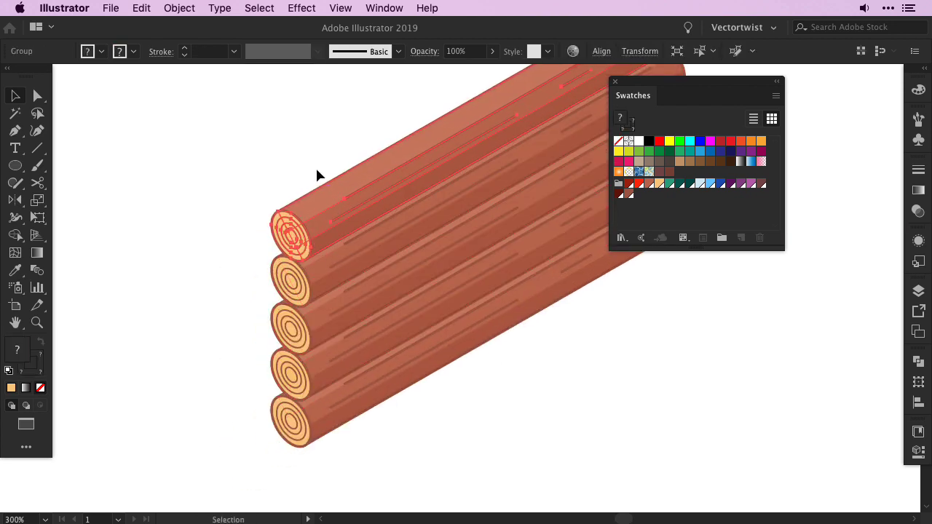
{"action": "key", "text": "ctrl+a"}
{"action": "left_click", "coordinate": [602, 51]}
{"action": "left_click", "coordinate": [197, 335]}
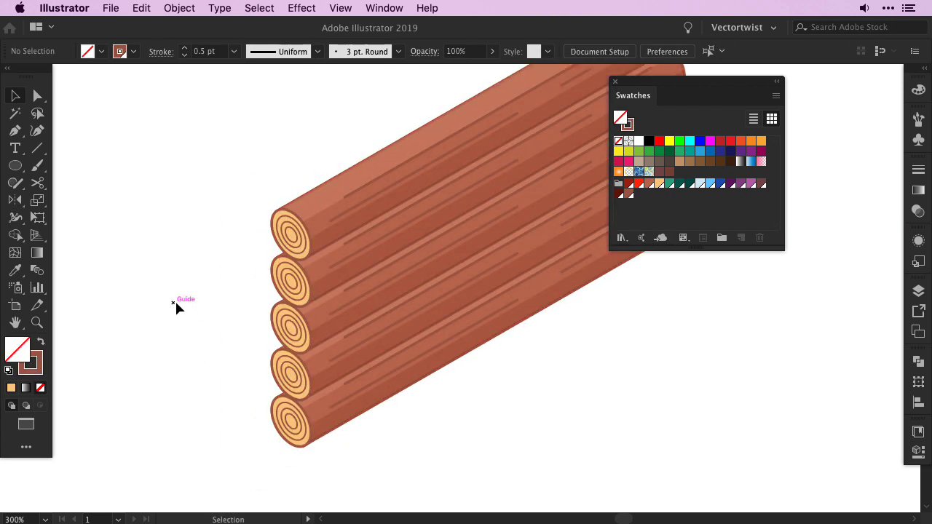
- Duplicate the five-log stack up and to the left
{"action": "key", "text": "ctrl+minus"}
{"action": "key", "text": "ctrl+minus"}
{"action": "left_click_drag", "start_coordinate": [533, 325], "coordinate": [572, 427]}
{"action": "mouse_move", "coordinate": [310, 243]}
{"action": "left_mouse_down"}
{"action": "mouse_move", "coordinate": [613, 378]}
{"action": "mouse_move", "coordinate": [330, 312]}
{"action": "left_mouse_up"}
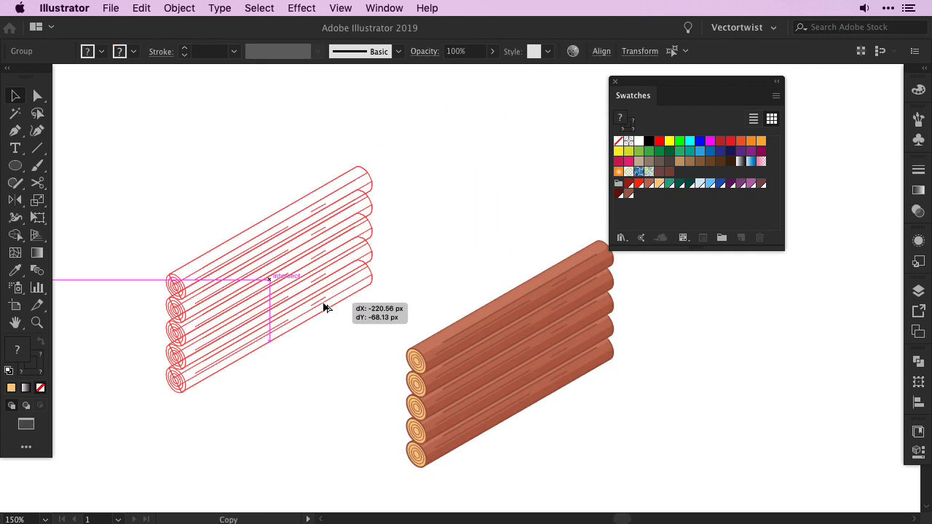
{"action": "key", "text": "ctrl+shift+a"}
- Slide grain lines on the copied stack toward the logs' front ends
{"action": "key", "text": "a"}
{"action": "left_click", "coordinate": [343, 191]}
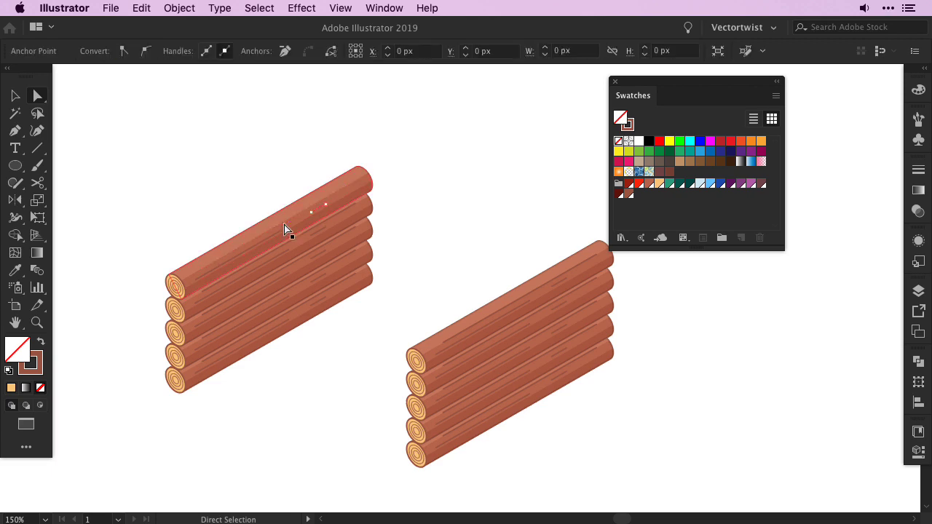
{"action": "left_click", "coordinate": [288, 249]}
{"action": "left_click_drag", "start_coordinate": [287, 249], "coordinate": [329, 247]}
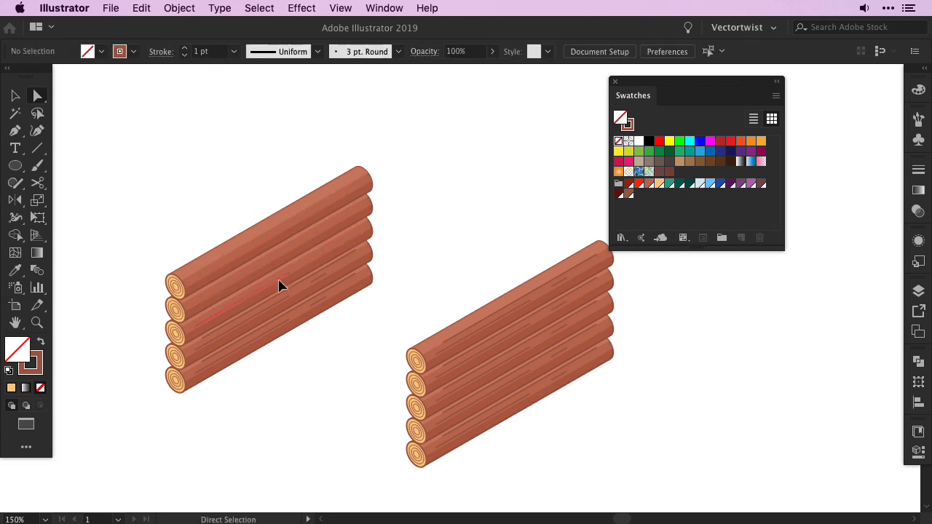
{"action": "left_click_drag", "start_coordinate": [266, 315], "coordinate": [233, 357]}
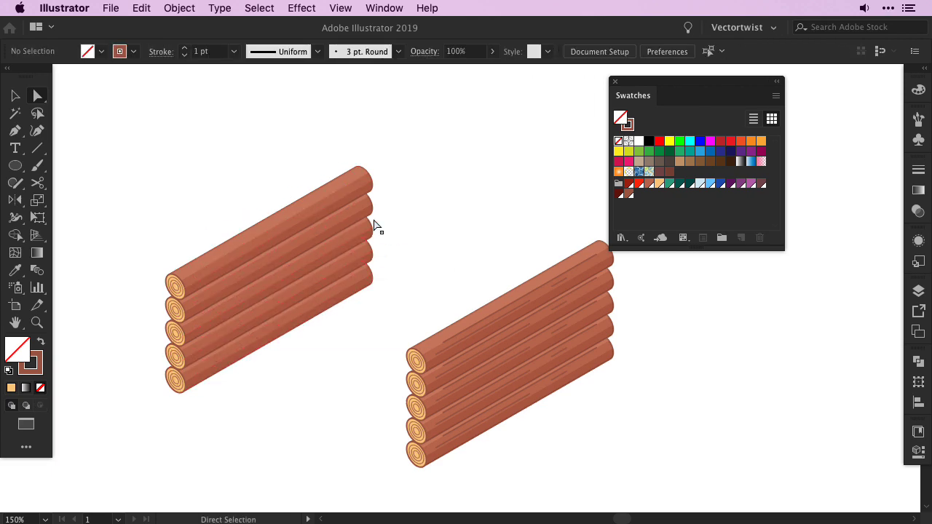
{"action": "left_click", "coordinate": [370, 180]}
{"action": "key", "text": "ctrl+semicolon"}
- Direct-select the left stack's far log ends and drag them left into short stubs
{"action": "left_click", "coordinate": [400, 343]}
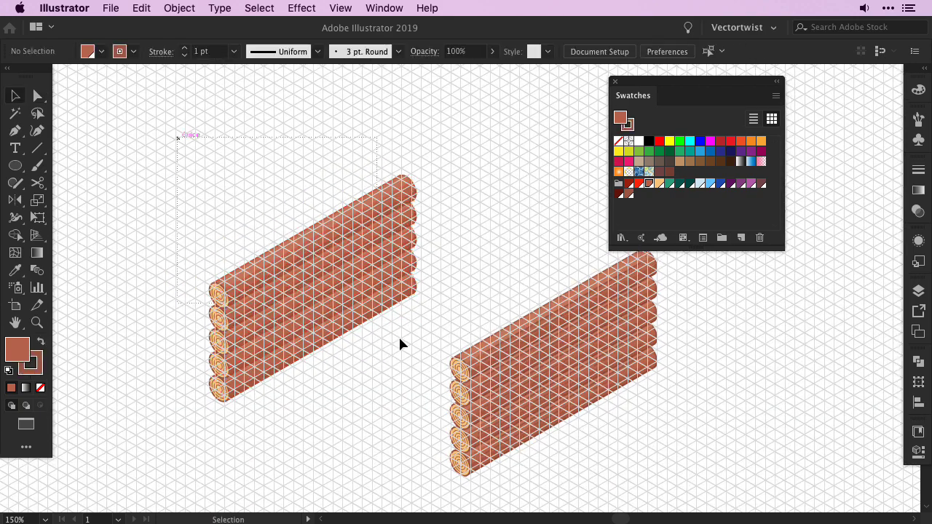
{"action": "scroll", "coordinate": [264, 238], "scroll_direction": "up", "scroll_amount": 5}
{"action": "scroll", "coordinate": [264, 238], "scroll_direction": "down", "scroll_amount": 2}
{"action": "key", "text": "a"}
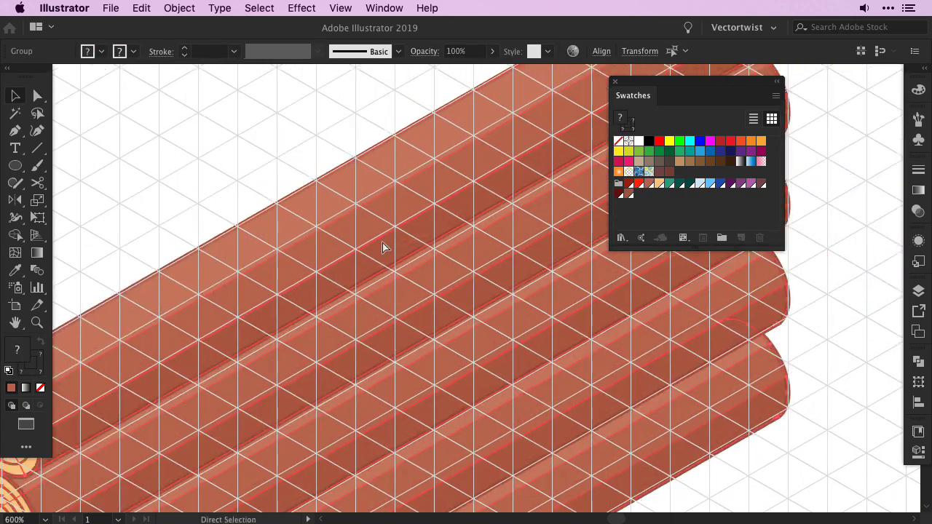
{"action": "scroll", "coordinate": [383, 247], "scroll_direction": "right", "scroll_amount": 5}
{"action": "scroll", "coordinate": [264, 370], "scroll_direction": "right", "scroll_amount": 5}
{"action": "left_click", "coordinate": [454, 313]}
{"action": "scroll", "coordinate": [546, 218], "scroll_direction": "left", "scroll_amount": 5}
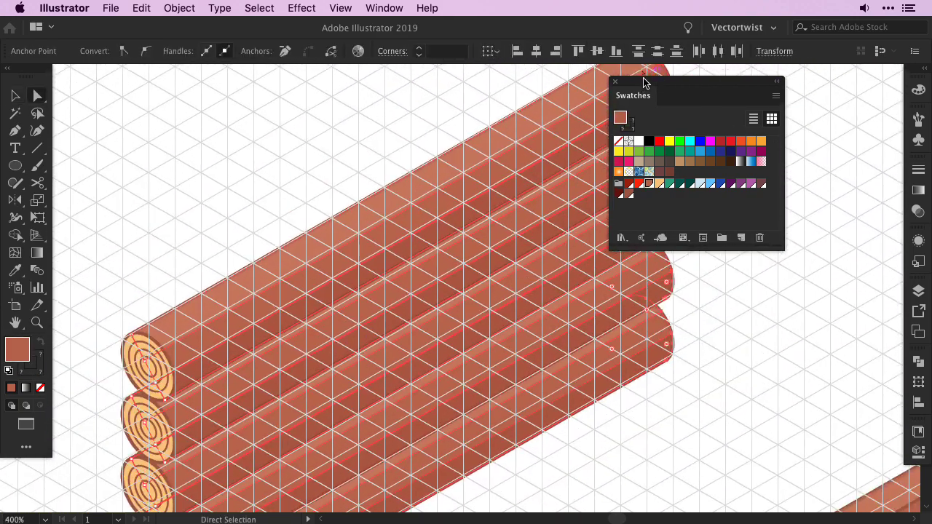
{"action": "left_click_drag", "start_coordinate": [617, 82], "coordinate": [168, 342]}
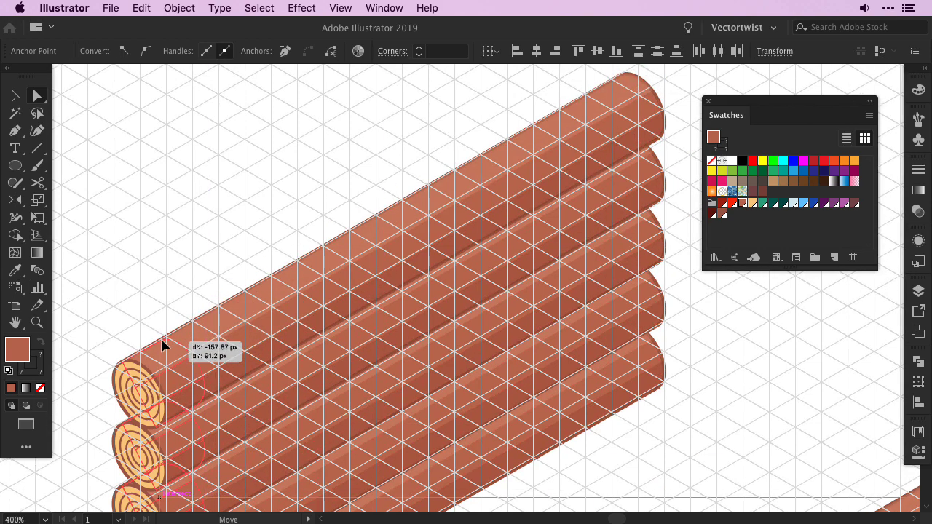
{"action": "left_click", "coordinate": [173, 308]}
{"action": "scroll", "coordinate": [357, 239], "scroll_direction": "down", "scroll_amount": 3}
{"action": "scroll", "coordinate": [358, 239], "scroll_direction": "down", "scroll_amount": 2}
- Make a reflected copy of the long log wall and move it up-left
{"action": "key", "text": "v"}
{"action": "key", "text": "ctrl+semicolon"}
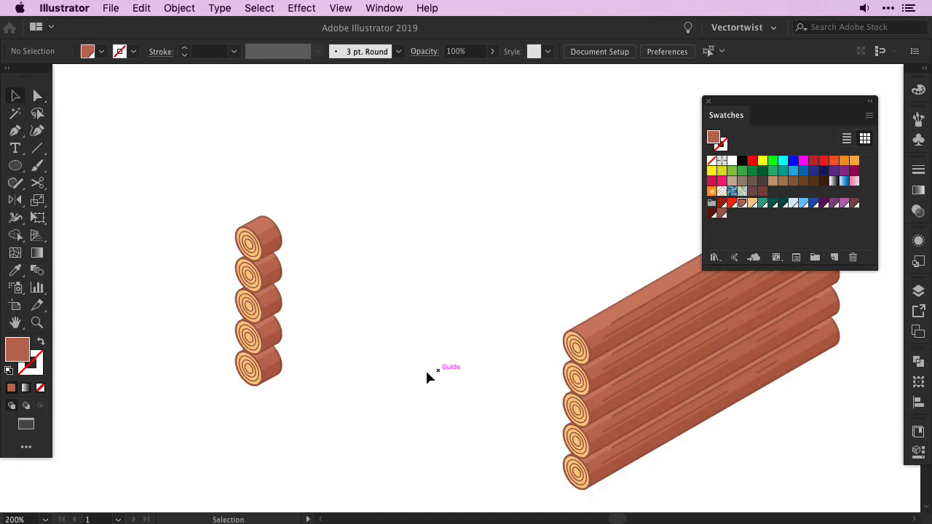
{"action": "scroll", "coordinate": [510, 364], "scroll_direction": "right", "scroll_amount": 3}
{"action": "left_click_drag", "start_coordinate": [502, 182], "coordinate": [595, 360]}
{"action": "left_click", "coordinate": [13, 201]}
{"action": "double_click", "coordinate": [13, 201]}
{"action": "left_click", "coordinate": [647, 311]}
{"action": "key", "text": "v"}
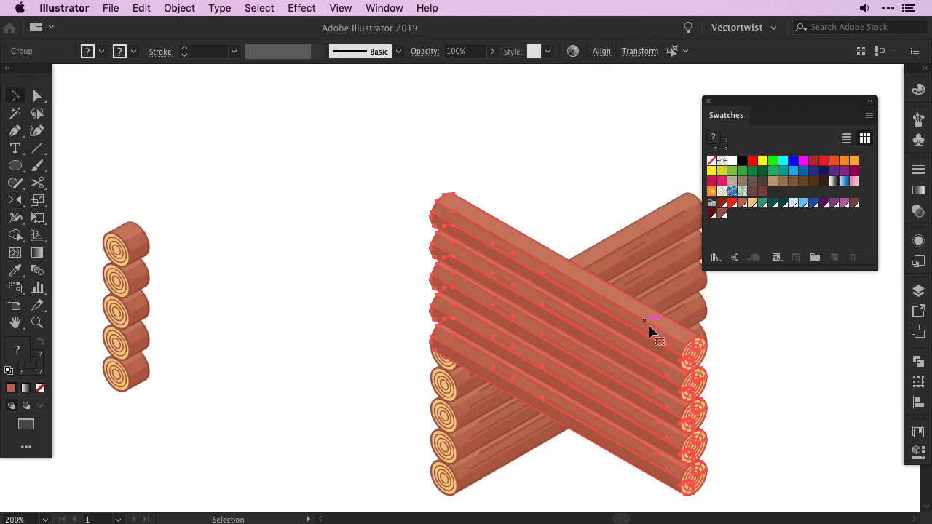
{"action": "left_click_drag", "start_coordinate": [651, 329], "coordinate": [425, 200]}
{"action": "left_click", "coordinate": [406, 211]}
- Slide the bottom log down-right into line with the logs above, using the isometric grid
{"action": "left_click", "coordinate": [353, 235]}
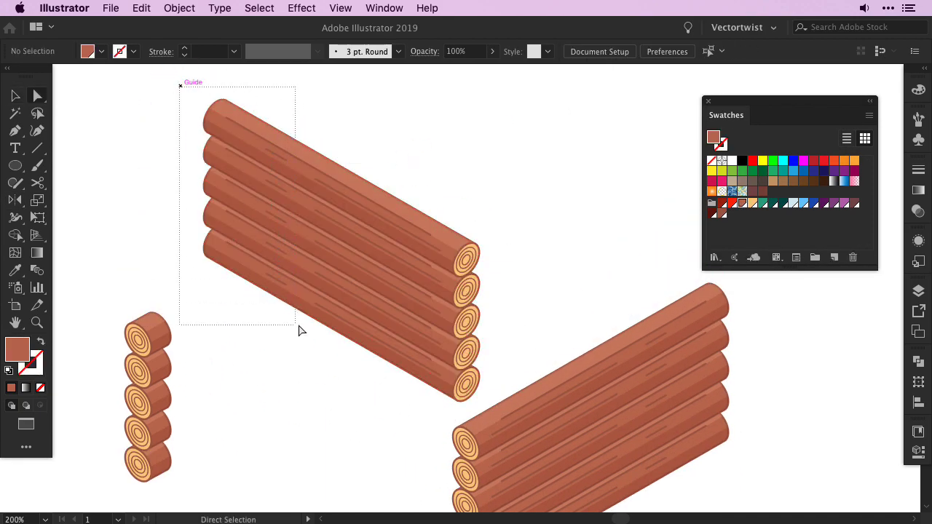
{"action": "left_click", "coordinate": [208, 261]}
{"action": "key", "text": "ctrl+apostrophe"}
{"action": "scroll", "coordinate": [182, 258], "scroll_direction": "up", "scroll_amount": 3}
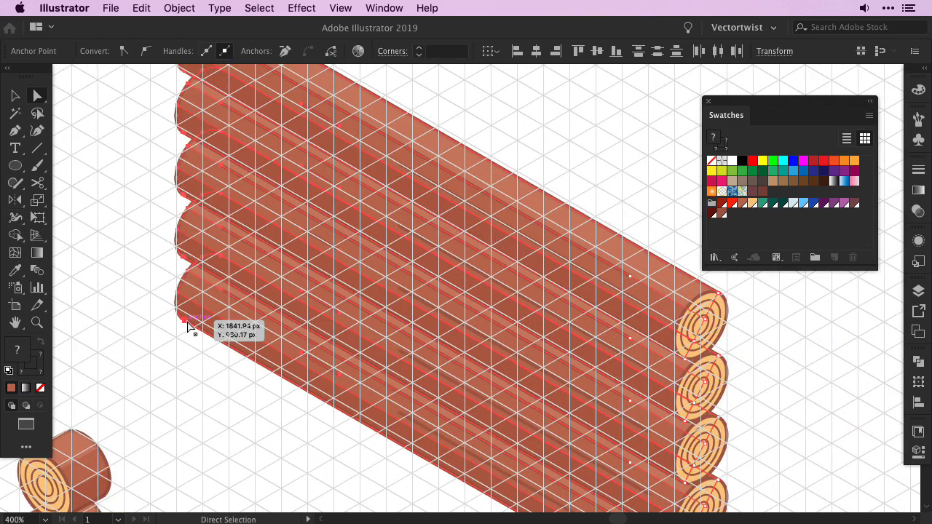
{"action": "left_click_drag", "start_coordinate": [188, 326], "coordinate": [319, 403]}
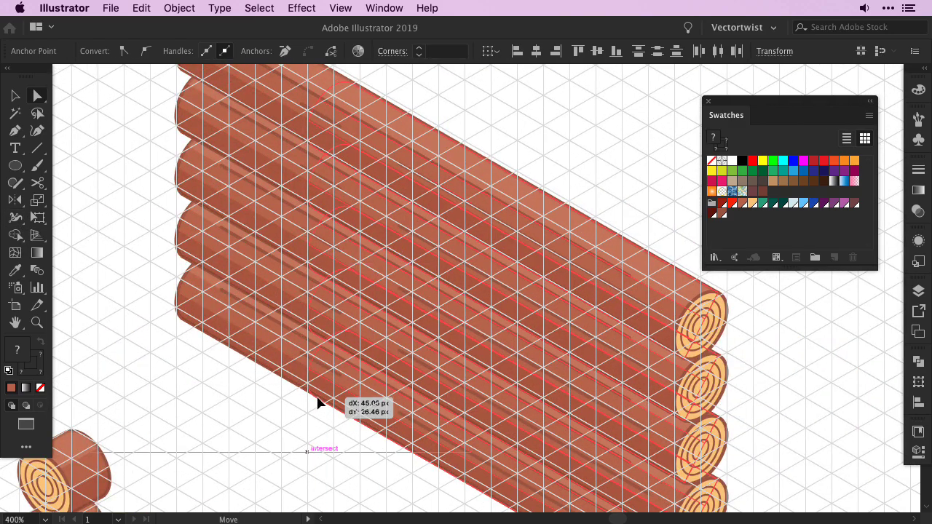
{"action": "scroll", "coordinate": [237, 384], "scroll_direction": "down", "scroll_amount": 3}
{"action": "scroll", "coordinate": [439, 273], "scroll_direction": "down", "scroll_amount": 3}
{"action": "key", "text": "ctrl+apostrophe"}
- Bring the log wall back into view and direct-select the top log's outline
{"action": "scroll", "coordinate": [483, 257], "scroll_direction": "up", "scroll_amount": 3}
{"action": "left_click_drag", "start_coordinate": [482, 258], "coordinate": [495, 158]}
{"action": "key", "text": "a"}
{"action": "left_click", "coordinate": [499, 206]}
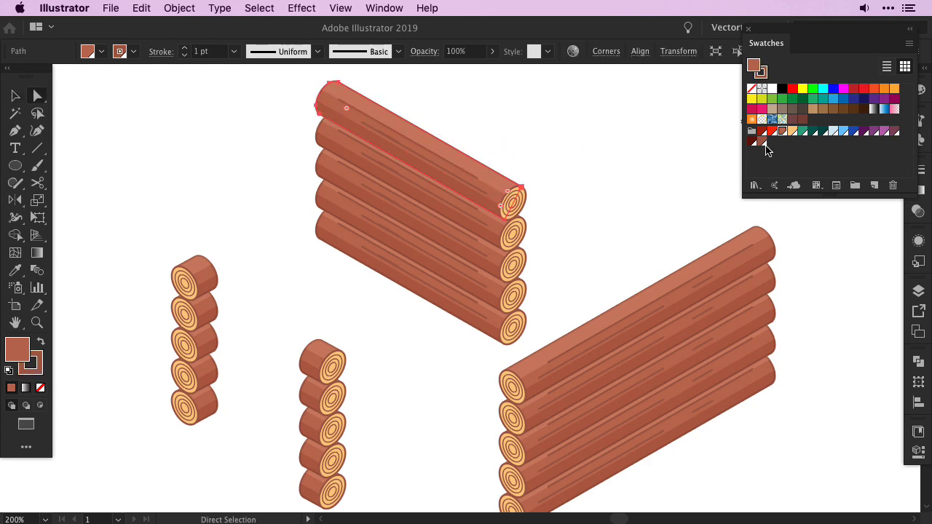
- Undo a trial colour on the top log and group the wall's logs
{"action": "left_click", "coordinate": [765, 144]}
{"action": "key", "text": "ctrl+z"}
{"action": "key", "text": "ctrl+shift+a"}
{"action": "key", "text": "v"}
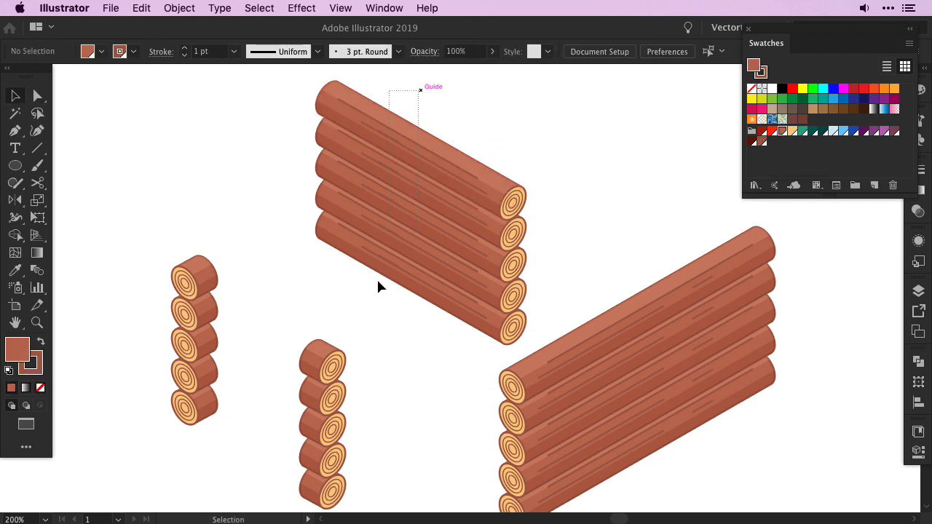
{"action": "right_click", "coordinate": [374, 193]}
{"action": "left_click", "coordinate": [396, 302]}
- Isolate the log group and give the top log's stripe and lower face a darker brown
{"action": "right_click", "coordinate": [339, 226]}
{"action": "left_click", "coordinate": [389, 328]}
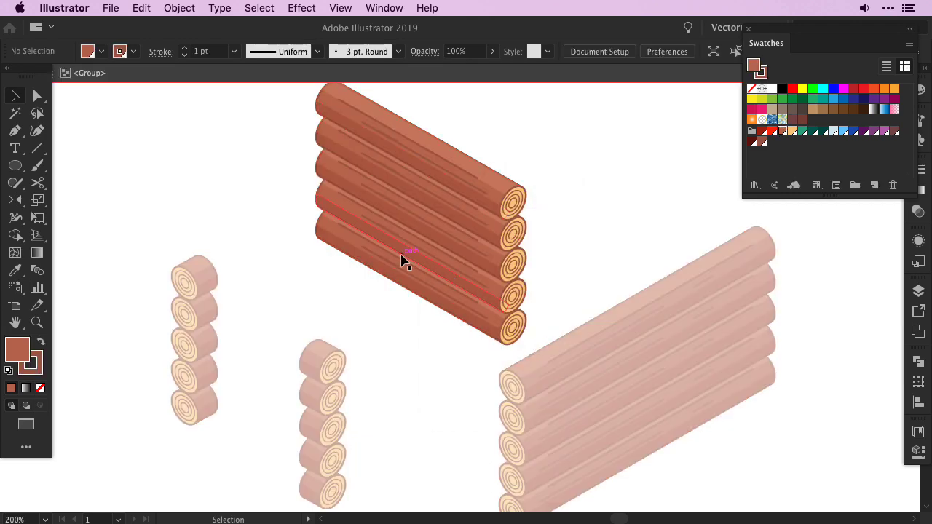
{"action": "key", "text": "ctrl+equal"}
{"action": "key", "text": "ctrl+equal"}
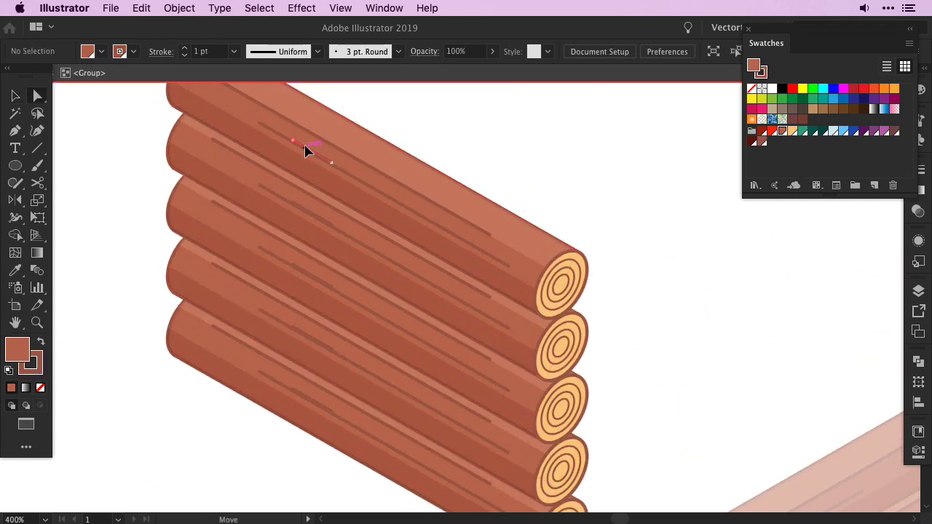
{"action": "left_click", "coordinate": [305, 149]}
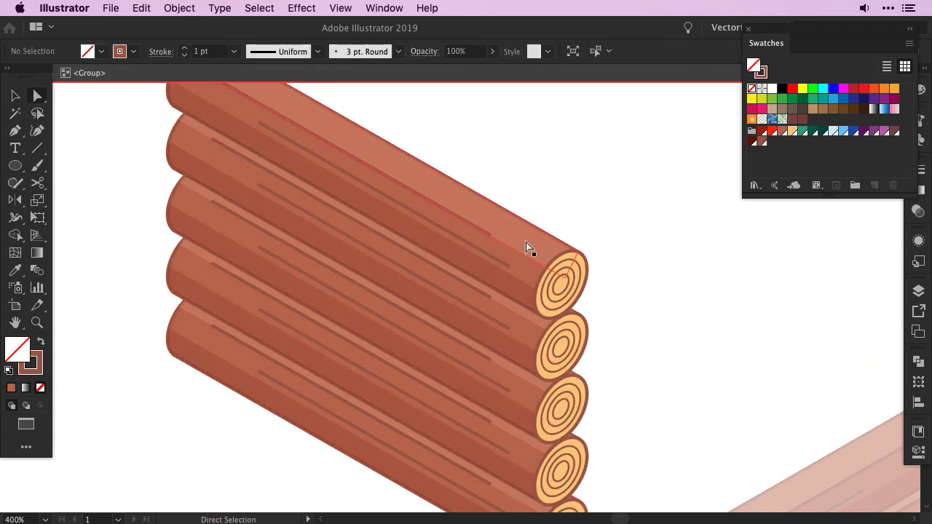
{"action": "left_click", "coordinate": [528, 343]}
{"action": "left_click", "coordinate": [762, 142]}
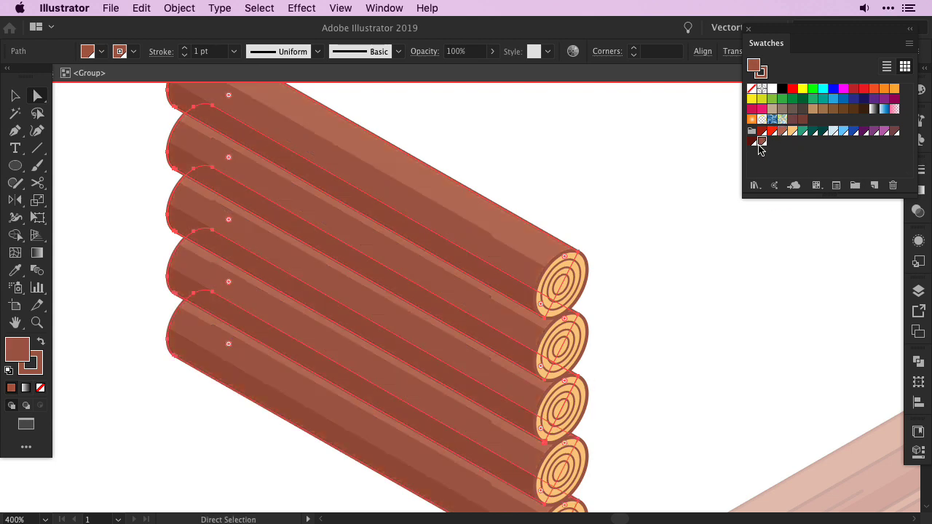
- Select all stripes sharing the same fill and apply the darker brown to them
{"action": "left_click", "coordinate": [449, 231]}
{"action": "left_click", "coordinate": [260, 7]}
{"action": "left_click", "coordinate": [277, 63]}
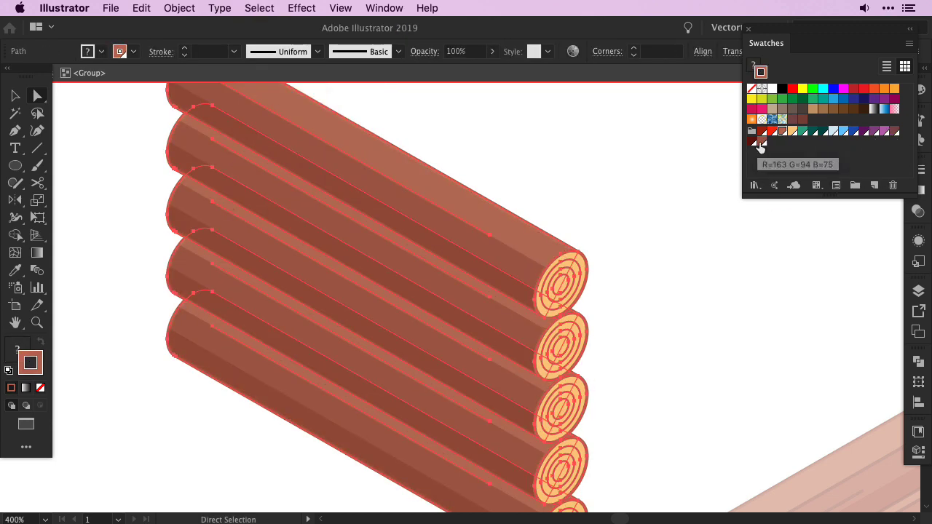
{"action": "left_click", "coordinate": [762, 143]}
- Save the darker brown fill as a new global swatch and exit isolation mode
{"action": "double_click", "coordinate": [30, 363]}
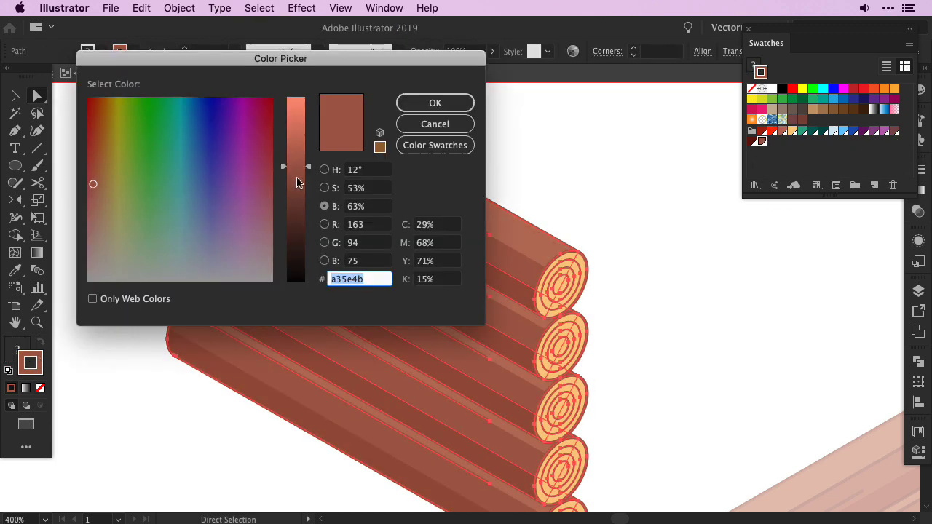
{"action": "left_click", "coordinate": [435, 102]}
{"action": "left_click_drag", "start_coordinate": [51, 362], "coordinate": [772, 141]}
{"action": "double_click", "coordinate": [772, 140]}
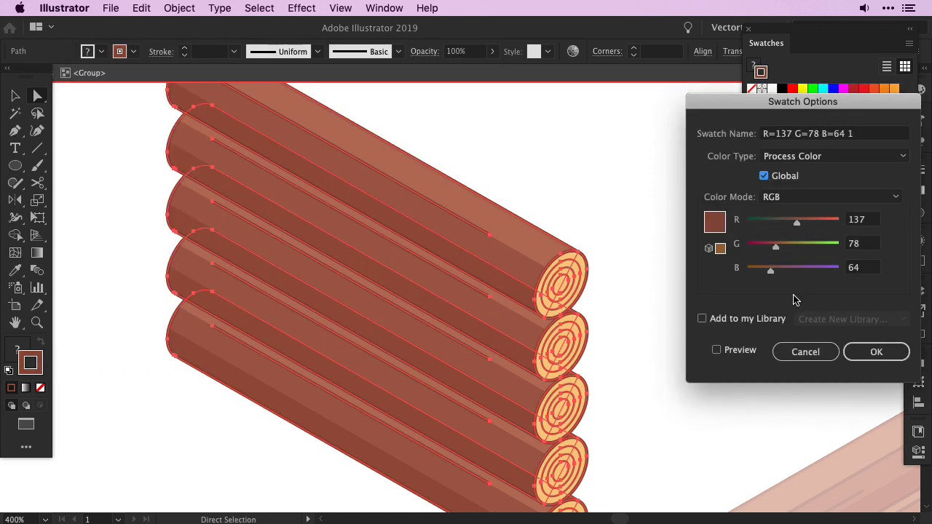
{"action": "key", "text": "Return"}
{"action": "left_click", "coordinate": [651, 349]}
{"action": "key", "text": "Escape"}
- Reframe the view on all the log pieces, zooming in on the middle stack
{"action": "key", "text": "super+1"}
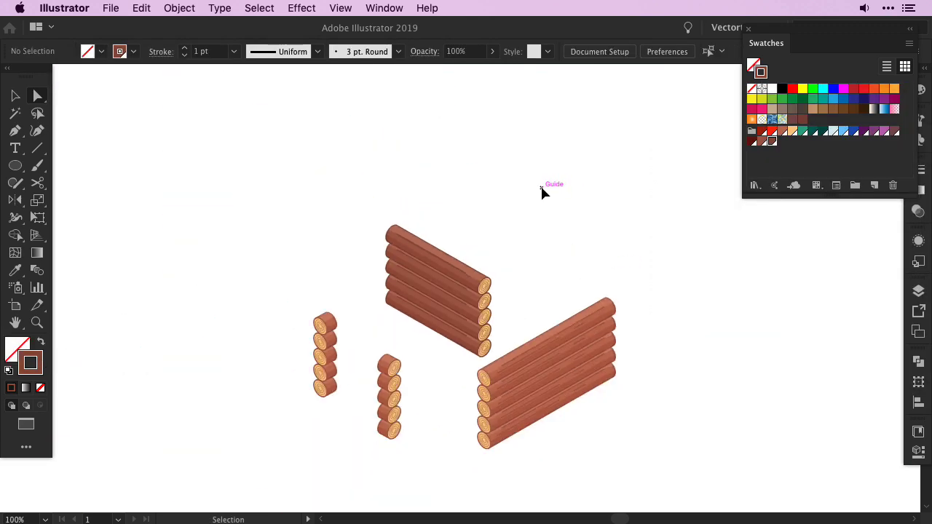
{"action": "key", "text": "v"}
{"action": "left_click_drag", "start_coordinate": [541, 184], "coordinate": [464, 206]}
{"action": "key", "text": "super+plus"}
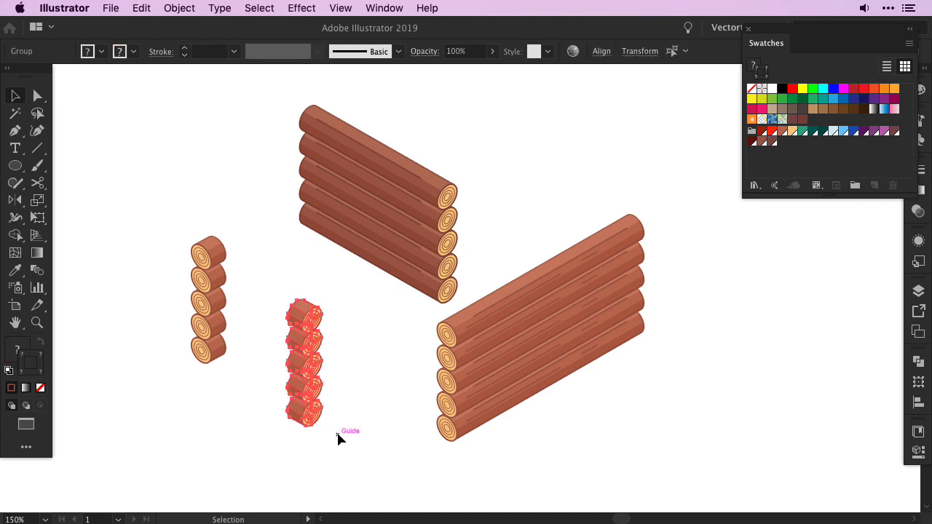
{"action": "left_click_drag", "start_coordinate": [281, 295], "coordinate": [304, 392]}
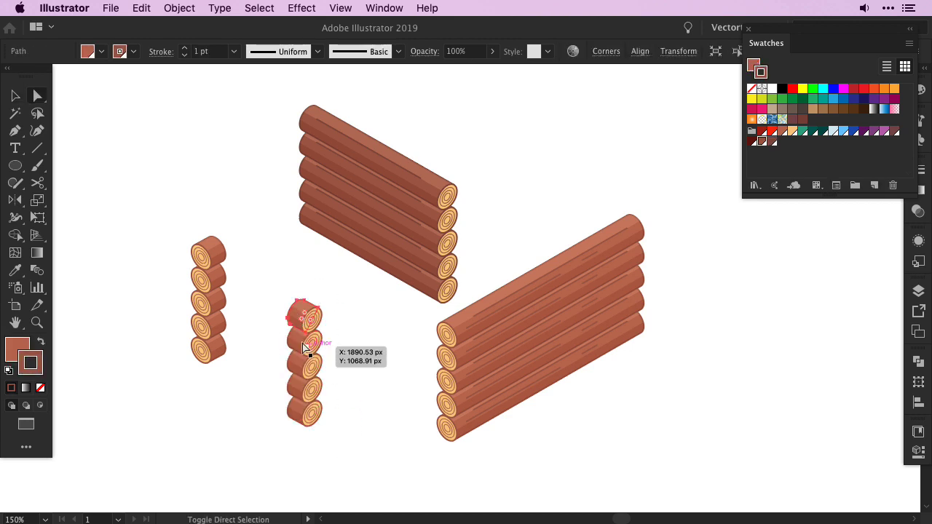
{"action": "left_click", "coordinate": [470, 241]}
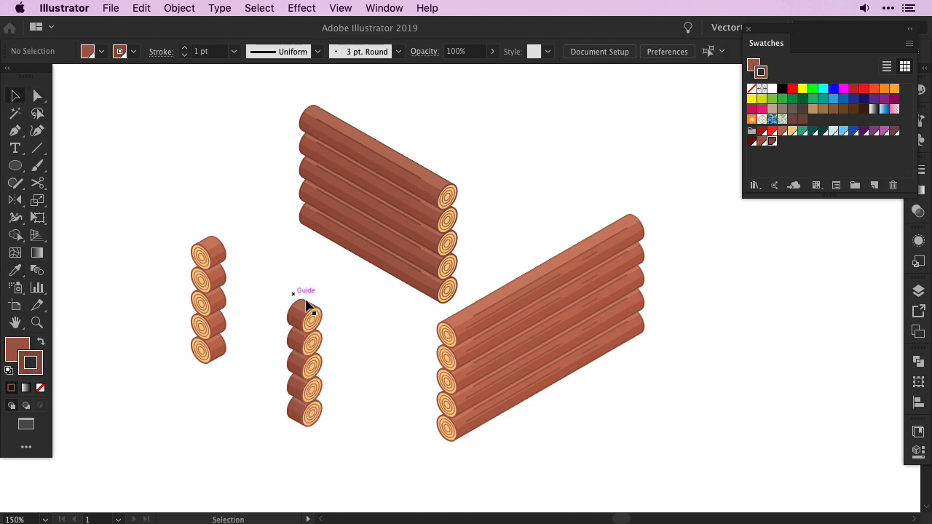
{"action": "left_click_drag", "start_coordinate": [277, 281], "coordinate": [323, 443]}
- Inside the middle log group, select all log-end faces sharing a blending mode, then exit
{"action": "key", "text": "a"}
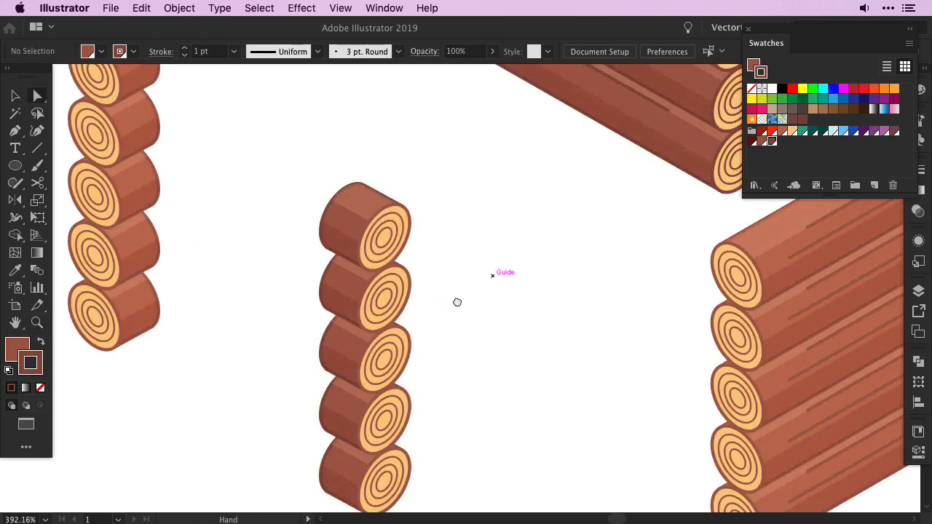
{"action": "left_click_drag", "start_coordinate": [305, 247], "coordinate": [281, 158]}
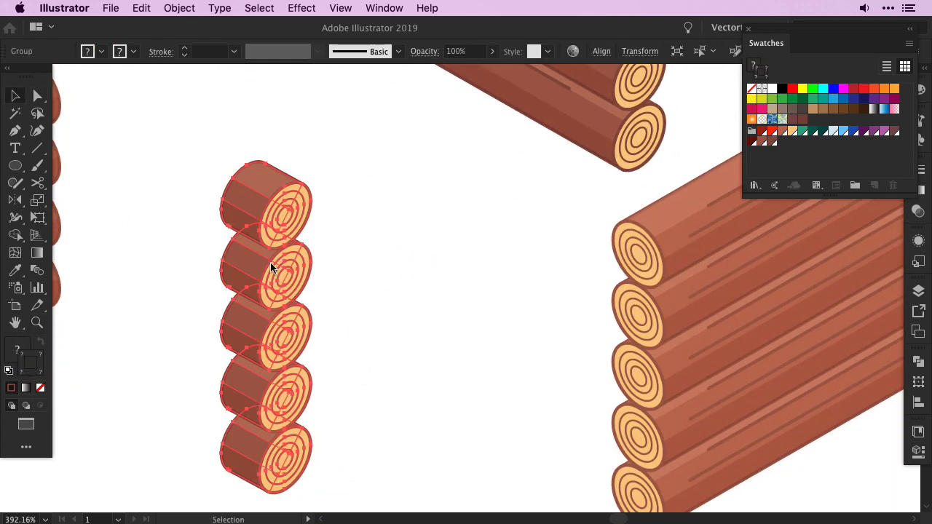
{"action": "double_click", "coordinate": [273, 269]}
{"action": "key", "text": "a"}
{"action": "left_click", "coordinate": [305, 188]}
{"action": "left_click", "coordinate": [237, 7]}
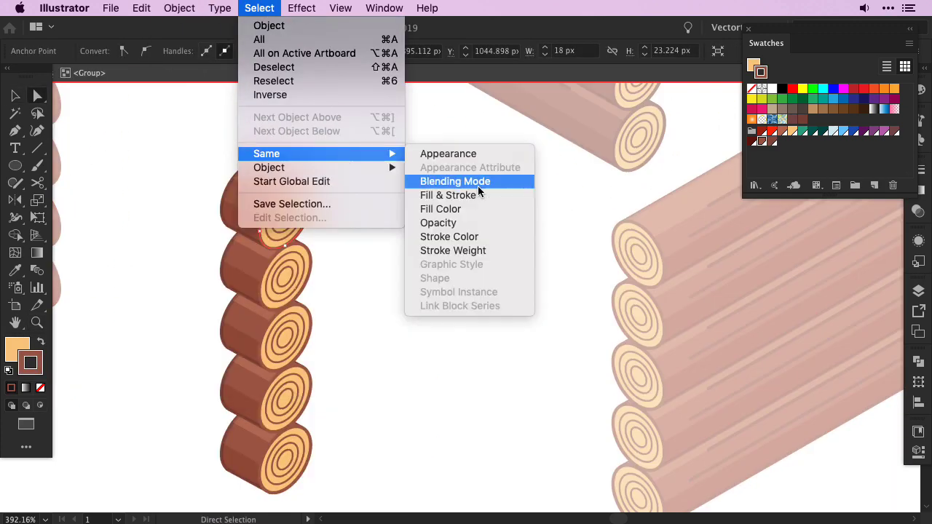
{"action": "left_click", "coordinate": [479, 183]}
{"action": "left_click", "coordinate": [432, 270]}
{"action": "key", "text": "Escape"}
{"action": "key", "text": "v"}
{"action": "key", "text": "super+minus"}
{"action": "key", "text": "super+minus"}
{"action": "key", "text": "super+minus"}
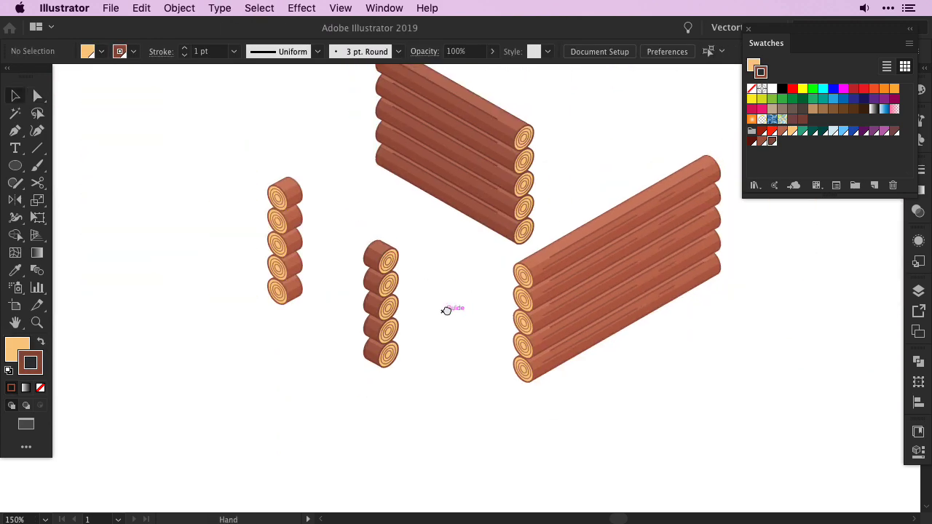
- Drag the middle log-end stack against the right wall's front end
{"action": "left_click", "coordinate": [338, 280]}
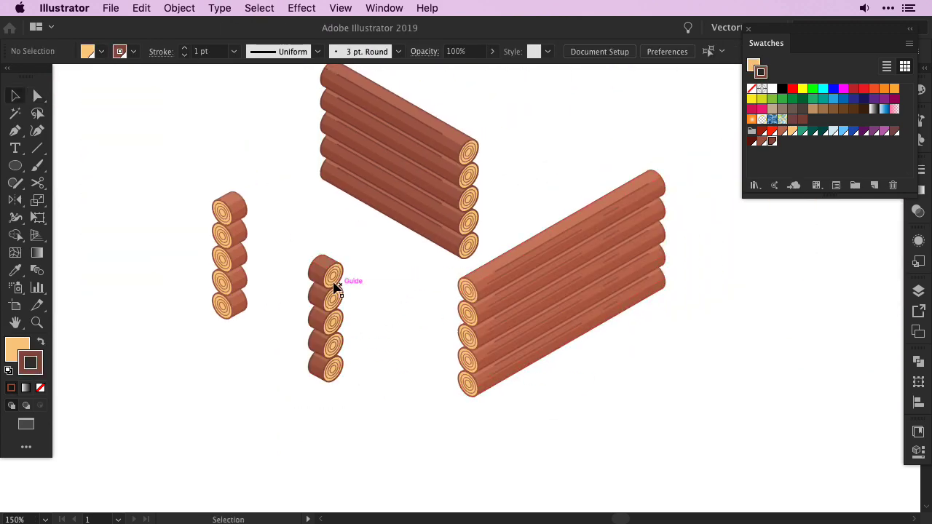
{"action": "left_click_drag", "start_coordinate": [333, 281], "coordinate": [507, 304]}
{"action": "key", "text": "a"}
{"action": "key", "text": "super+semicolon"}
- Zoom in and nudge the short-log column up-right into the wall corner
{"action": "key", "text": "super+plus"}
{"action": "key", "text": "super+plus"}
{"action": "key", "text": "super+plus"}
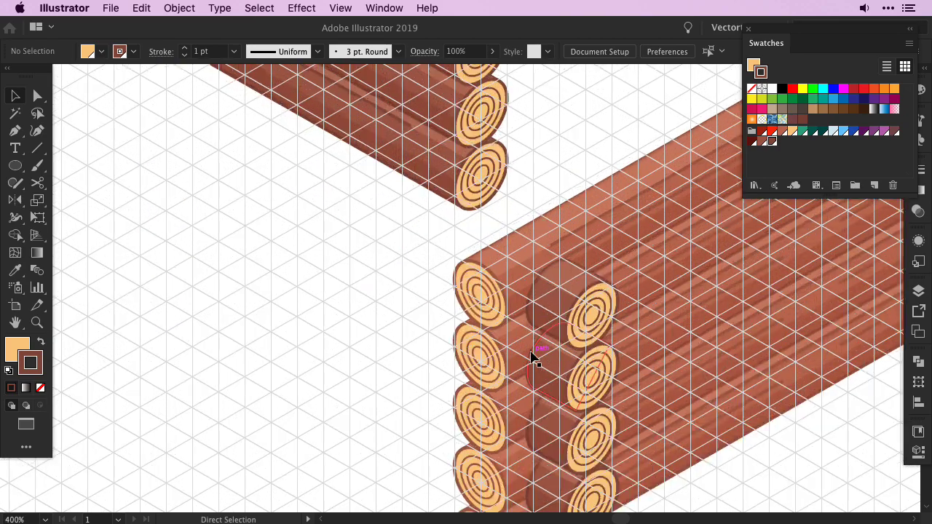
{"action": "scroll", "coordinate": [474, 194], "scroll_direction": "down", "scroll_amount": 4}
{"action": "scroll", "coordinate": [474, 193], "scroll_direction": "right", "scroll_amount": 4}
{"action": "left_click_drag", "start_coordinate": [475, 194], "coordinate": [450, 188]}
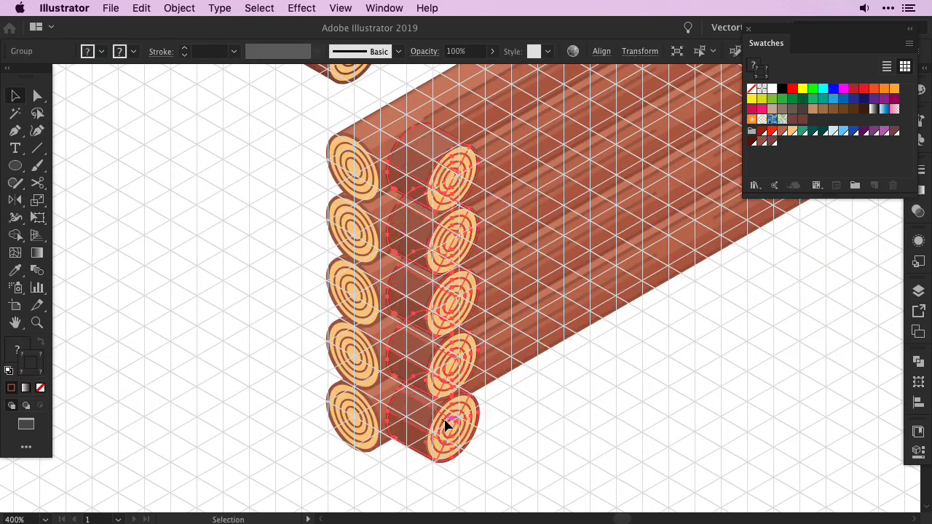
{"action": "left_click_drag", "start_coordinate": [456, 427], "coordinate": [452, 428]}
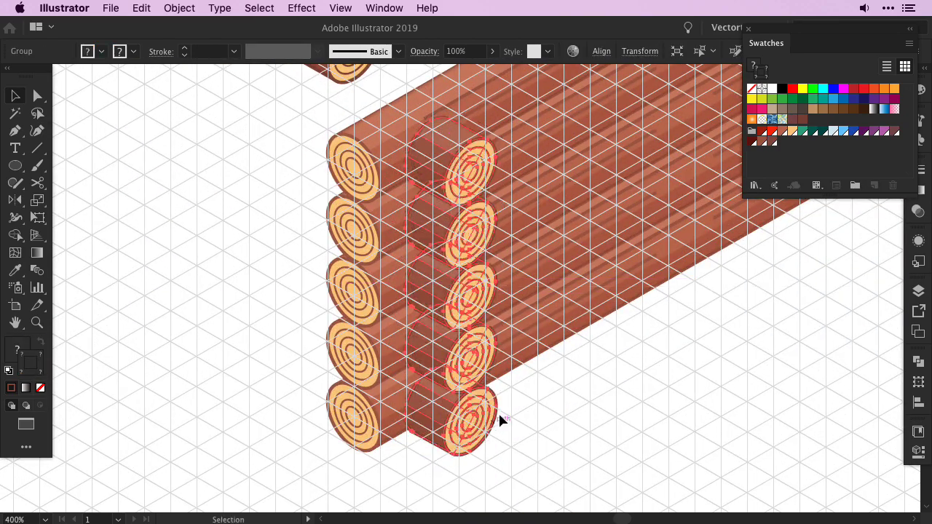
{"action": "left_click", "coordinate": [499, 416]}
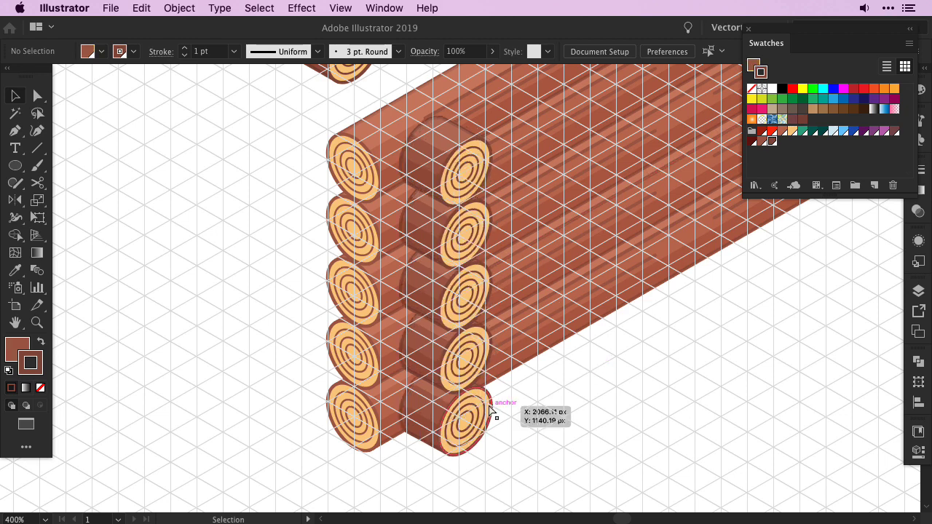
- Hide the isometric grid and direct-select the bottom short log's outline
{"action": "key", "text": "super+semicolon"}
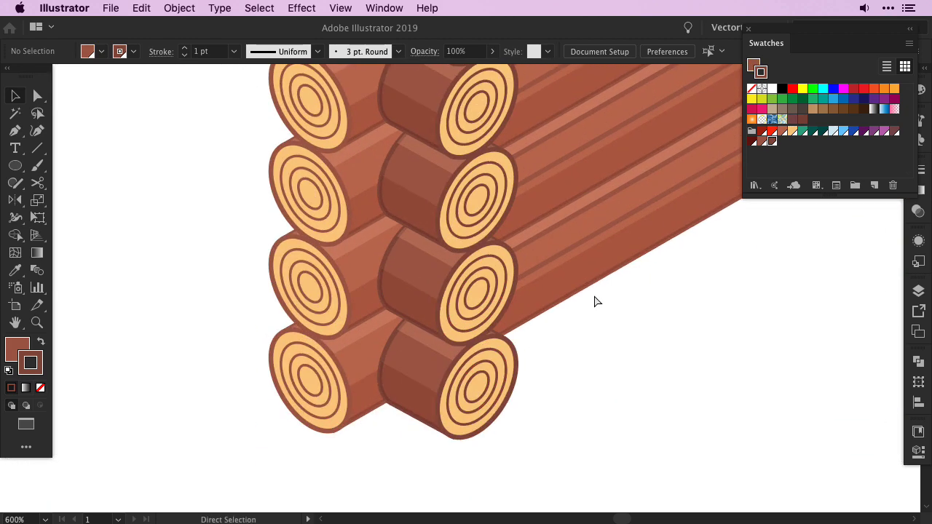
{"action": "key", "text": "a"}
{"action": "left_click", "coordinate": [398, 340]}
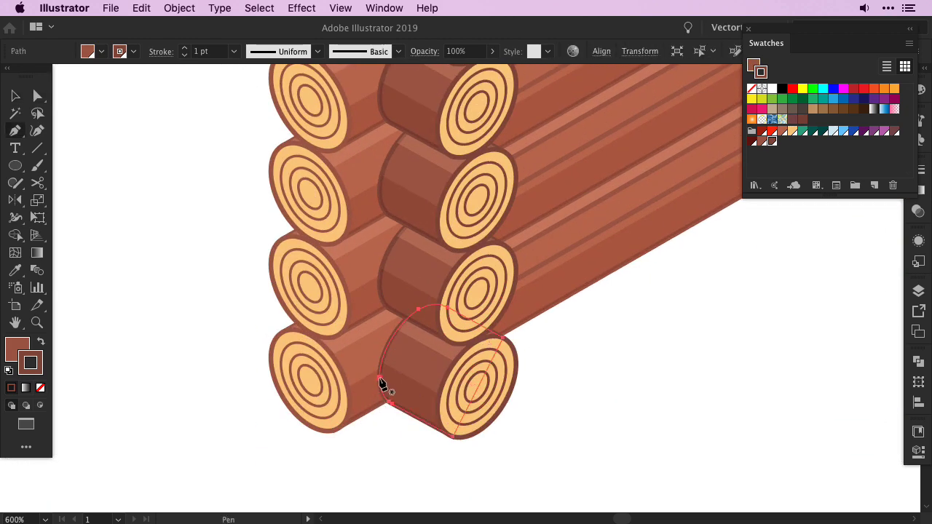
- Reshape the lowest crossing log face with a sharp corner point and delete its reshaped lower face
{"action": "left_click_drag", "start_coordinate": [378, 378], "coordinate": [361, 321]}
{"action": "left_click", "coordinate": [372, 379]}
{"action": "key", "text": "a"}
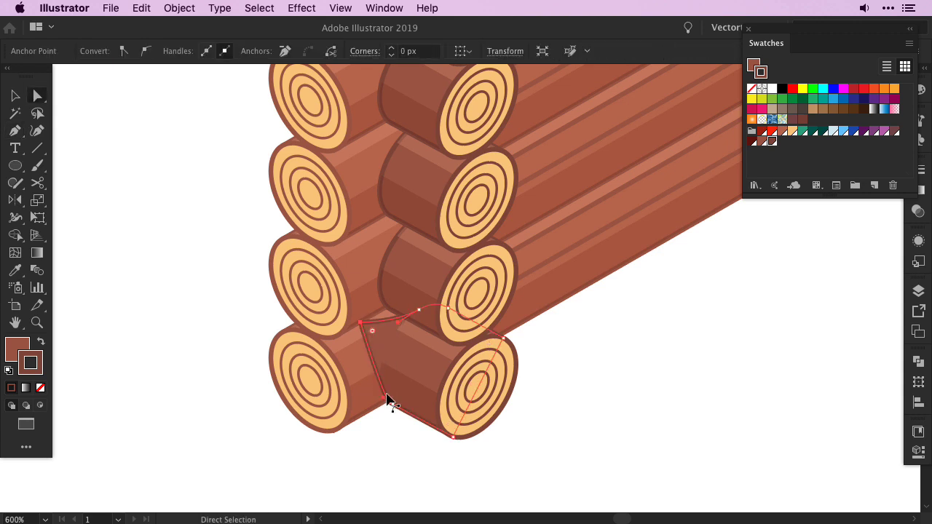
{"action": "key", "text": "Delete"}
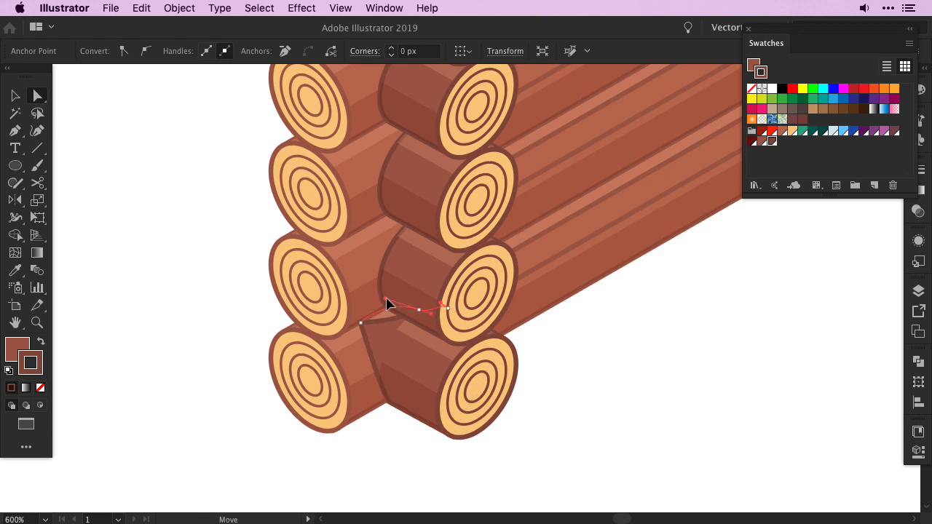
{"action": "left_click", "coordinate": [399, 338]}
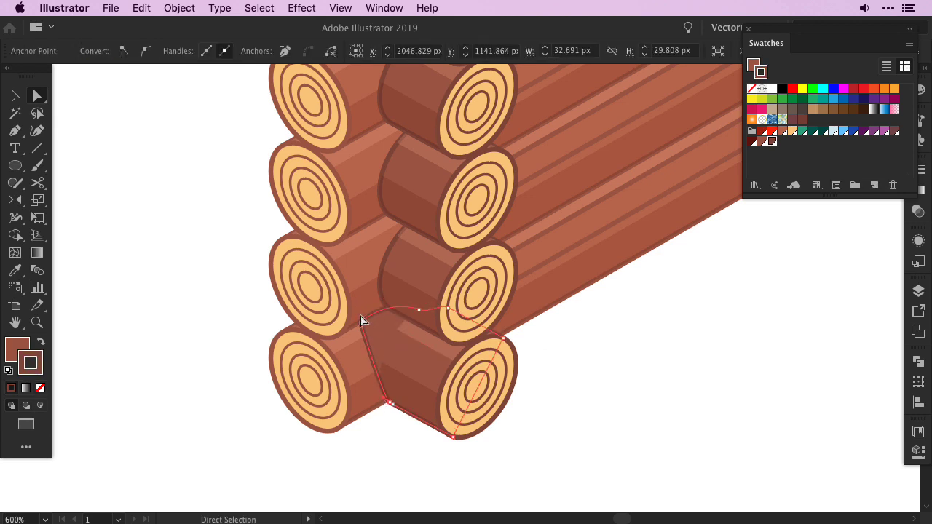
{"action": "left_click", "coordinate": [550, 371]}
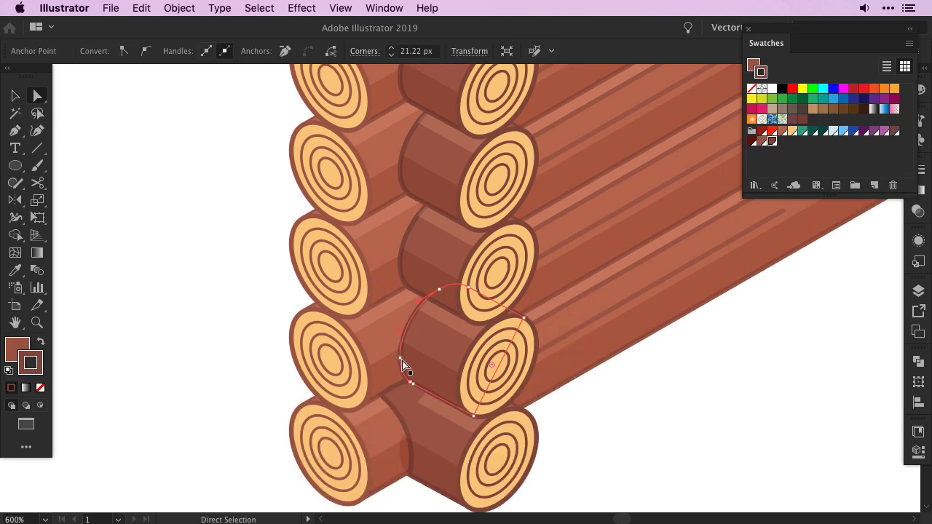
- Curve the next log face's left edge upward, removing the extra anchor on its top edge
{"action": "left_click_drag", "start_coordinate": [401, 373], "coordinate": [395, 308]}
{"action": "key", "text": "p"}
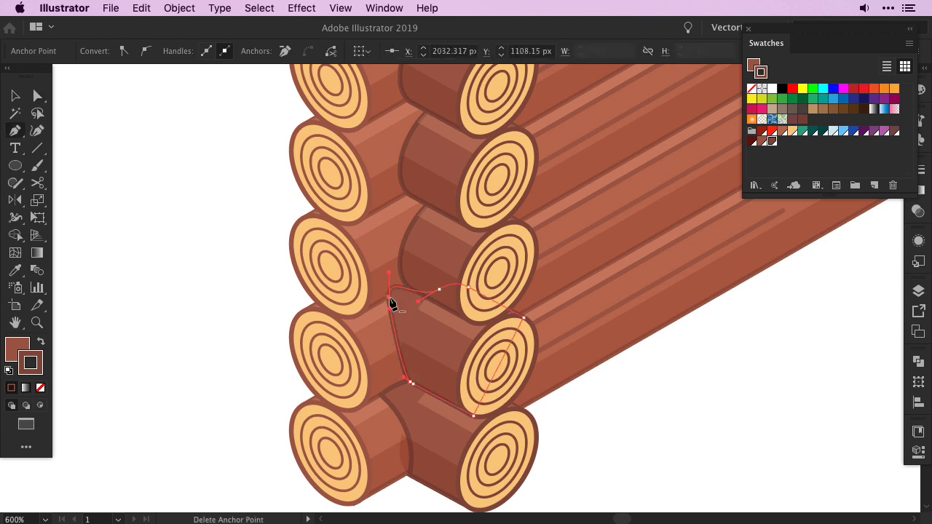
{"action": "left_click", "coordinate": [413, 303]}
{"action": "key", "text": "a"}
{"action": "left_click_drag", "start_coordinate": [405, 377], "coordinate": [425, 338]}
{"action": "left_click_drag", "start_coordinate": [448, 224], "coordinate": [470, 225]}
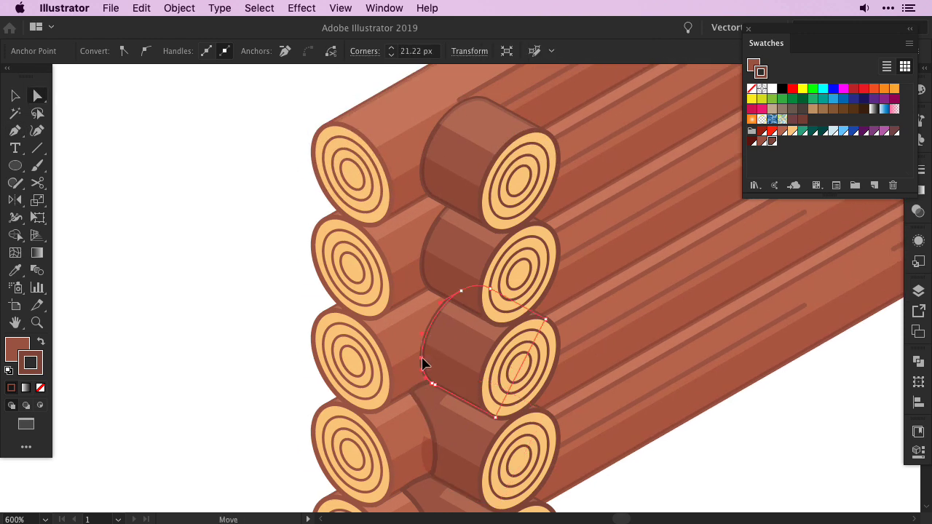
- Inspect the face's top-left and lower-left anchors and the neighbouring log face path
{"action": "left_click", "coordinate": [409, 300]}
{"action": "key", "text": "p"}
{"action": "key", "text": "a"}
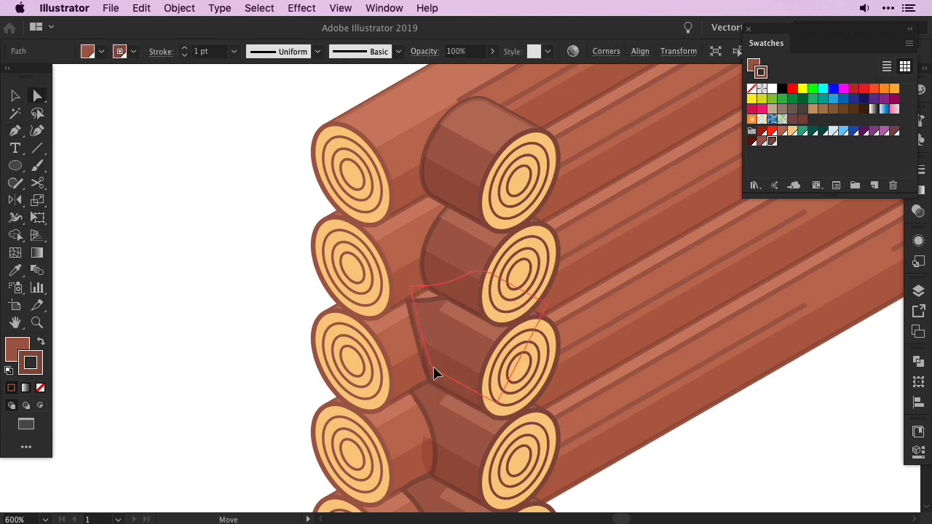
{"action": "left_click", "coordinate": [432, 383]}
{"action": "left_click", "coordinate": [438, 279]}
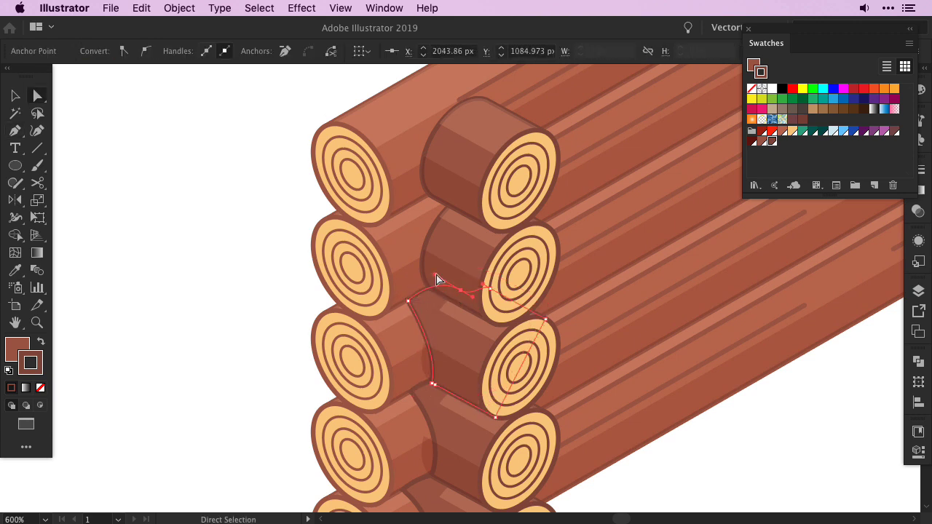
{"action": "left_click", "coordinate": [242, 402]}
- Adjust the curve on the upper log face, then view the whole wall corner
{"action": "left_click_drag", "start_coordinate": [428, 246], "coordinate": [413, 231]}
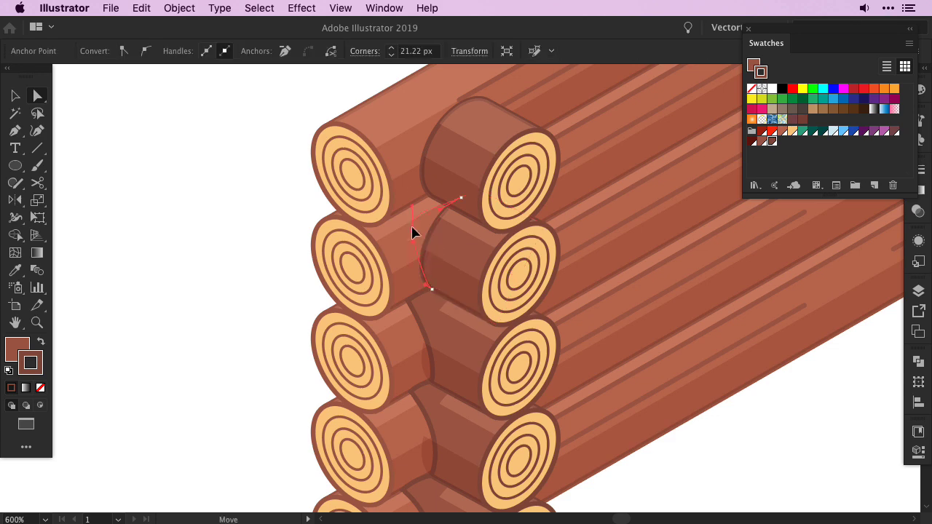
{"action": "left_click", "coordinate": [432, 291]}
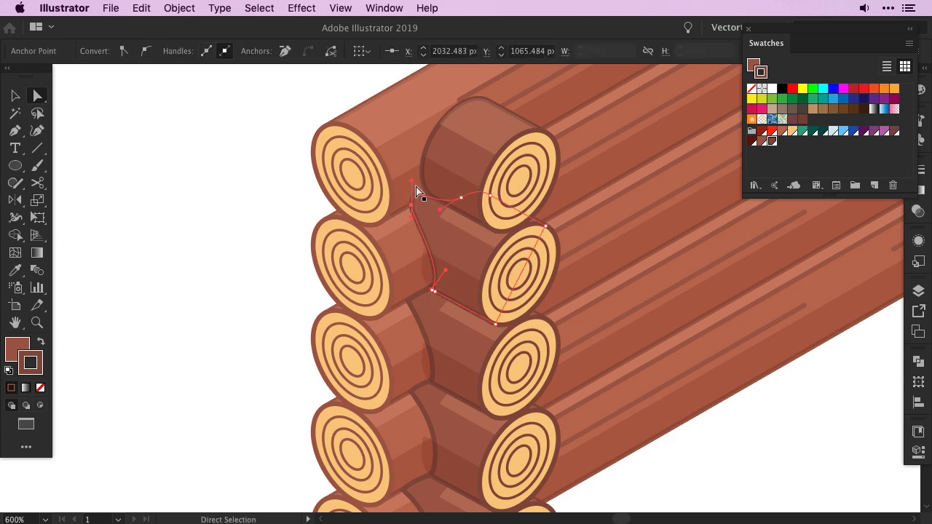
{"action": "key", "text": "a"}
{"action": "left_click", "coordinate": [437, 189]}
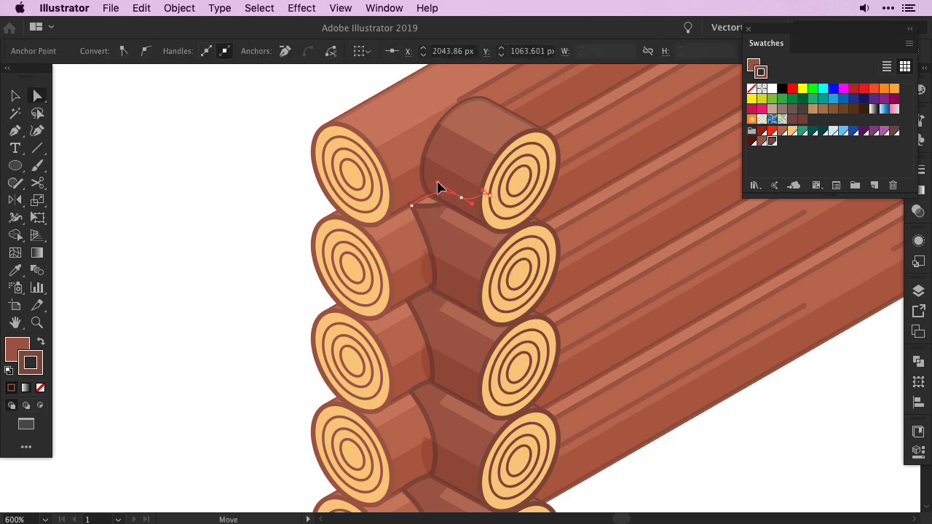
{"action": "left_click", "coordinate": [265, 305]}
{"action": "key", "text": "ctrl+minus"}
{"action": "scroll", "coordinate": [490, 188], "scroll_direction": "up", "scroll_amount": 2}
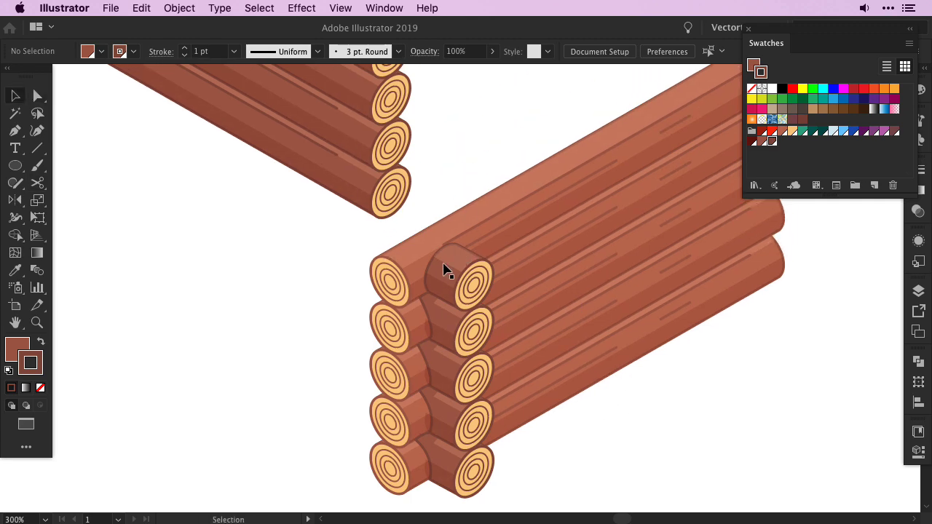
- Inside the log-end group, convert the top crossing log's left anchor into a sharp corner
{"action": "double_click", "coordinate": [456, 251]}
{"action": "key", "text": "a"}
{"action": "left_click", "coordinate": [442, 240]}
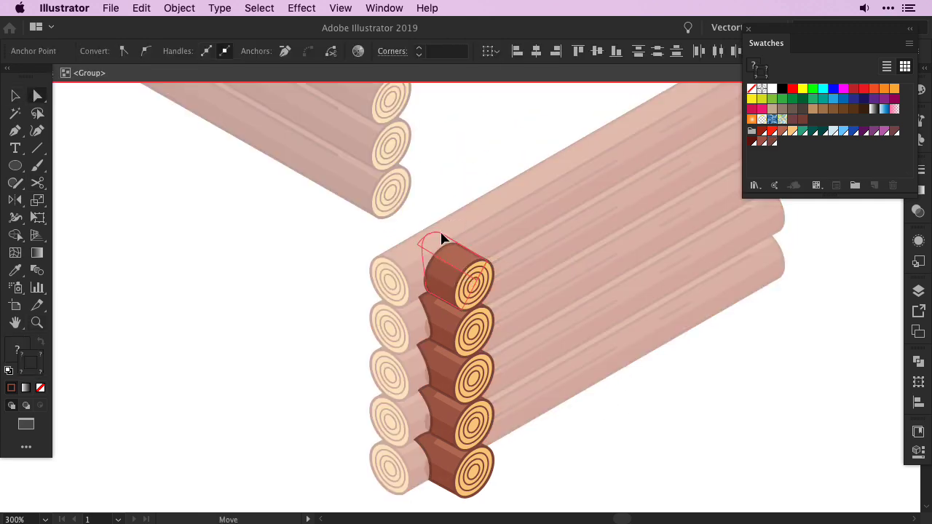
{"action": "left_click", "coordinate": [426, 276]}
{"action": "key", "text": "ctrl+plus"}
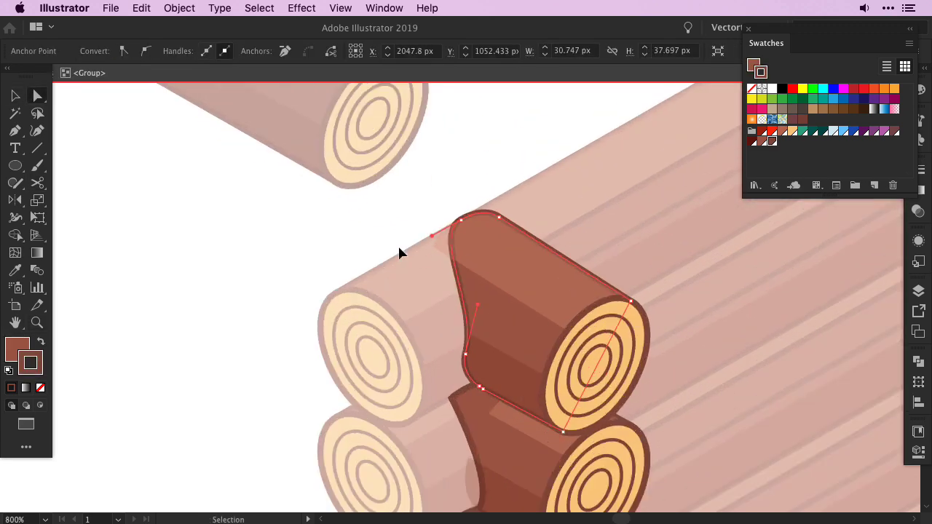
{"action": "key", "text": "ctrl+plus"}
{"action": "key", "text": "ctrl+plus"}
{"action": "key", "text": "p"}
{"action": "left_click", "coordinate": [399, 245]}
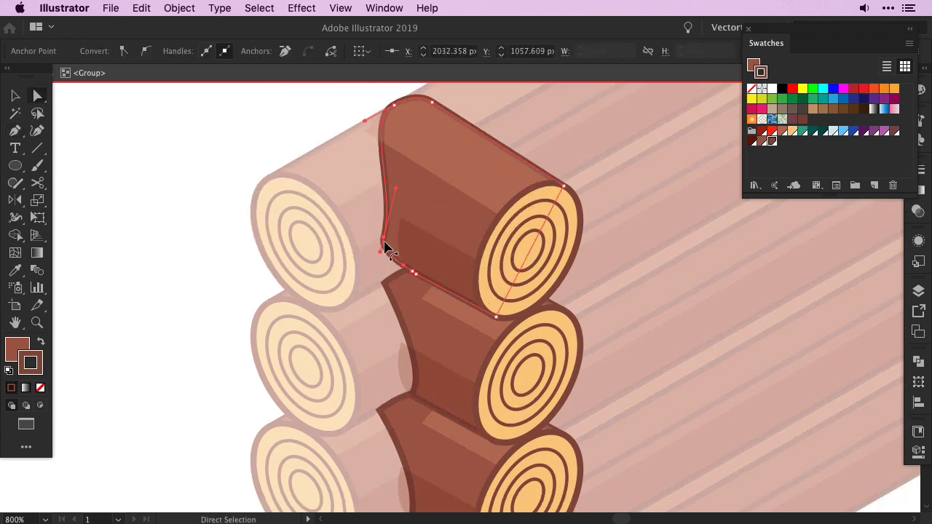
{"action": "key", "text": "a"}
{"action": "left_click_drag", "start_coordinate": [400, 240], "coordinate": [407, 228]}
{"action": "key", "text": "ctrl+z"}
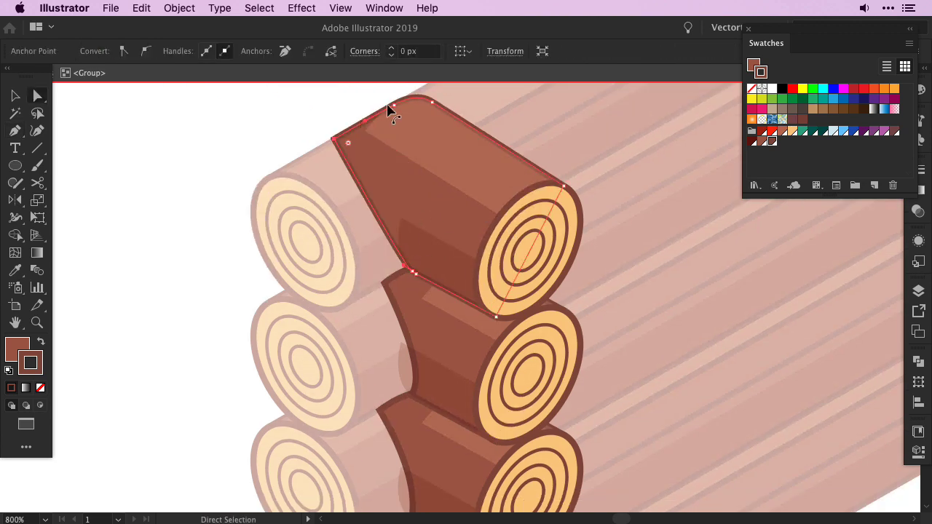
- Bend the top log's left edge into a concave curve and match the shading shape to it
{"action": "scroll", "coordinate": [394, 124], "scroll_direction": "up", "scroll_amount": 3}
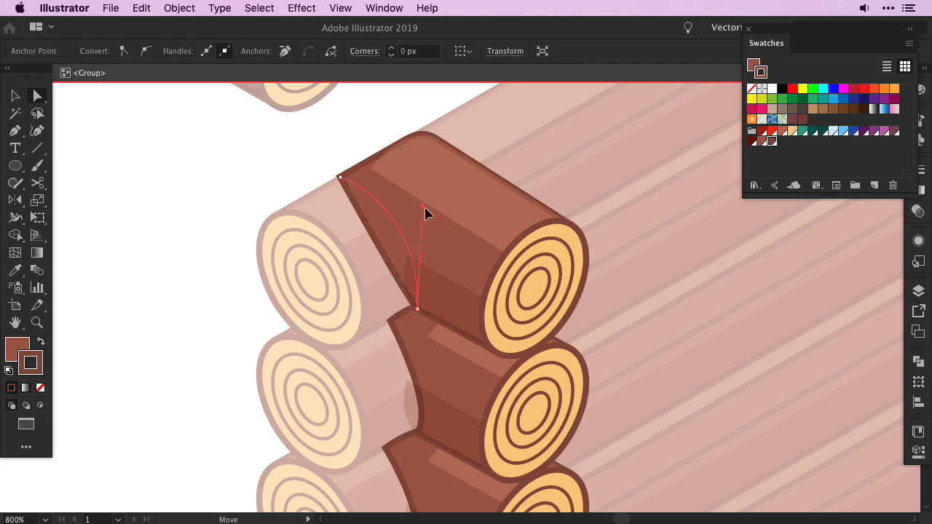
{"action": "left_click_drag", "start_coordinate": [380, 243], "coordinate": [432, 204]}
{"action": "left_click", "coordinate": [405, 259]}
{"action": "left_click_drag", "start_coordinate": [406, 284], "coordinate": [418, 306]}
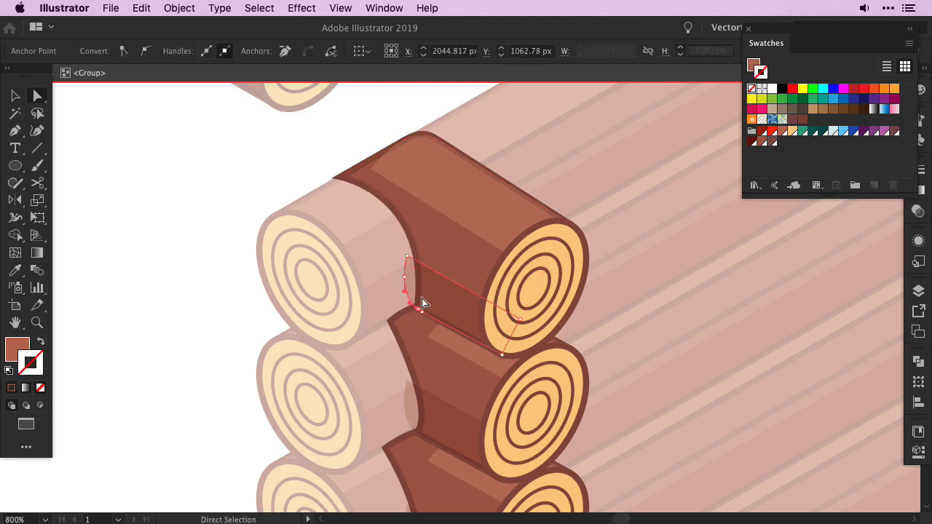
- Knife off and delete the shading's protruding left sliver, then adjust the log's top edge path
{"action": "left_click_drag", "start_coordinate": [37, 182], "coordinate": [93, 191]}
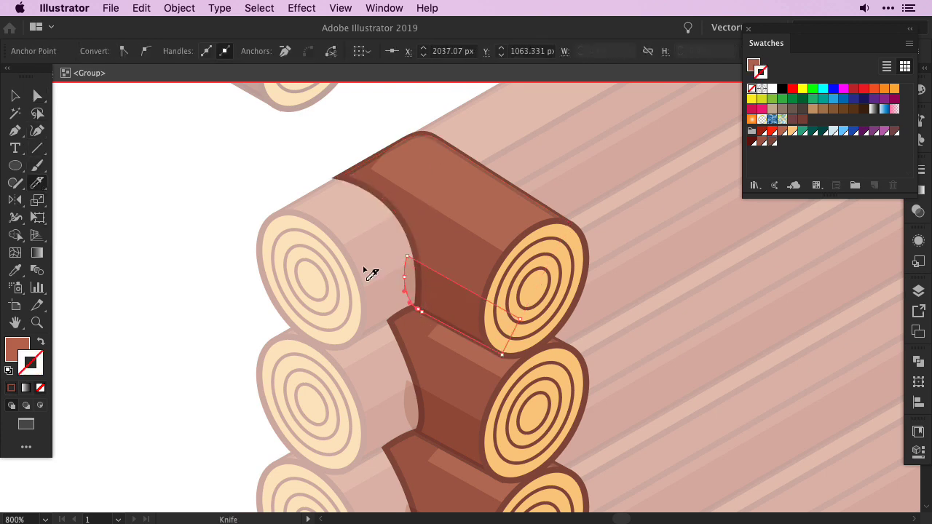
{"action": "left_click_drag", "start_coordinate": [428, 301], "coordinate": [420, 262]}
{"action": "key", "text": "a"}
{"action": "left_click", "coordinate": [395, 255]}
{"action": "key", "text": "Delete"}
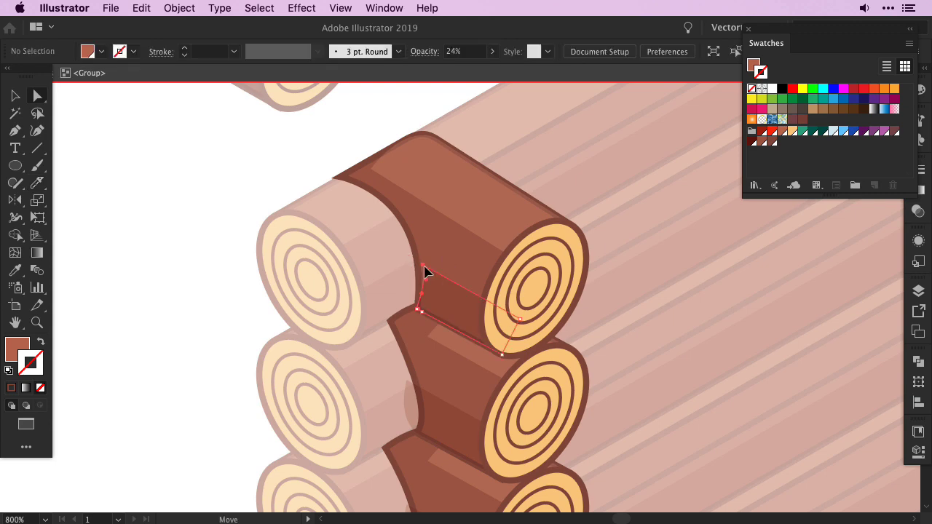
{"action": "left_click", "coordinate": [427, 271]}
{"action": "left_click_drag", "start_coordinate": [394, 168], "coordinate": [368, 173]}
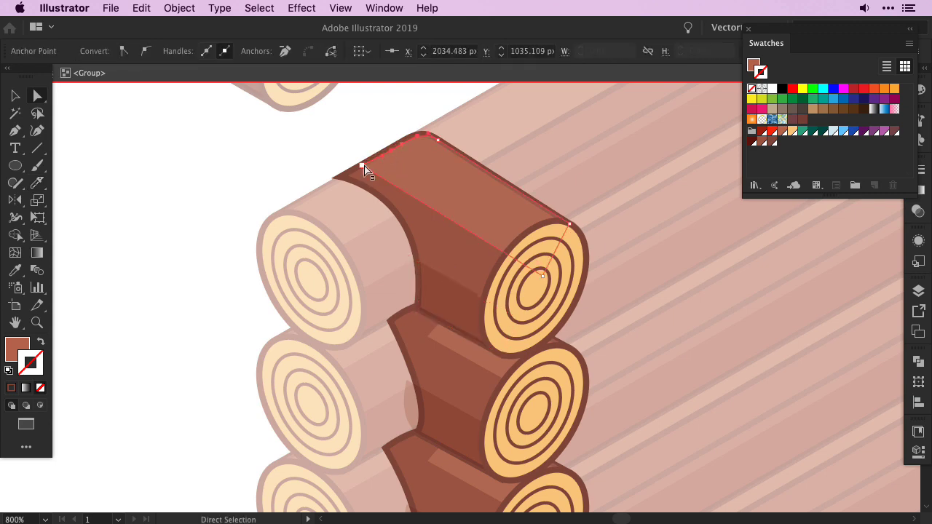
{"action": "left_click", "coordinate": [389, 121]}
- Exit isolation mode and zoom in on the shading shapes of the lower crossing log ends
{"action": "key", "text": "super+minus"}
{"action": "key", "text": "super+minus"}
{"action": "key", "text": "super+minus"}
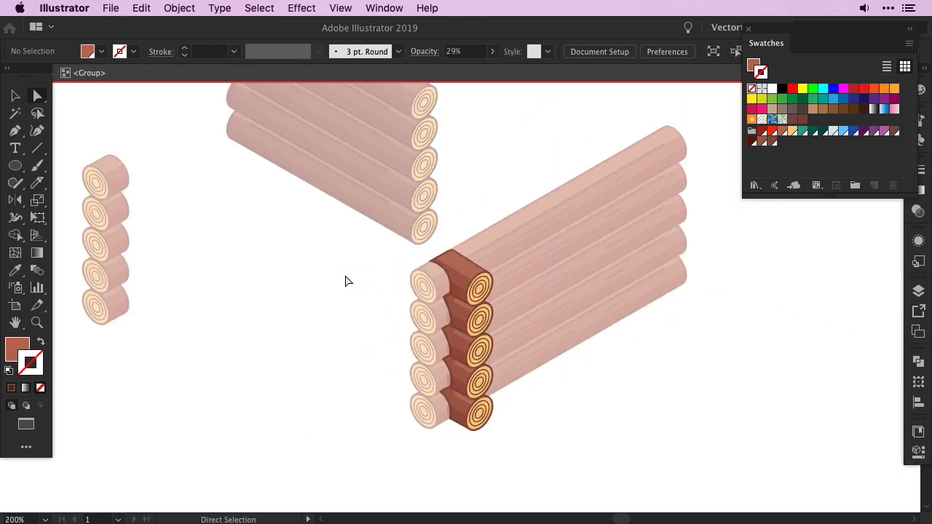
{"action": "double_click", "coordinate": [295, 319]}
{"action": "scroll", "coordinate": [288, 313], "scroll_direction": "right", "scroll_amount": 3}
{"action": "left_click", "coordinate": [395, 318], "text": "super"}
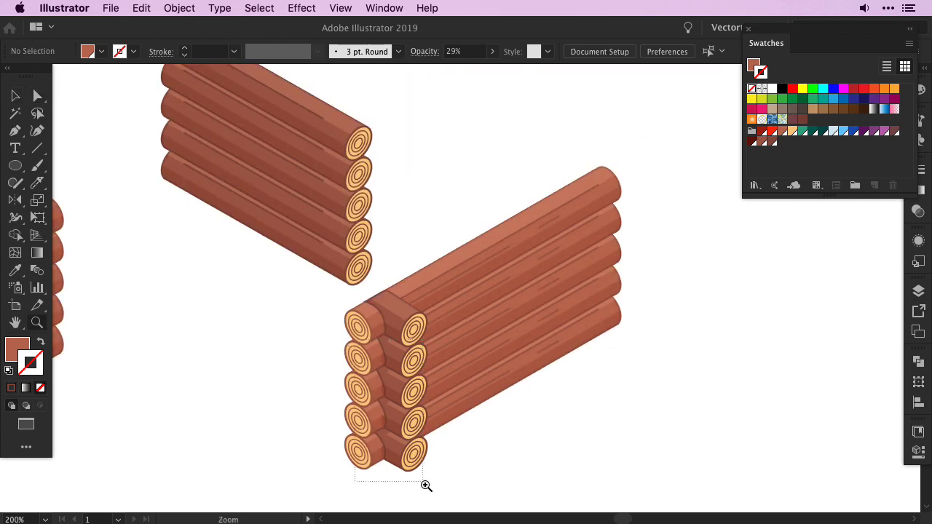
{"action": "left_click_drag", "start_coordinate": [424, 485], "coordinate": [511, 342]}
{"action": "left_click", "coordinate": [377, 149]}
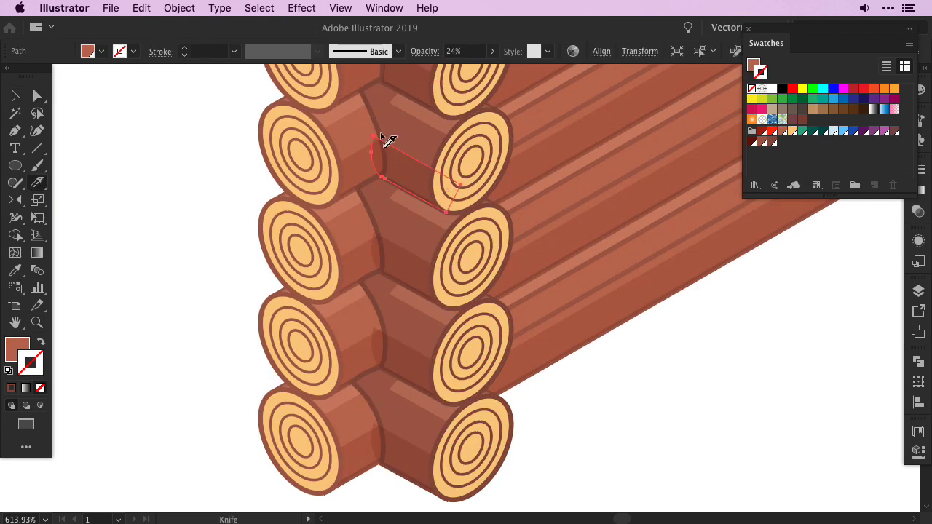
{"action": "key", "text": "a"}
{"action": "left_click", "coordinate": [410, 87]}
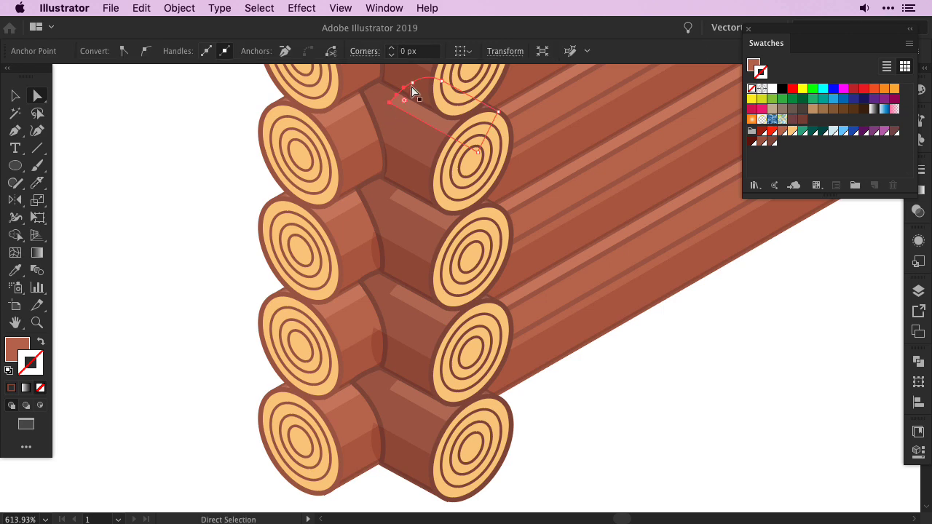
- Check the lower log face's anchors and the shading paths on the middle log ends
{"action": "scroll", "coordinate": [384, 77], "scroll_direction": "up", "scroll_amount": 3}
{"action": "scroll", "coordinate": [384, 77], "scroll_direction": "up", "scroll_amount": 2}
{"action": "left_click", "coordinate": [384, 343]}
{"action": "left_click", "coordinate": [372, 353]}
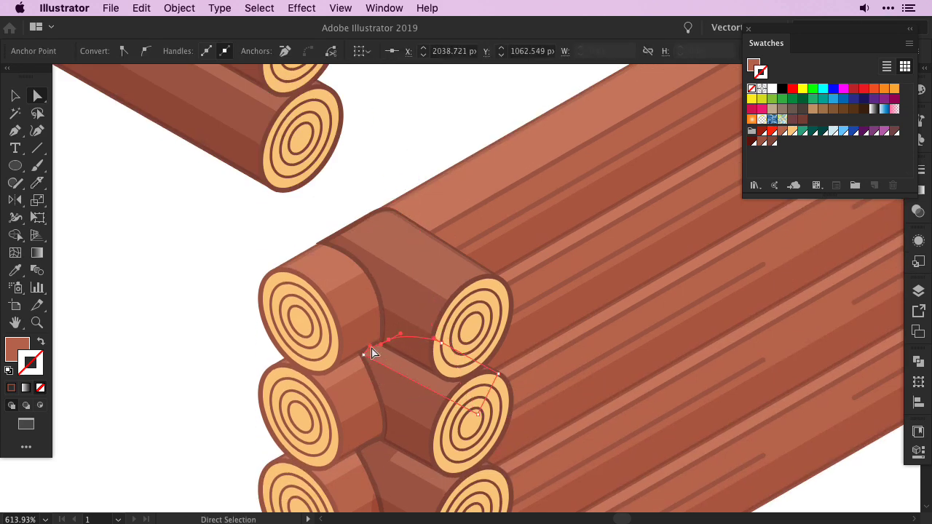
{"action": "left_click_drag", "start_coordinate": [486, 417], "coordinate": [464, 250]}
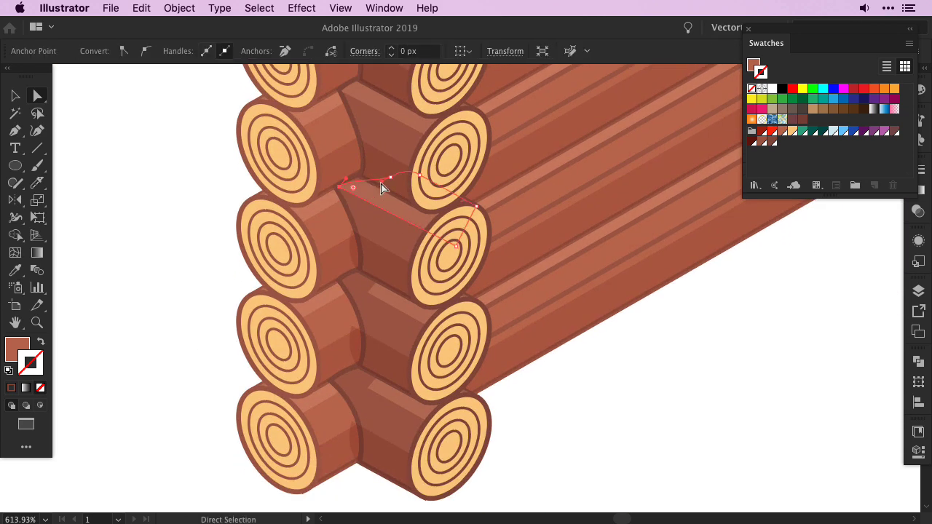
{"action": "left_click", "coordinate": [72, 167]}
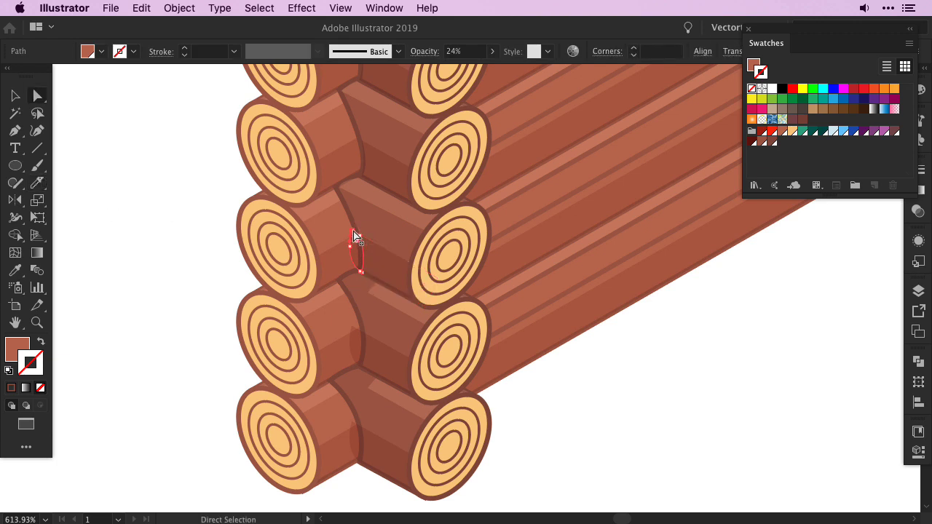
{"action": "left_click_drag", "start_coordinate": [477, 372], "coordinate": [472, 281]}
{"action": "left_click", "coordinate": [366, 204]}
- Review the lower log's front face, zoom out, and select the crossing log-end group
{"action": "left_click", "coordinate": [229, 245]}
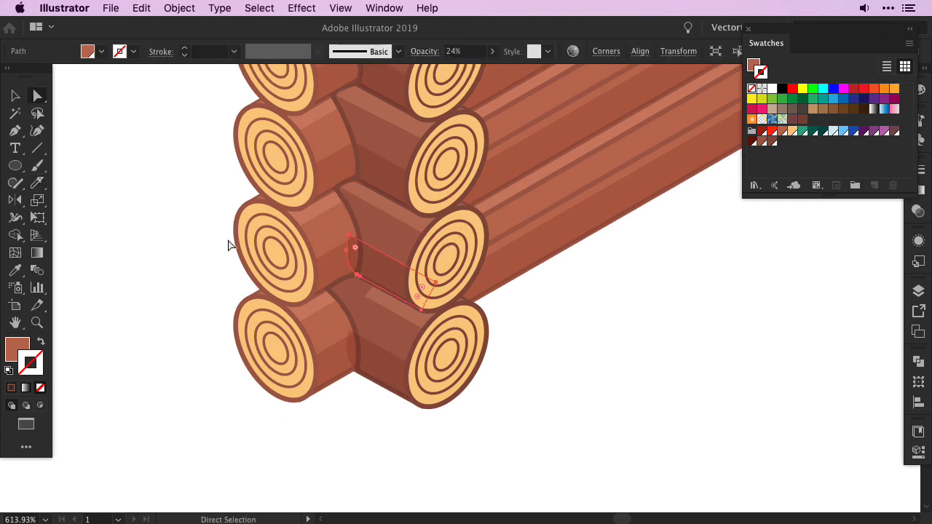
{"action": "left_click", "coordinate": [335, 293]}
{"action": "left_click", "coordinate": [350, 335]}
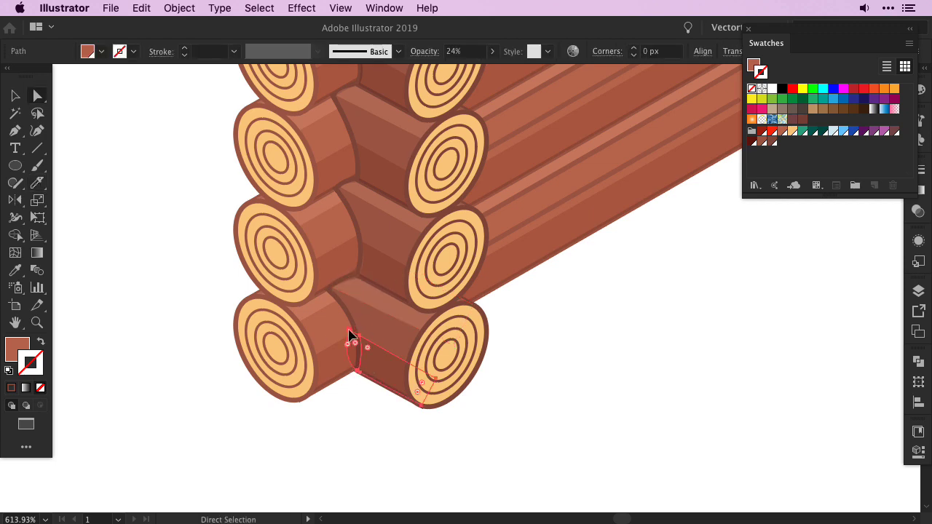
{"action": "key", "text": "super+minus"}
{"action": "key", "text": "super+minus"}
{"action": "key", "text": "super+minus"}
{"action": "key", "text": "super+minus"}
{"action": "key", "text": "v"}
{"action": "left_click", "coordinate": [370, 316]}
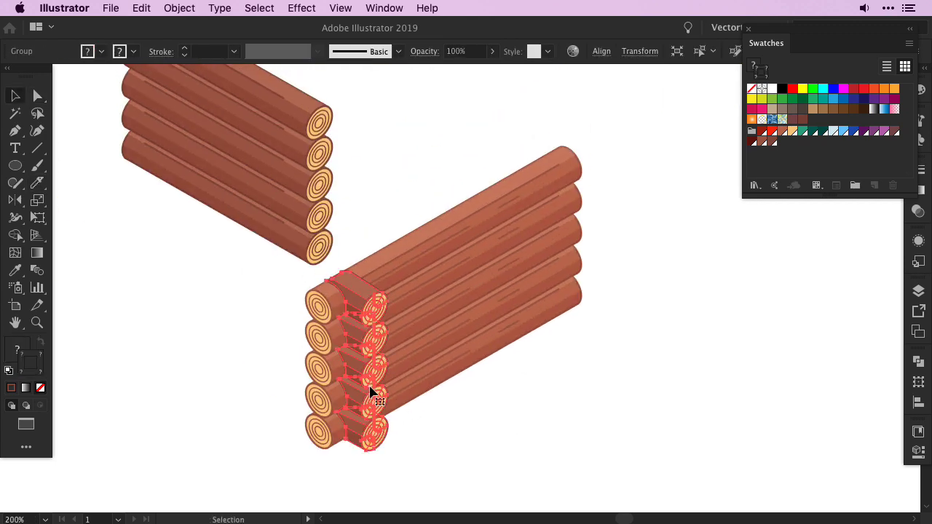
- Copy the crossing log-end group to the far end of the right wall
{"action": "left_click_drag", "start_coordinate": [373, 395], "coordinate": [560, 268], "text": "alt"}
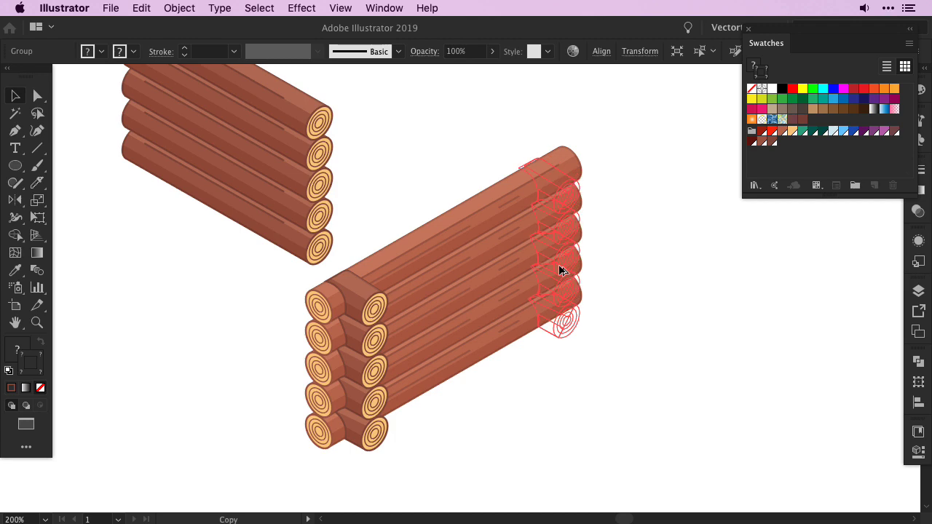
{"action": "left_click", "coordinate": [679, 297]}
{"action": "key", "text": "super+minus"}
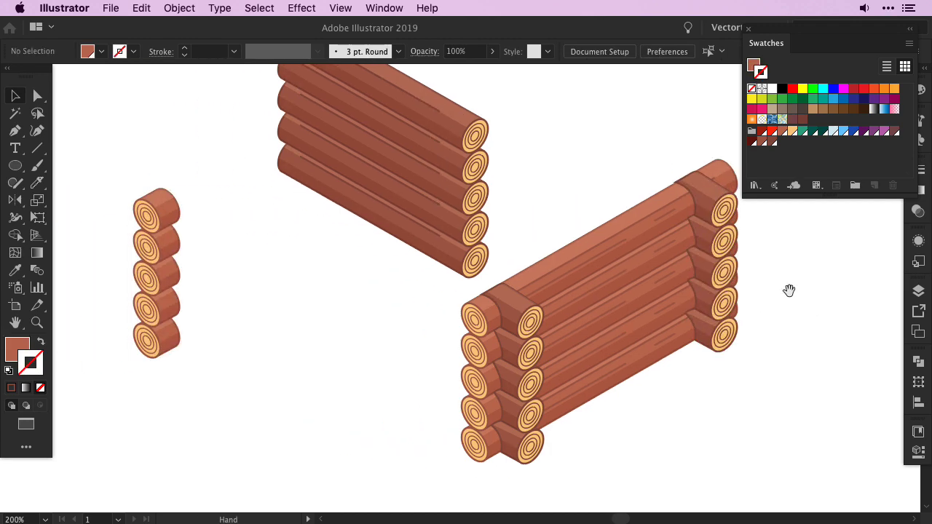
- Move the upper log wall down onto the front wall's corner and zoom into the joint
{"action": "left_click", "coordinate": [445, 215]}
{"action": "mouse_move", "coordinate": [439, 159]}
{"action": "left_mouse_down"}
{"action": "mouse_move", "coordinate": [482, 300]}
{"action": "mouse_move", "coordinate": [466, 297]}
{"action": "left_mouse_up"}
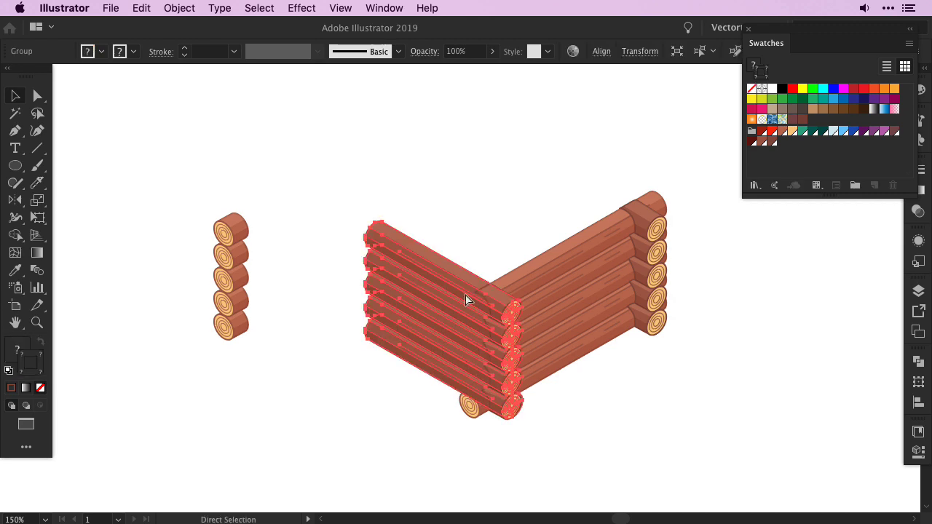
{"action": "left_click", "coordinate": [453, 194]}
{"action": "left_click", "coordinate": [429, 274]}
{"action": "key", "text": "super+plus"}
{"action": "key", "text": "super+plus"}
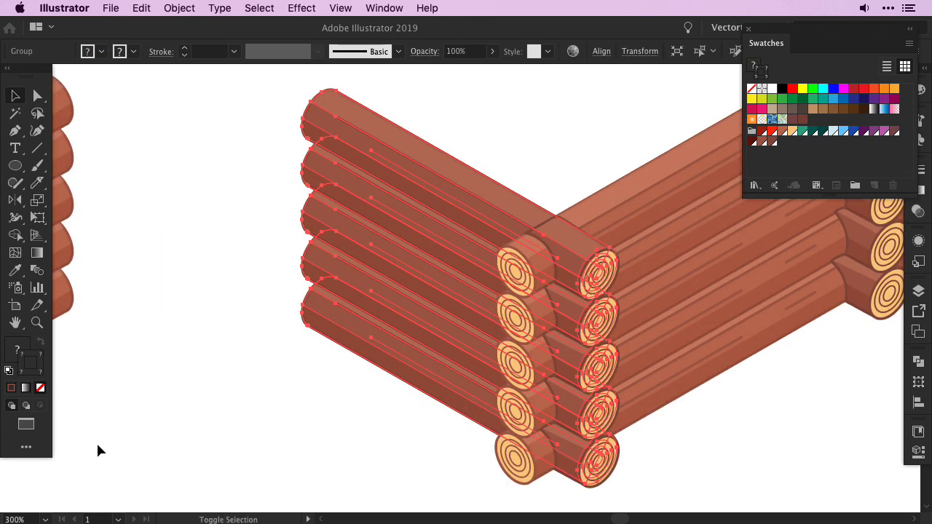
{"action": "left_click_drag", "start_coordinate": [597, 244], "coordinate": [498, 290], "text": "space"}
- Cut the corner log path with Scissors where the two walls overlap
{"action": "key", "text": "a"}
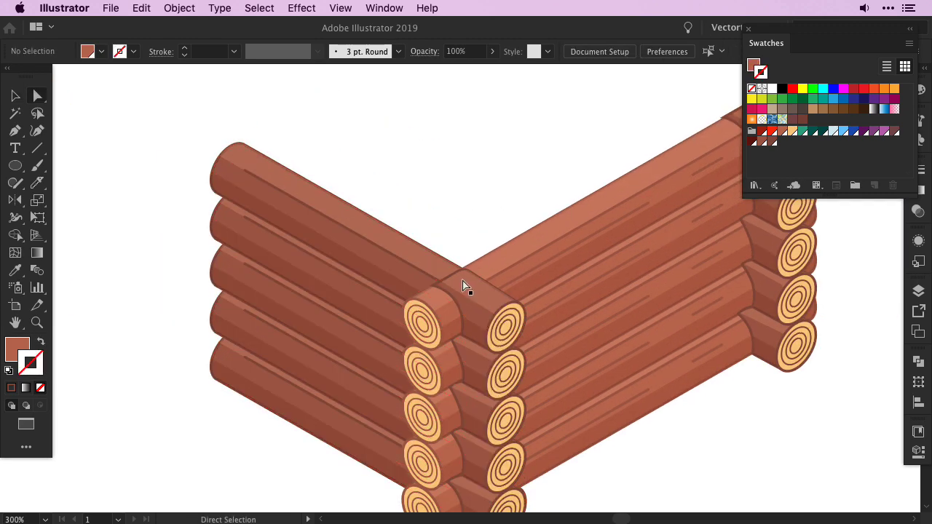
{"action": "left_click", "coordinate": [449, 287]}
{"action": "key", "text": "c"}
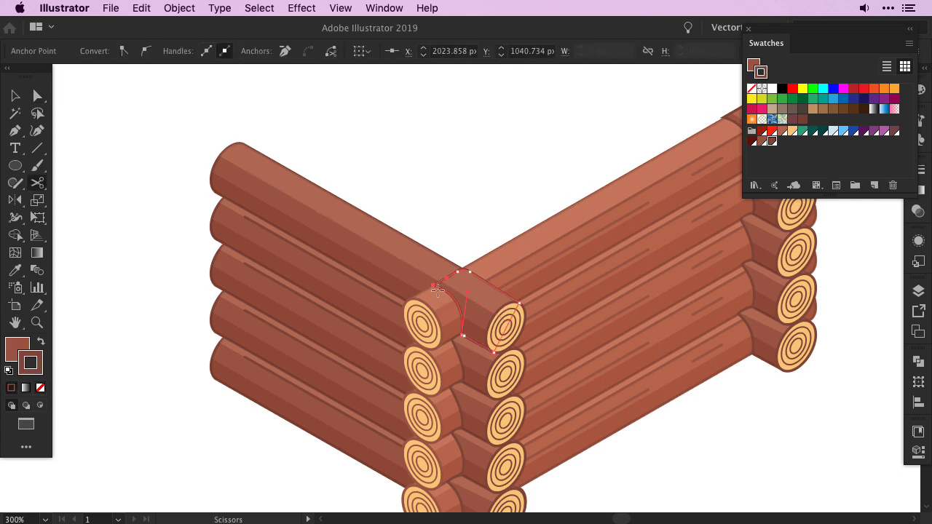
{"action": "key", "text": "a"}
{"action": "key", "text": "super+shift+a"}
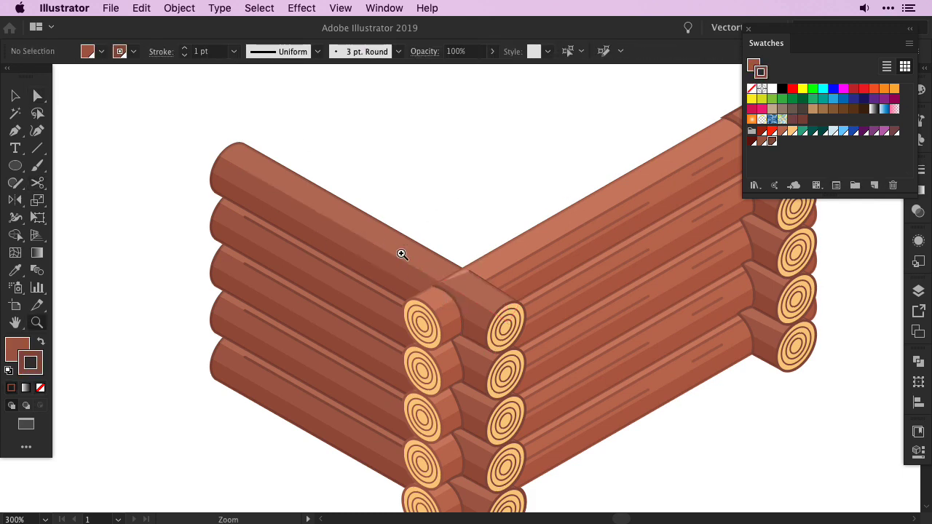
{"action": "scroll", "coordinate": [466, 299], "scroll_direction": "up", "scroll_amount": 5}
- Adjust the corner log's stroke corners and nudge its front face's top anchor to close the gap
{"action": "left_click", "coordinate": [488, 190]}
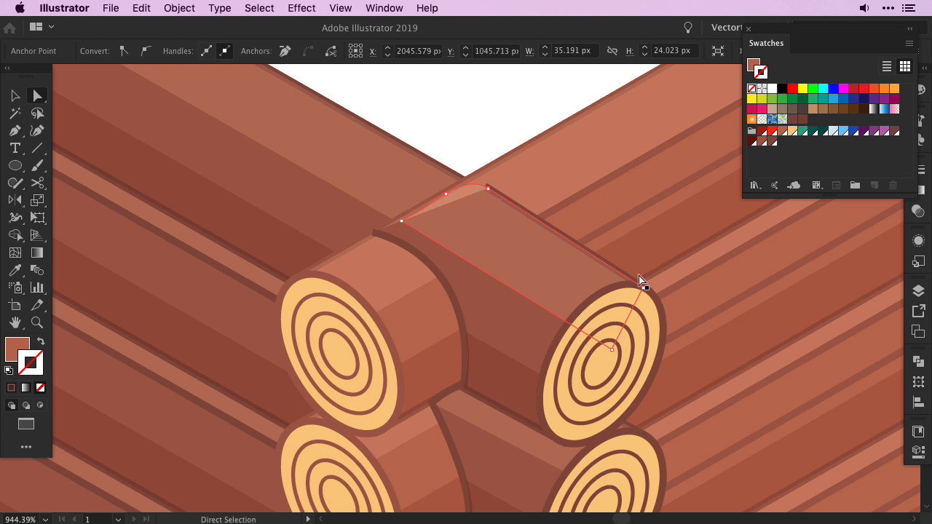
{"action": "left_click", "coordinate": [373, 233]}
{"action": "left_click", "coordinate": [921, 169]}
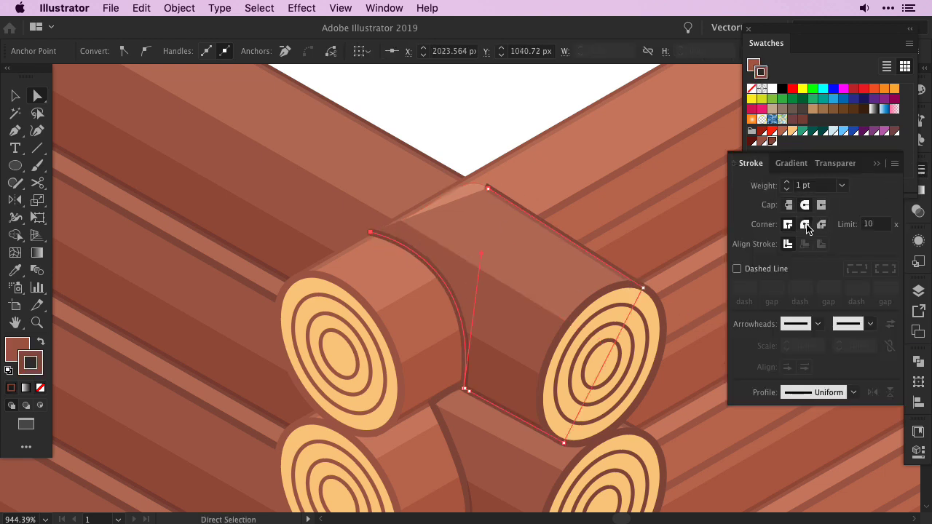
{"action": "left_click", "coordinate": [486, 191]}
{"action": "left_click", "coordinate": [402, 227]}
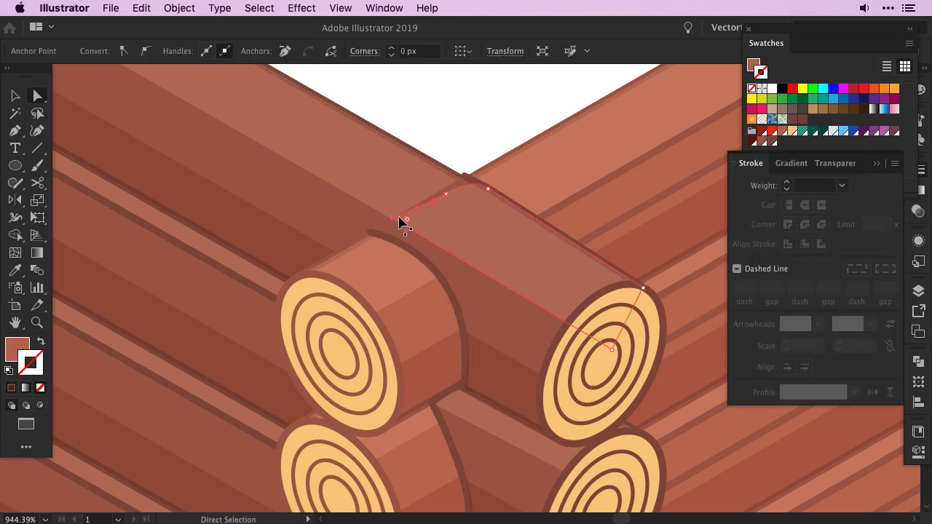
{"action": "left_click", "coordinate": [480, 194]}
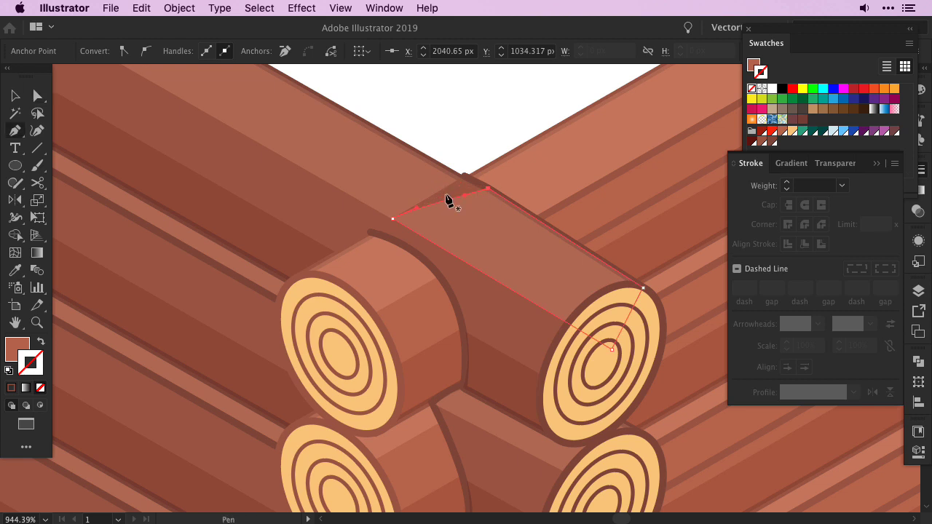
{"action": "left_click", "coordinate": [487, 191]}
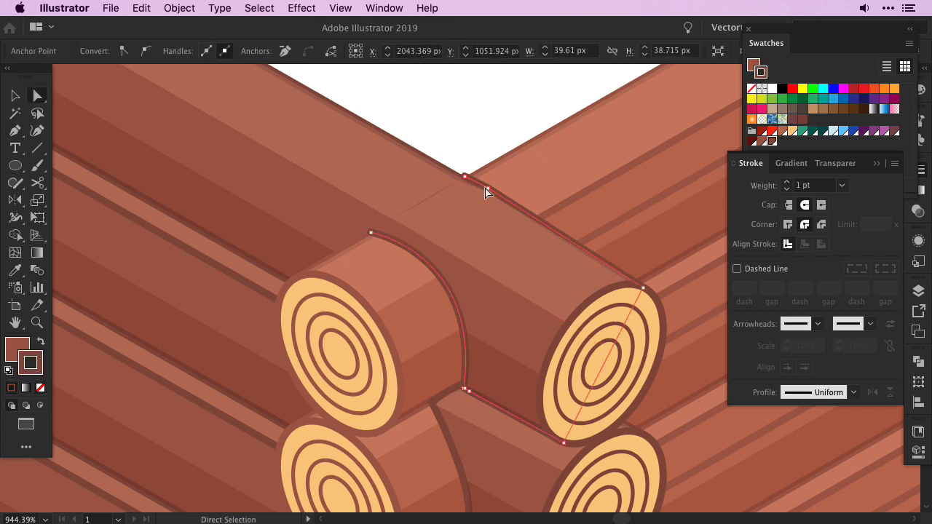
{"action": "left_click_drag", "start_coordinate": [466, 182], "coordinate": [462, 181]}
- Reposition the small top-edge path and check the brown log-end arc
{"action": "left_click", "coordinate": [434, 214]}
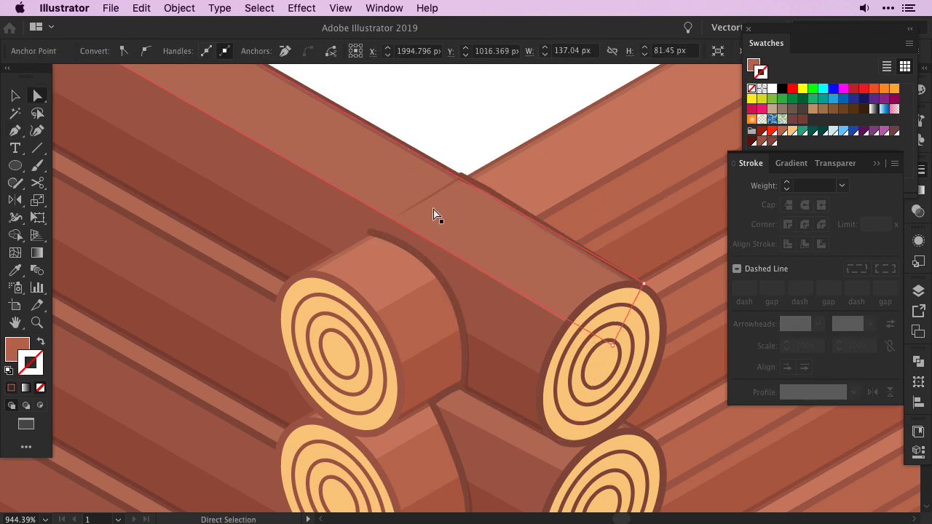
{"action": "left_click", "coordinate": [396, 223]}
{"action": "left_click_drag", "start_coordinate": [395, 223], "coordinate": [430, 209]}
{"action": "left_click", "coordinate": [393, 220]}
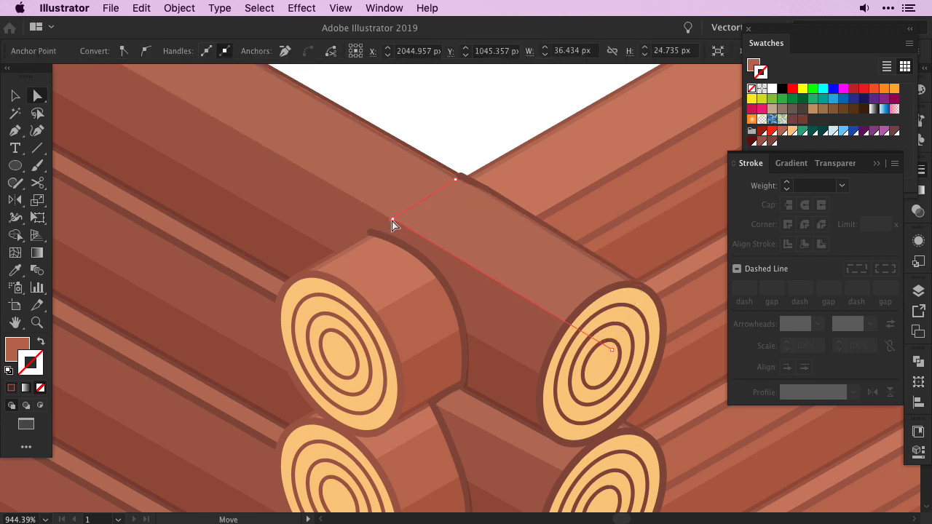
{"action": "left_click", "coordinate": [414, 131]}
{"action": "left_click", "coordinate": [377, 241]}
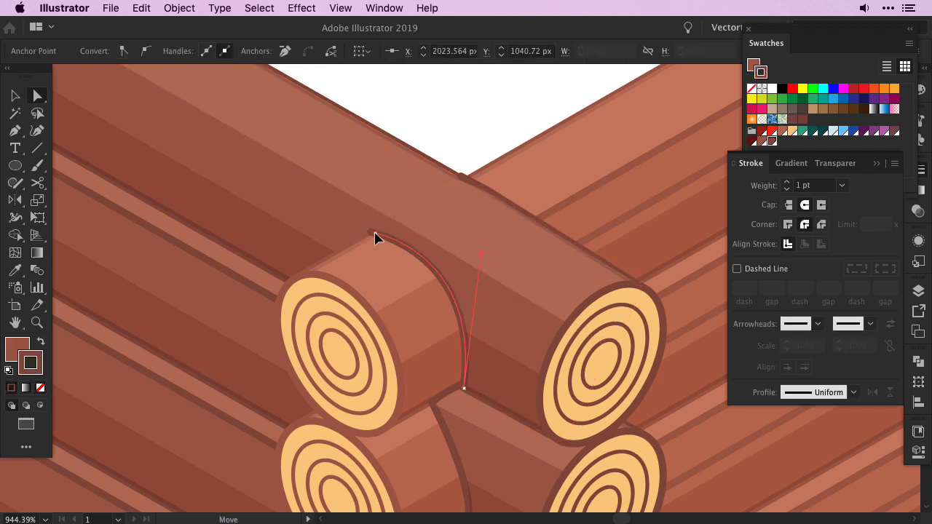
{"action": "left_click", "coordinate": [466, 123]}
- Extend the log-end arc with a new curved Pen segment, then zoom out to the whole cabin
{"action": "key", "text": "p"}
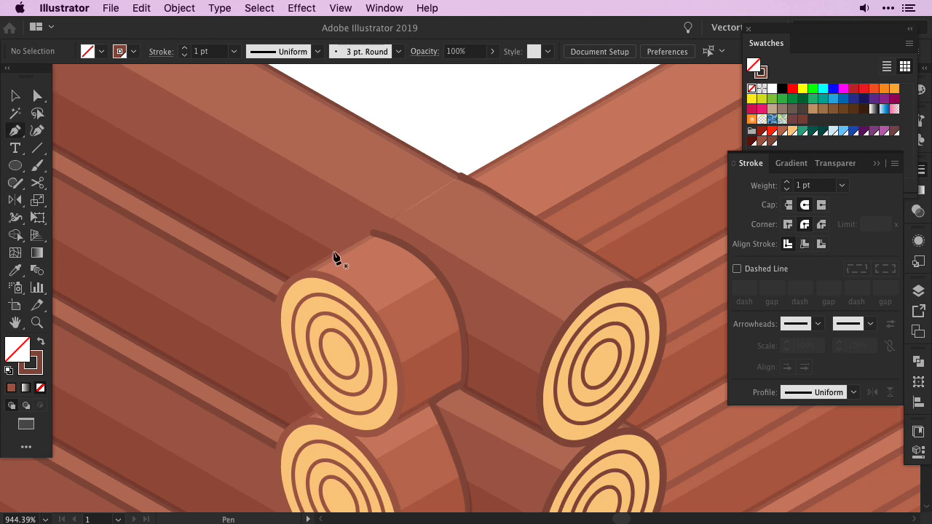
{"action": "left_click", "coordinate": [333, 249]}
{"action": "left_click", "coordinate": [375, 234]}
{"action": "key", "text": "a"}
{"action": "left_click", "coordinate": [413, 144]}
{"action": "left_click", "coordinate": [339, 253]}
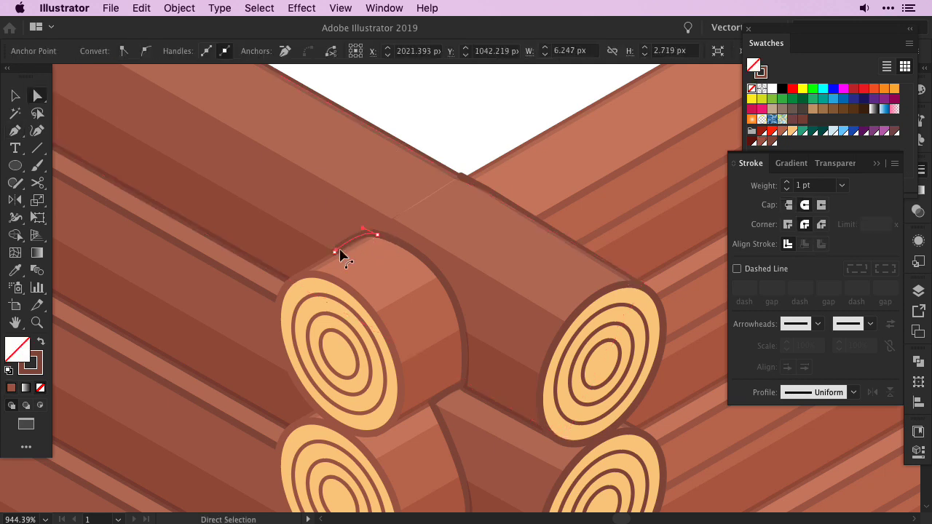
{"action": "key", "text": "ctrl+shift+a"}
{"action": "key", "text": "ctrl+0"}
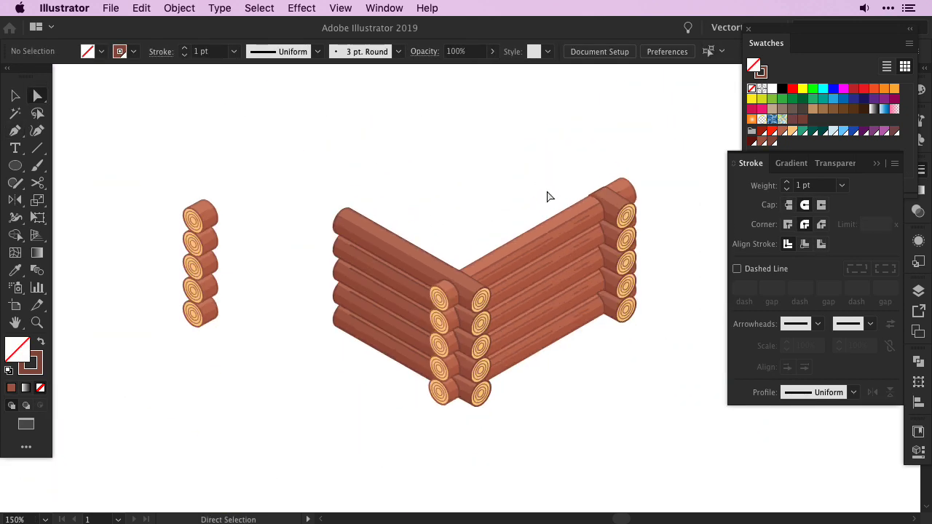
- Delete the right log-end stack, then copy the walls back to form a rear wall behind them
{"action": "left_click", "coordinate": [624, 243]}
{"action": "key", "text": "Delete"}
{"action": "left_click", "coordinate": [481, 316]}
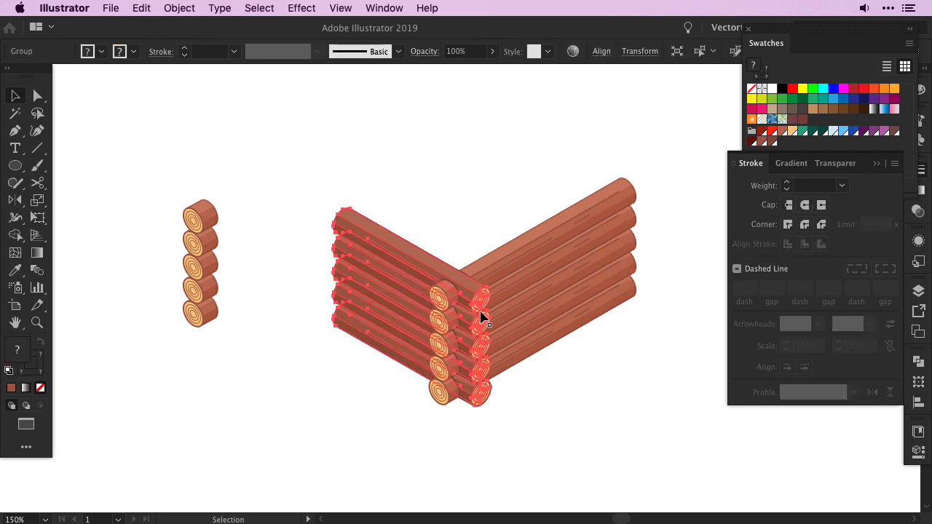
{"action": "left_click", "coordinate": [442, 287], "text": "shift"}
{"action": "left_click_drag", "start_coordinate": [441, 287], "coordinate": [523, 252]}
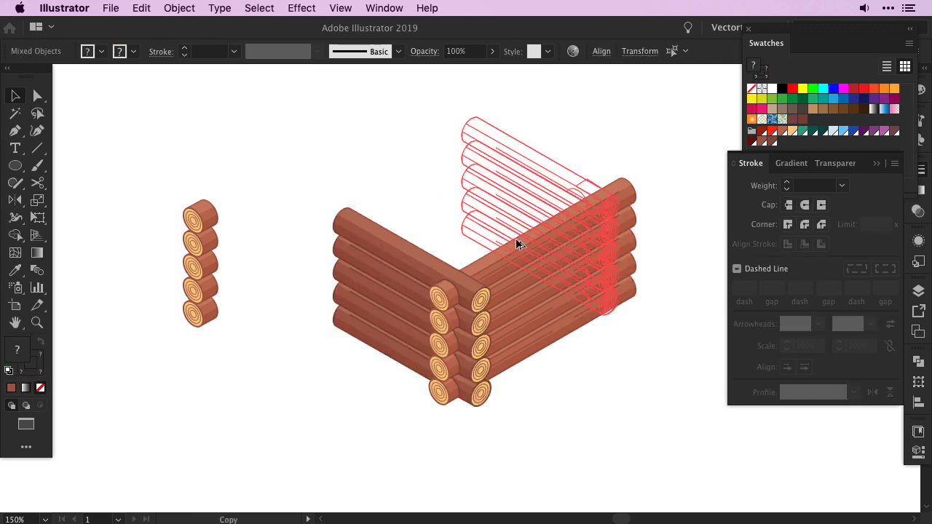
{"action": "scroll", "coordinate": [510, 212], "scroll_direction": "right", "scroll_amount": 5}
{"action": "scroll", "coordinate": [510, 211], "scroll_direction": "up", "scroll_amount": 2}
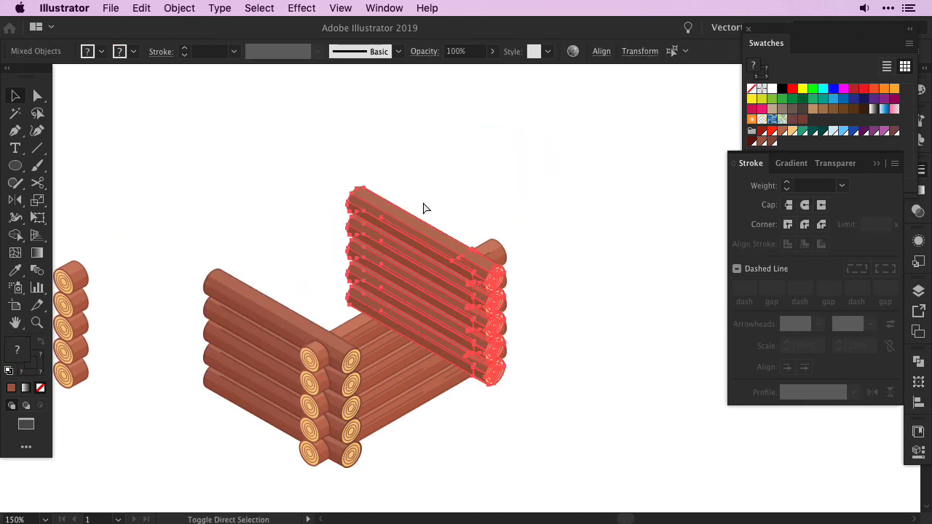
{"action": "key", "text": "ctrl+shift+bracketleft"}
{"action": "left_click", "coordinate": [540, 158]}
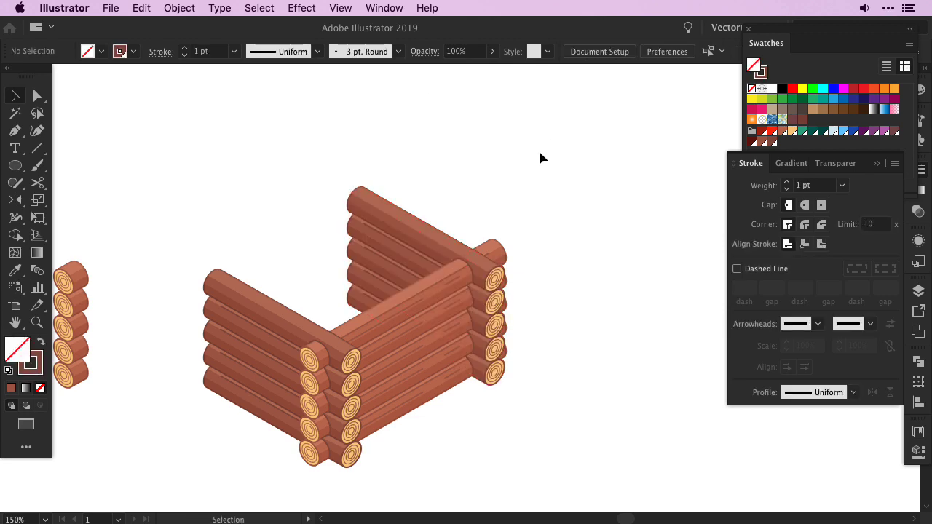
{"action": "scroll", "coordinate": [517, 435], "scroll_direction": "left", "scroll_amount": 3}
{"action": "scroll", "coordinate": [455, 252], "scroll_direction": "right", "scroll_amount": 3}
{"action": "scroll", "coordinate": [455, 251], "scroll_direction": "up", "scroll_amount": 1}
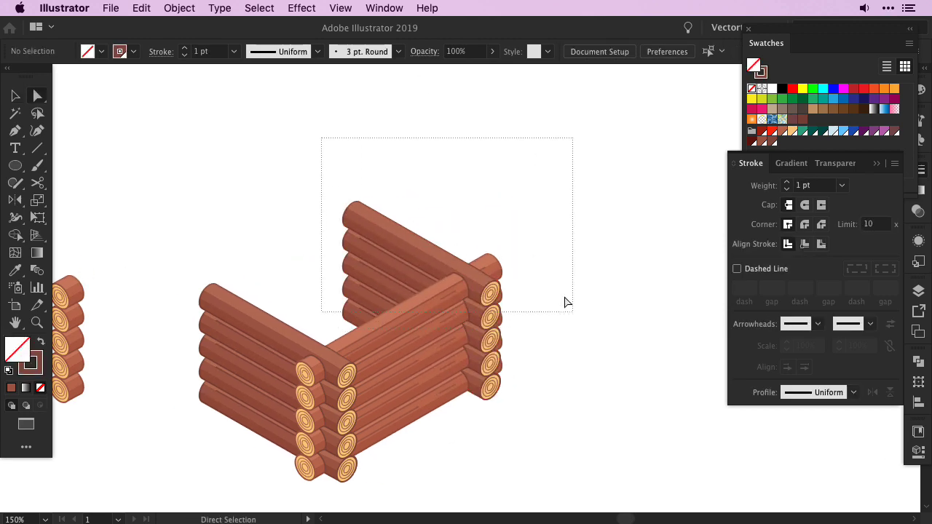
- Lengthen the back wall's logs along the isometric grid by moving their end anchors
{"action": "key", "text": "q"}
{"action": "left_click_drag", "start_coordinate": [333, 147], "coordinate": [318, 230]}
{"action": "left_click_drag", "start_coordinate": [479, 450], "coordinate": [343, 182]}
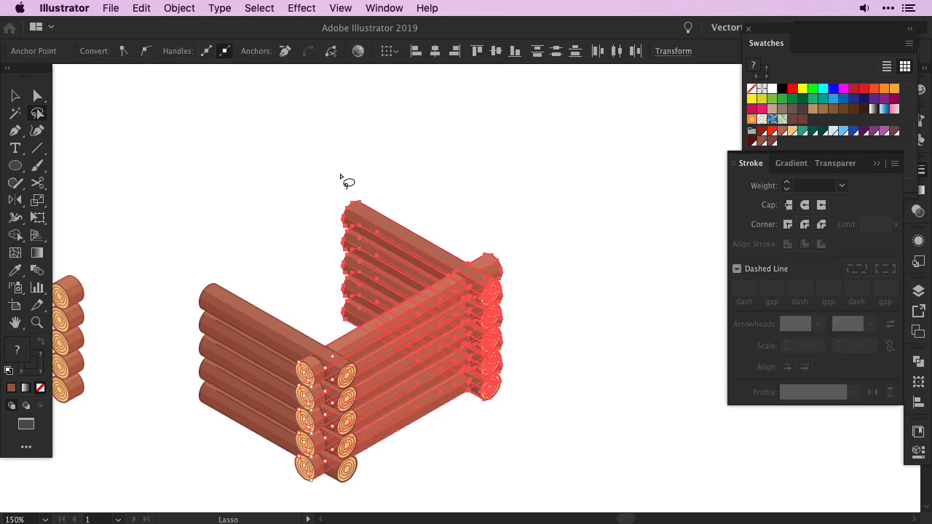
{"action": "key", "text": "ctrl+apostrophe"}
{"action": "key", "text": "a"}
{"action": "scroll", "coordinate": [364, 270], "scroll_direction": "up", "scroll_amount": 3}
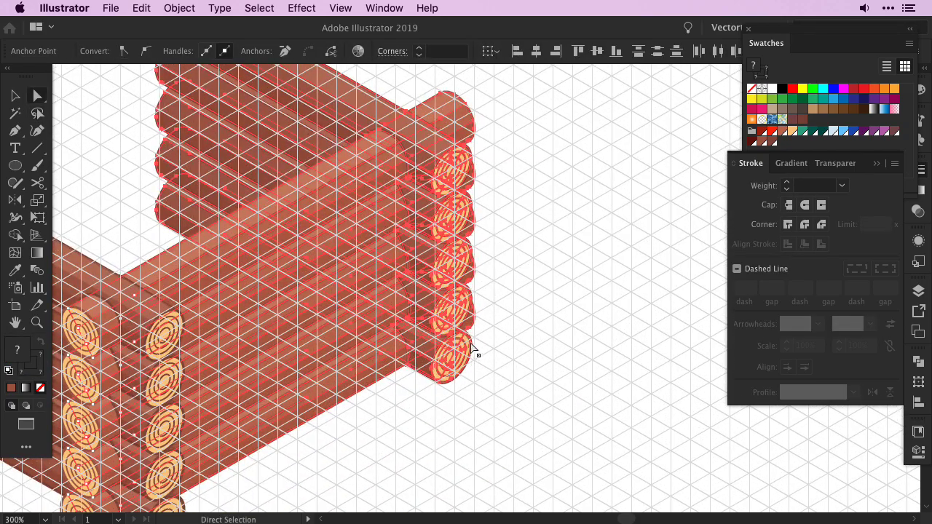
{"action": "left_click_drag", "start_coordinate": [472, 350], "coordinate": [677, 240]}
{"action": "left_click", "coordinate": [570, 298]}
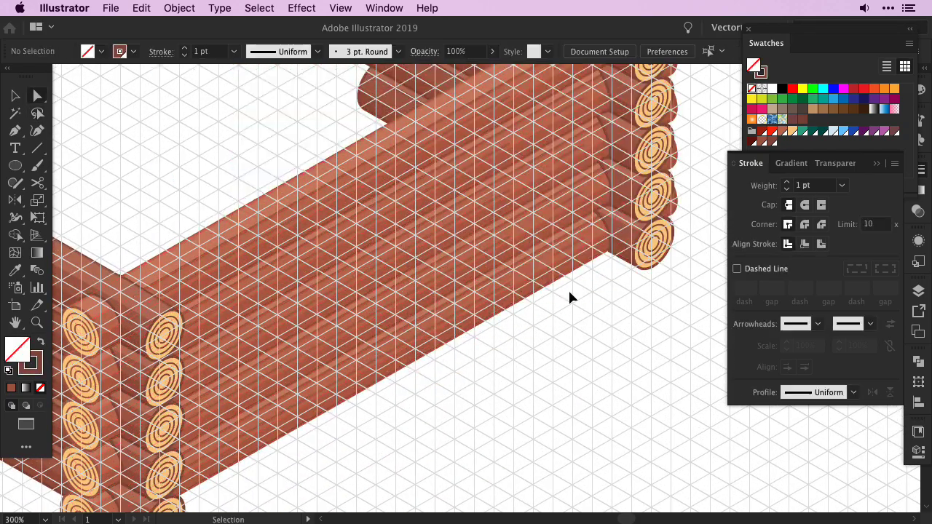
{"action": "key", "text": "ctrl+apostrophe"}
{"action": "key", "text": "ctrl+minus"}
{"action": "scroll", "coordinate": [296, 316], "scroll_direction": "left", "scroll_amount": 3}
- Extend the selected logs up-left and move the log-end stack onto the left wall's end
{"action": "key", "text": "ctrl+z"}
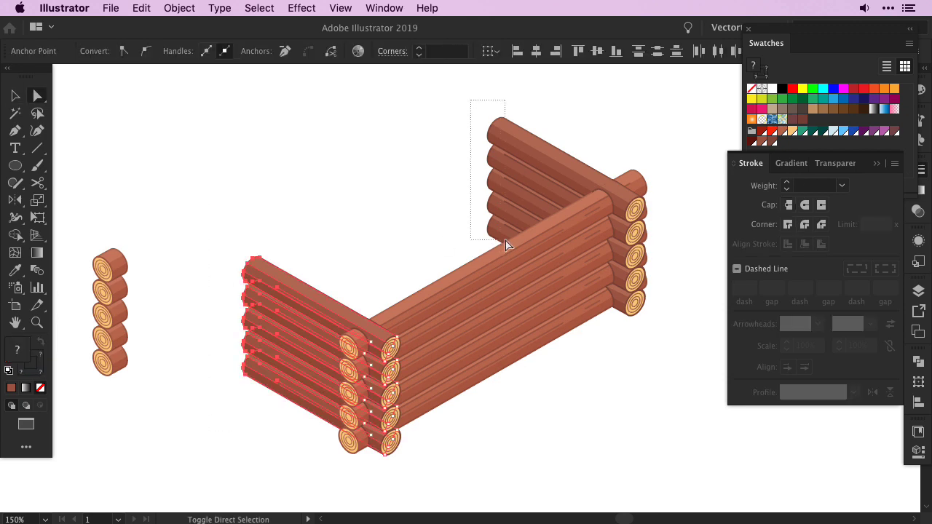
{"action": "left_click_drag", "start_coordinate": [509, 246], "coordinate": [508, 248]}
{"action": "key", "text": "ctrl+apostrophe"}
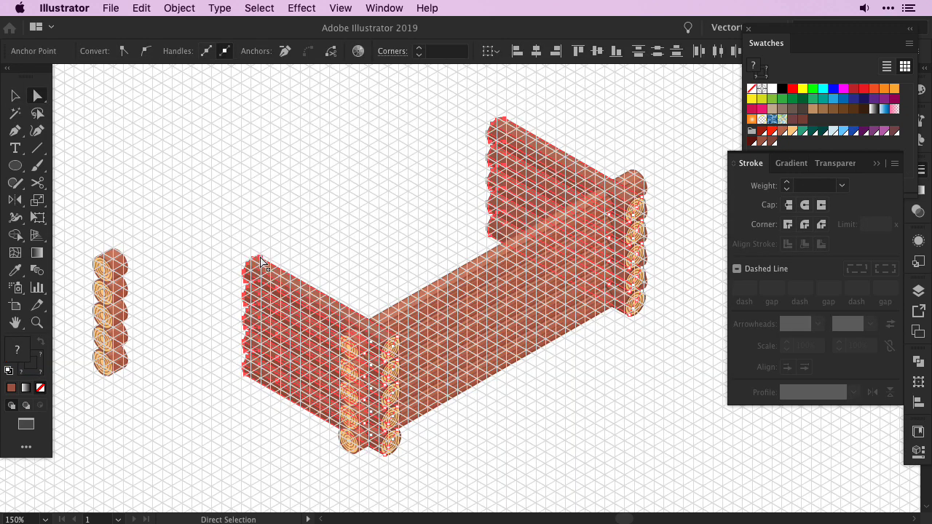
{"action": "left_click_drag", "start_coordinate": [508, 118], "coordinate": [458, 96]}
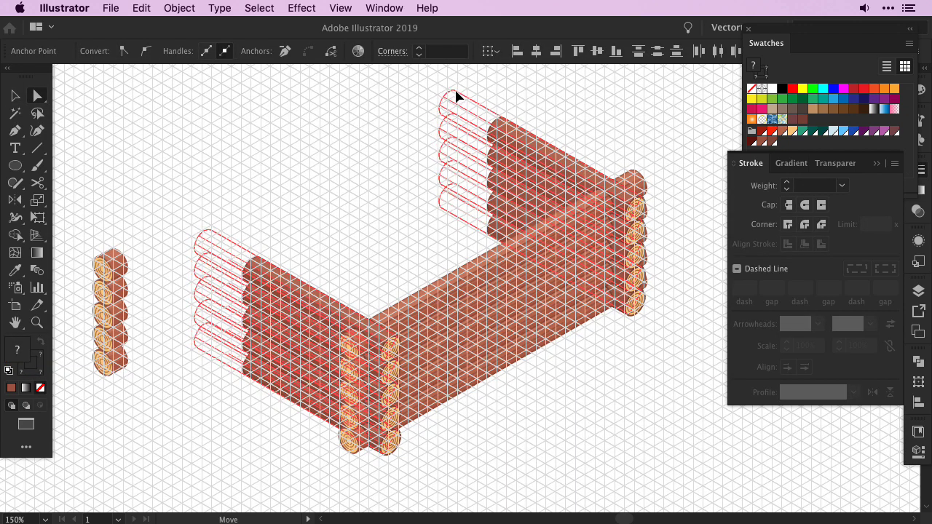
{"action": "left_click_drag", "start_coordinate": [146, 437], "coordinate": [246, 431]}
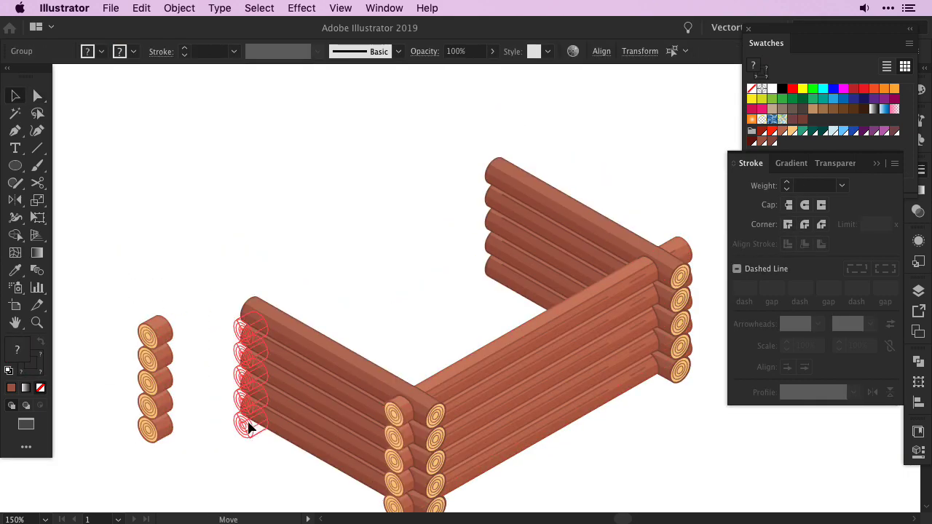
{"action": "left_click", "coordinate": [197, 455]}
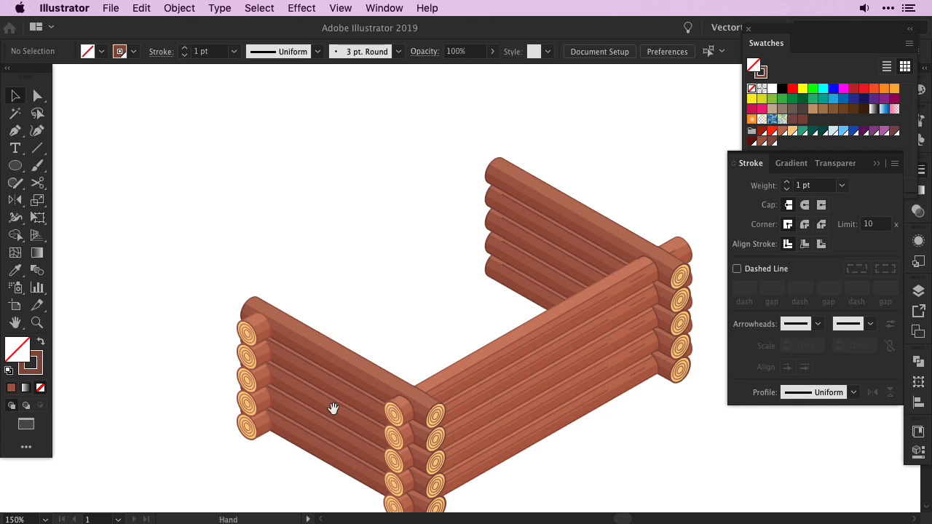
- Nudge the left log-end stack two steps right so it sits flush with the wall end
{"action": "scroll", "coordinate": [333, 408], "scroll_direction": "down", "scroll_amount": 3}
{"action": "key", "text": "ctrl+semicolon"}
{"action": "left_click", "coordinate": [216, 333], "text": "shift"}
{"action": "key", "text": "Right"}
{"action": "key", "text": "Right"}
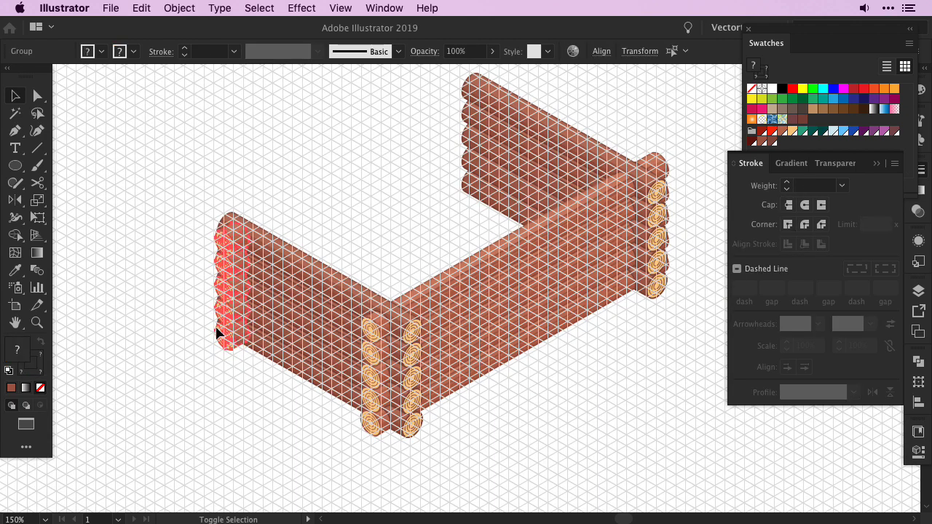
{"action": "key", "text": "Right"}
{"action": "key", "text": "Right"}
{"action": "key", "text": "ctrl+semicolon"}
{"action": "left_click", "coordinate": [362, 201]}
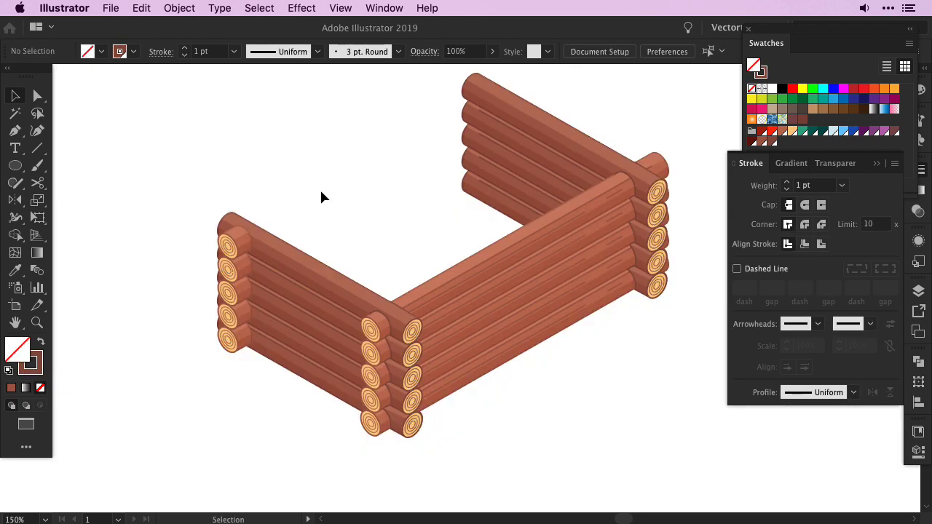
- Inspect path segments and anchors on the upper and lower logs with Direct Selection
{"action": "scroll", "coordinate": [342, 218], "scroll_direction": "up", "scroll_amount": 2}
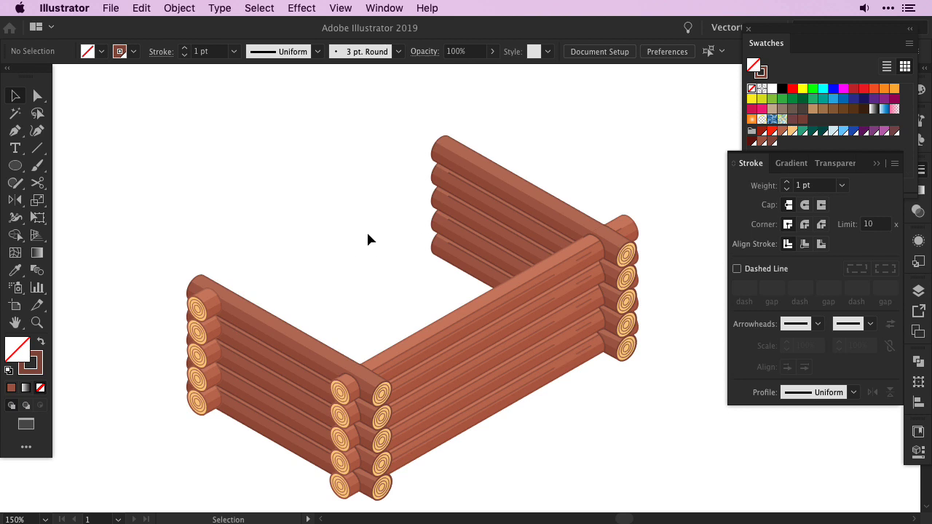
{"action": "key", "text": "a"}
{"action": "left_click", "coordinate": [245, 342]}
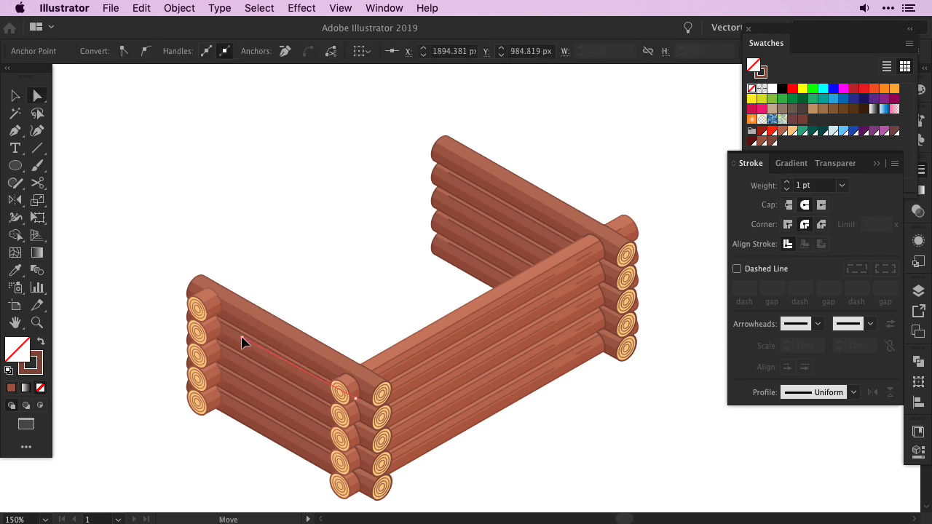
{"action": "left_click", "coordinate": [356, 425]}
{"action": "left_click", "coordinate": [264, 379]}
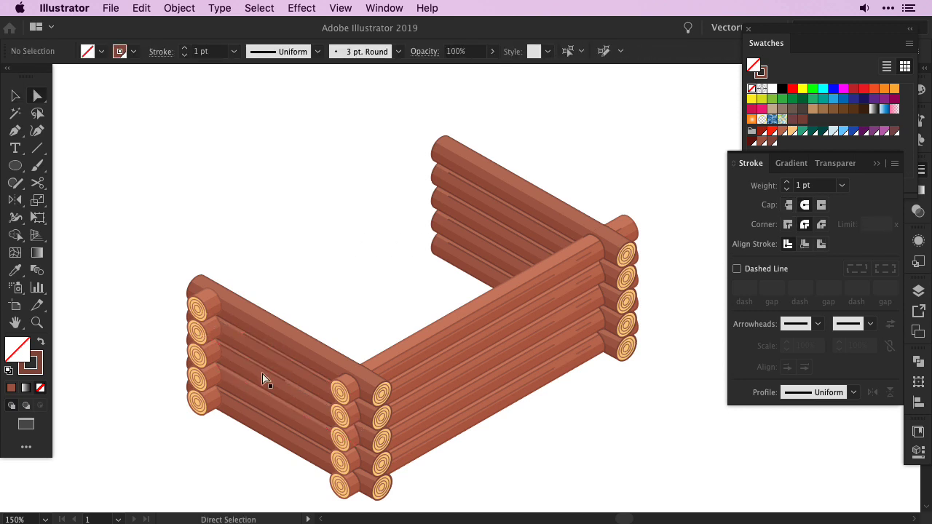
{"action": "left_click", "coordinate": [219, 394]}
{"action": "left_click", "coordinate": [355, 469]}
{"action": "left_click", "coordinate": [326, 302]}
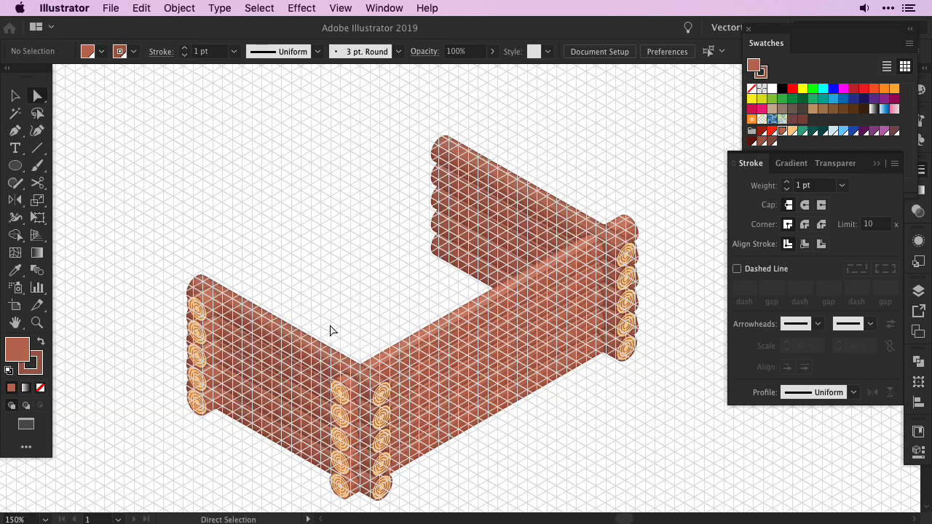
- Pen-draw a four-point panel rising above the left log wall
{"action": "key", "text": "p"}
{"action": "left_click", "coordinate": [205, 277]}
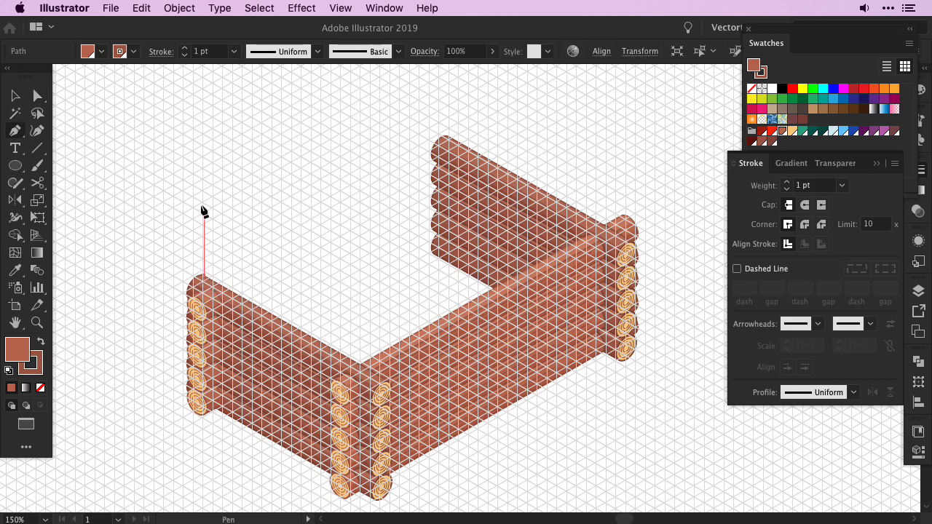
{"action": "left_click", "coordinate": [204, 177]}
{"action": "left_click", "coordinate": [381, 283]}
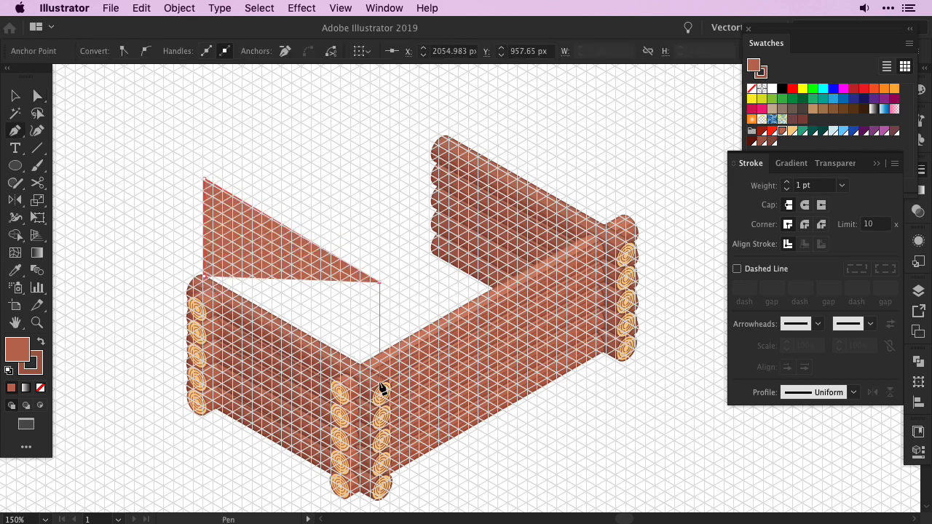
{"action": "left_click", "coordinate": [380, 381]}
- Remove two upper corner anchors so the panel becomes a triangular gable
{"action": "key", "text": "a"}
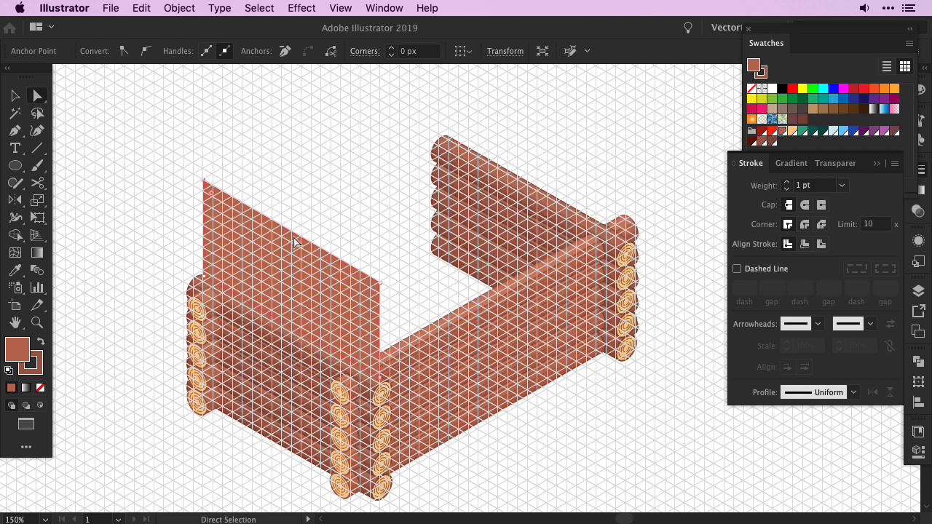
{"action": "key", "text": "p"}
{"action": "left_click", "coordinate": [379, 282]}
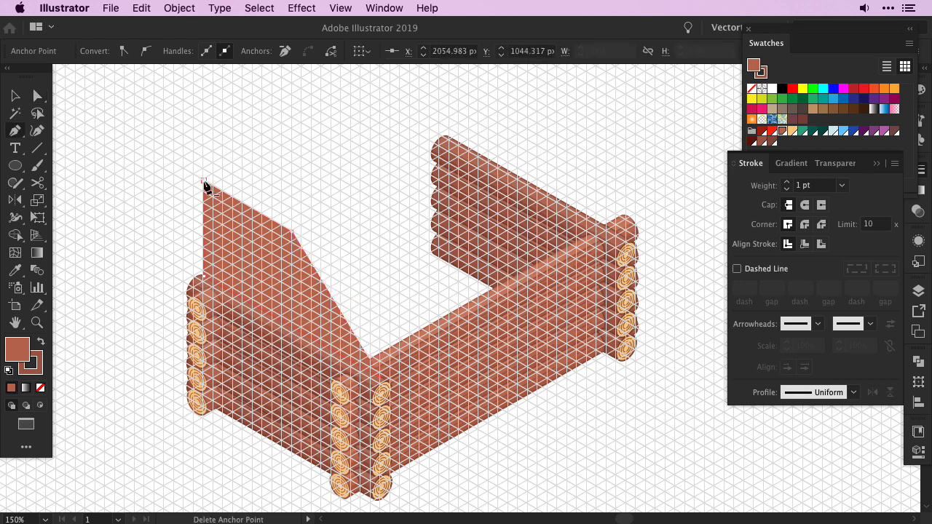
{"action": "left_click", "coordinate": [203, 183]}
{"action": "key", "text": "ctrl+apostrophe"}
{"action": "key", "text": "a"}
{"action": "key", "text": "ctrl+shift+a"}
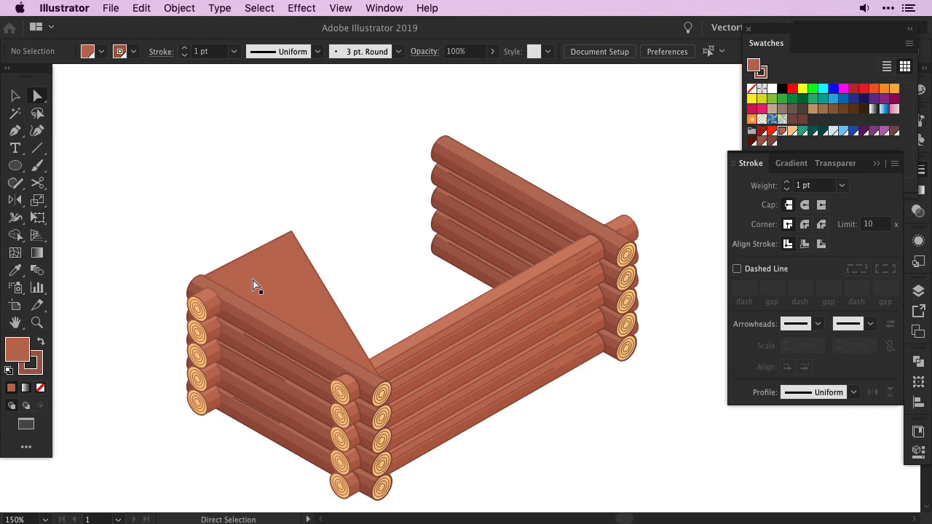
- Draw an unfilled vertical plank line at the gable's left and copy it to the right end
{"action": "key", "text": "backslash"}
{"action": "left_click_drag", "start_coordinate": [219, 239], "coordinate": [219, 298]}
{"action": "key", "text": "v"}
{"action": "key", "text": "ctrl+shift+a"}
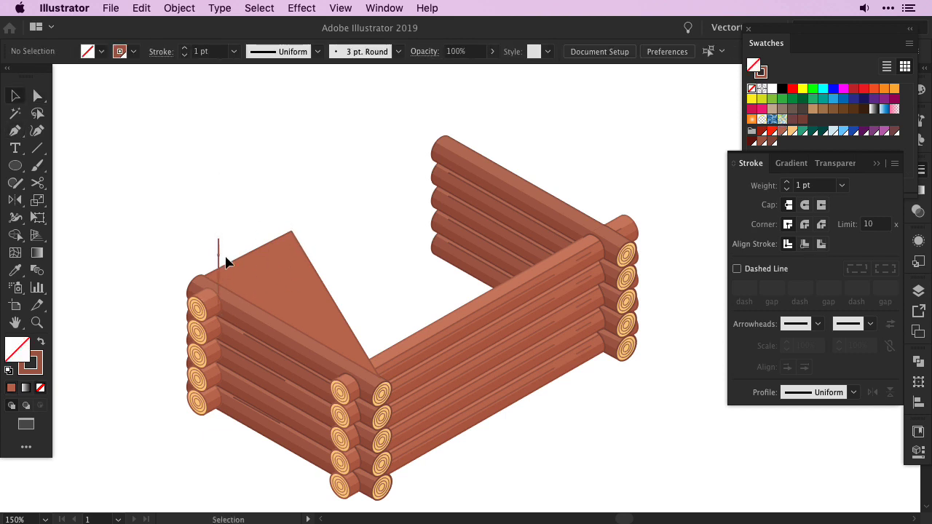
{"action": "key", "text": "a"}
{"action": "left_click_drag", "start_coordinate": [218, 239], "coordinate": [218, 216]}
{"action": "key", "text": "v"}
{"action": "left_click_drag", "start_coordinate": [366, 329], "coordinate": [360, 323]}
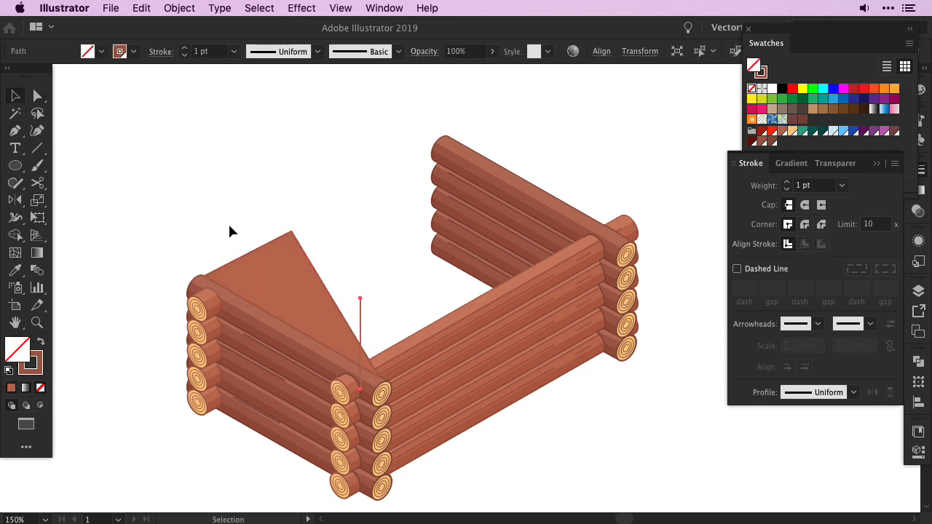
- Blend the two lines using a fixed number of specified steps
{"action": "left_click", "coordinate": [218, 235], "text": "shift"}
{"action": "key", "text": "ctrl+alt+b"}
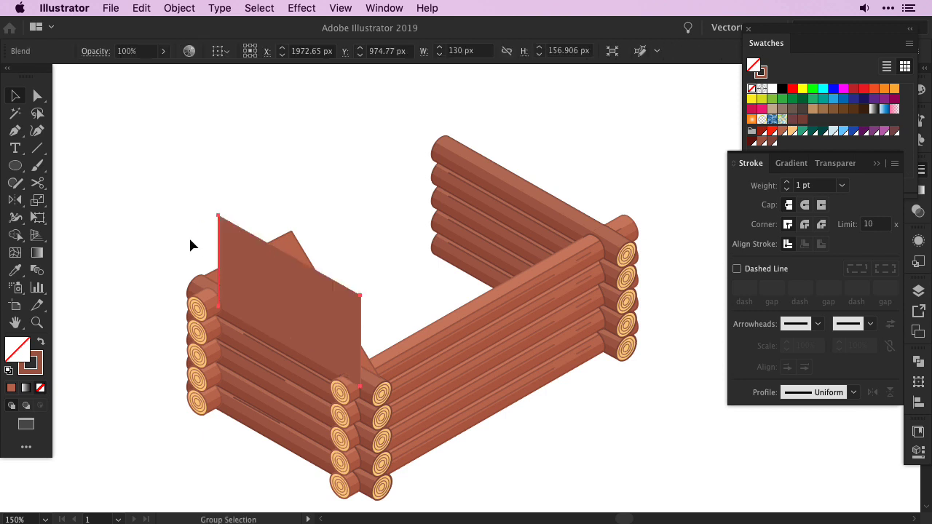
{"action": "key", "text": "w"}
{"action": "key", "text": "Return"}
{"action": "left_click", "coordinate": [625, 158]}
{"action": "left_click", "coordinate": [525, 226]}
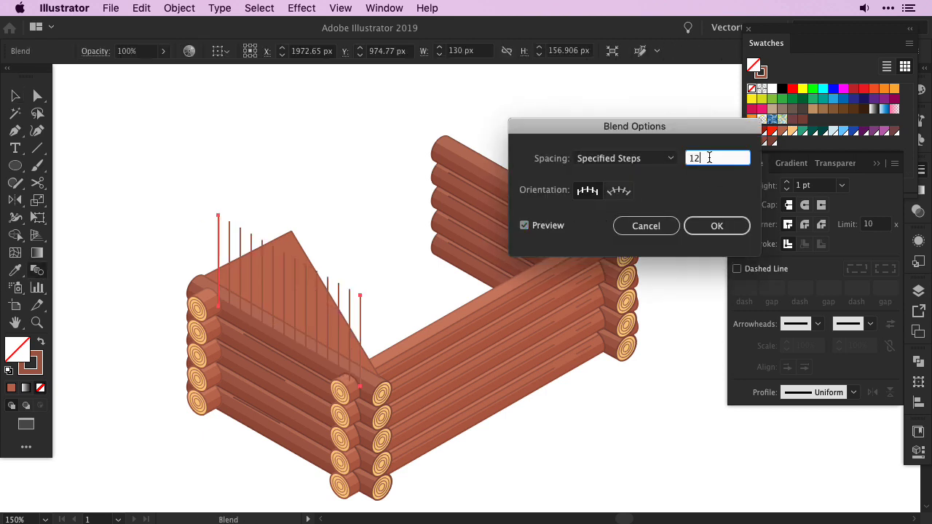
{"action": "key", "text": "Down"}
{"action": "key", "text": "Down"}
{"action": "key", "text": "Down"}
{"action": "left_click", "coordinate": [717, 226]}
- Raise the blended lines' tops above the gable peak and expand the blend
{"action": "key", "text": "a"}
{"action": "left_click", "coordinate": [364, 299]}
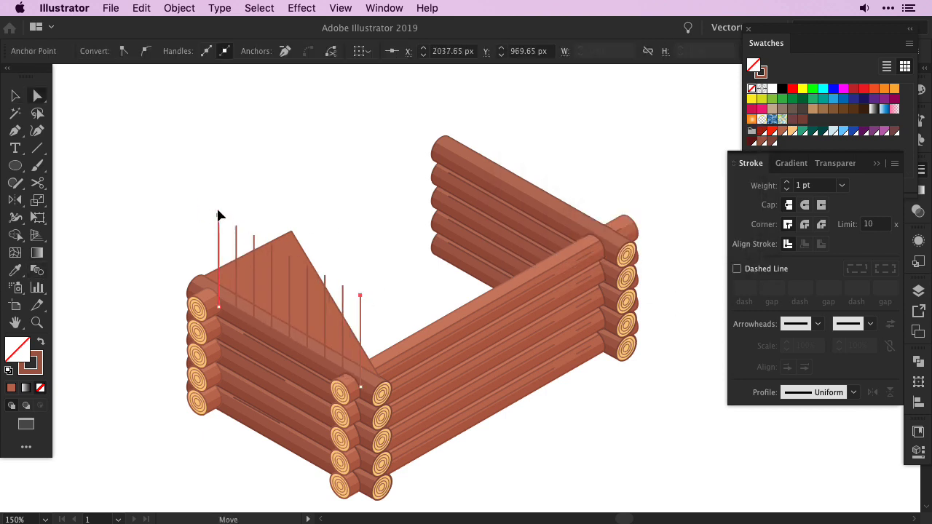
{"action": "left_click_drag", "start_coordinate": [218, 215], "coordinate": [218, 158]}
{"action": "key", "text": "v"}
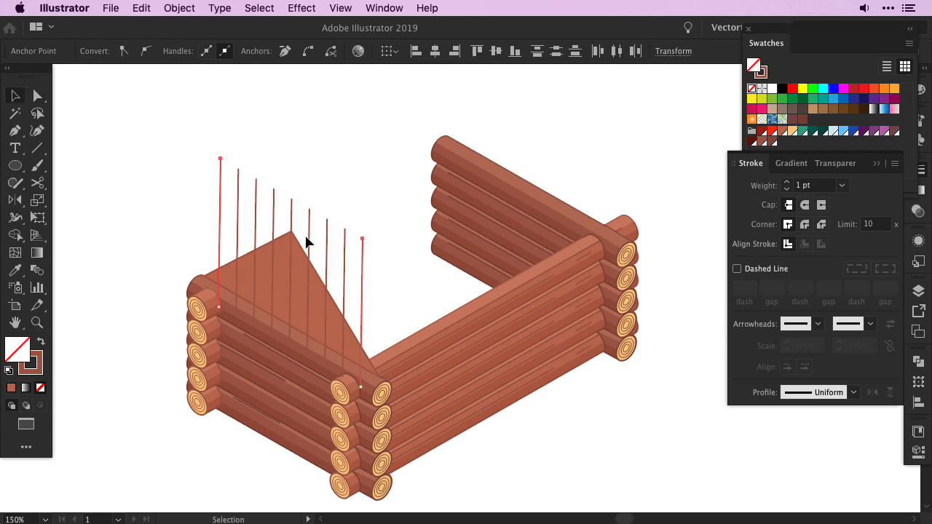
{"action": "left_click", "coordinate": [179, 8]}
{"action": "left_click", "coordinate": [357, 418]}
- Divide the gable into planks with Pathfinder Divide and copy it onto the back wall
{"action": "left_click", "coordinate": [916, 355]}
{"action": "left_click", "coordinate": [744, 430]}
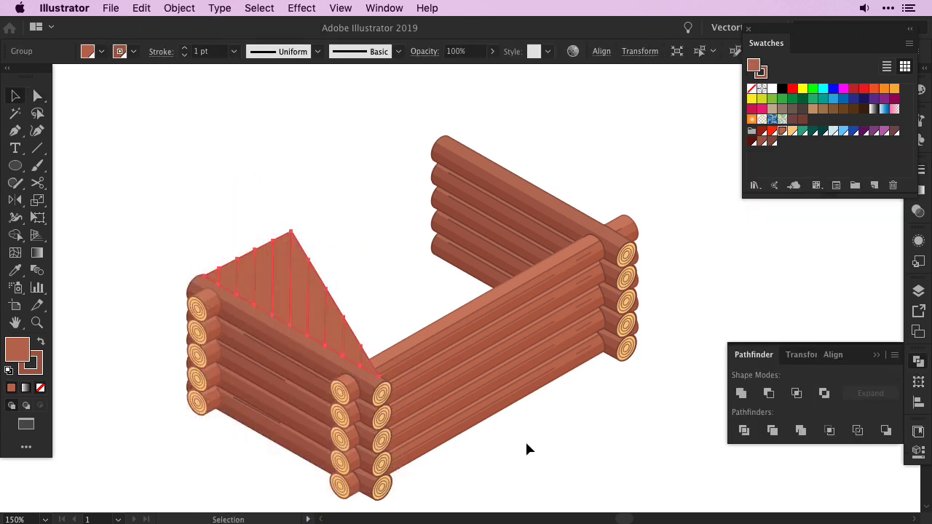
{"action": "left_click", "coordinate": [526, 447]}
{"action": "key", "text": "a"}
{"action": "key", "text": "v"}
{"action": "left_click_drag", "start_coordinate": [297, 304], "coordinate": [557, 186]}
{"action": "key", "text": "ctrl+apostrophe"}
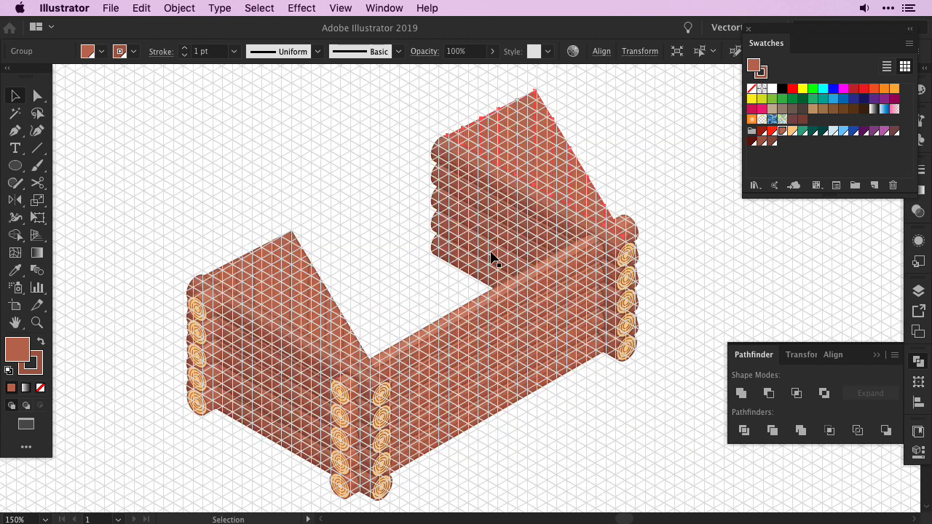
- Pen-draw a roof from the front gable's peak to the back peak and walls, stretching its left corner
{"action": "left_click", "coordinate": [345, 247]}
{"action": "key", "text": "ctrl+apostrophe"}
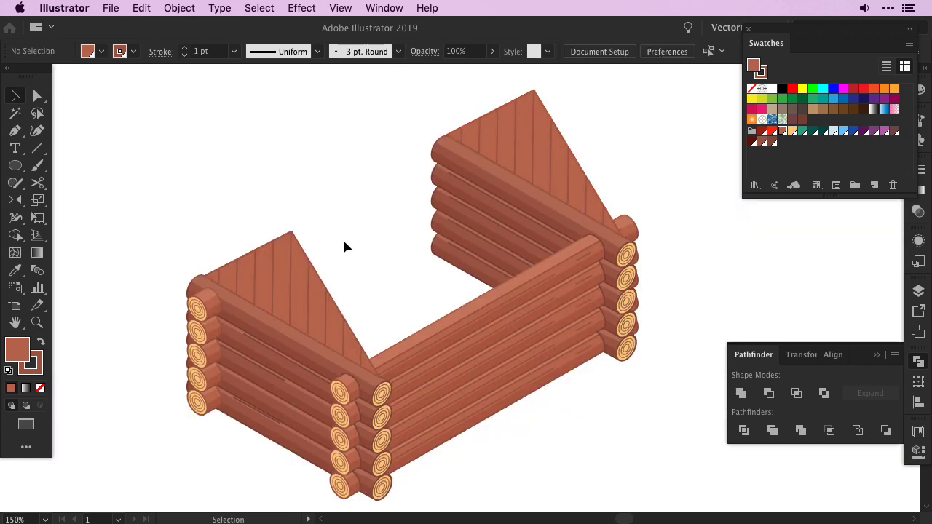
{"action": "left_click", "coordinate": [291, 232]}
{"action": "left_click", "coordinate": [535, 91]}
{"action": "left_click", "coordinate": [621, 236]}
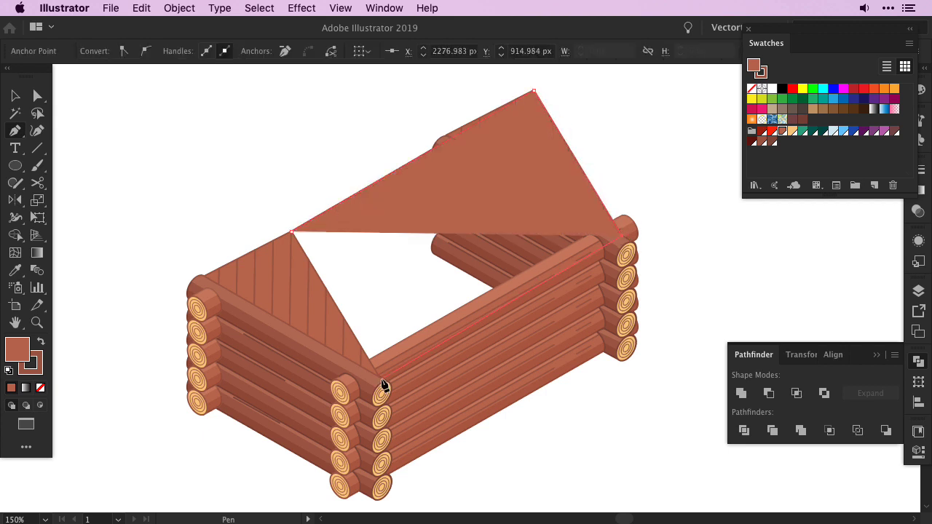
{"action": "left_click", "coordinate": [379, 377]}
{"action": "left_click", "coordinate": [352, 142], "text": "ctrl"}
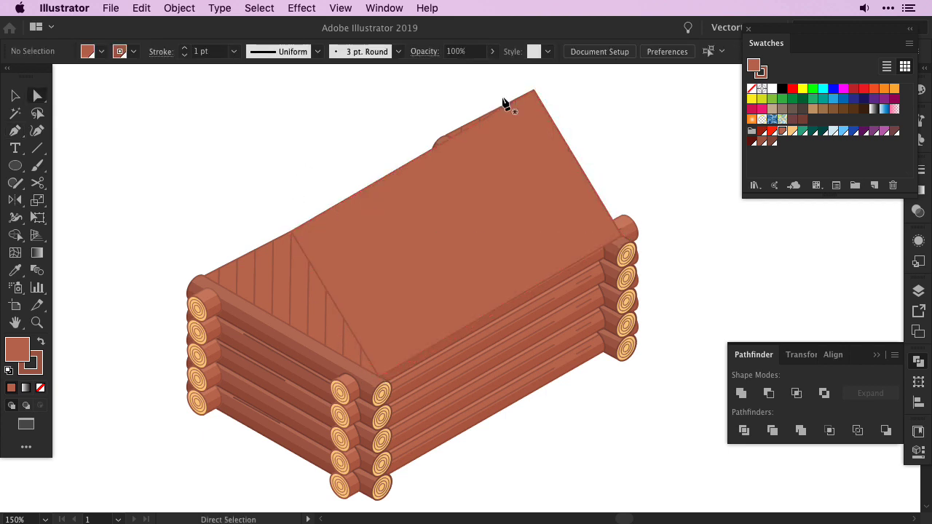
{"action": "left_click_drag", "start_coordinate": [292, 231], "coordinate": [206, 274]}
{"action": "left_click", "coordinate": [556, 97]}
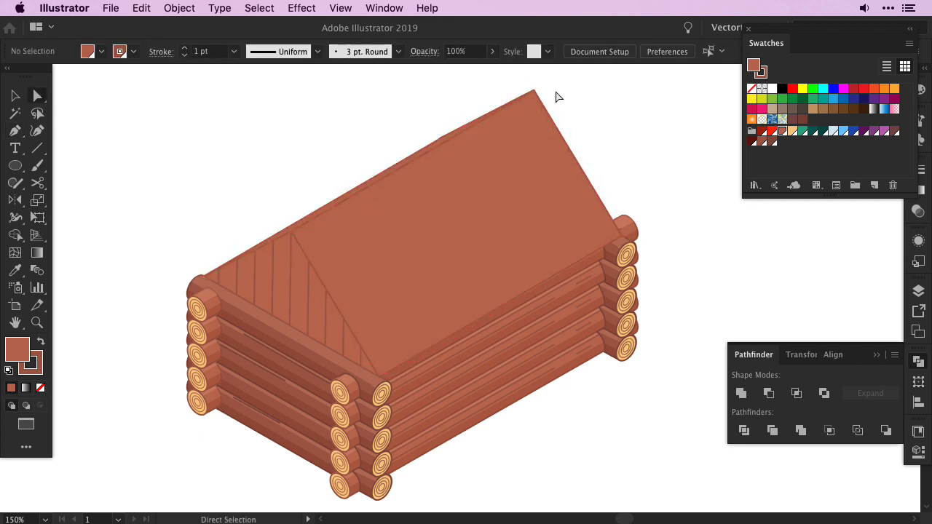
- Enlarge the roof panel with Free Transform so it overhangs the log walls
{"action": "left_click", "coordinate": [328, 225], "text": "ctrl"}
{"action": "key", "text": "e"}
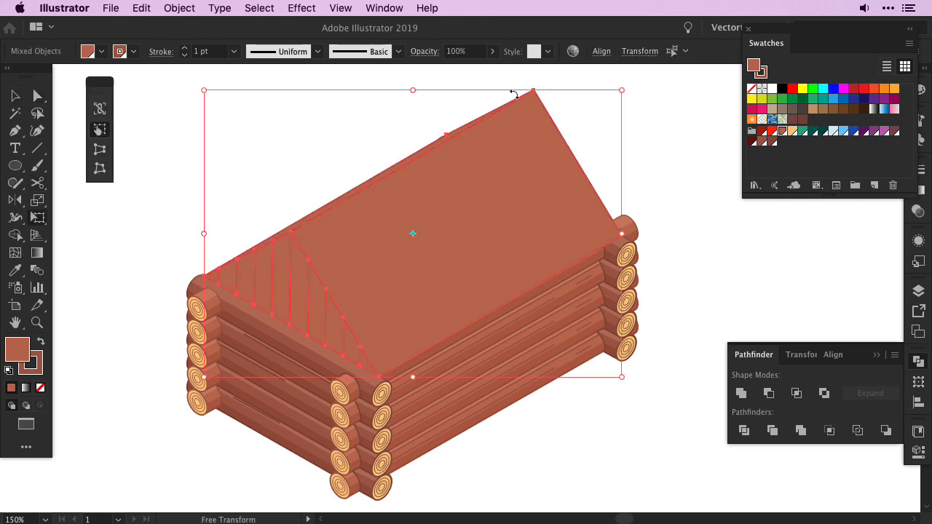
{"action": "left_click_drag", "start_coordinate": [636, 79], "coordinate": [638, 83]}
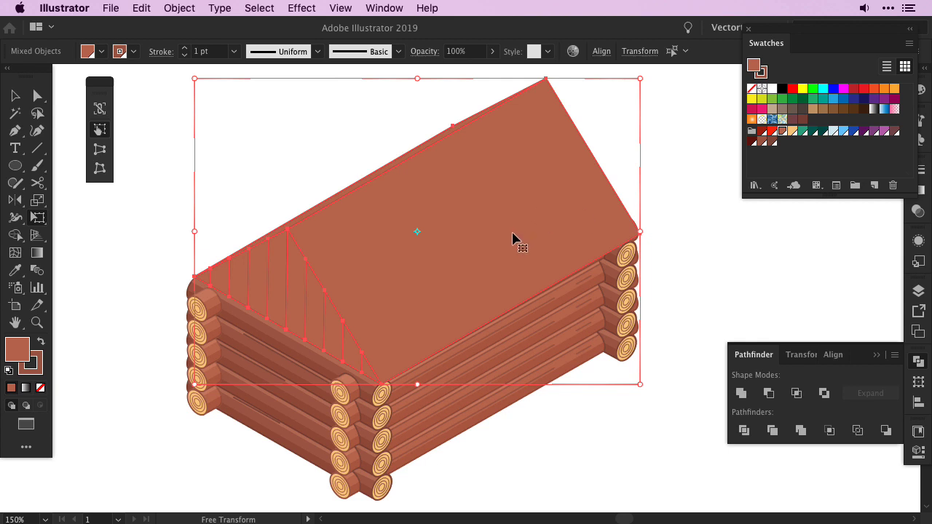
{"action": "key", "text": "v"}
{"action": "key", "text": "super+shift+a"}
{"action": "left_click", "coordinate": [277, 229]}
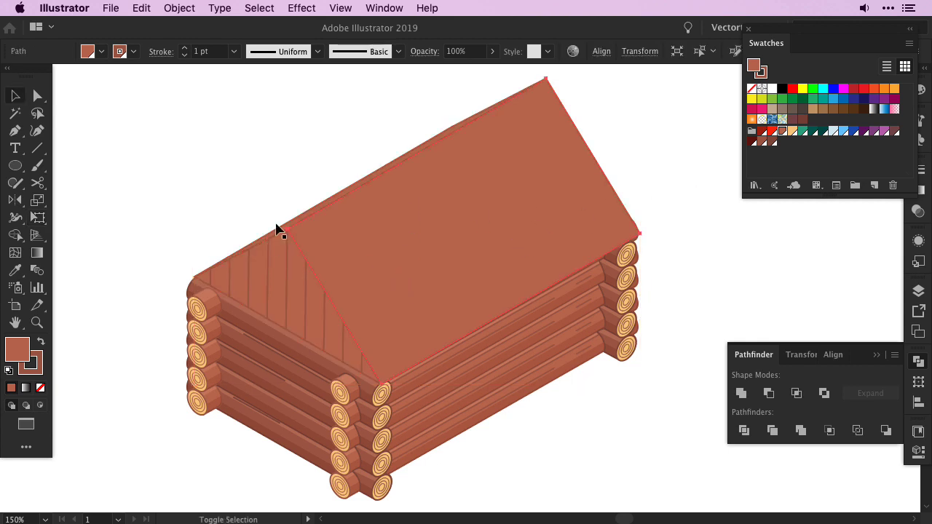
{"action": "key", "text": "e"}
{"action": "mouse_move", "coordinate": [426, 242]}
{"action": "left_mouse_down"}
{"action": "mouse_move", "coordinate": [453, 227]}
{"action": "mouse_move", "coordinate": [437, 234]}
{"action": "left_mouse_up"}
{"action": "key", "text": "a"}
{"action": "left_click", "coordinate": [696, 113]}
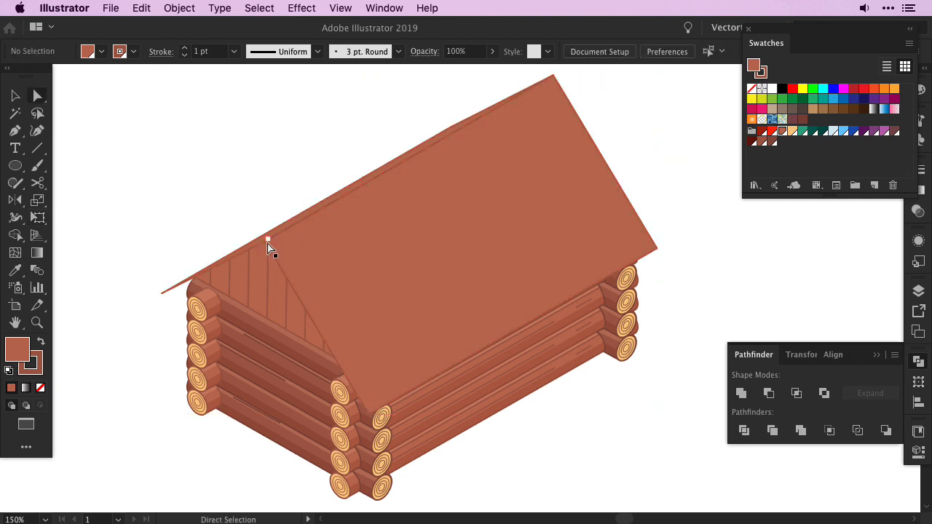
- Average the roof-edge end points on both axes so the edge meets the front corner
{"action": "left_click", "coordinate": [369, 413]}
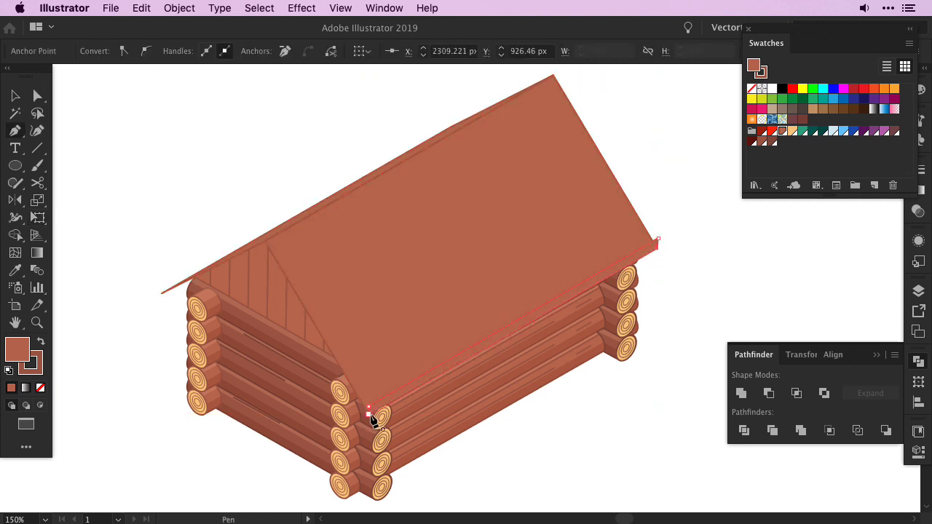
{"action": "key", "text": "a"}
{"action": "left_click", "coordinate": [659, 241]}
{"action": "key", "text": "ctrl+alt+j"}
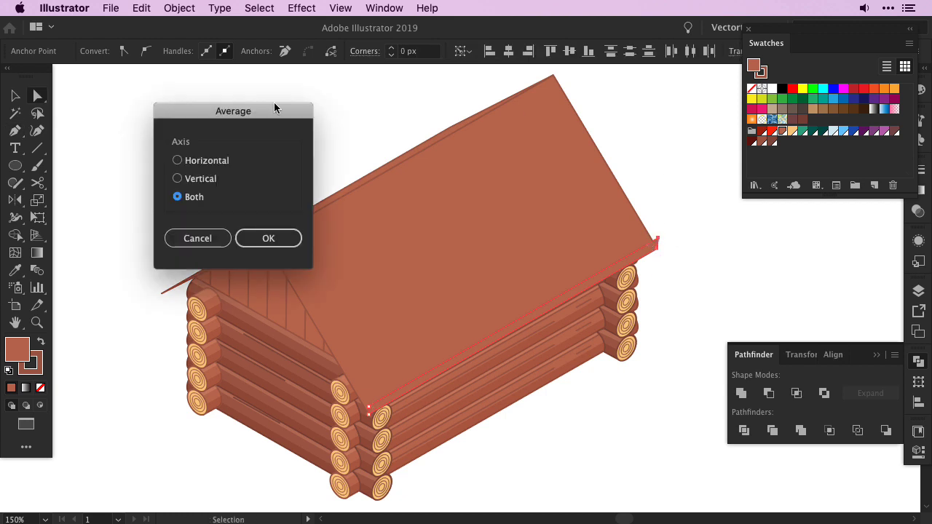
{"action": "key", "text": "Return"}
{"action": "left_click", "coordinate": [696, 219]}
{"action": "left_click", "coordinate": [658, 243]}
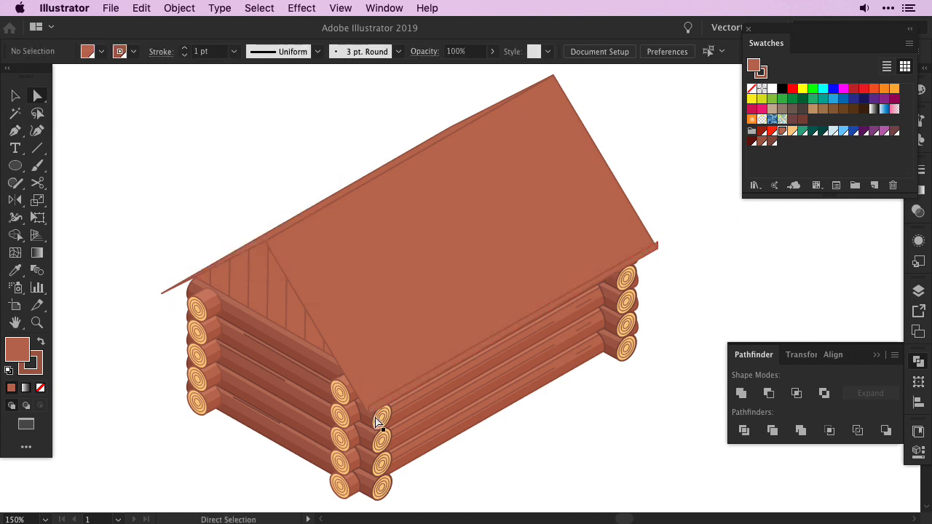
{"action": "scroll", "coordinate": [655, 235], "scroll_direction": "up", "scroll_amount": 3}
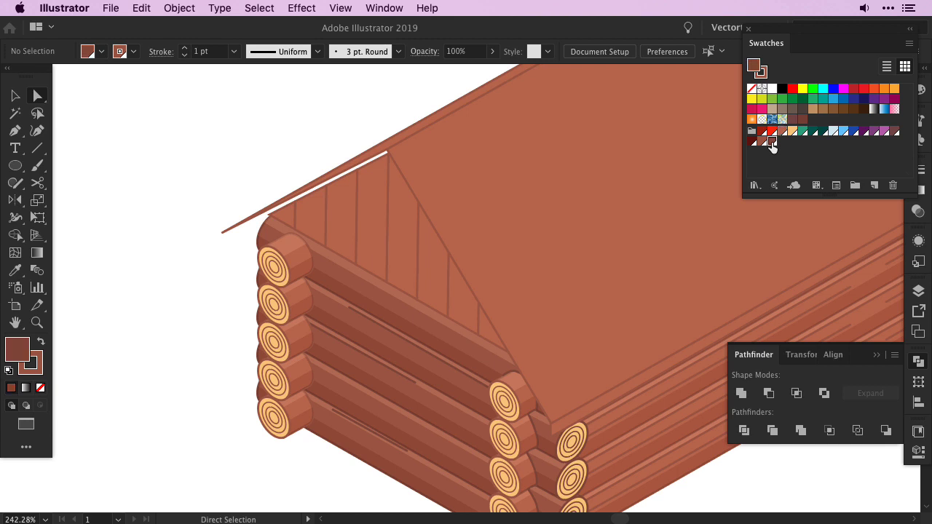
- Pen-draw the trim board from the roof peak down to the roof's front corner
{"action": "key", "text": "x"}
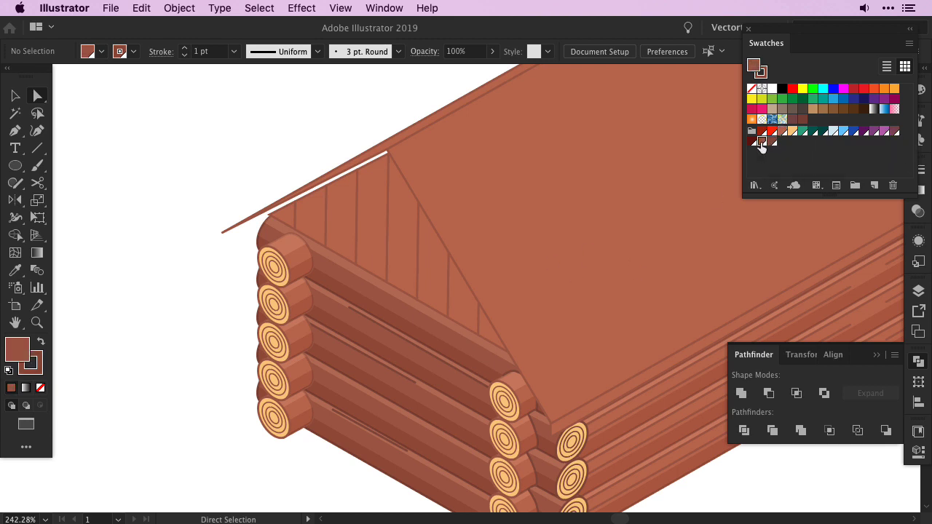
{"action": "scroll", "coordinate": [387, 156], "scroll_direction": "down", "scroll_amount": 2}
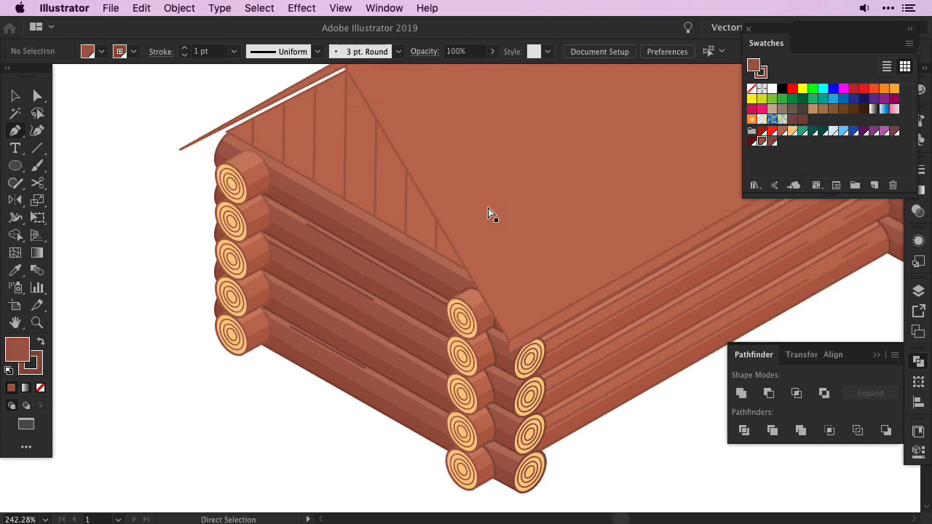
{"action": "left_click", "coordinate": [326, 109]}
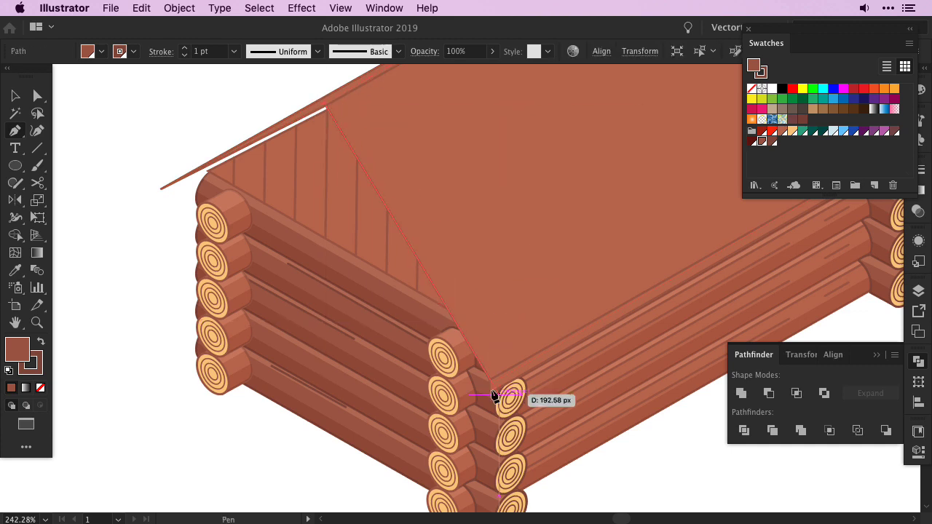
{"action": "left_click", "coordinate": [489, 380]}
{"action": "left_click", "coordinate": [326, 109]}
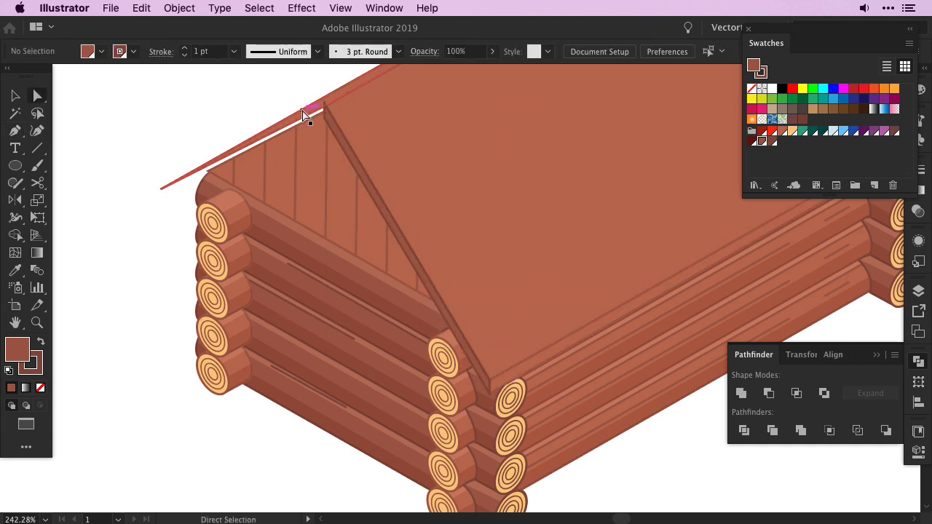
- Give the roof-edge path and new gable board round stroke joins and round caps
{"action": "key", "text": "v"}
{"action": "left_click", "coordinate": [286, 120]}
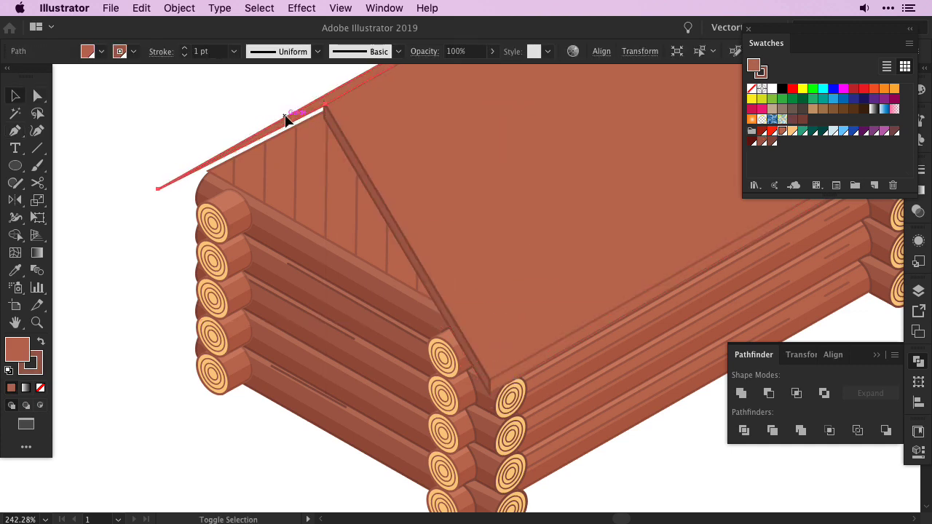
{"action": "left_click", "coordinate": [341, 140]}
{"action": "key", "text": "ctrl+F10"}
{"action": "left_click", "coordinate": [804, 205]}
{"action": "left_click", "coordinate": [804, 224]}
{"action": "left_click", "coordinate": [143, 358]}
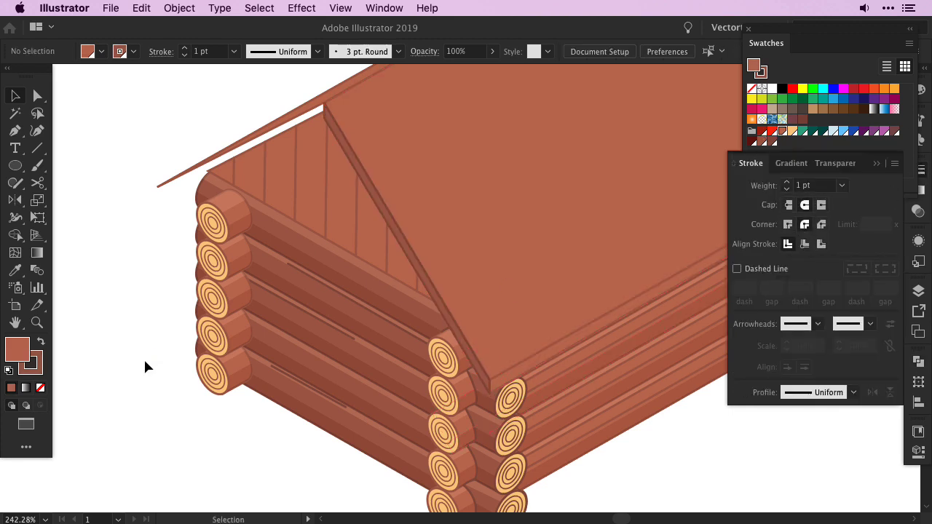
- Draw a second trim path from the roof peak to the left eave tip
{"action": "key", "text": "p"}
{"action": "left_click", "coordinate": [325, 107]}
{"action": "left_click", "coordinate": [157, 188]}
{"action": "key", "text": "a"}
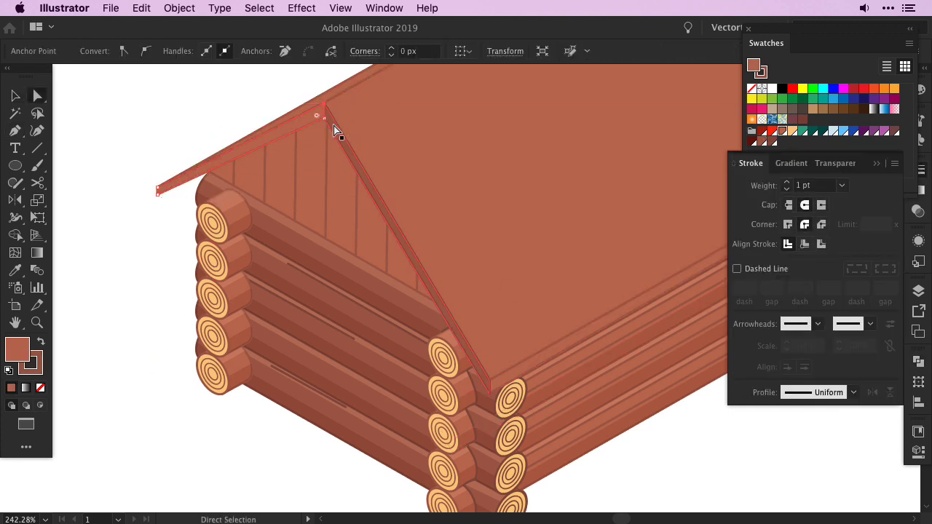
{"action": "left_click", "coordinate": [327, 111]}
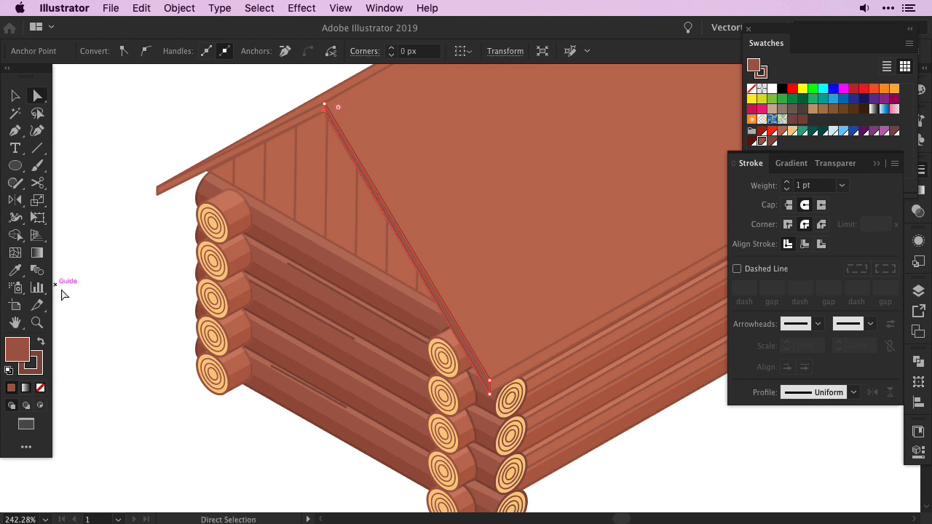
{"action": "left_click", "coordinate": [311, 84]}
{"action": "key", "text": "v"}
{"action": "left_click", "coordinate": [331, 90]}
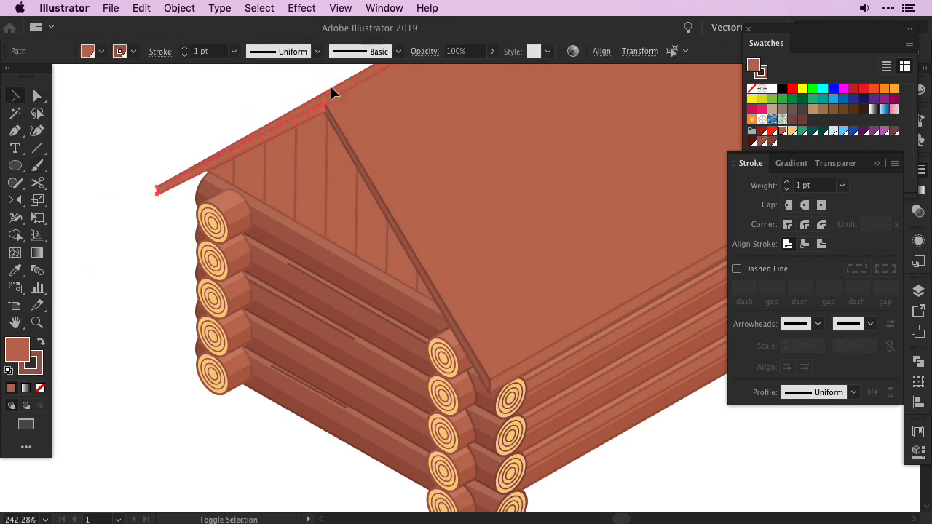
{"action": "left_click", "coordinate": [197, 129]}
- Fill the lower roof eave with the lighter brown #cc765e
{"action": "scroll", "coordinate": [552, 455], "scroll_direction": "right", "scroll_amount": 5}
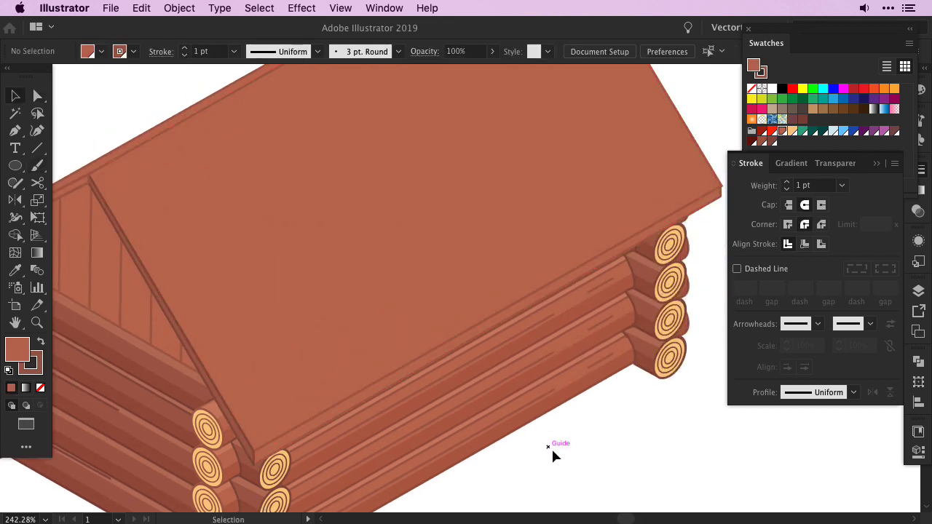
{"action": "left_click", "coordinate": [408, 371]}
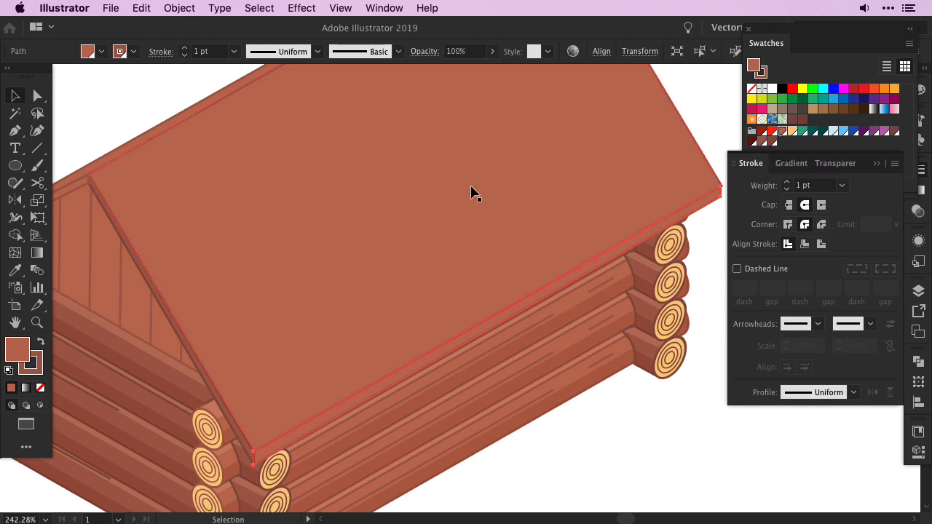
{"action": "double_click", "coordinate": [17, 349]}
{"action": "type", "text": "cc765e"}
{"action": "left_click", "coordinate": [431, 99]}
{"action": "left_click", "coordinate": [705, 139]}
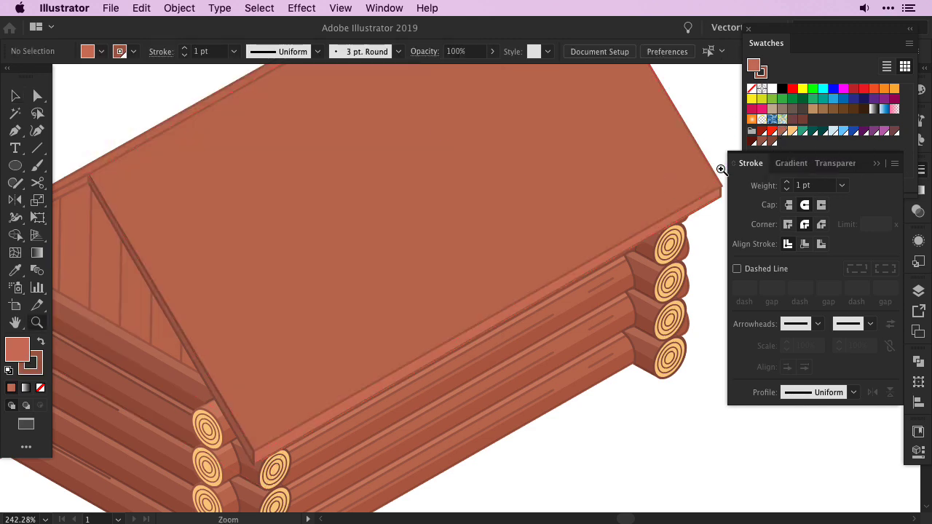
- Pull the eave's corner anchor down so the edge band meets the front gable cleanly
{"action": "left_click_drag", "start_coordinate": [721, 170], "coordinate": [681, 229]}
{"action": "key", "text": "a"}
{"action": "left_click", "coordinate": [554, 196]}
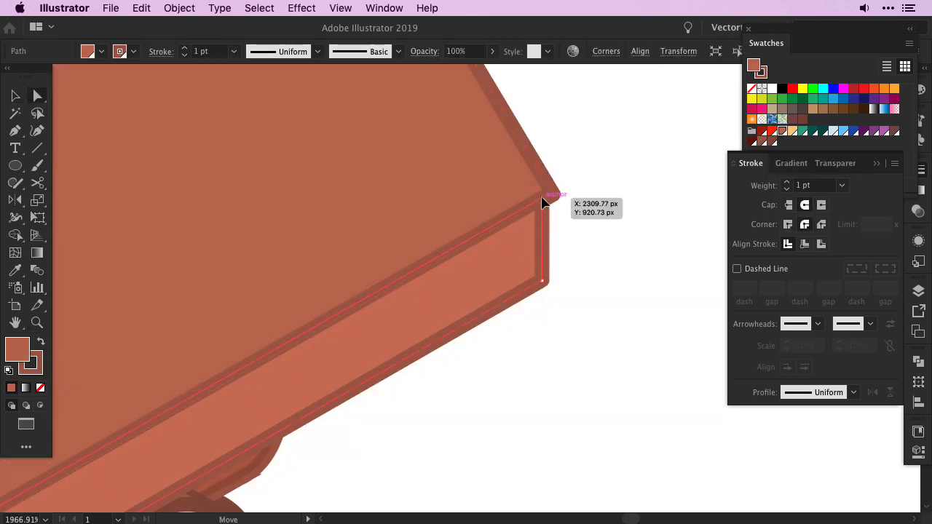
{"action": "left_click_drag", "start_coordinate": [546, 202], "coordinate": [558, 283]}
{"action": "key", "text": "ctrl+0"}
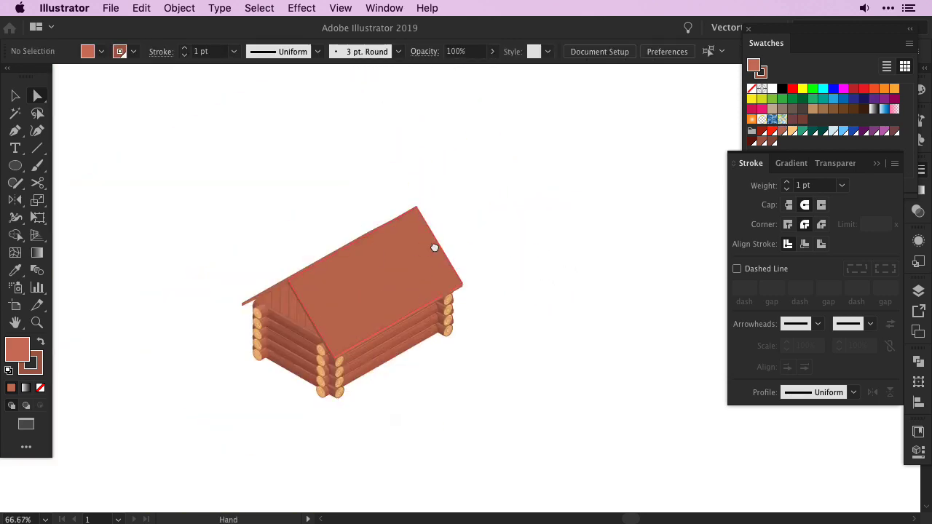
{"action": "scroll", "coordinate": [500, 240], "scroll_direction": "up", "scroll_amount": 3}
{"action": "left_click_drag", "start_coordinate": [537, 430], "coordinate": [439, 373]}
{"action": "left_click", "coordinate": [421, 352]}
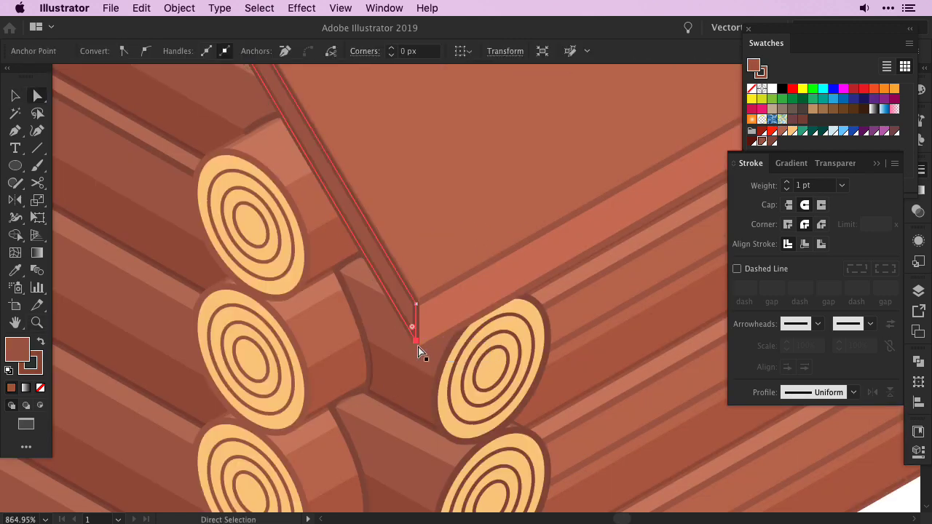
{"action": "left_click_drag", "start_coordinate": [426, 340], "coordinate": [295, 383]}
{"action": "key", "text": "ctrl+0"}
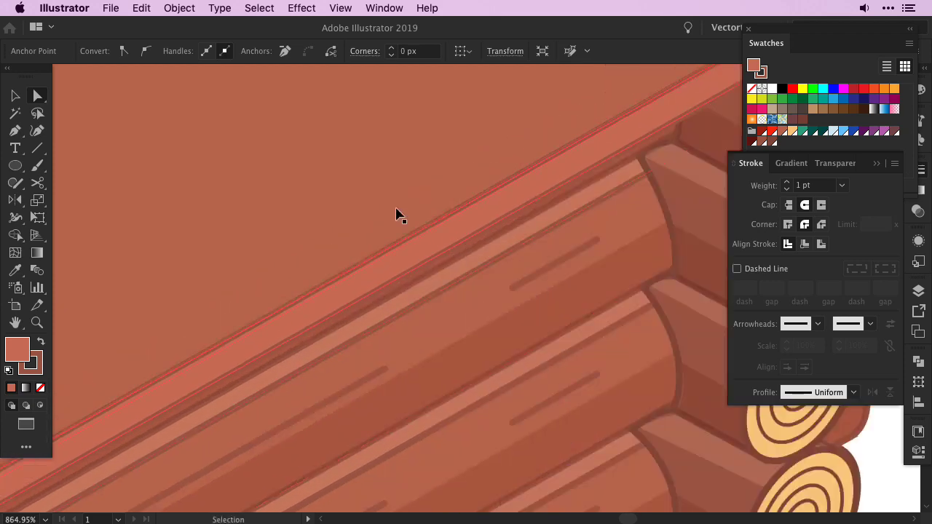
{"action": "key", "text": "v"}
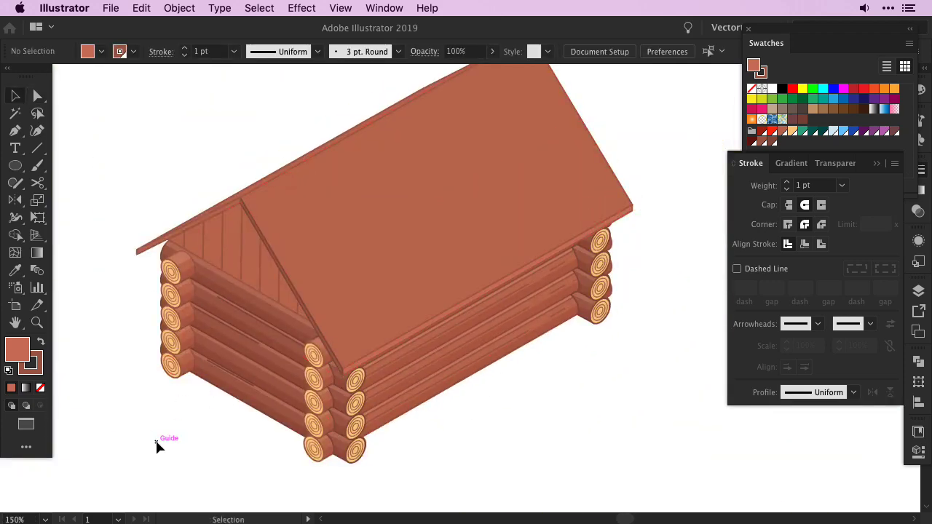
{"action": "key", "text": "p"}
{"action": "key", "text": "ctrl+equal"}
{"action": "key", "text": "ctrl+equal"}
- Pen-draw the four-cornered door panel on the left log wall
{"action": "mouse_move", "coordinate": [194, 318]}
{"action": "left_mouse_down"}
{"action": "mouse_move", "coordinate": [598, 171]}
{"action": "mouse_move", "coordinate": [570, 171]}
{"action": "left_mouse_up"}
{"action": "left_click", "coordinate": [289, 180]}
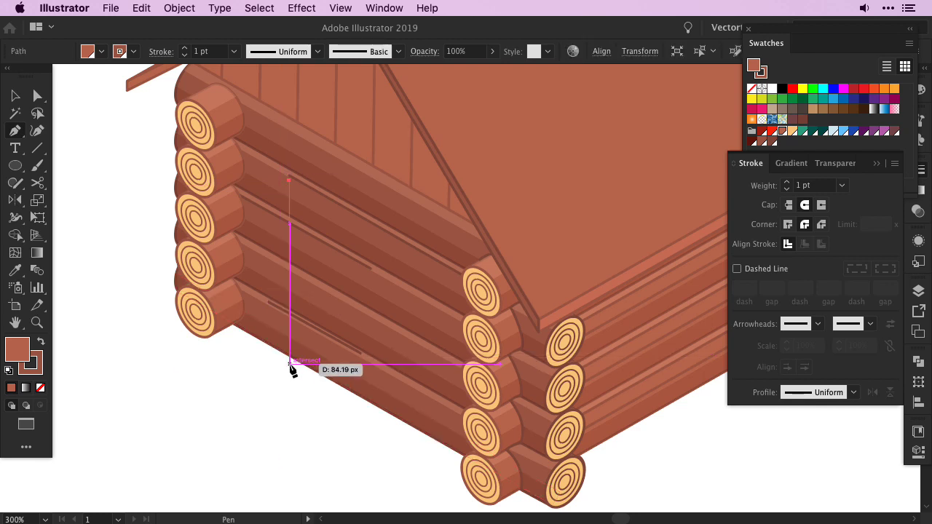
{"action": "left_click", "coordinate": [289, 364]}
{"action": "left_click", "coordinate": [376, 412]}
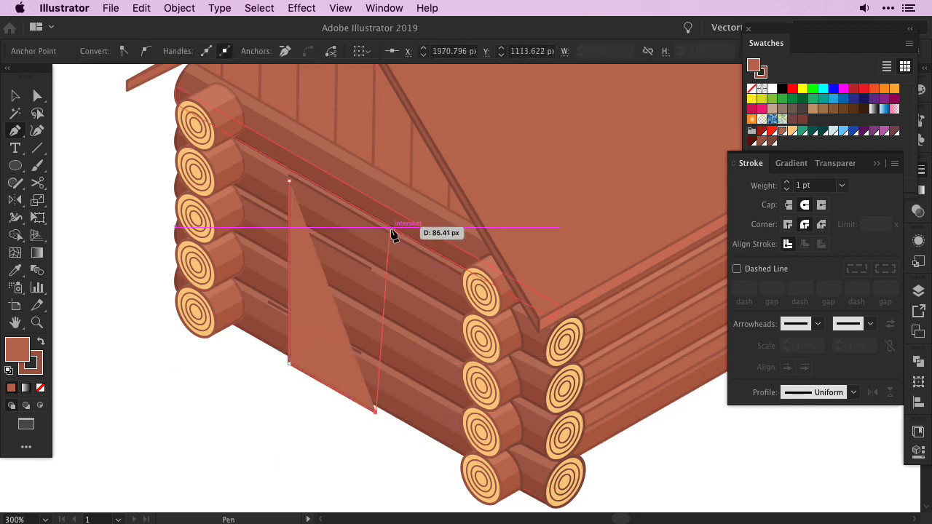
{"action": "left_click", "coordinate": [375, 228]}
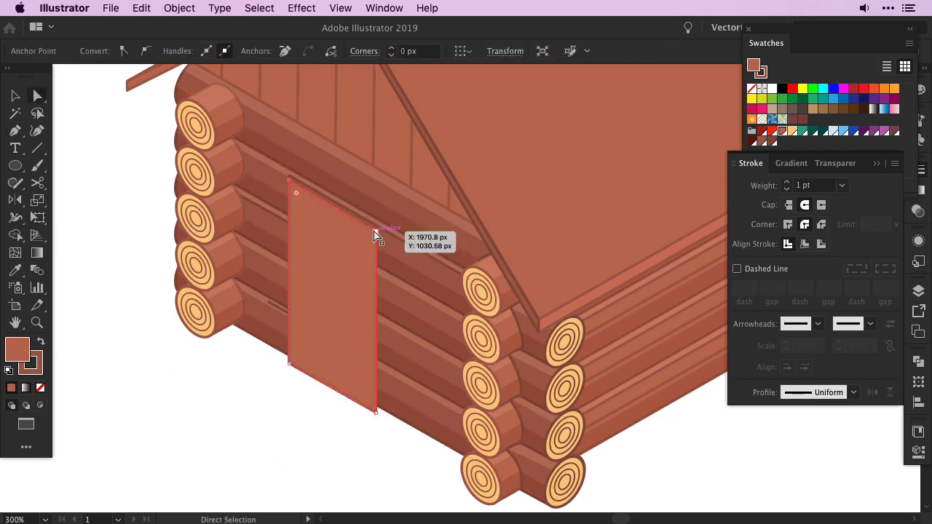
{"action": "left_click", "coordinate": [175, 377], "text": "ctrl"}
- Draw an unfilled vertical plank line on the door and copy it across
{"action": "left_click", "coordinate": [305, 178]}
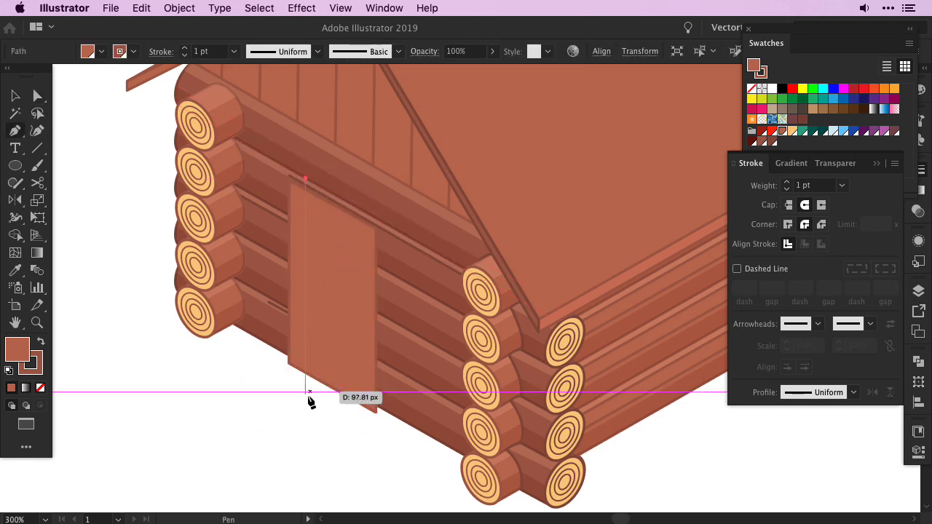
{"action": "left_click", "coordinate": [309, 401]}
{"action": "key", "text": "slash"}
{"action": "key", "text": "v"}
{"action": "left_click_drag", "start_coordinate": [306, 391], "coordinate": [365, 428], "text": "alt"}
- Try aligning the plank lines to the door panel, undoing the collapsed result
{"action": "left_click", "coordinate": [602, 51]}
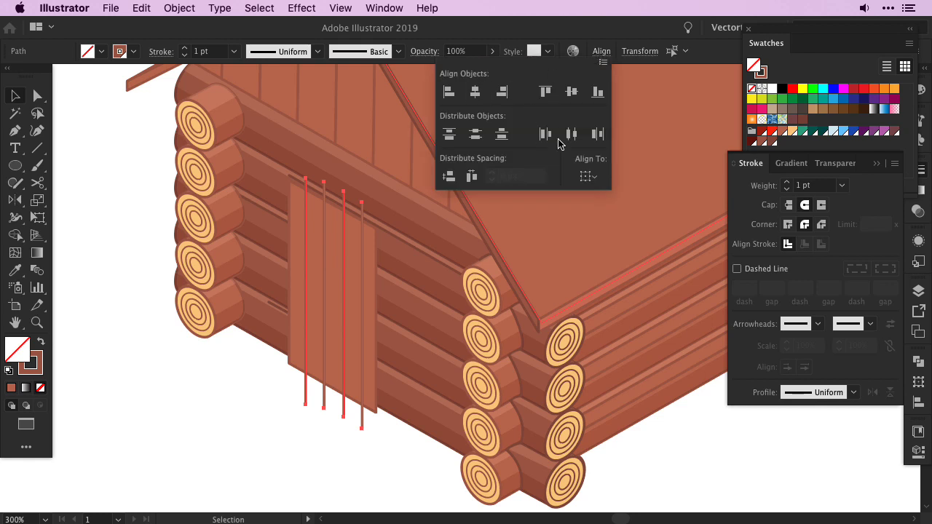
{"action": "left_click", "coordinate": [367, 253], "text": "shift"}
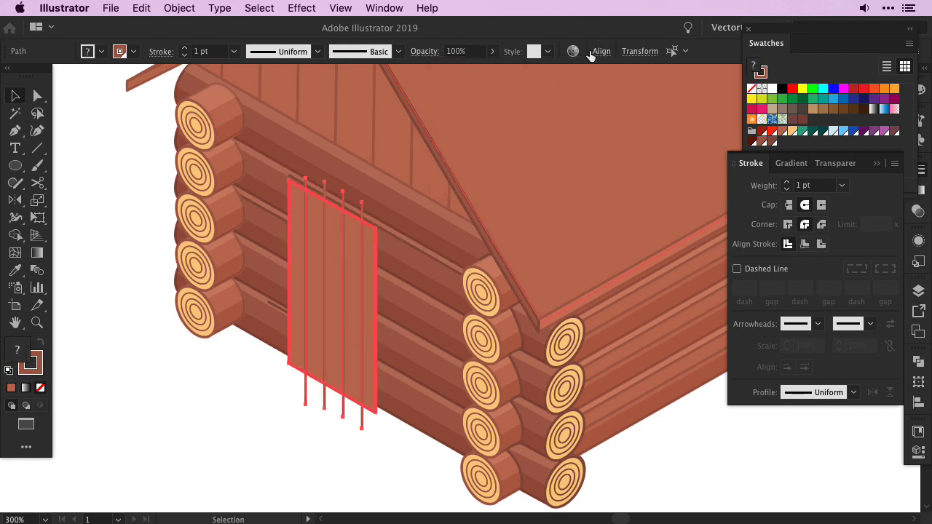
{"action": "left_click", "coordinate": [602, 51]}
{"action": "left_click", "coordinate": [475, 91]}
{"action": "key", "text": "ctrl+z"}
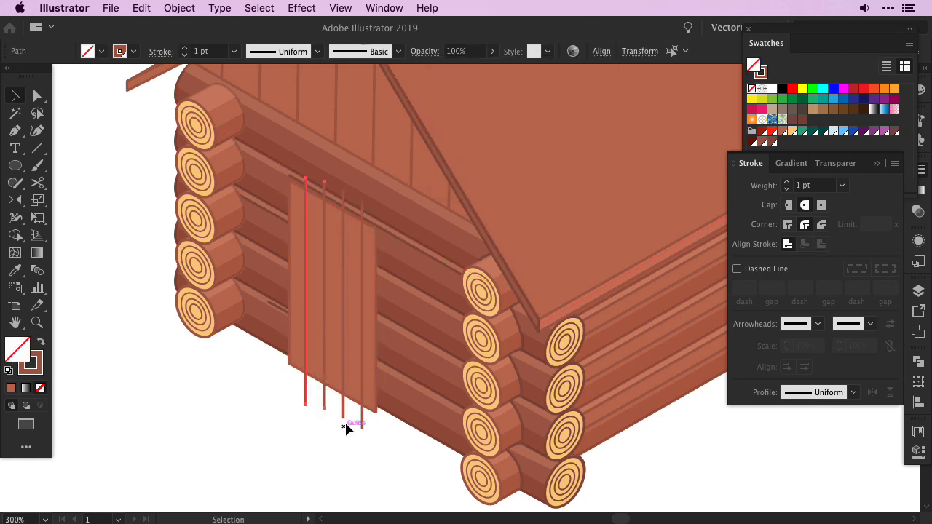
{"action": "left_click", "coordinate": [364, 281], "text": "shift"}
{"action": "left_click", "coordinate": [602, 51]}
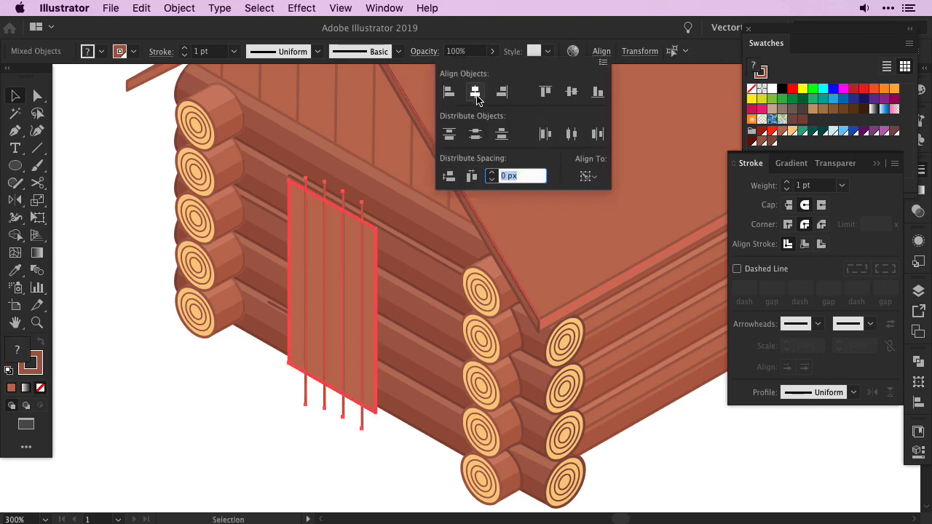
{"action": "left_click", "coordinate": [252, 407]}
- Split the door into separate plank strips with Pathfinder Divide
{"action": "double_click", "coordinate": [319, 389]}
{"action": "key", "text": "Escape"}
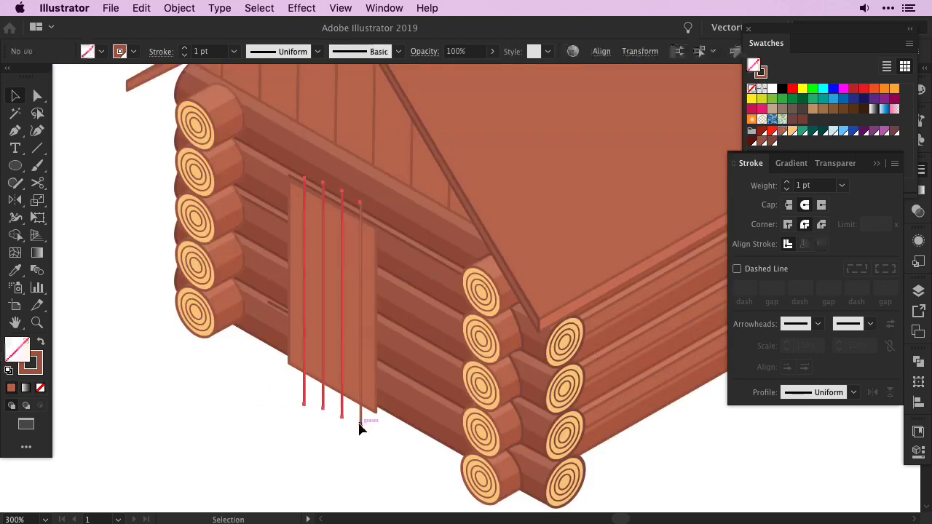
{"action": "left_click", "coordinate": [918, 360]}
{"action": "left_click", "coordinate": [743, 431]}
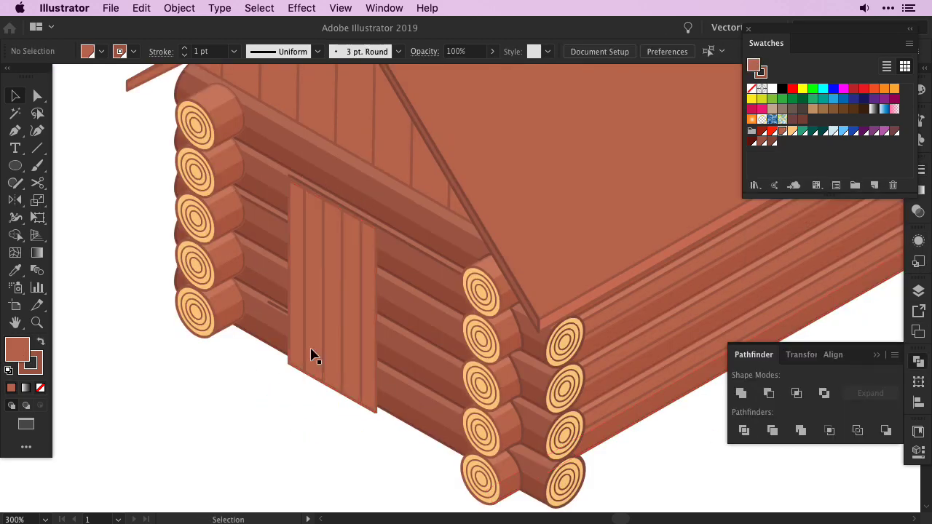
{"action": "left_click", "coordinate": [337, 345]}
- Reshape the door planks so they stretch up to the door top
{"action": "key", "text": "x"}
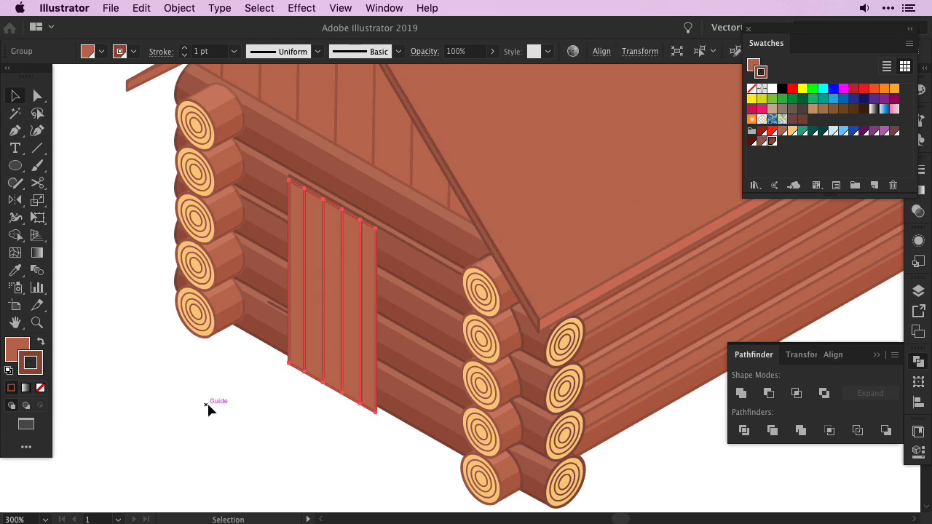
{"action": "left_click", "coordinate": [207, 401]}
{"action": "left_click", "coordinate": [314, 308]}
{"action": "key", "text": "w"}
{"action": "key", "text": "e"}
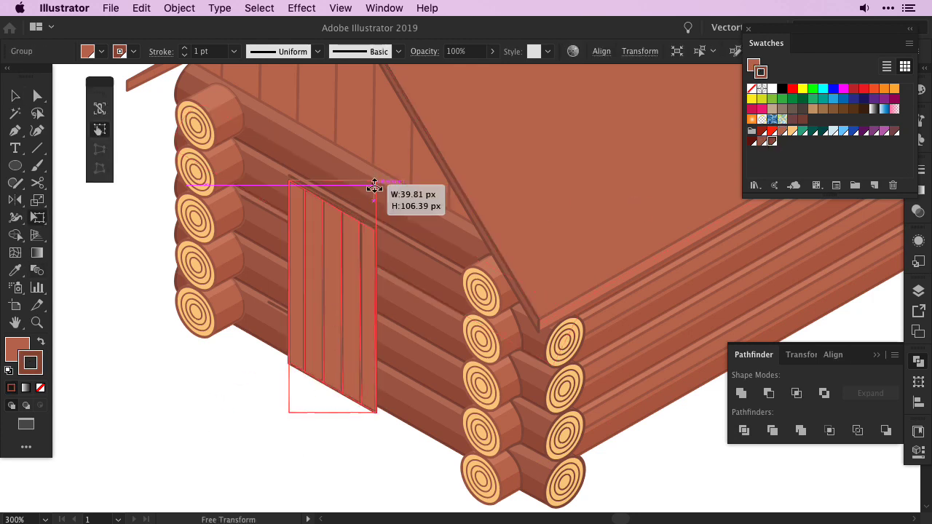
{"action": "key", "text": "v"}
{"action": "left_click", "coordinate": [263, 347]}
- Pen-draw edge lines up the door's right side and along the log edge
{"action": "key", "text": "p"}
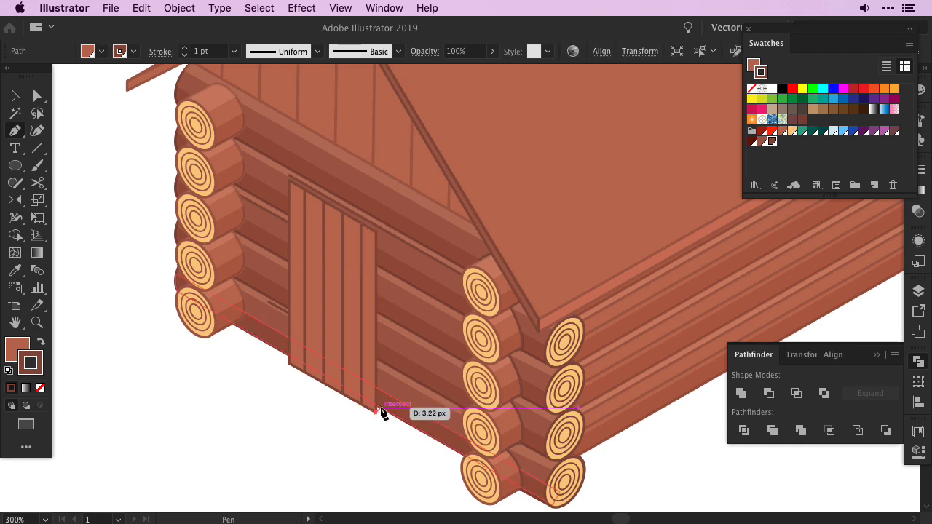
{"action": "left_click", "coordinate": [377, 411]}
{"action": "left_click", "coordinate": [376, 233]}
{"action": "left_click", "coordinate": [377, 412]}
{"action": "scroll", "coordinate": [414, 381], "scroll_direction": "up", "scroll_amount": 4}
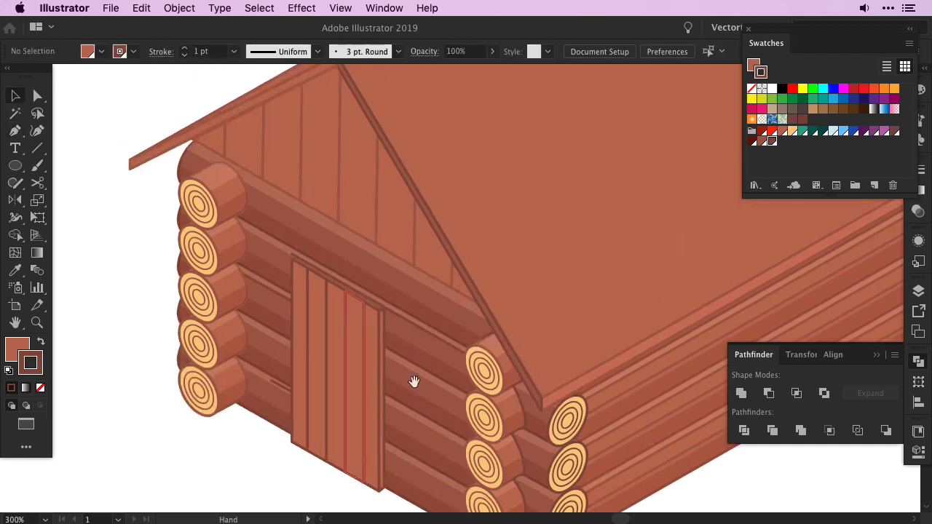
{"action": "left_click", "coordinate": [513, 380]}
{"action": "left_click", "coordinate": [383, 309]}
{"action": "left_click", "coordinate": [298, 258]}
- Draw the edge line along the door's top
{"action": "left_click", "coordinate": [343, 292], "text": "super"}
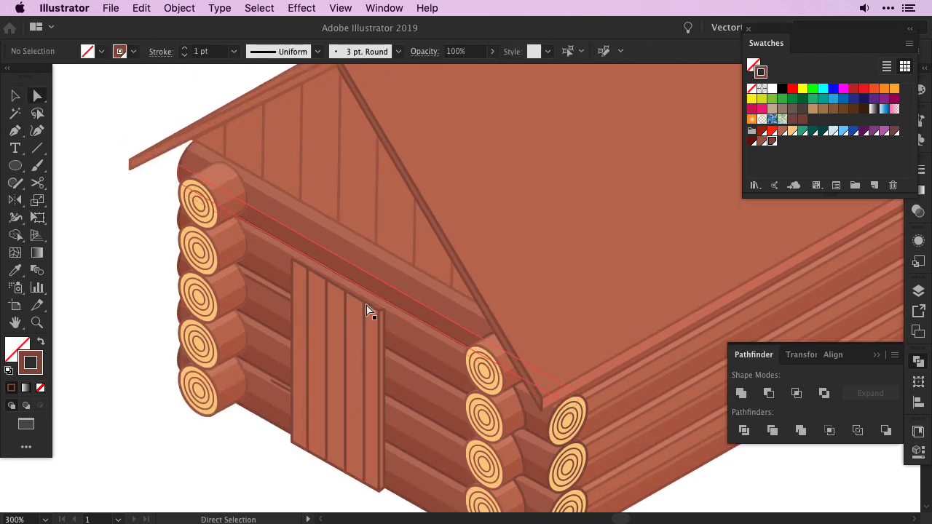
{"action": "left_click", "coordinate": [383, 310]}
{"action": "left_click", "coordinate": [297, 258]}
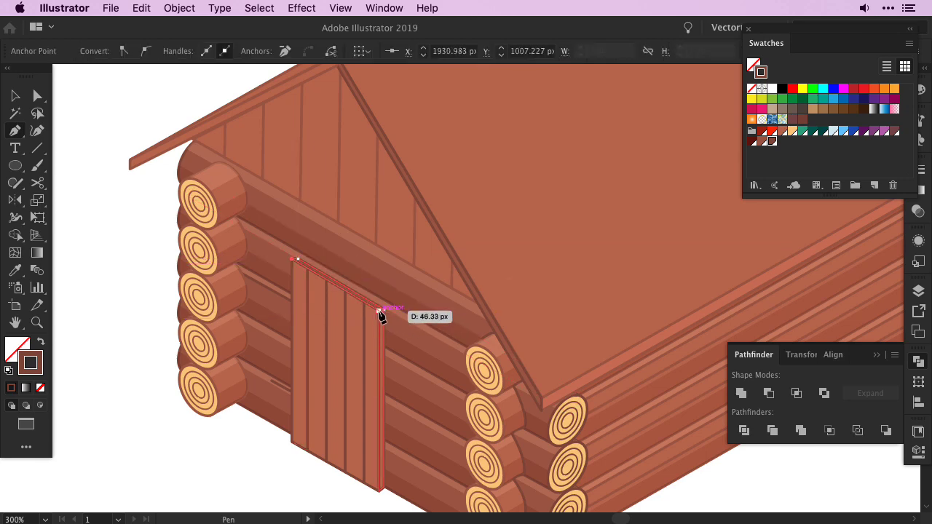
{"action": "left_click", "coordinate": [266, 437], "text": "super"}
{"action": "key", "text": "v"}
- Duplicate a log end, scale it down, and place it on the door as a knob
{"action": "left_click_drag", "start_coordinate": [222, 393], "coordinate": [213, 466], "text": "alt"}
{"action": "scroll", "coordinate": [271, 417], "scroll_direction": "down", "scroll_amount": 5}
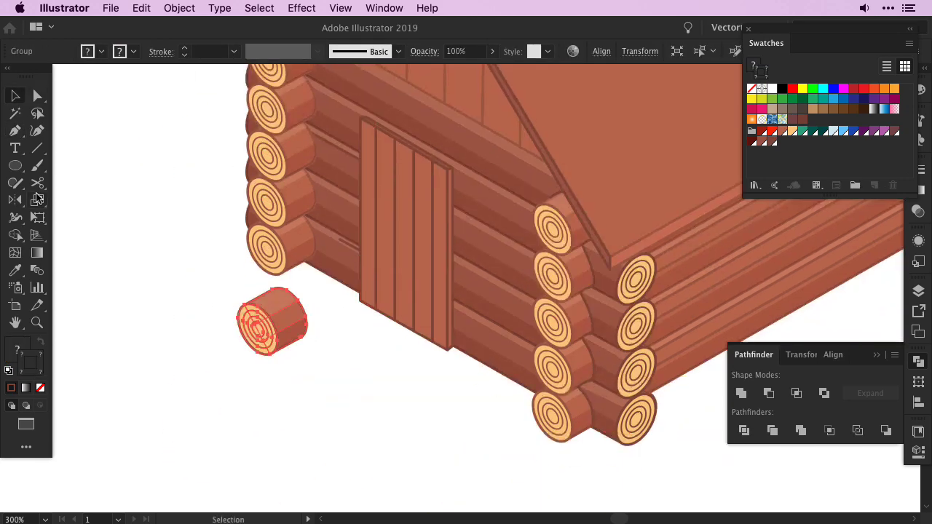
{"action": "double_click", "coordinate": [37, 200]}
{"action": "left_click", "coordinate": [641, 327]}
{"action": "key", "text": "Return"}
{"action": "mouse_move", "coordinate": [374, 304]}
{"action": "left_mouse_down"}
{"action": "mouse_move", "coordinate": [277, 344]}
{"action": "mouse_move", "coordinate": [371, 217]}
{"action": "left_mouse_up"}
- Fine-tune the door knob's shape, then deselect and scroll toward the right wall
{"action": "key", "text": "v"}
{"action": "key", "text": "e"}
{"action": "key", "text": "v"}
{"action": "left_click", "coordinate": [321, 325]}
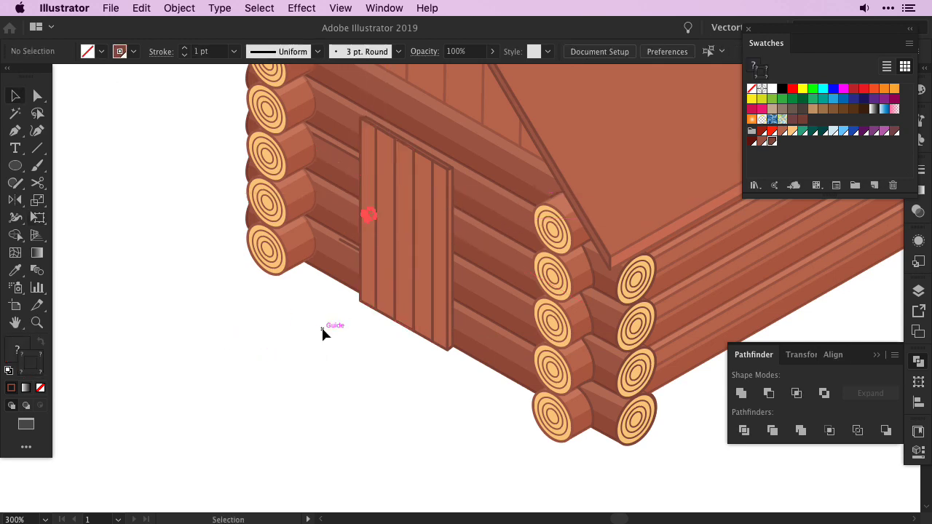
{"action": "left_click", "coordinate": [346, 212]}
{"action": "key", "text": "e"}
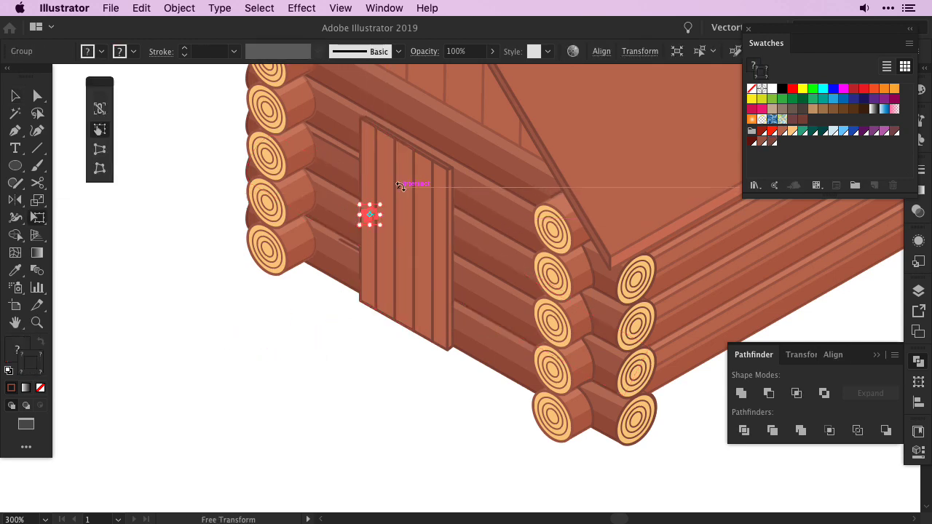
{"action": "key", "text": "ctrl+shift+a"}
{"action": "scroll", "coordinate": [435, 401], "scroll_direction": "right", "scroll_amount": 2}
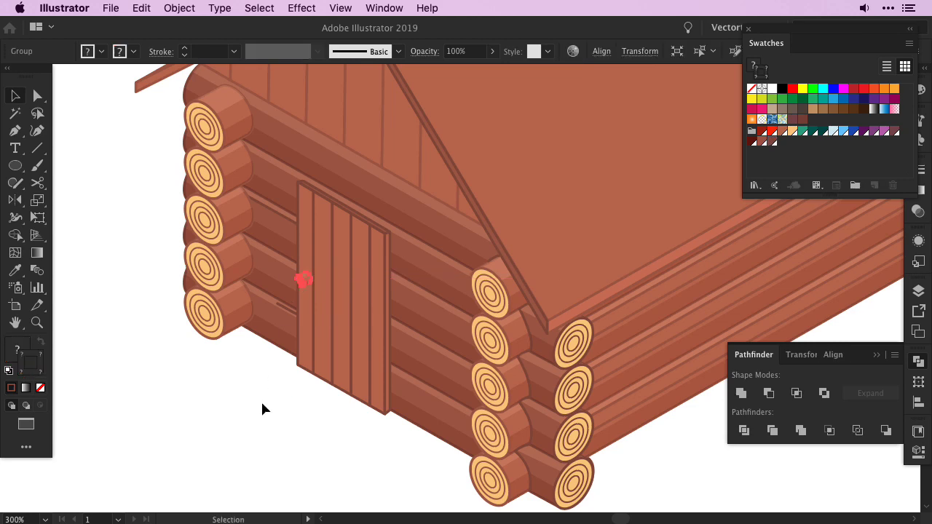
{"action": "scroll", "coordinate": [258, 397], "scroll_direction": "right", "scroll_amount": 8}
{"action": "scroll", "coordinate": [508, 338], "scroll_direction": "down", "scroll_amount": 1}
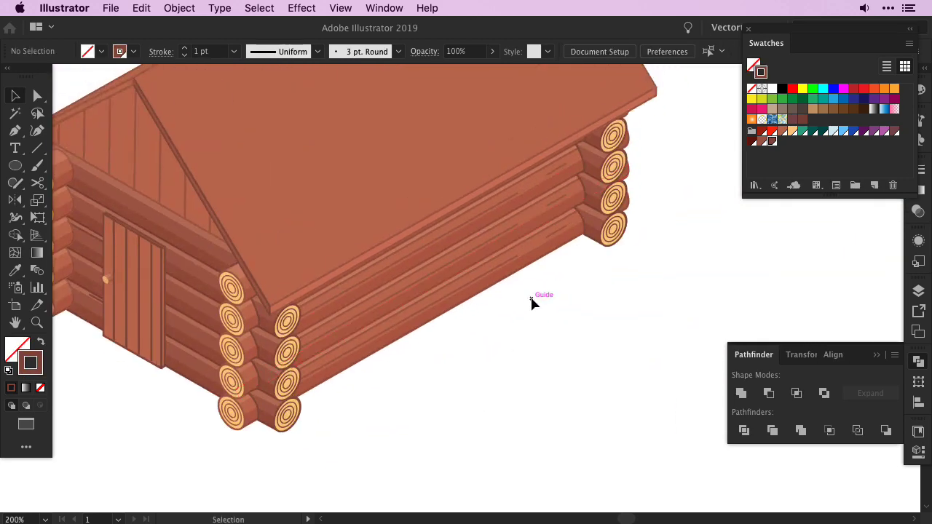
- Sample the brown log colour and pen a window parallelogram on the right wall
{"action": "scroll", "coordinate": [526, 314], "scroll_direction": "up", "scroll_amount": 1}
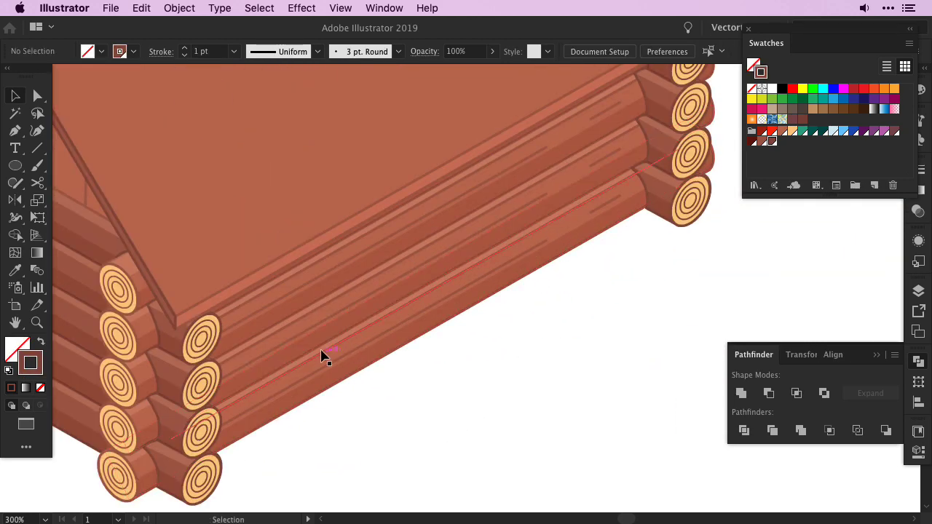
{"action": "key", "text": "ctrl+semicolon"}
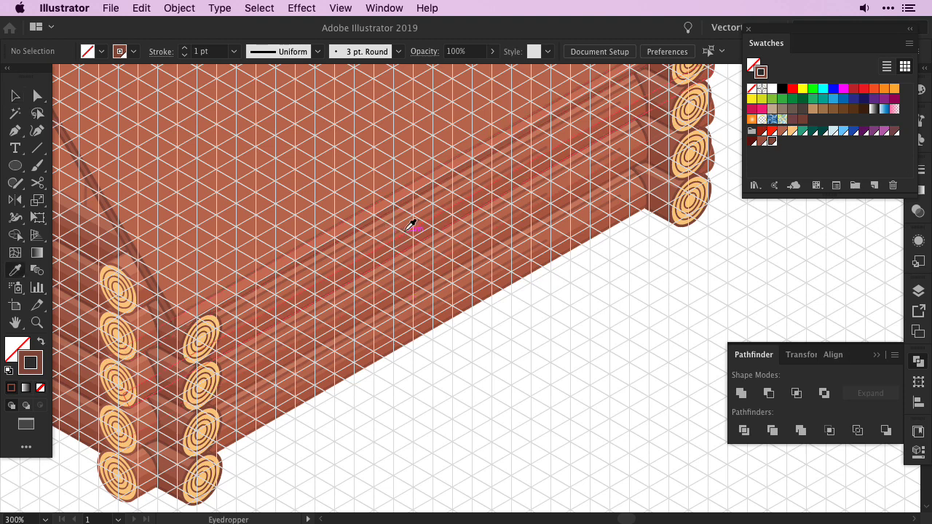
{"action": "left_click", "coordinate": [405, 222]}
{"action": "left_click", "coordinate": [296, 284]}
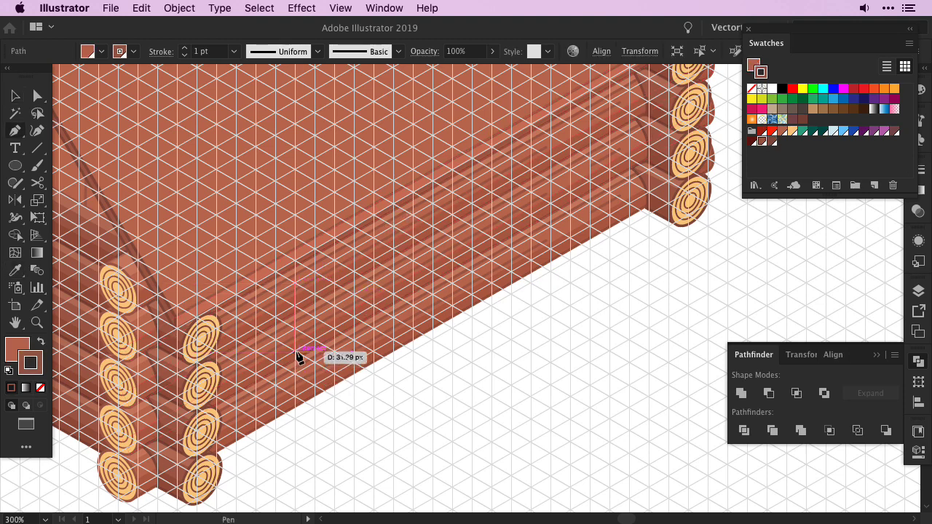
{"action": "left_click", "coordinate": [296, 354]}
{"action": "left_click", "coordinate": [393, 295]}
{"action": "left_click", "coordinate": [393, 227]}
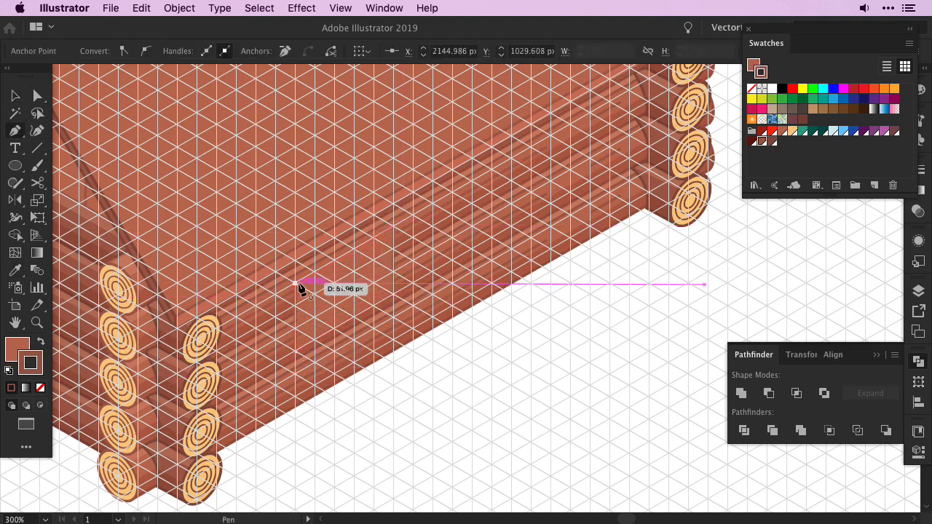
{"action": "left_click", "coordinate": [296, 284]}
- Turn the window shape into a frame with a -3 px Offset Path and Minus Front
{"action": "key", "text": "ctrl+semicolon"}
{"action": "key", "text": "v"}
{"action": "left_click", "coordinate": [347, 284]}
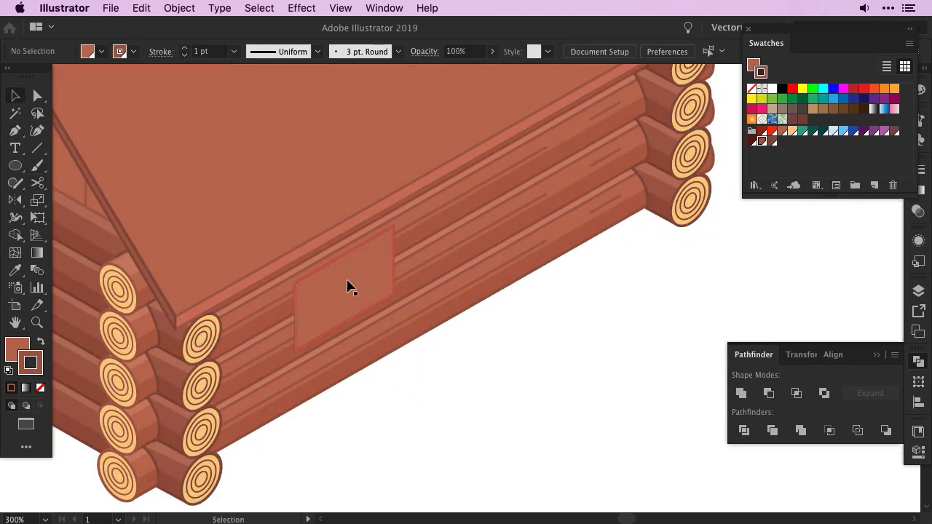
{"action": "left_click", "coordinate": [179, 8]}
{"action": "left_click", "coordinate": [378, 381]}
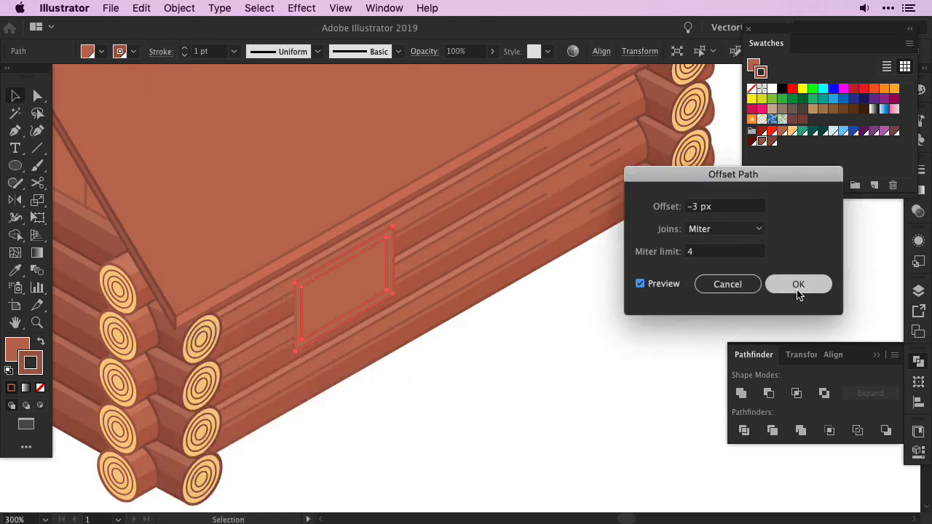
{"action": "key", "text": "Return"}
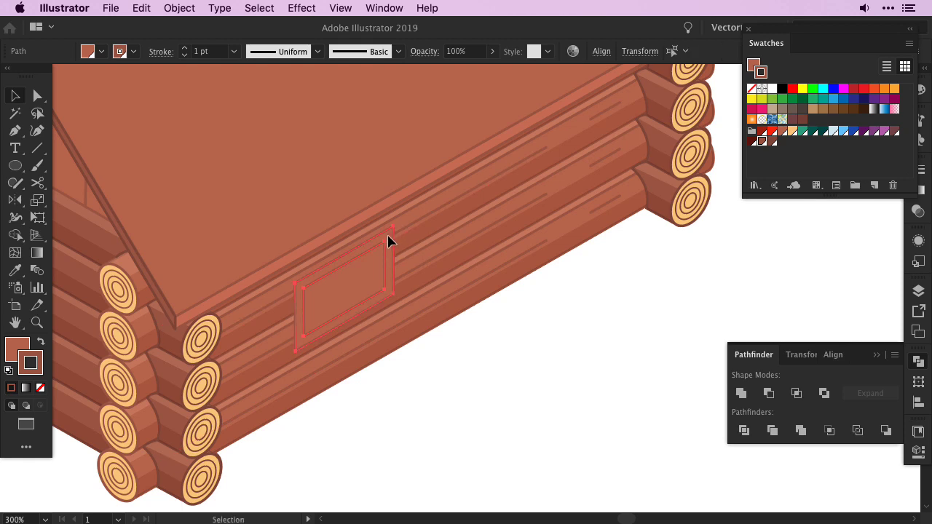
{"action": "left_click", "coordinate": [435, 393]}
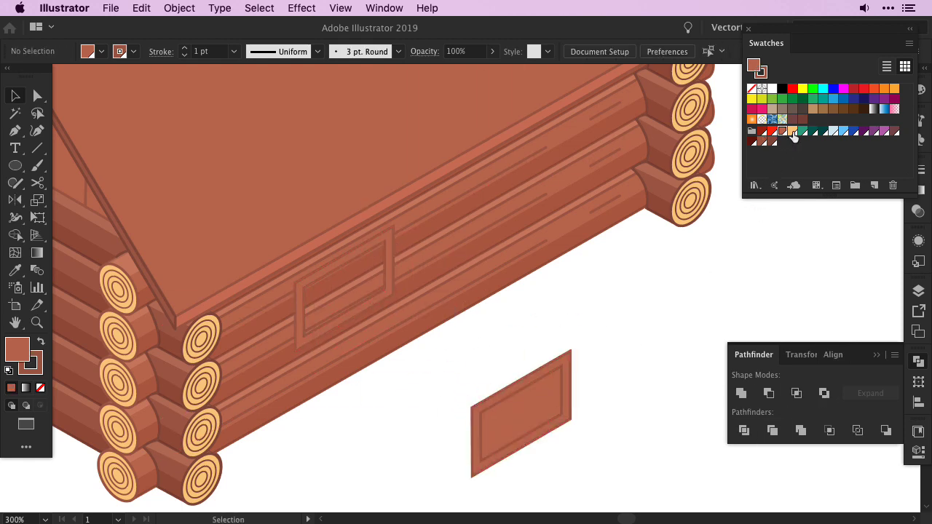
- Pen-draw the L-shaped shadow strip along the glass's inner edge
{"action": "key", "text": "ctrl+semicolon"}
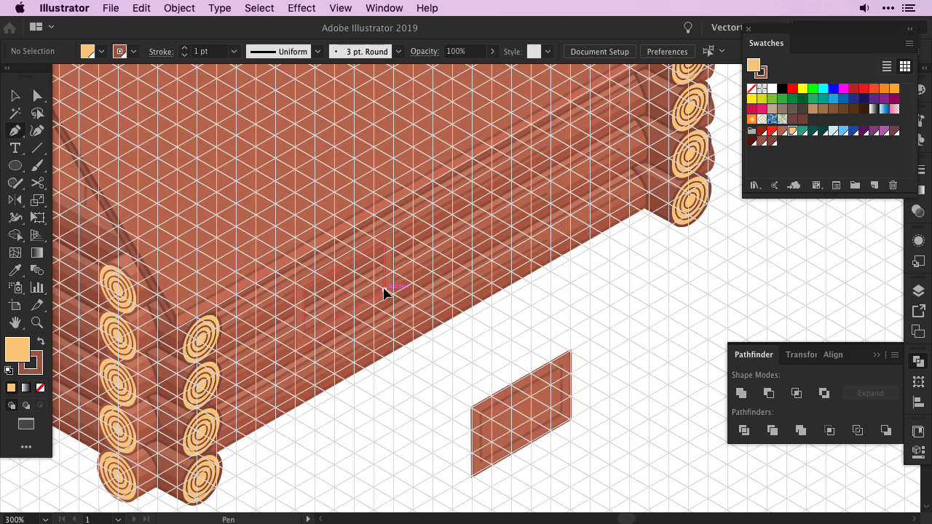
{"action": "left_click", "coordinate": [383, 286]}
{"action": "left_click", "coordinate": [382, 246]}
{"action": "left_click", "coordinate": [376, 250]}
{"action": "left_click", "coordinate": [376, 288]}
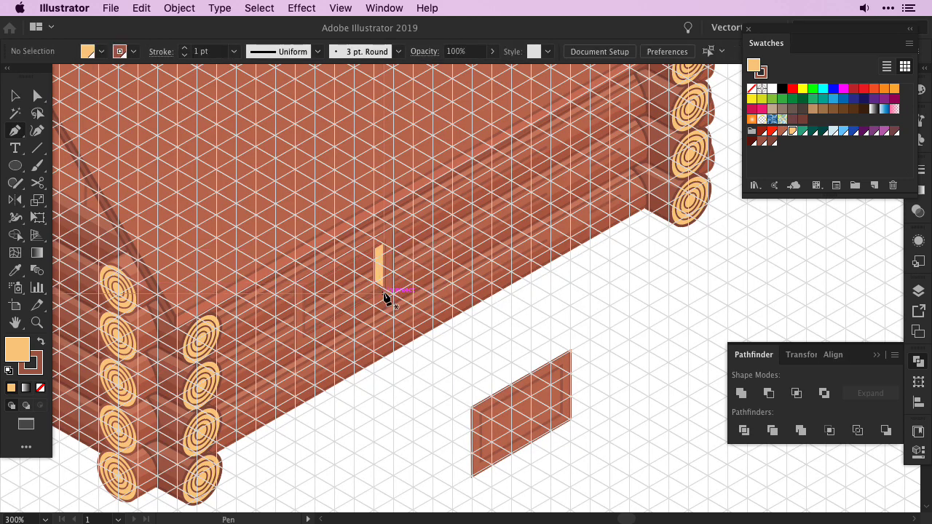
{"action": "left_click", "coordinate": [307, 334]}
{"action": "left_click", "coordinate": [376, 288]}
{"action": "key", "text": "v"}
{"action": "key", "text": "ctrl+shift+a"}
{"action": "key", "text": "ctrl+semicolon"}
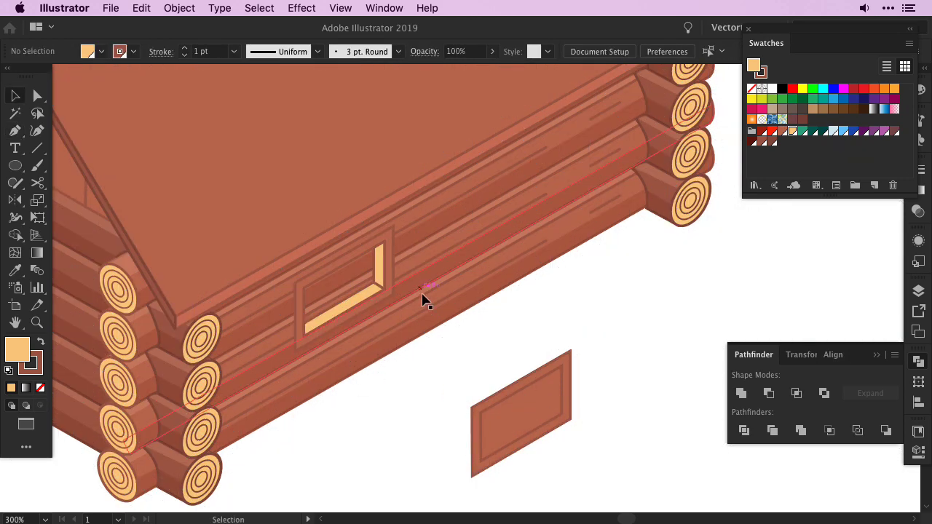
- Drag the yellow glass shape's anchors out to fill the window frame
{"action": "key", "text": "a"}
{"action": "left_click_drag", "start_coordinate": [376, 250], "coordinate": [304, 289]}
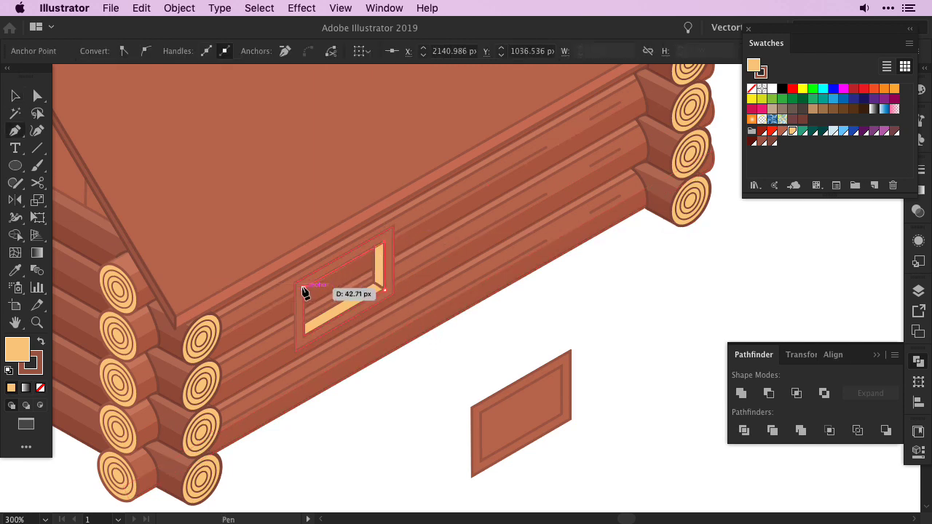
{"action": "left_click_drag", "start_coordinate": [308, 323], "coordinate": [305, 335]}
{"action": "key", "text": "v"}
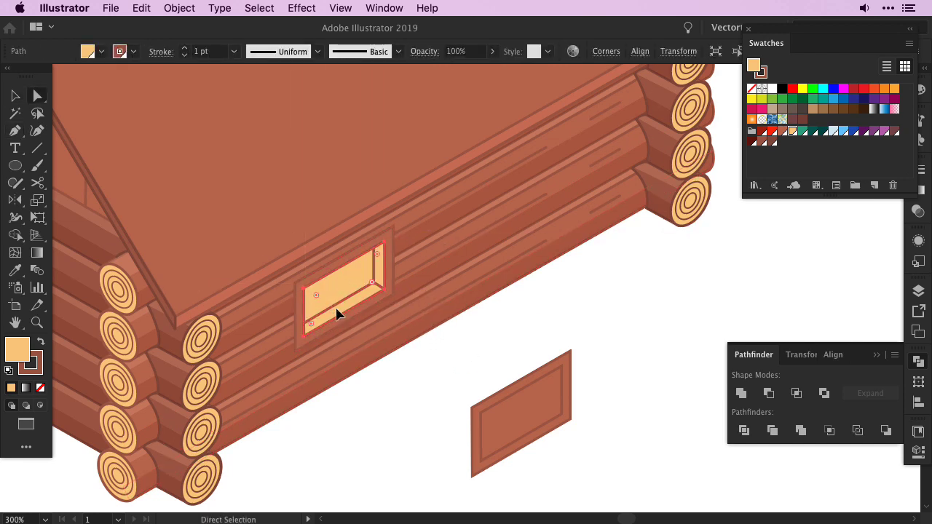
- Set the L-shaped shadow strip to Multiply blending at about 28% opacity
{"action": "left_click", "coordinate": [336, 314]}
{"action": "left_click", "coordinate": [425, 51]}
{"action": "left_click", "coordinate": [303, 75]}
{"action": "left_click", "coordinate": [325, 126]}
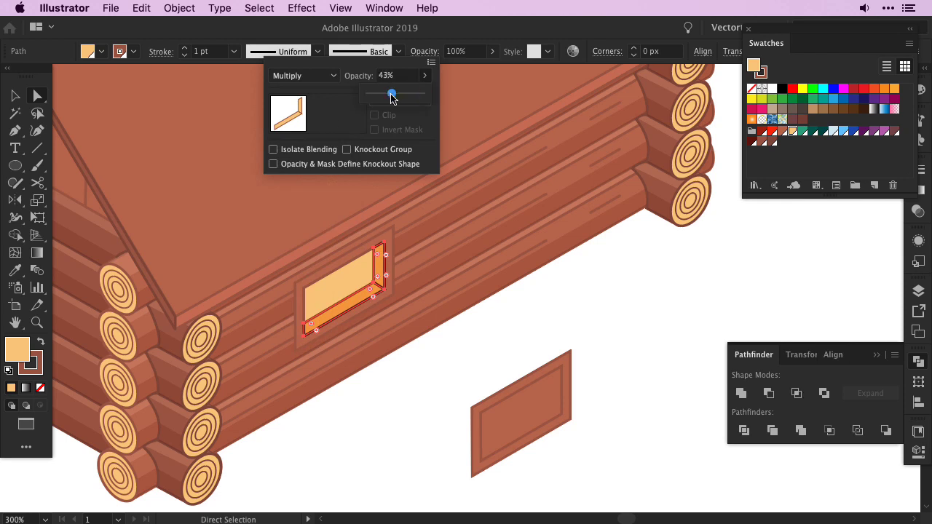
{"action": "left_click_drag", "start_coordinate": [391, 97], "coordinate": [380, 95]}
{"action": "left_click", "coordinate": [387, 437]}
- Select the window frame, glass and shadow pieces together
{"action": "key", "text": "v"}
{"action": "left_click", "coordinate": [329, 294]}
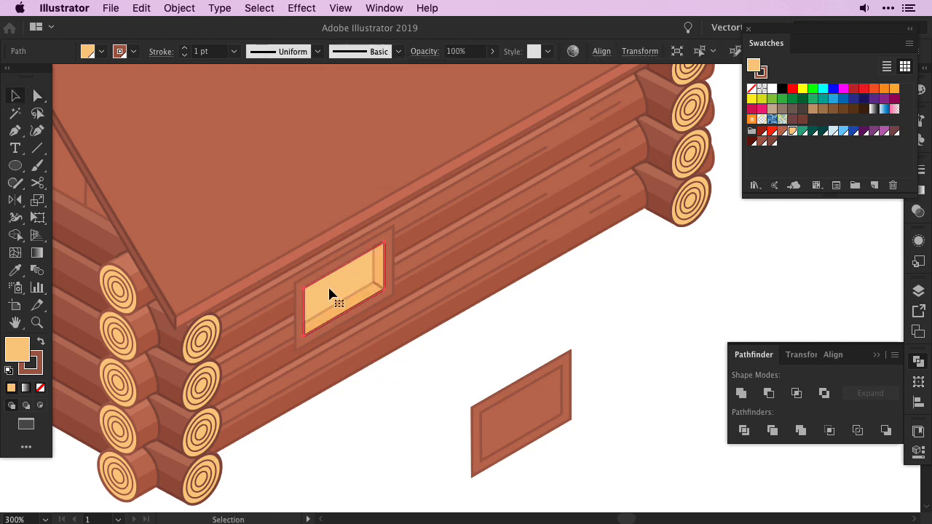
{"action": "left_click", "coordinate": [293, 415]}
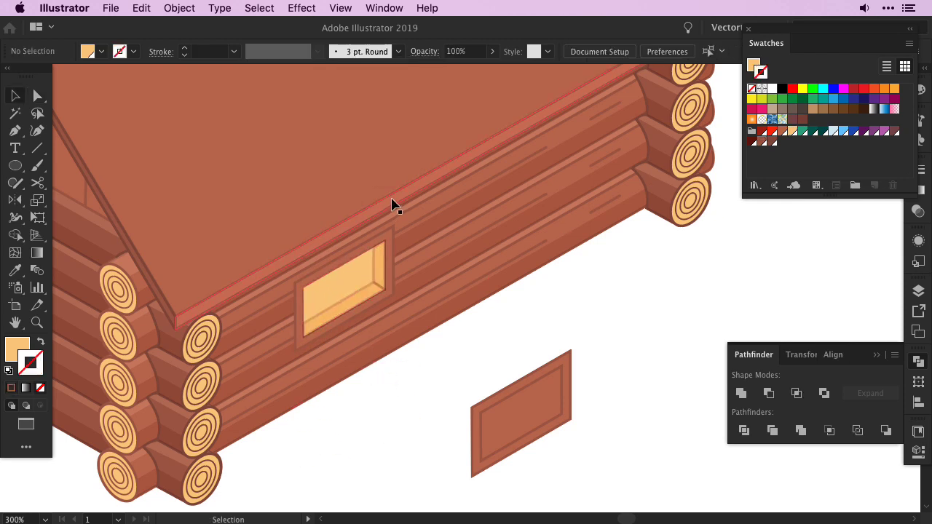
{"action": "left_click", "coordinate": [356, 293]}
{"action": "left_click_drag", "start_coordinate": [322, 246], "coordinate": [391, 264]}
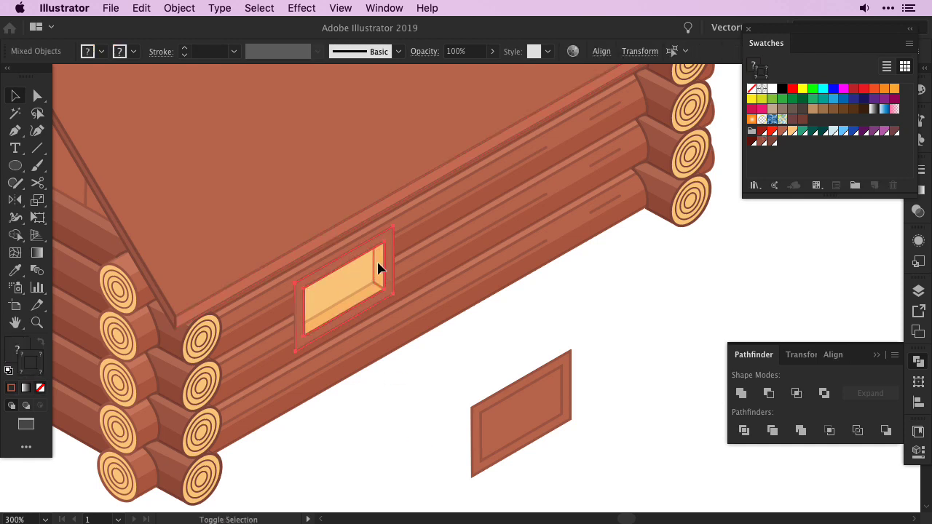
- Duplicate the window further along the long wall and delete the loose leftover window piece
{"action": "left_click", "coordinate": [921, 173]}
{"action": "left_click_drag", "start_coordinate": [345, 308], "coordinate": [493, 223]}
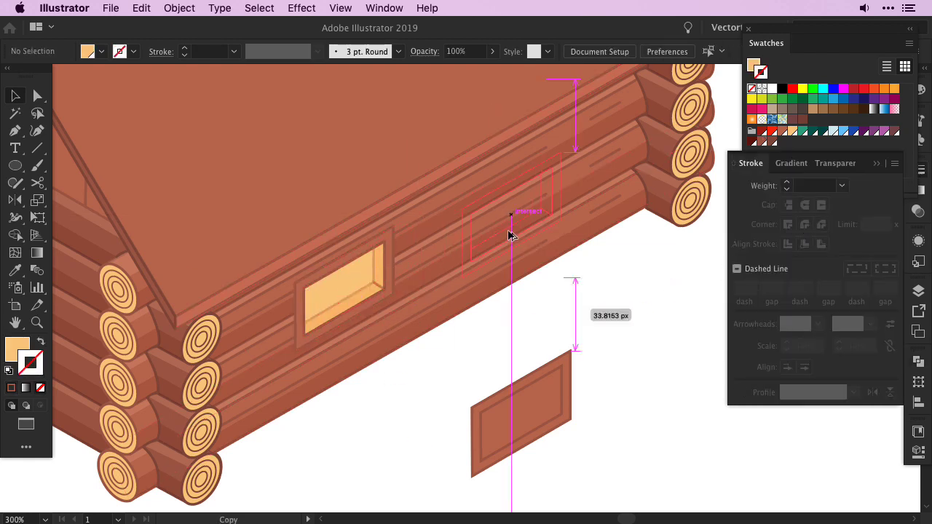
{"action": "scroll", "coordinate": [574, 294], "scroll_direction": "down", "scroll_amount": 5}
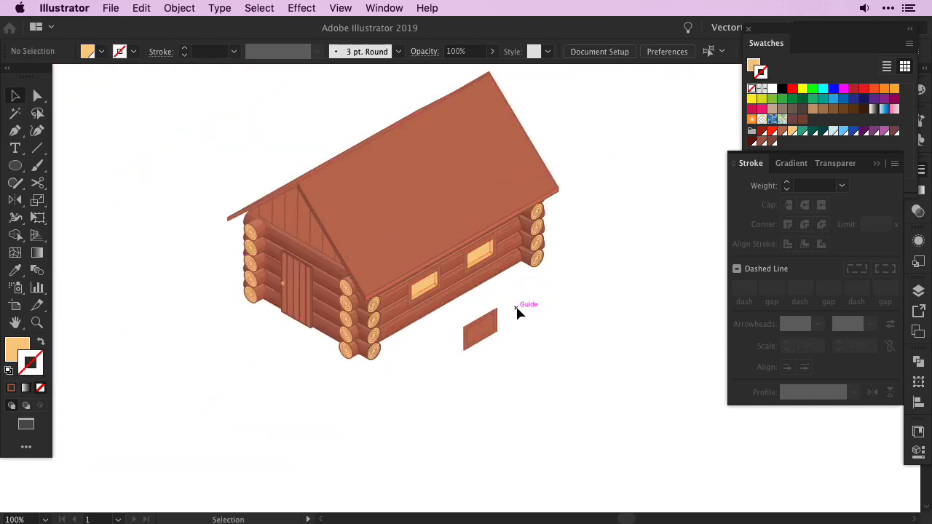
{"action": "left_click", "coordinate": [485, 332]}
{"action": "key", "text": "Delete"}
- Nudge the door slightly to the right
{"action": "scroll", "coordinate": [479, 341], "scroll_direction": "up", "scroll_amount": 3}
{"action": "left_click", "coordinate": [302, 340]}
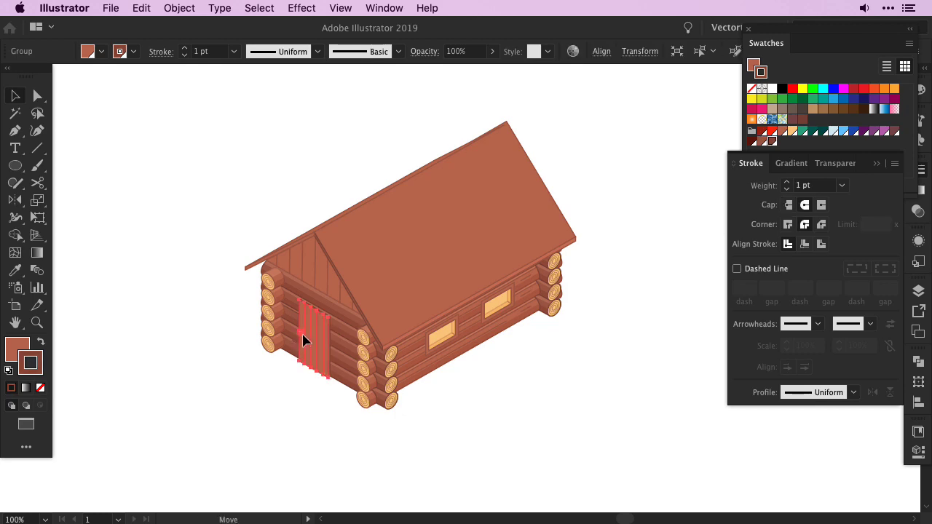
{"action": "left_click", "coordinate": [285, 410]}
{"action": "scroll", "coordinate": [313, 364], "scroll_direction": "up", "scroll_amount": 5}
{"action": "left_click", "coordinate": [325, 252]}
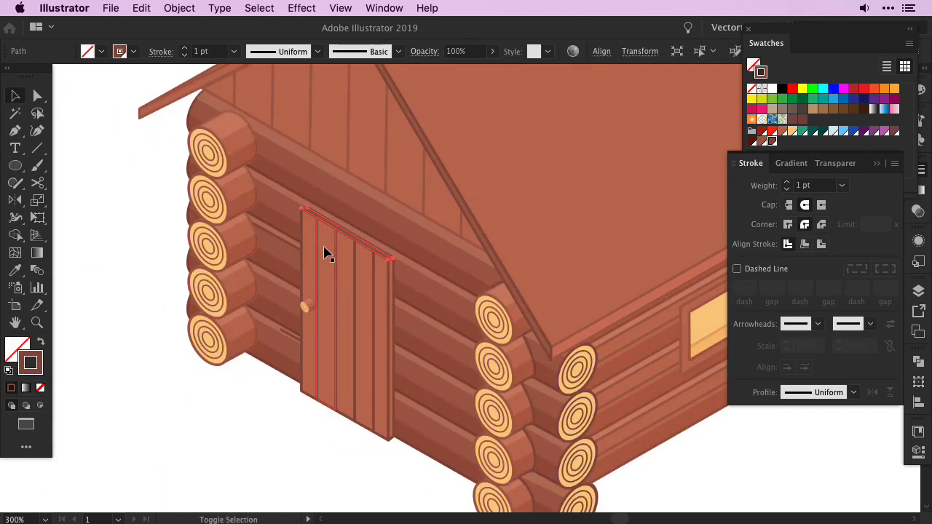
{"action": "left_click_drag", "start_coordinate": [350, 343], "coordinate": [354, 347]}
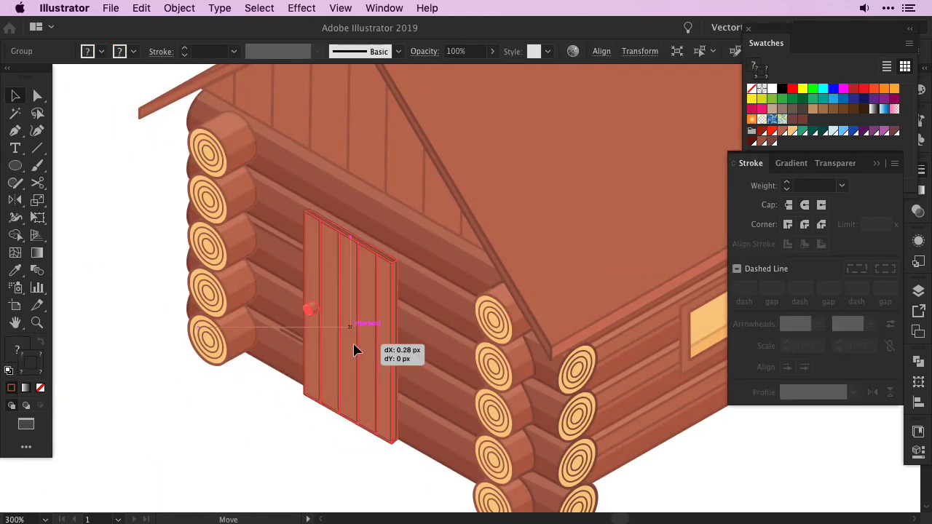
{"action": "left_click", "coordinate": [296, 430]}
- Recolour the gable planks with the darker wall colour using the Eyedropper
{"action": "scroll", "coordinate": [296, 430], "scroll_direction": "down", "scroll_amount": 4}
{"action": "scroll", "coordinate": [488, 446], "scroll_direction": "up", "scroll_amount": 2}
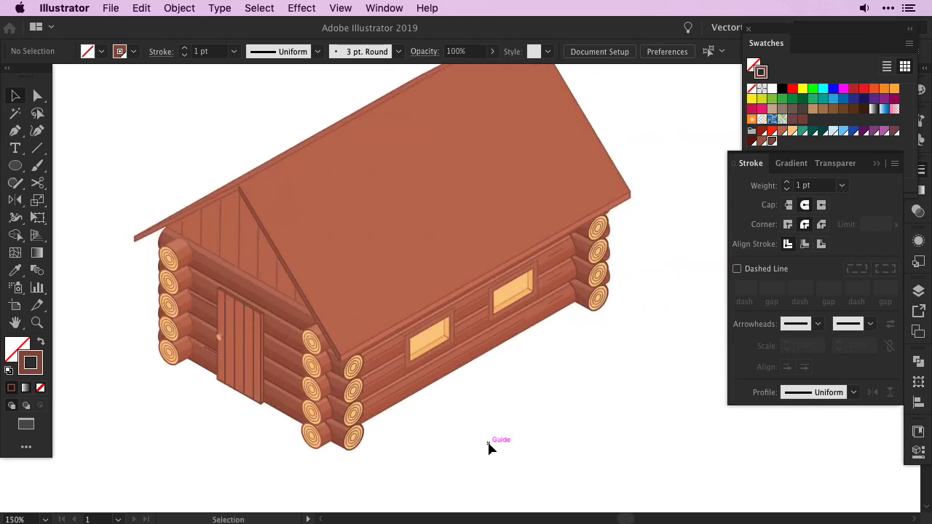
{"action": "left_click", "coordinate": [190, 233]}
{"action": "left_click", "coordinate": [233, 240], "text": "shift"}
{"action": "key", "text": "i"}
{"action": "left_click", "coordinate": [204, 284]}
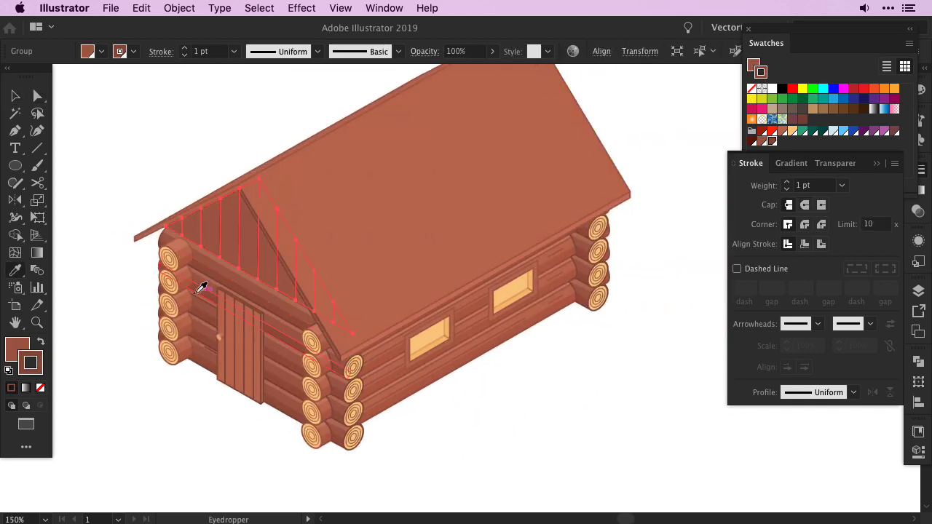
{"action": "key", "text": "super+shift+a"}
{"action": "key", "text": "v"}
- Move both windows down off the wall for editing
{"action": "scroll", "coordinate": [536, 416], "scroll_direction": "down", "scroll_amount": 1}
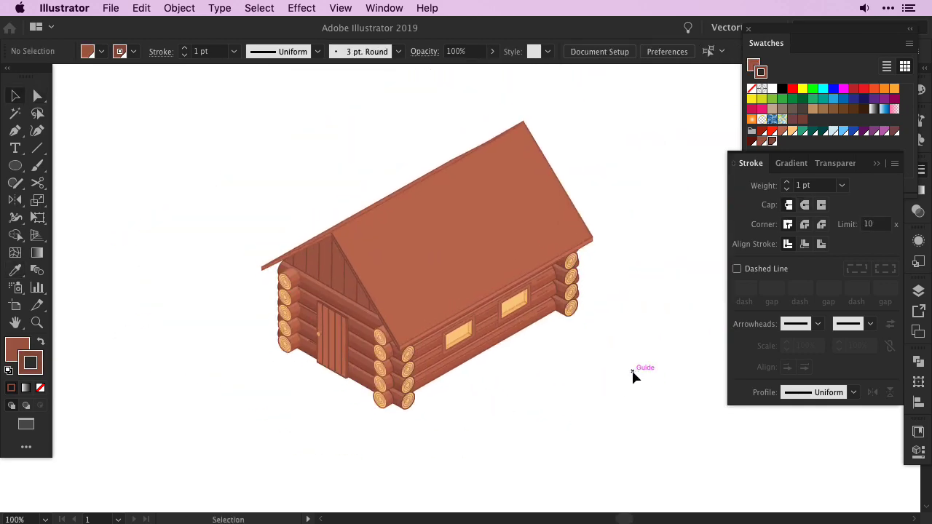
{"action": "scroll", "coordinate": [501, 352], "scroll_direction": "up", "scroll_amount": 3}
{"action": "left_click", "coordinate": [395, 297]}
{"action": "left_click_drag", "start_coordinate": [574, 263], "coordinate": [574, 401]}
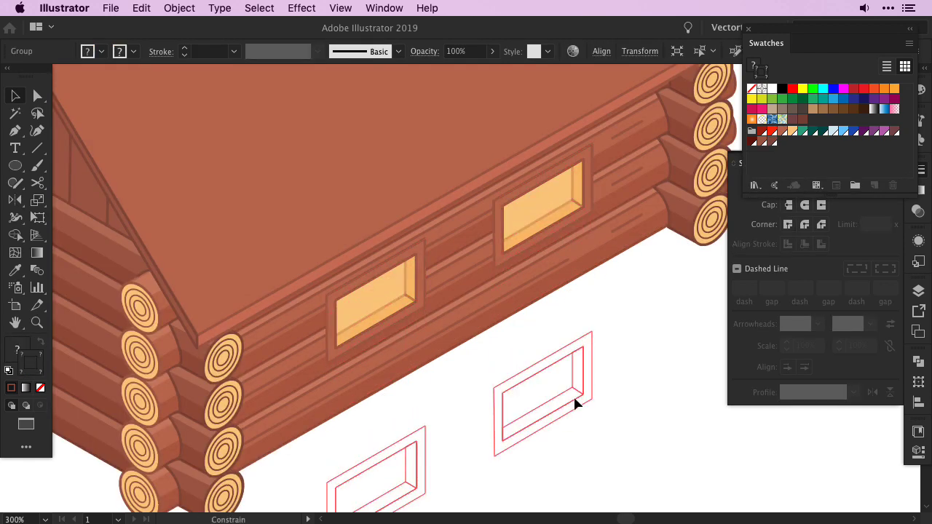
{"action": "scroll", "coordinate": [309, 358], "scroll_direction": "down", "scroll_amount": 2}
- Raise the windows' top anchors to make them taller, then move them back onto the wall
{"action": "key", "text": "q"}
{"action": "left_click_drag", "start_coordinate": [309, 347], "coordinate": [290, 380]}
{"action": "left_click_drag", "start_coordinate": [603, 245], "coordinate": [316, 358]}
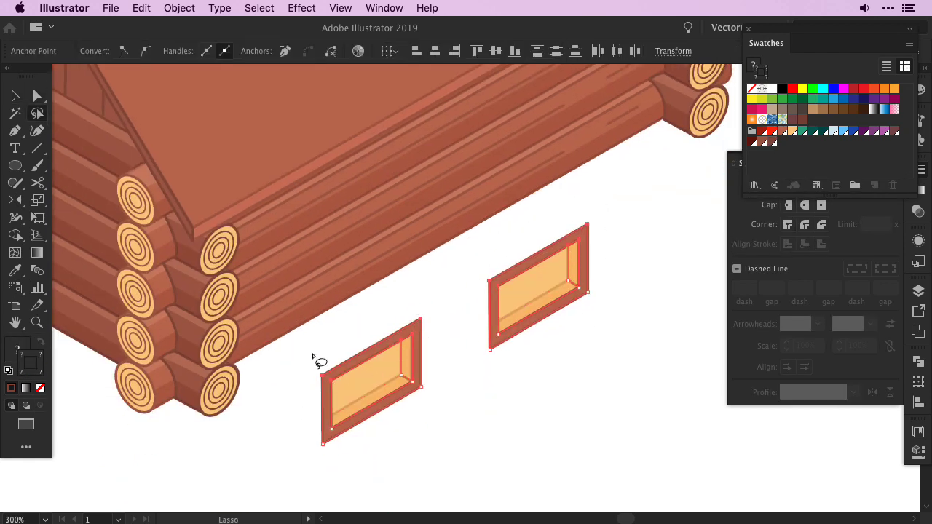
{"action": "key", "text": "Up"}
{"action": "key", "text": "Up"}
{"action": "key", "text": "Up"}
{"action": "key", "text": "Up"}
{"action": "key", "text": "Up"}
{"action": "key", "text": "Up"}
{"action": "key", "text": "v"}
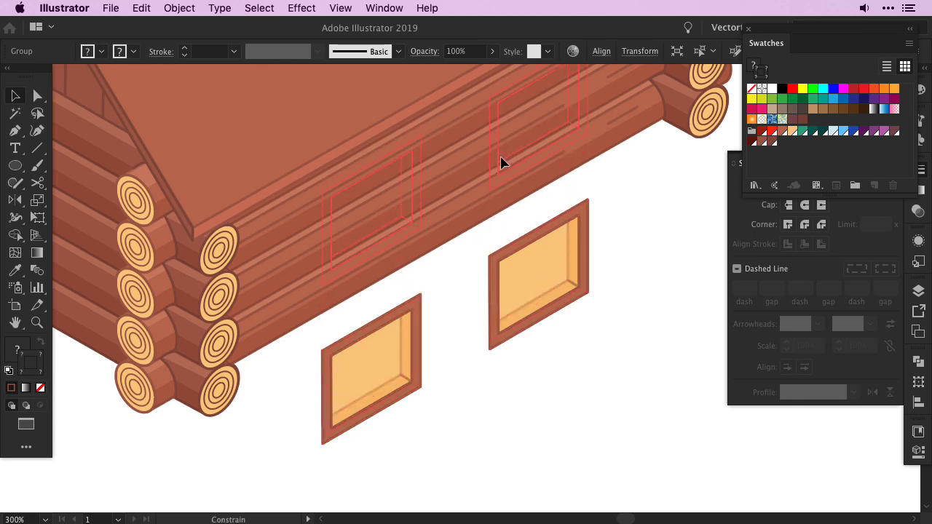
{"action": "left_click_drag", "start_coordinate": [521, 237], "coordinate": [520, 231]}
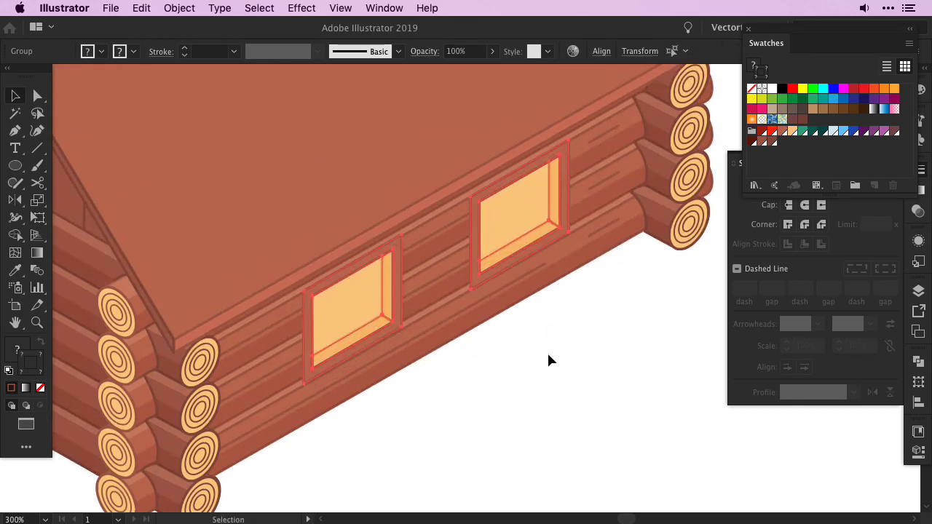
{"action": "left_click", "coordinate": [474, 376]}
{"action": "key", "text": "ctrl+minus"}
{"action": "key", "text": "ctrl+minus"}
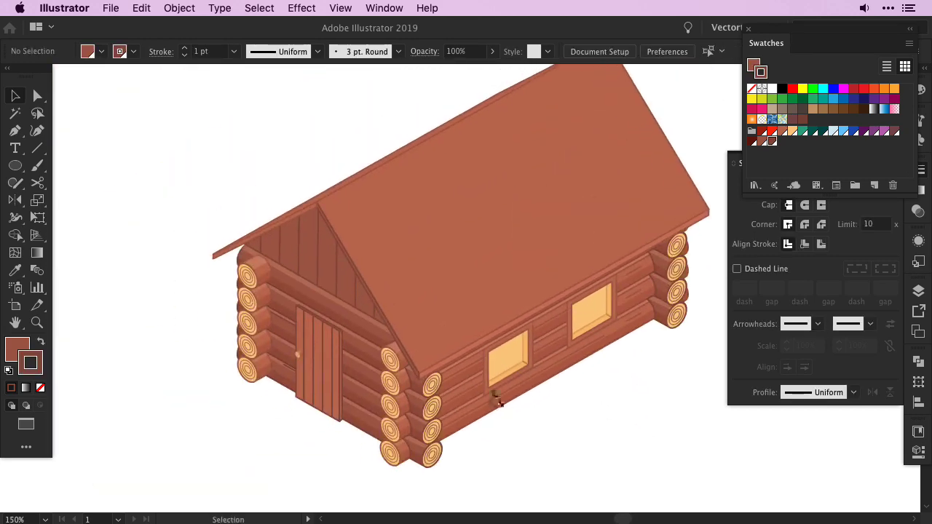
{"action": "scroll", "coordinate": [575, 392], "scroll_direction": "right", "scroll_amount": 3}
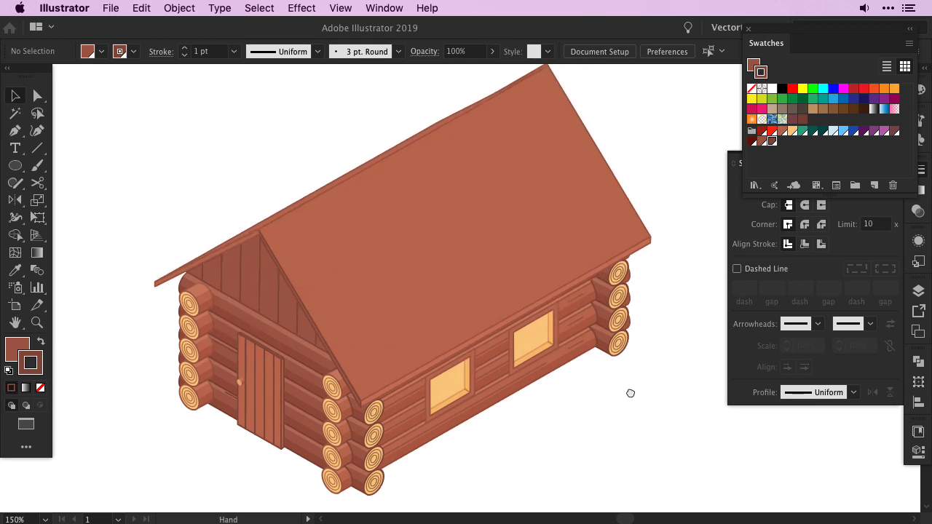
{"action": "scroll", "coordinate": [627, 391], "scroll_direction": "right", "scroll_amount": 3}
- Clear the roof selection and show the isometric grid
{"action": "left_click_drag", "start_coordinate": [520, 77], "coordinate": [518, 250]}
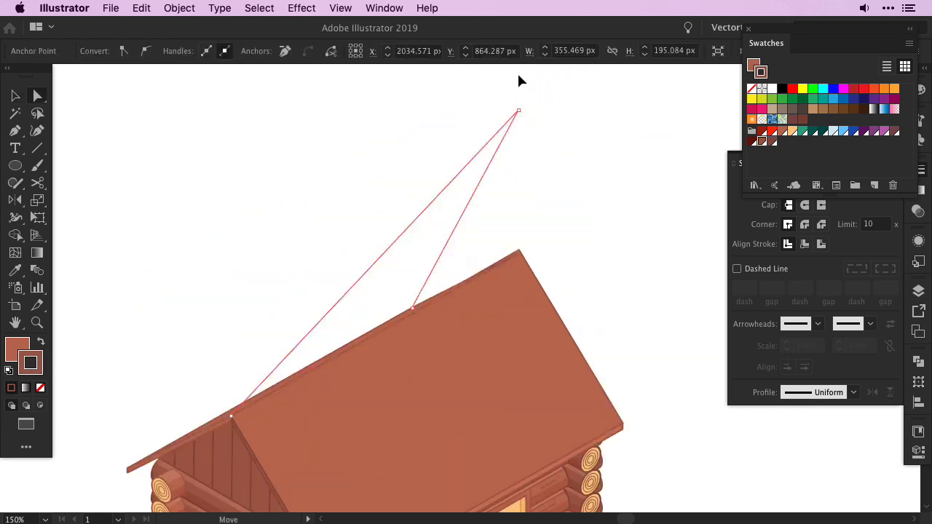
{"action": "left_click", "coordinate": [518, 250]}
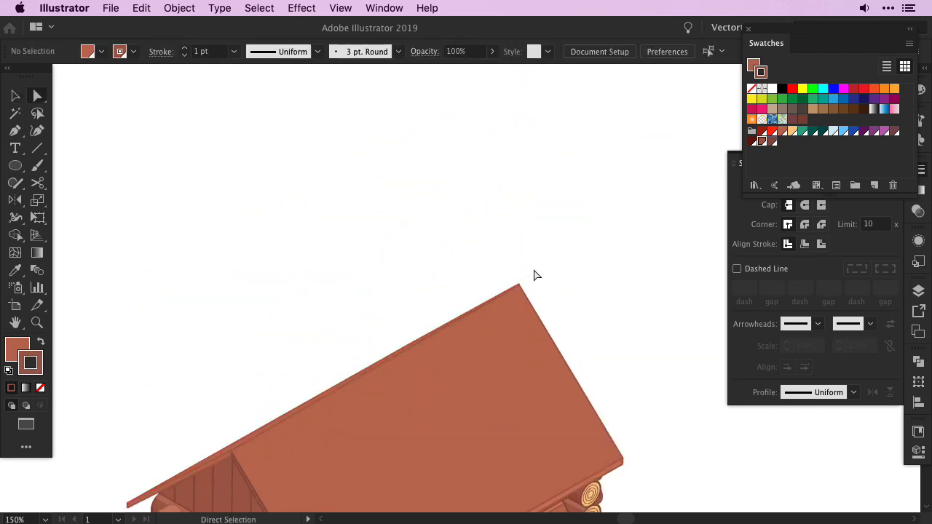
{"action": "scroll", "coordinate": [575, 335], "scroll_direction": "down", "scroll_amount": 5}
{"action": "scroll", "coordinate": [620, 391], "scroll_direction": "up", "scroll_amount": 1}
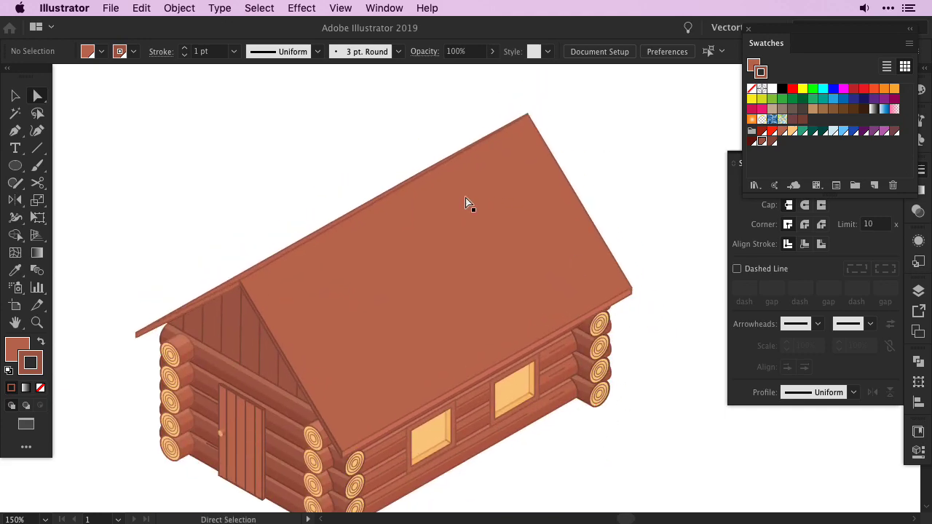
{"action": "left_click", "coordinate": [233, 348]}
{"action": "key", "text": "ctrl+plus"}
{"action": "key", "text": "ctrl+plus"}
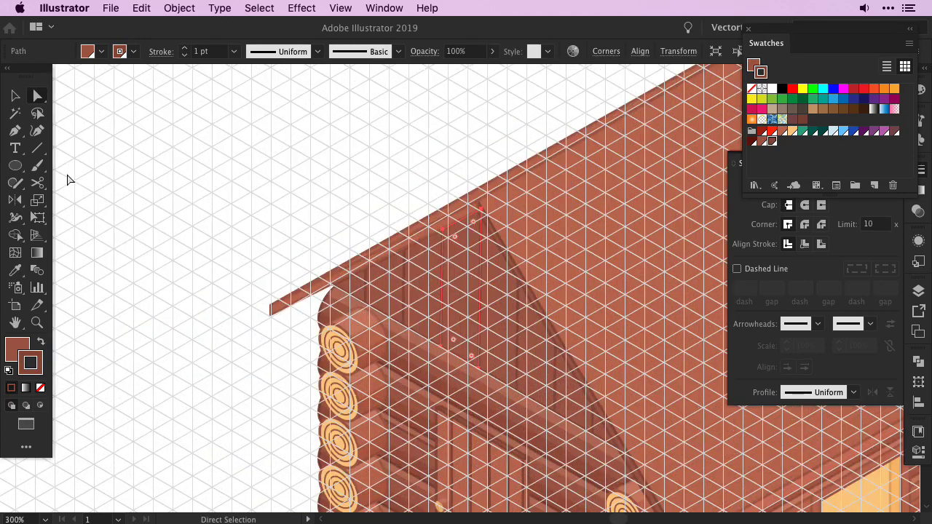
{"action": "scroll", "coordinate": [430, 333], "scroll_direction": "up", "scroll_amount": 3}
{"action": "left_click", "coordinate": [299, 186]}
- Draw a closed four-corner diamond shape on the roof ridge with the Pen tool
{"action": "key", "text": "p"}
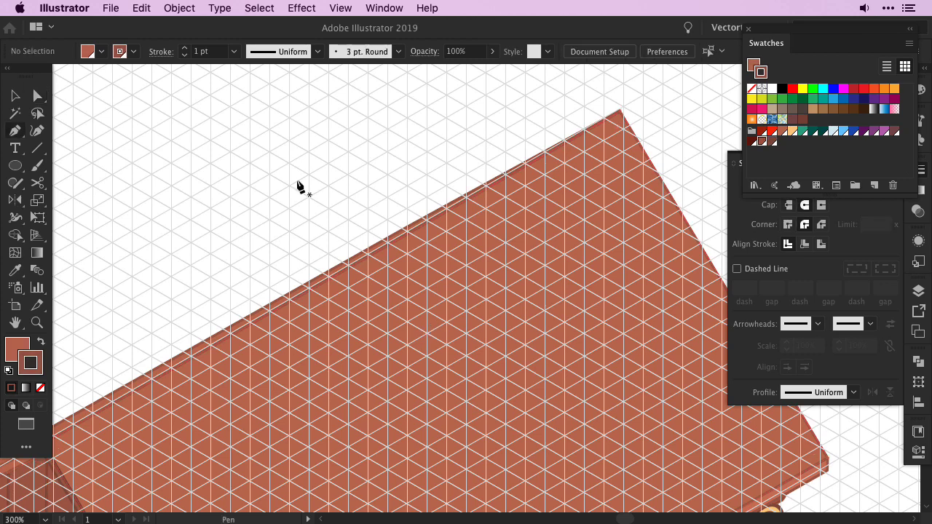
{"action": "left_click", "coordinate": [270, 243]}
{"action": "left_click", "coordinate": [329, 209]}
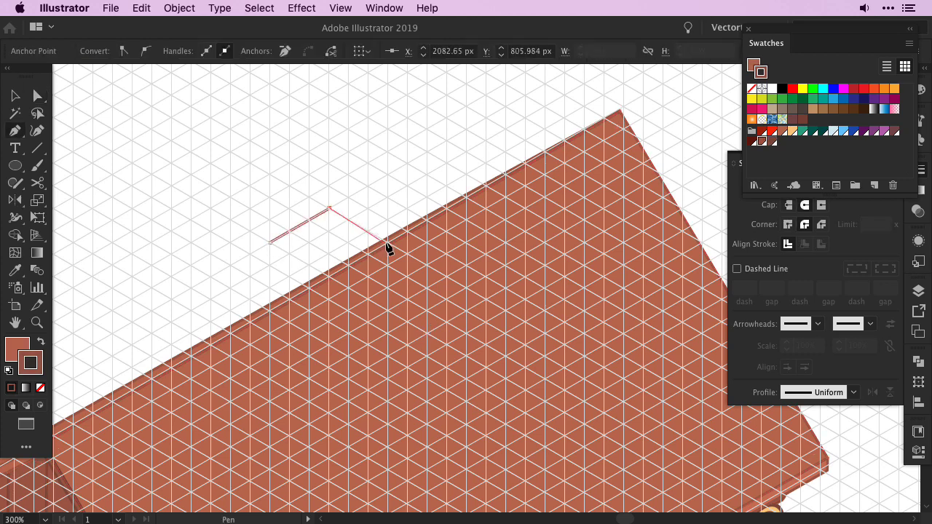
{"action": "left_click", "coordinate": [387, 241]}
{"action": "left_click", "coordinate": [327, 275]}
{"action": "left_click", "coordinate": [270, 242]}
{"action": "key", "text": "v"}
{"action": "left_click", "coordinate": [285, 208]}
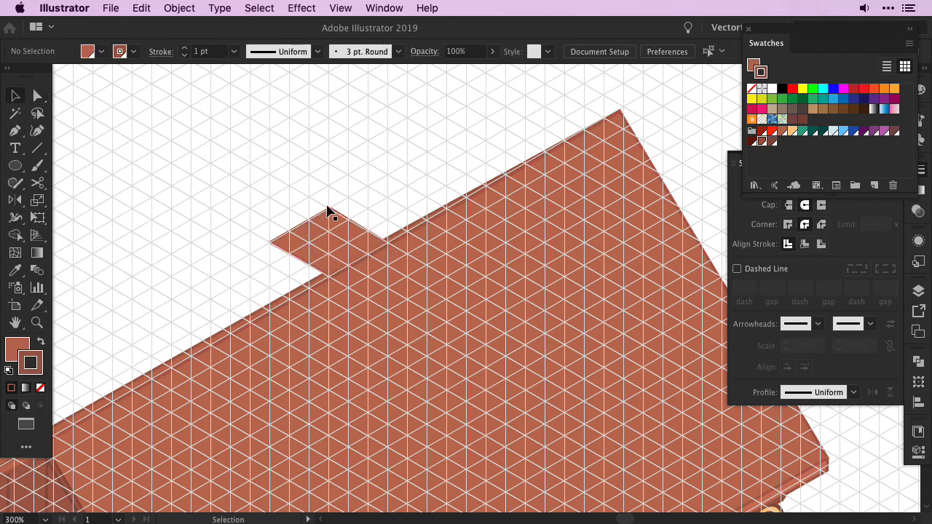
- Give the diamond an inset rim using Offset Path at -4 px
{"action": "left_click", "coordinate": [339, 251]}
{"action": "left_click", "coordinate": [179, 8]}
{"action": "left_click", "coordinate": [365, 381]}
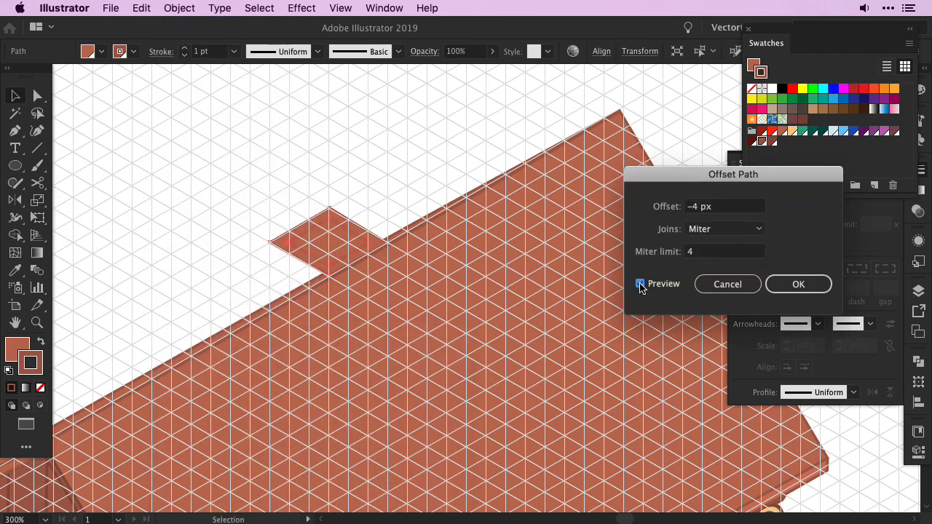
{"action": "left_click", "coordinate": [798, 286]}
{"action": "key", "text": "a"}
{"action": "left_click", "coordinate": [355, 196]}
- Hide the grid and pen the first edge of the inner triangle inside the diamond
{"action": "scroll", "coordinate": [331, 249], "scroll_direction": "down", "scroll_amount": 5}
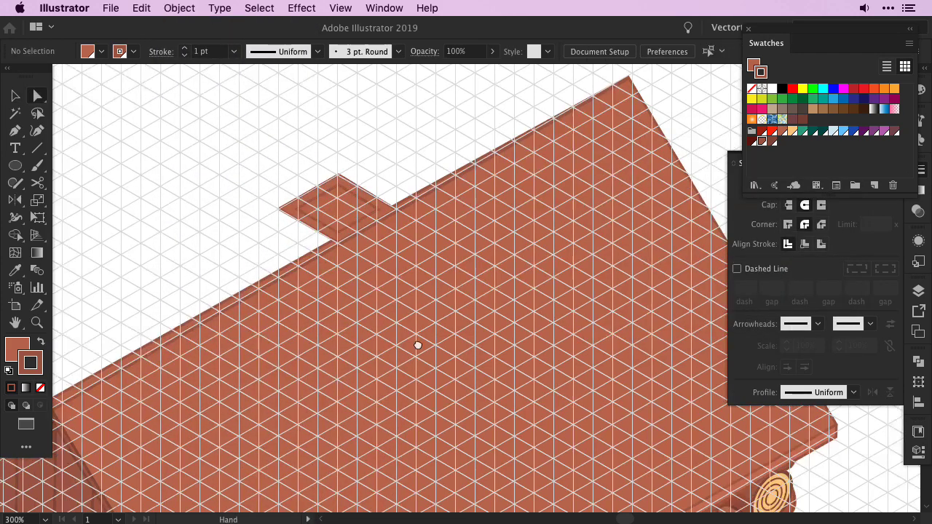
{"action": "key", "text": "p"}
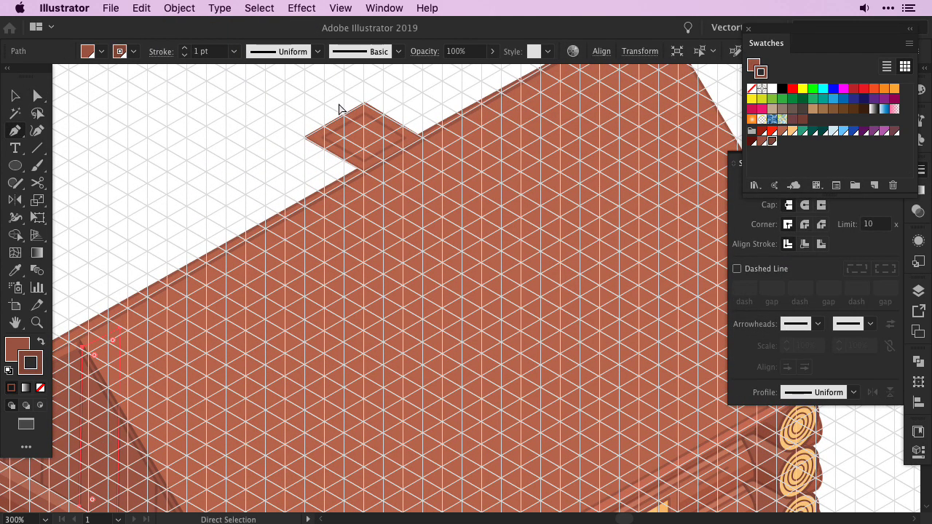
{"action": "key", "text": "super+semicolon"}
{"action": "left_click", "coordinate": [365, 114]}
{"action": "left_click", "coordinate": [365, 161]}
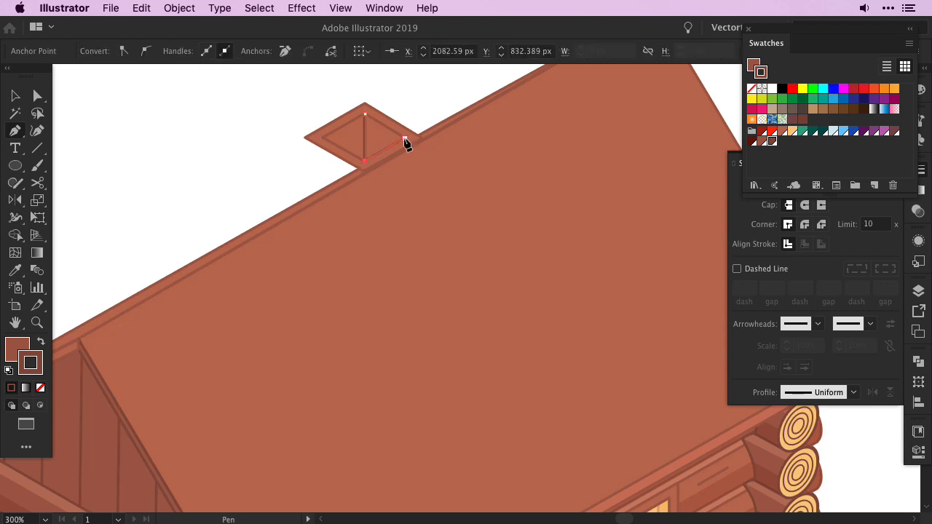
{"action": "left_click", "coordinate": [354, 124]}
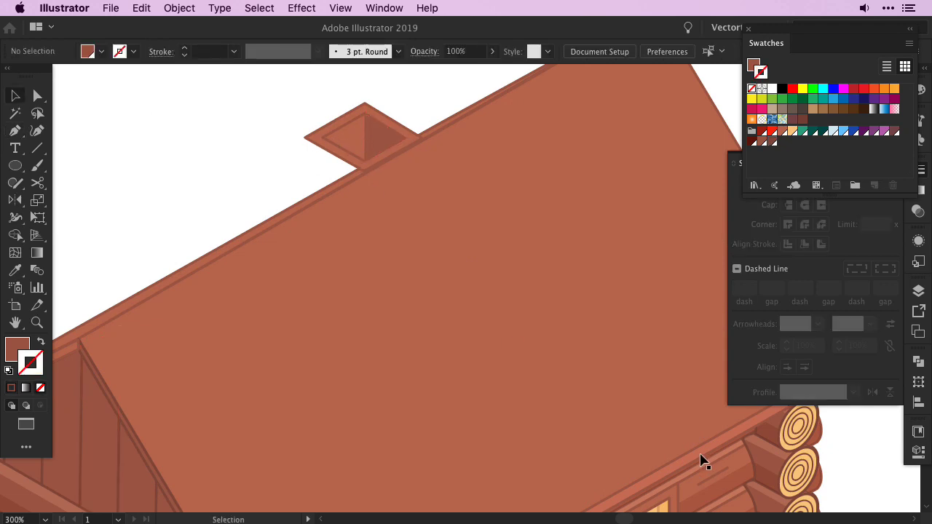
- Close the inner triangle path and remove its stroke
{"action": "left_click", "coordinate": [700, 462], "text": "super"}
{"action": "left_click", "coordinate": [365, 115]}
{"action": "key", "text": "slash"}
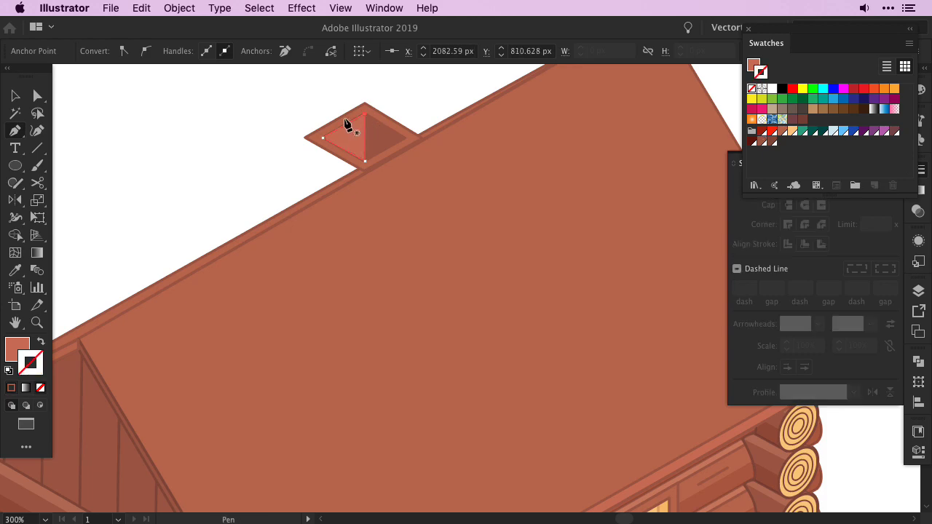
{"action": "left_click", "coordinate": [209, 210], "text": "super"}
{"action": "left_click", "coordinate": [216, 279], "text": "super"}
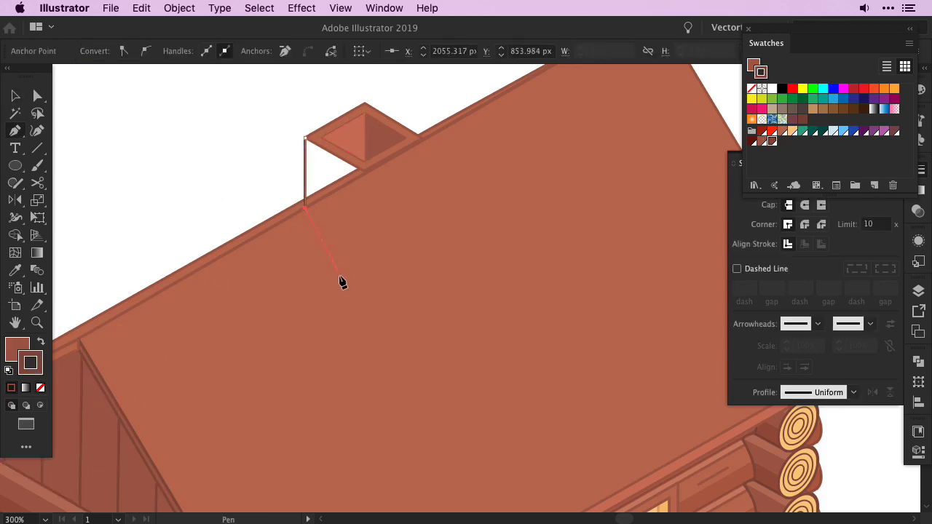
- Draw the chimney's left side face aligned to the isometric grid
{"action": "key", "text": "super+semicolon"}
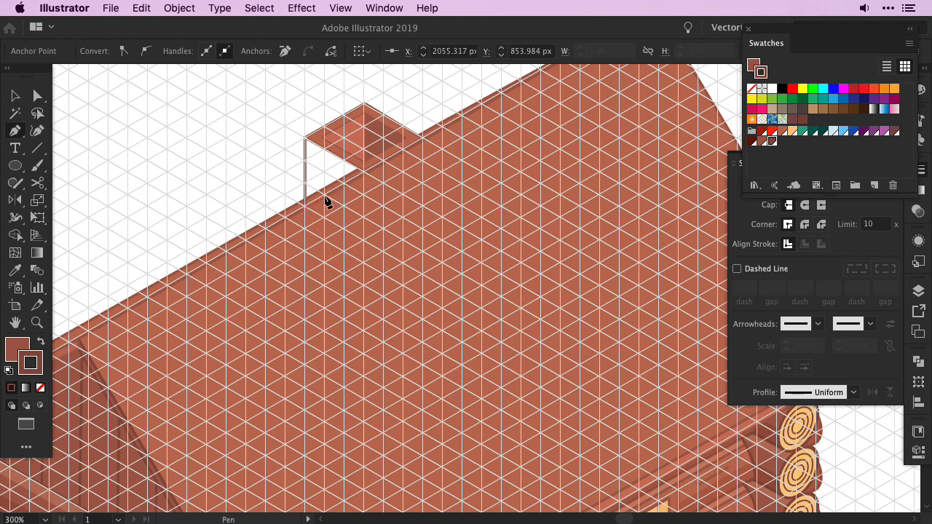
{"action": "left_click", "coordinate": [364, 241]}
{"action": "left_click", "coordinate": [306, 140]}
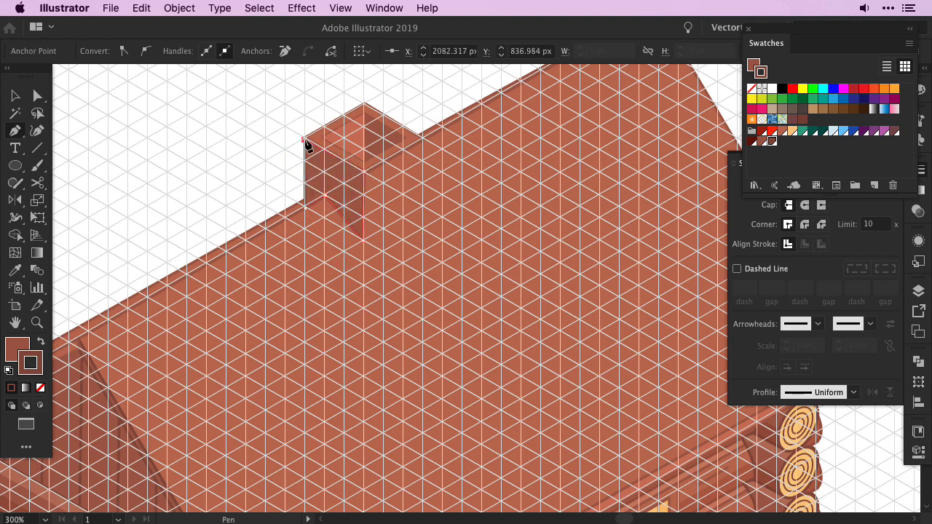
{"action": "key", "text": "a"}
{"action": "key", "text": "ctrl+apostrophe"}
{"action": "left_click", "coordinate": [179, 154]}
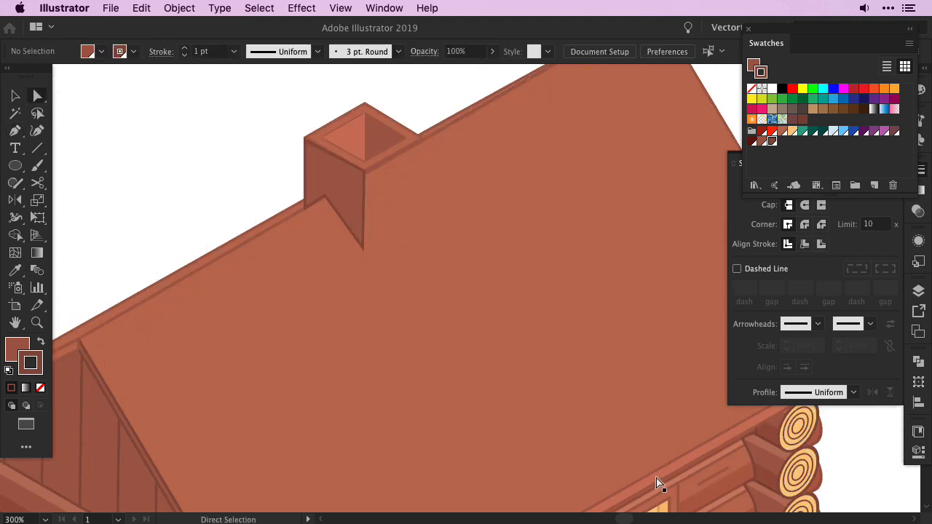
- Draw the chimney's right side face with the Pen tool
{"action": "key", "text": "p"}
{"action": "left_click", "coordinate": [364, 171]}
{"action": "left_click", "coordinate": [420, 137]}
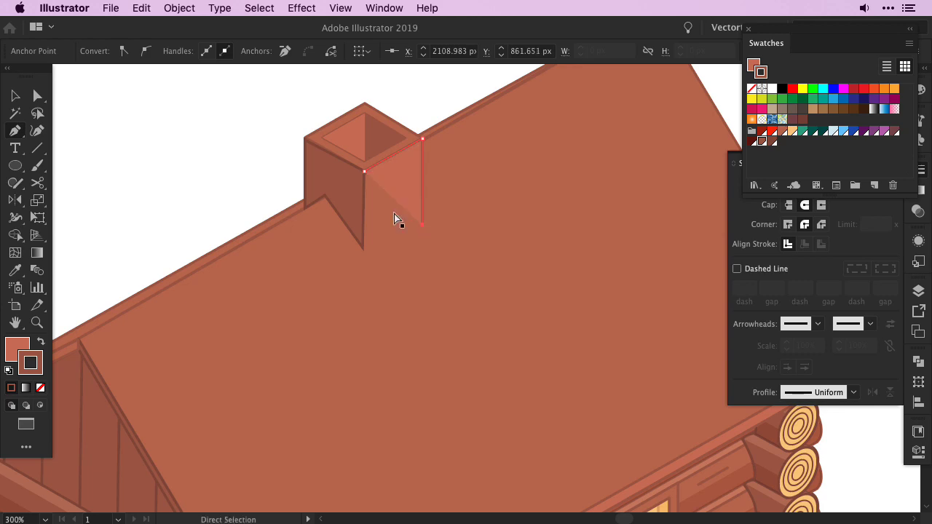
{"action": "key", "text": "ctrl+apostrophe"}
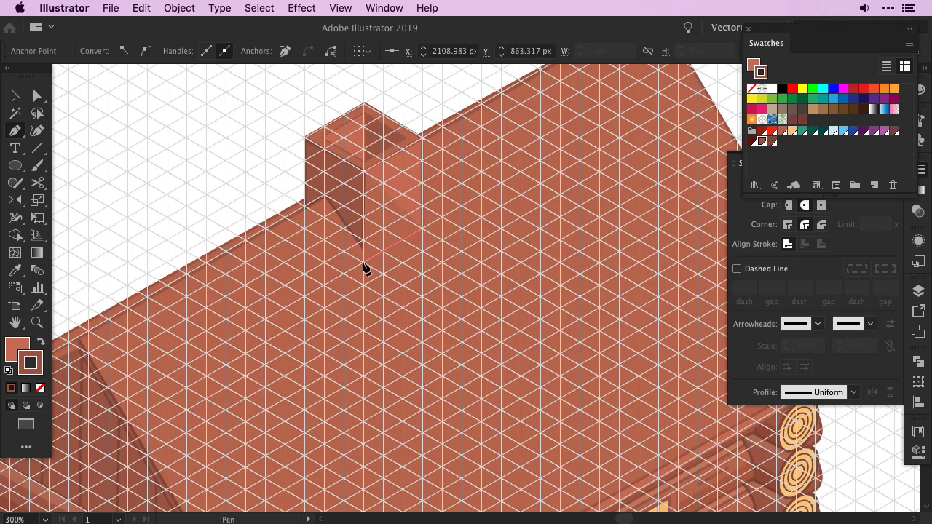
{"action": "key", "text": "a"}
- Move the chimney face's bottom corner anchor onto the roof line
{"action": "key", "text": "ctrl+shift+a"}
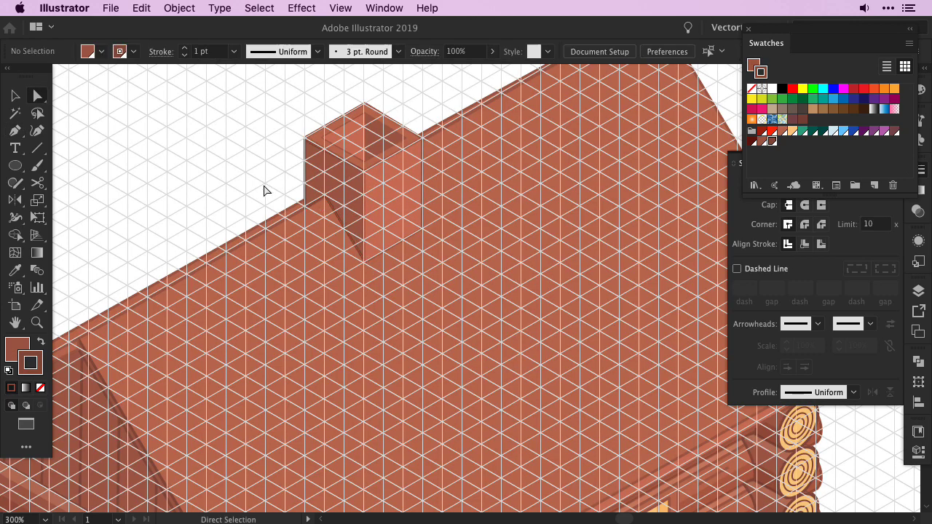
{"action": "key", "text": "ctrl+apostrophe"}
{"action": "scroll", "coordinate": [364, 247], "scroll_direction": "up", "scroll_amount": 5}
{"action": "left_click", "coordinate": [409, 255]}
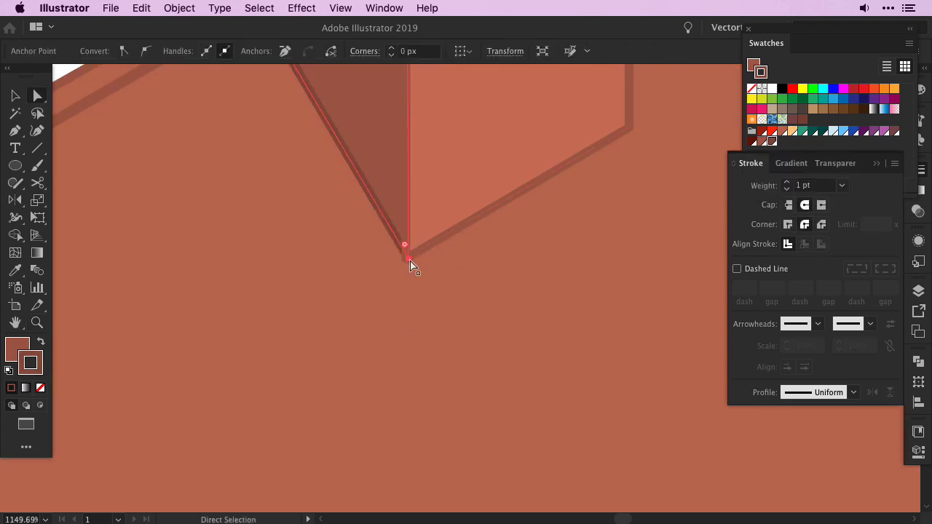
{"action": "left_click_drag", "start_coordinate": [419, 261], "coordinate": [393, 256]}
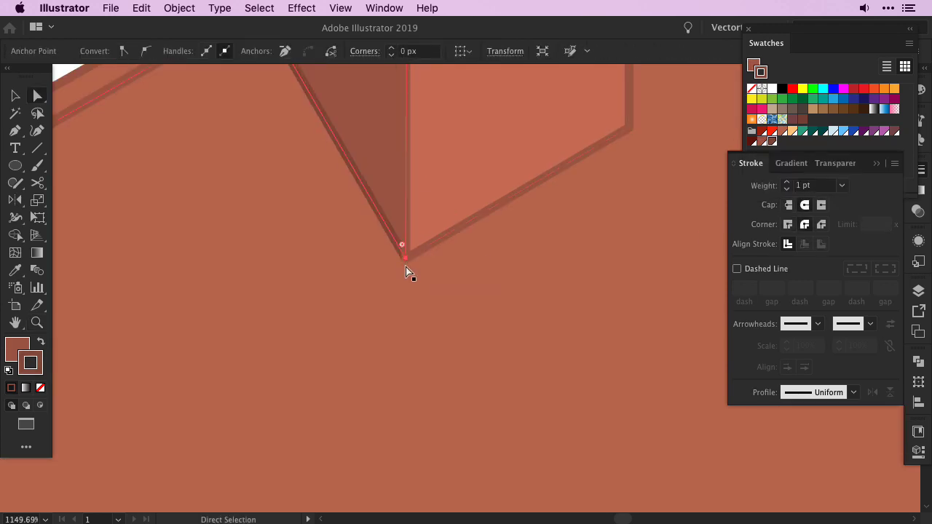
{"action": "key", "text": "ctrl+minus"}
{"action": "key", "text": "ctrl+minus"}
- Zoom out and check the dark chimney face and the inner triangle
{"action": "scroll", "coordinate": [357, 259], "scroll_direction": "down", "scroll_amount": 5}
{"action": "scroll", "coordinate": [383, 148], "scroll_direction": "up", "scroll_amount": 5}
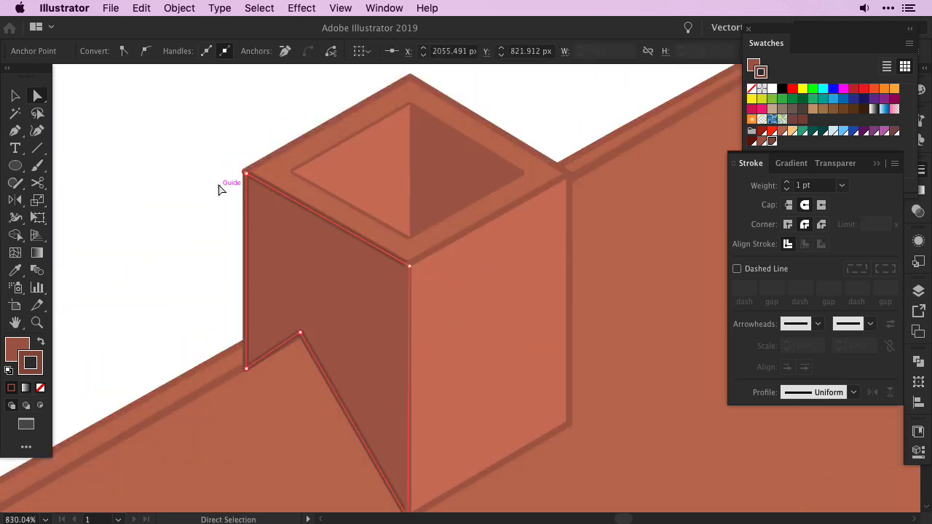
{"action": "left_click", "coordinate": [357, 307]}
{"action": "left_click", "coordinate": [197, 217]}
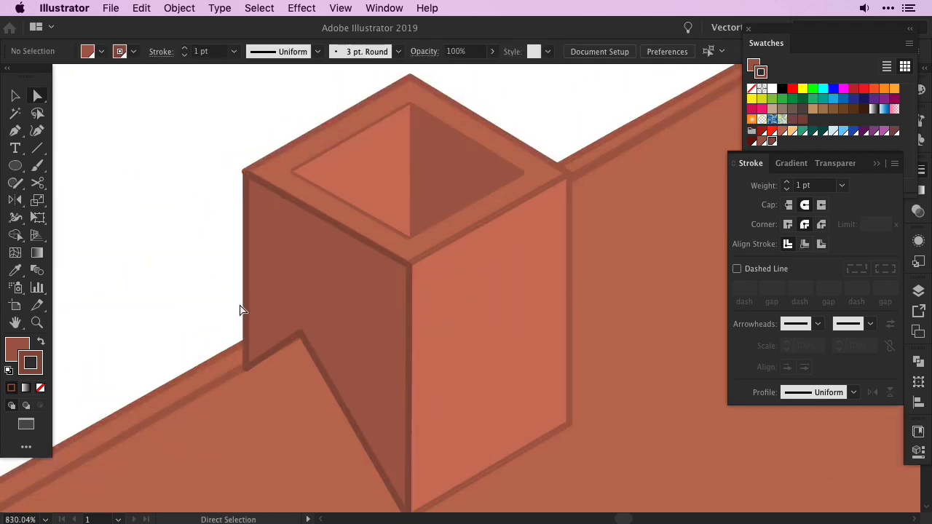
{"action": "left_click", "coordinate": [422, 175]}
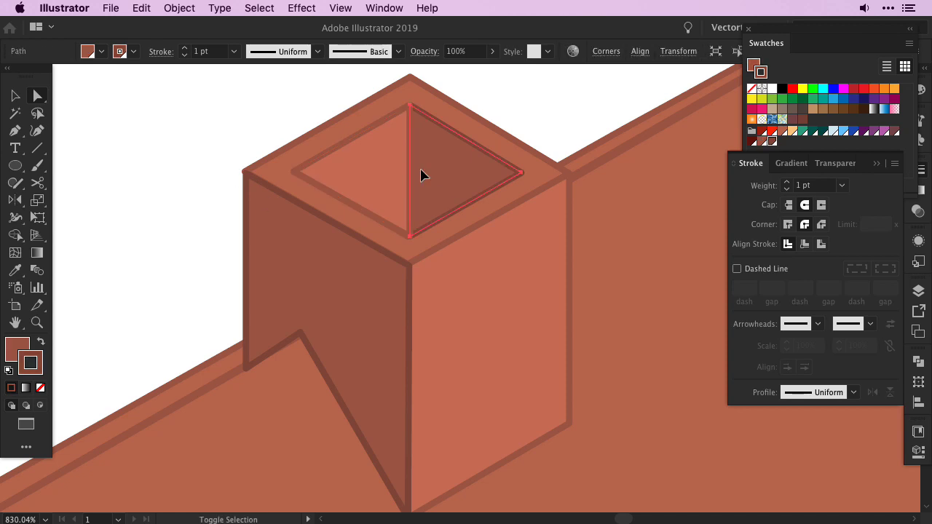
{"action": "left_click", "coordinate": [204, 201]}
{"action": "key", "text": "ctrl+minus"}
{"action": "key", "text": "ctrl+minus"}
{"action": "key", "text": "ctrl+minus"}
{"action": "key", "text": "v"}
{"action": "left_click", "coordinate": [551, 259]}
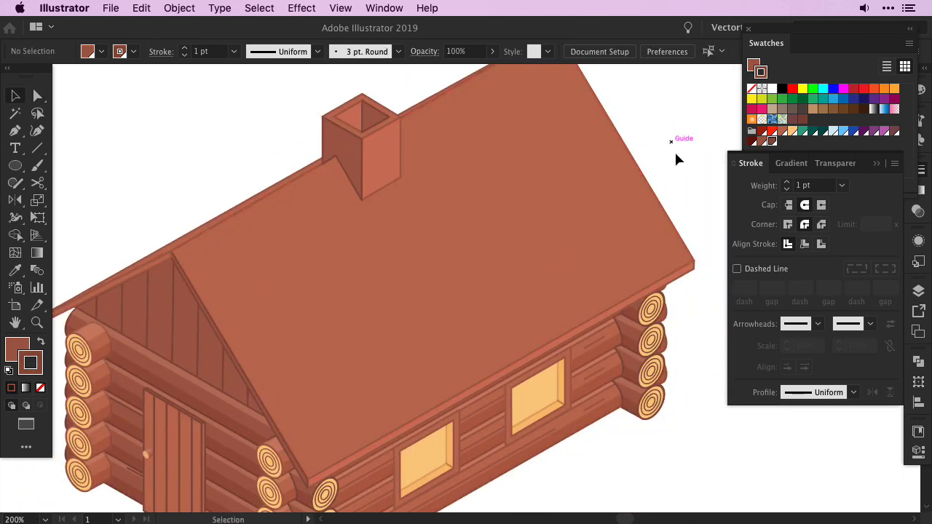
- Set a light-blue fill and trace the snow edge from the left ridge around the chimney
{"action": "left_click", "coordinate": [833, 133]}
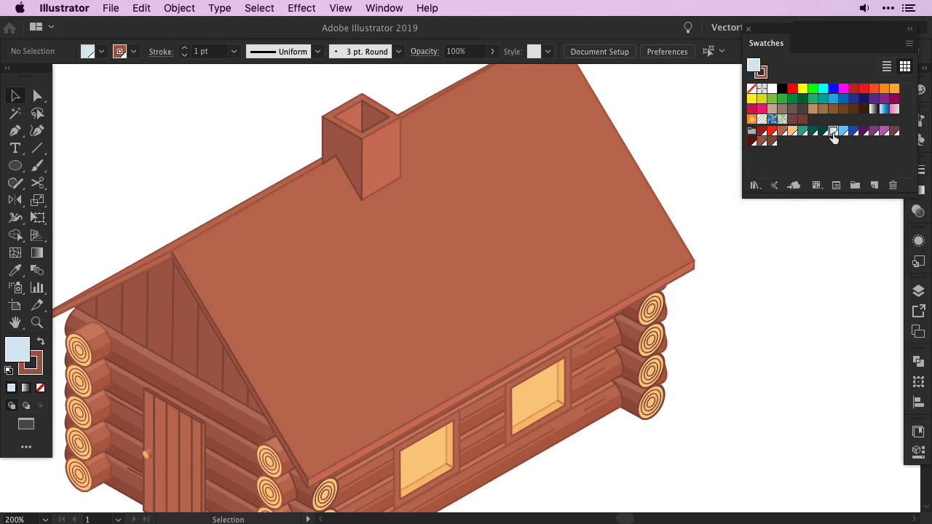
{"action": "key", "text": "p"}
{"action": "left_click", "coordinate": [192, 240]}
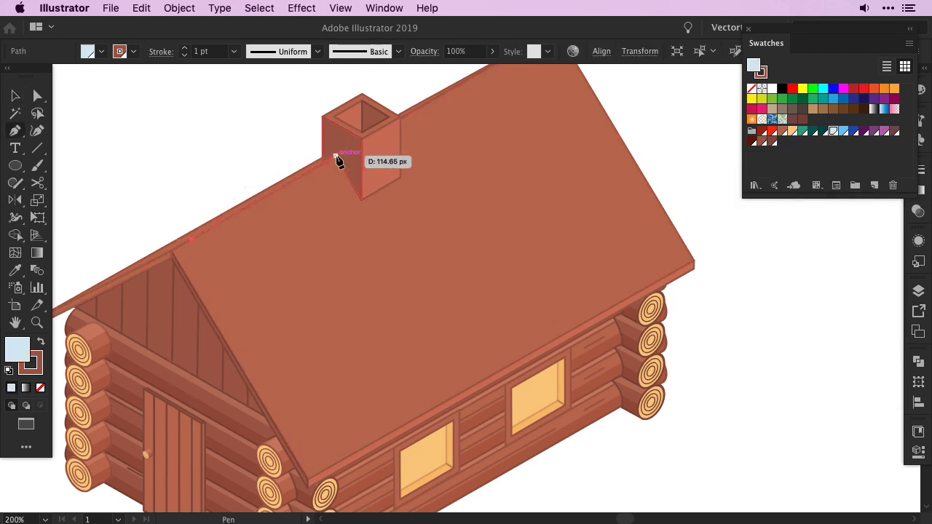
{"action": "left_click", "coordinate": [335, 156]}
{"action": "left_click", "coordinate": [361, 199]}
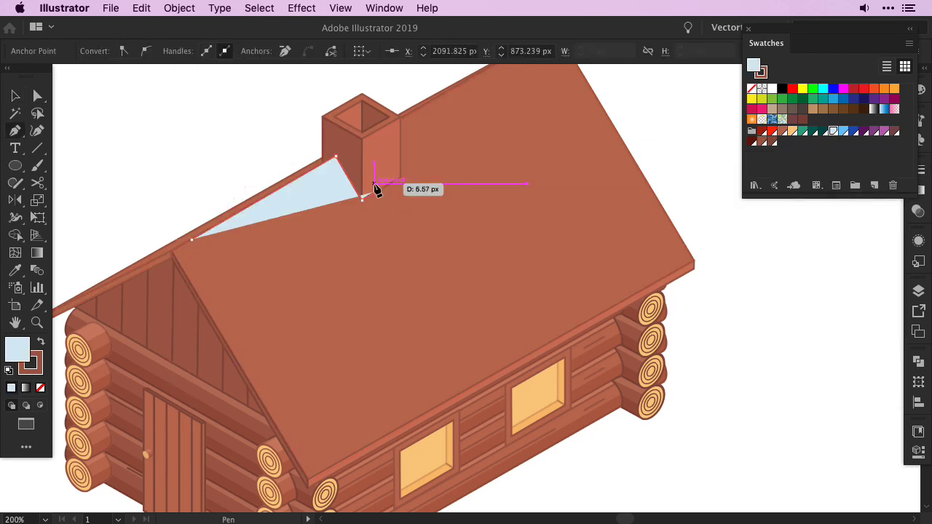
{"action": "left_click", "coordinate": [374, 188]}
{"action": "left_click", "coordinate": [398, 178]}
{"action": "left_click", "coordinate": [398, 115]}
- Continue the snow outline down the right roof edge with drip notches along the lower eave
{"action": "scroll", "coordinate": [437, 124], "scroll_direction": "right", "scroll_amount": 3}
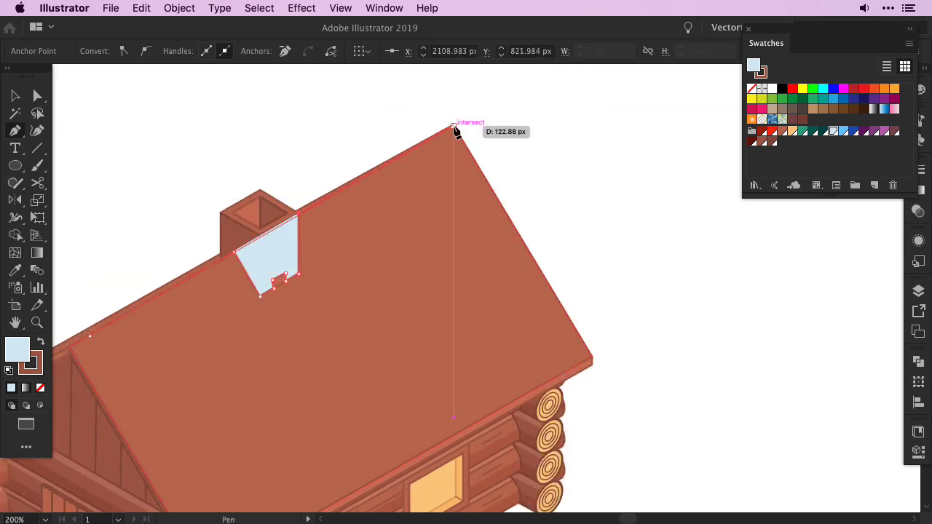
{"action": "scroll", "coordinate": [510, 175], "scroll_direction": "down", "scroll_amount": 3}
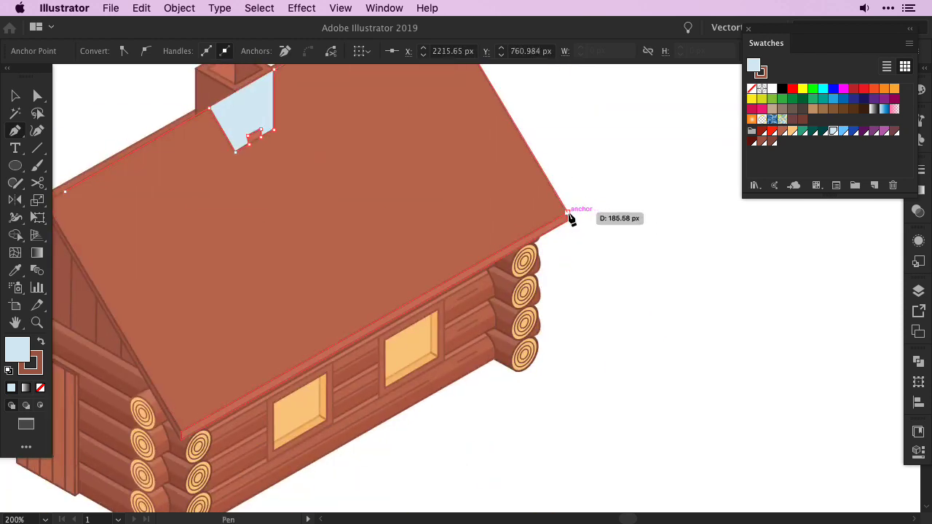
{"action": "left_click", "coordinate": [568, 215]}
{"action": "left_click", "coordinate": [546, 248]}
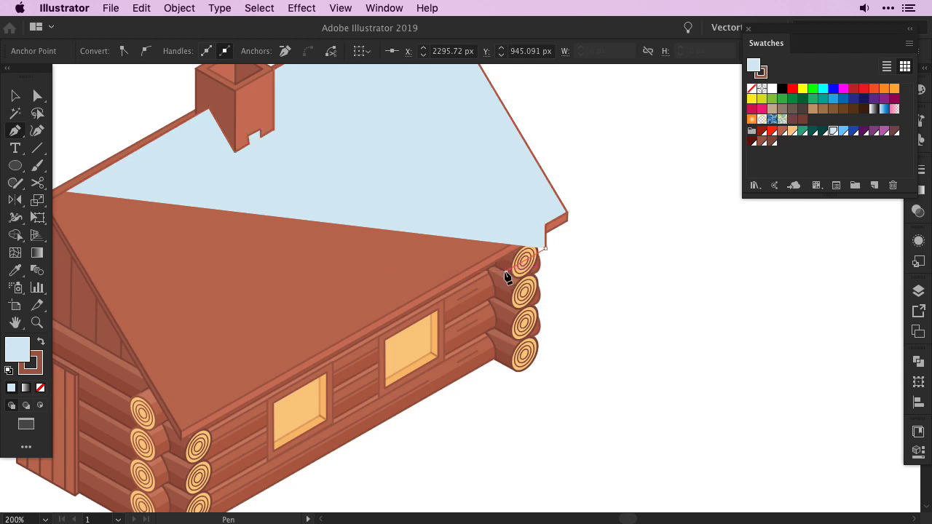
{"action": "left_click", "coordinate": [506, 271]}
{"action": "left_click", "coordinate": [506, 249]}
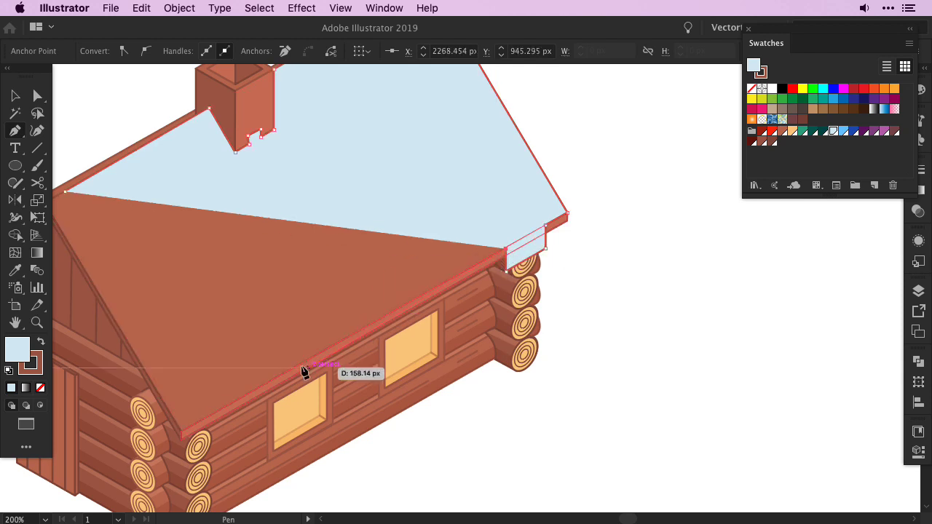
{"action": "left_click", "coordinate": [259, 387]}
{"action": "left_click", "coordinate": [260, 415]}
{"action": "left_click", "coordinate": [238, 426]}
{"action": "left_click", "coordinate": [238, 401]}
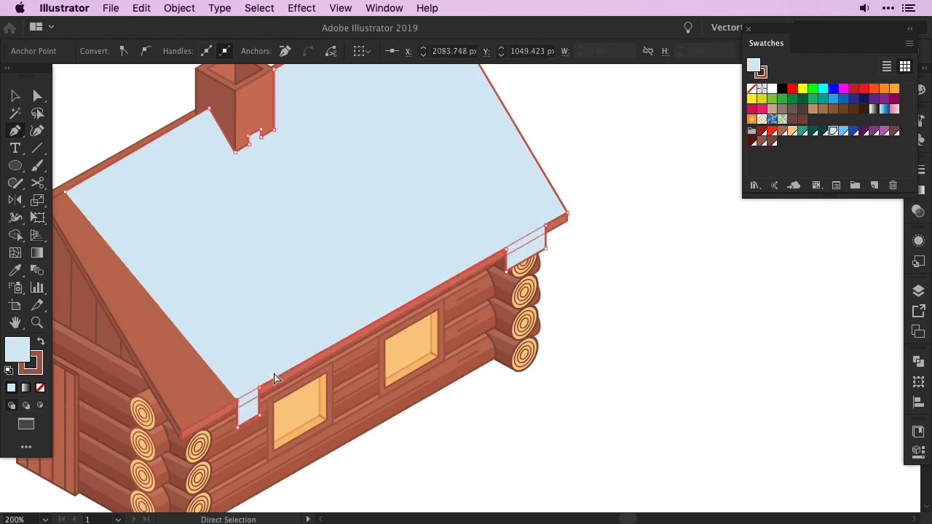
- Trace the snow around the lower-left eave with a drip and close the shape
{"action": "left_click", "coordinate": [225, 375]}
{"action": "left_click", "coordinate": [202, 388]}
{"action": "left_click", "coordinate": [216, 411]}
{"action": "left_click", "coordinate": [181, 431]}
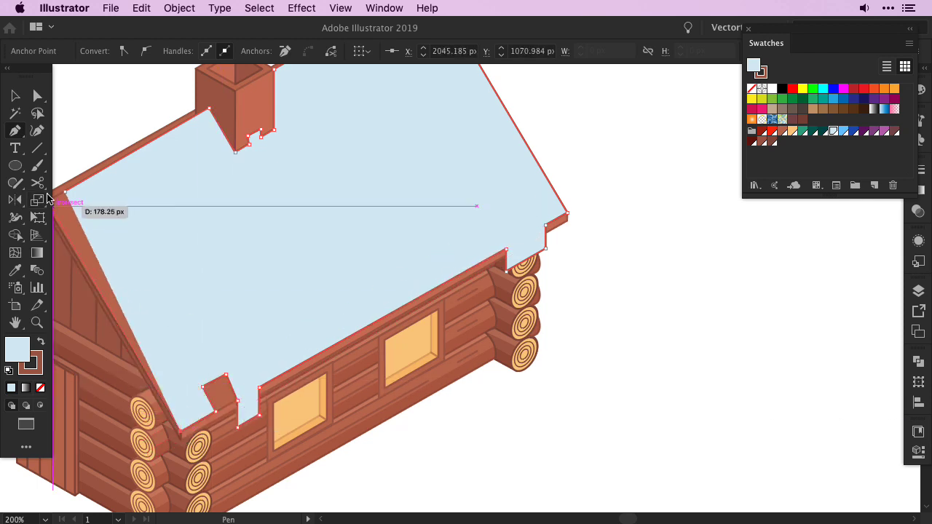
{"action": "scroll", "coordinate": [87, 219], "scroll_direction": "up", "scroll_amount": 2}
{"action": "scroll", "coordinate": [88, 218], "scroll_direction": "left", "scroll_amount": 5}
{"action": "left_click", "coordinate": [138, 249]}
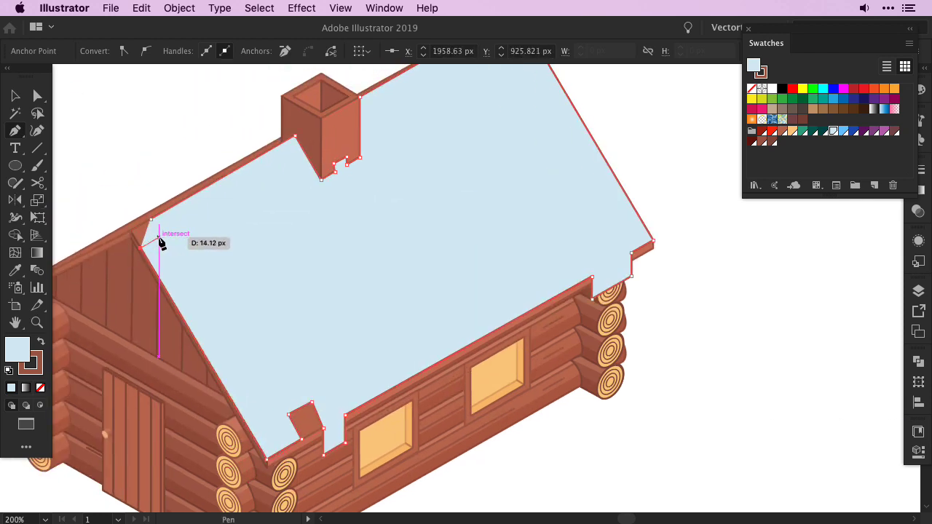
{"action": "left_click", "coordinate": [151, 221]}
{"action": "key", "text": "a"}
{"action": "left_click", "coordinate": [163, 143]}
- Round the snow's upper-left and lower-left eave corners and the drip notch corner
{"action": "mouse_move", "coordinate": [609, 406]}
{"action": "left_mouse_down"}
{"action": "mouse_move", "coordinate": [612, 362]}
{"action": "mouse_move", "coordinate": [628, 333]}
{"action": "left_mouse_up"}
{"action": "left_click", "coordinate": [174, 147]}
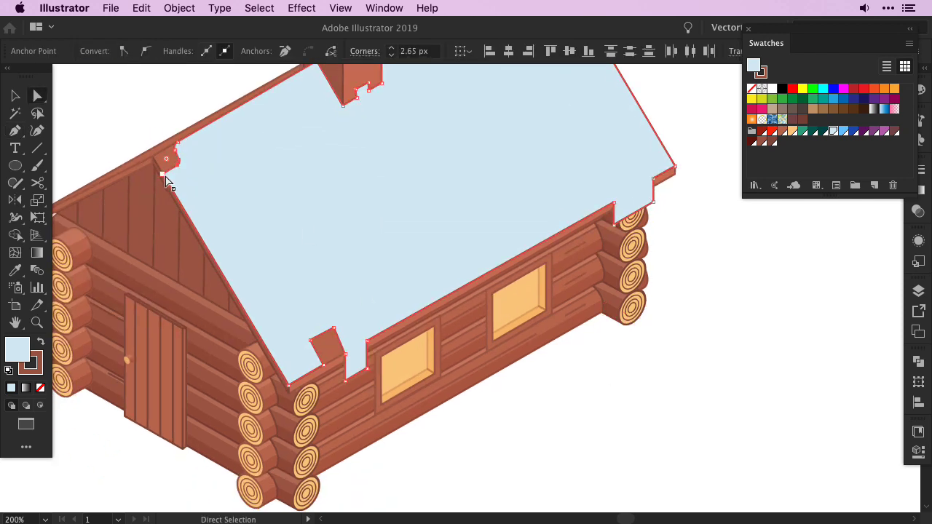
{"action": "left_click_drag", "start_coordinate": [166, 177], "coordinate": [172, 177]}
{"action": "left_click_drag", "start_coordinate": [289, 392], "coordinate": [287, 380]}
{"action": "left_click", "coordinate": [310, 340]}
{"action": "left_click_drag", "start_coordinate": [334, 344], "coordinate": [380, 356]}
- Round the snow's right eave corner and the corners beside the chimney
{"action": "left_click", "coordinate": [614, 204]}
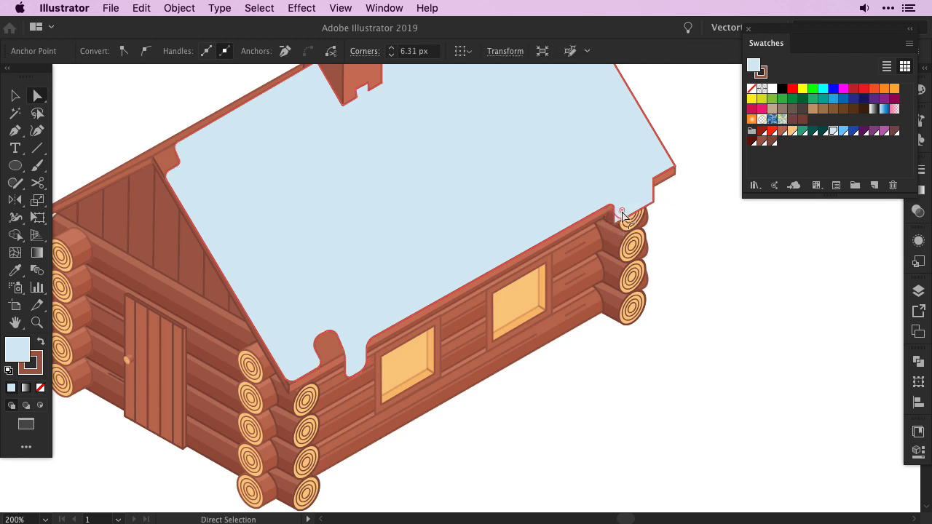
{"action": "left_click_drag", "start_coordinate": [640, 195], "coordinate": [662, 163]}
{"action": "left_click", "coordinate": [674, 106]}
{"action": "left_click_drag", "start_coordinate": [674, 106], "coordinate": [674, 299]}
{"action": "left_click", "coordinate": [539, 145]}
{"action": "left_click", "coordinate": [532, 146]}
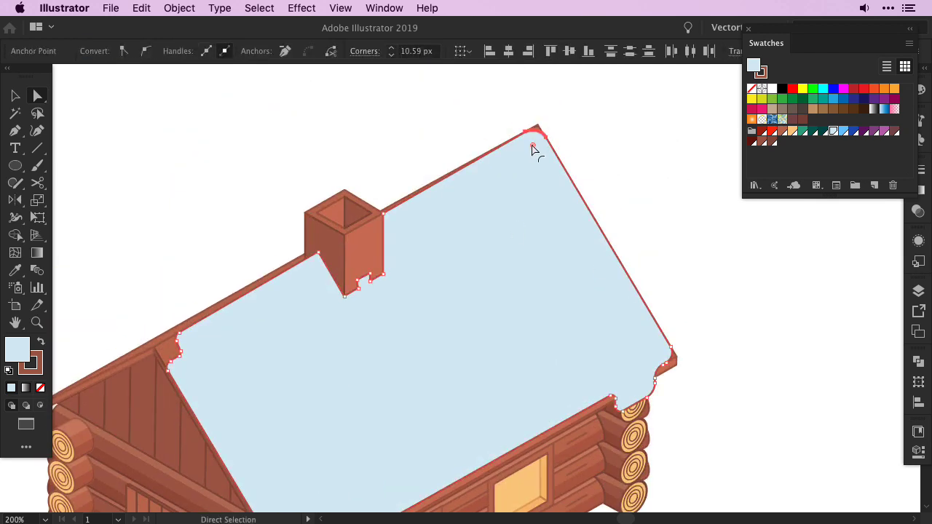
{"action": "left_click", "coordinate": [384, 277]}
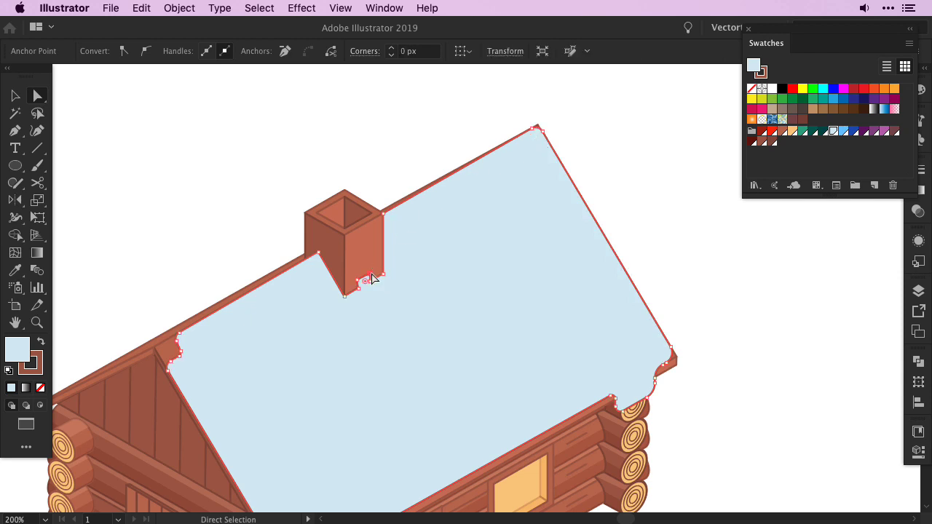
{"action": "left_click_drag", "start_coordinate": [369, 283], "coordinate": [369, 287]}
{"action": "key", "text": "super+shift+a"}
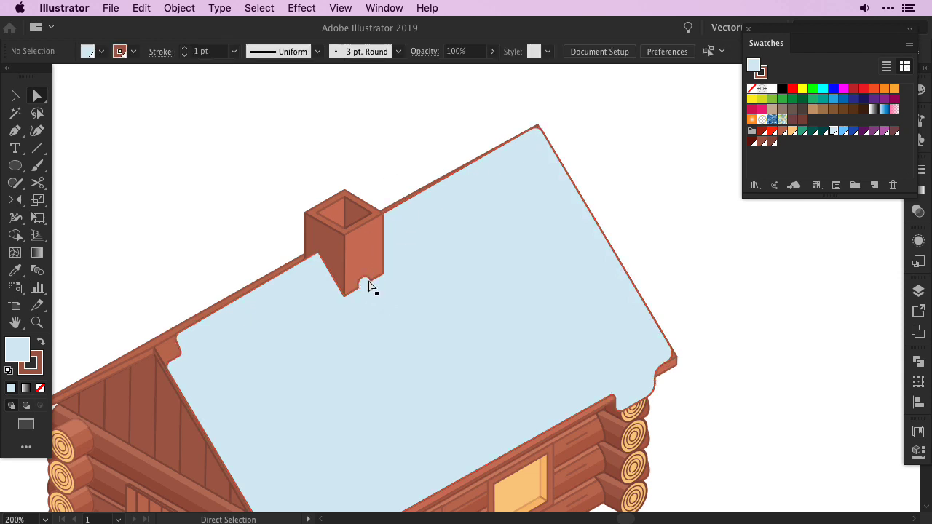
- Draw a closed shadow path from the gable down the lower-left edge of the roof snow
{"action": "left_click", "coordinate": [316, 259]}
{"action": "left_click", "coordinate": [379, 163]}
{"action": "scroll", "coordinate": [510, 226], "scroll_direction": "down", "scroll_amount": 5}
{"action": "scroll", "coordinate": [509, 226], "scroll_direction": "left", "scroll_amount": 4}
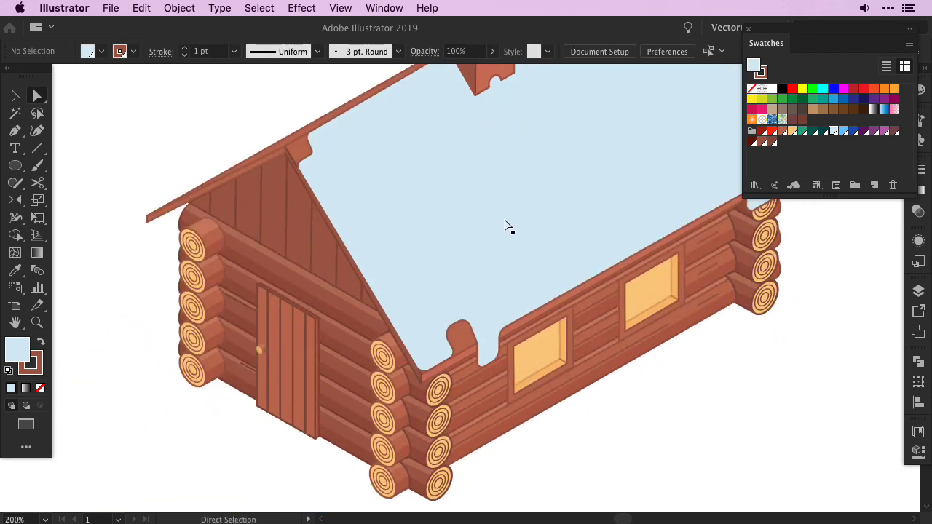
{"action": "left_click", "coordinate": [299, 170]}
{"action": "left_click", "coordinate": [299, 210]}
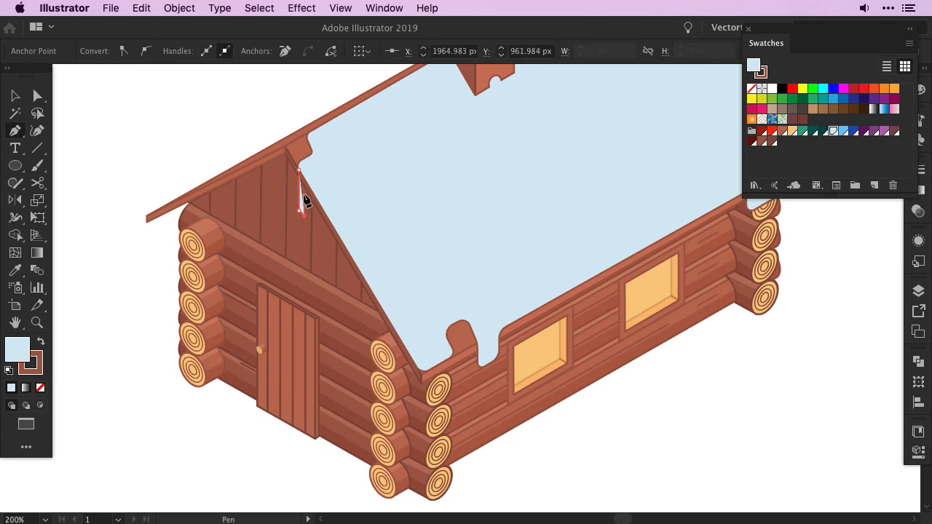
{"action": "left_click", "coordinate": [420, 378]}
{"action": "left_click", "coordinate": [450, 352]}
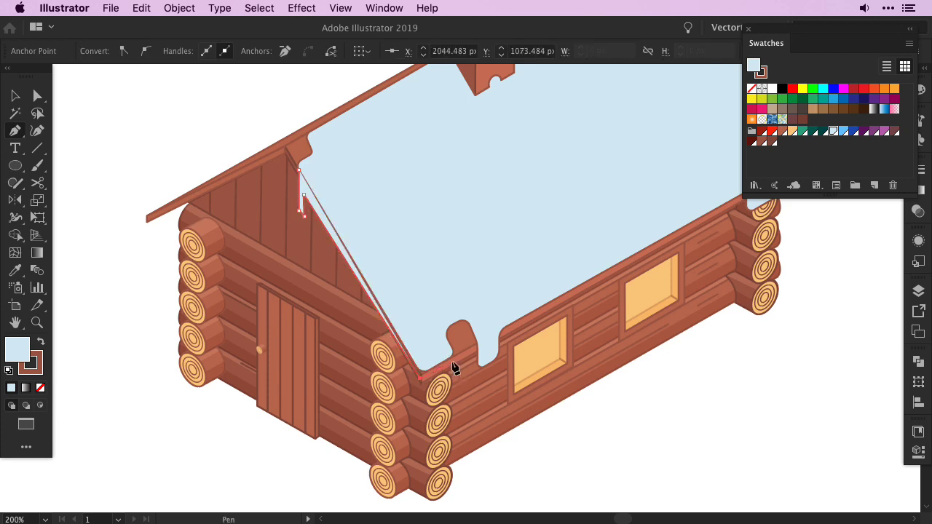
{"action": "left_click", "coordinate": [299, 171]}
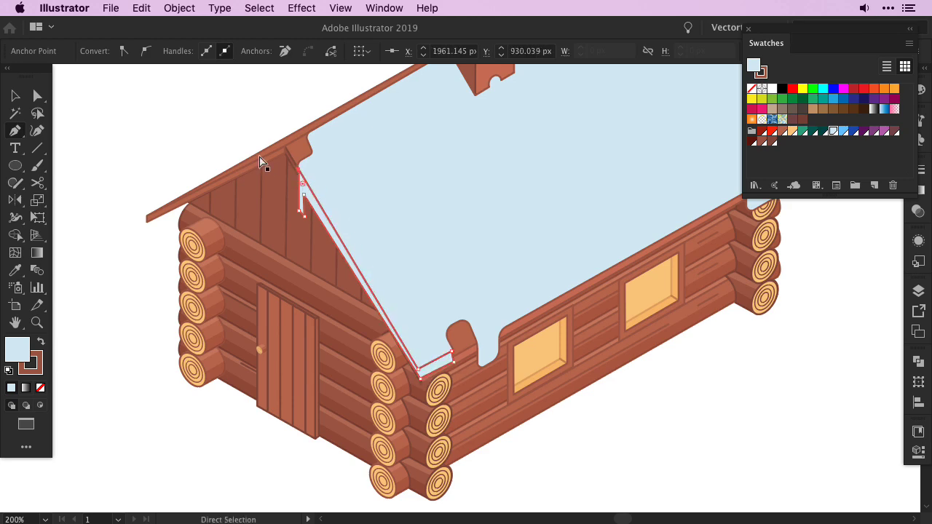
{"action": "left_click", "coordinate": [592, 474], "text": "super"}
- Reshape the shadow path by moving the notch corner anchor and rounding the upper notch
{"action": "key", "text": "z"}
{"action": "left_click_drag", "start_coordinate": [367, 301], "coordinate": [356, 318]}
{"action": "key", "text": "a"}
{"action": "left_click", "coordinate": [364, 328]}
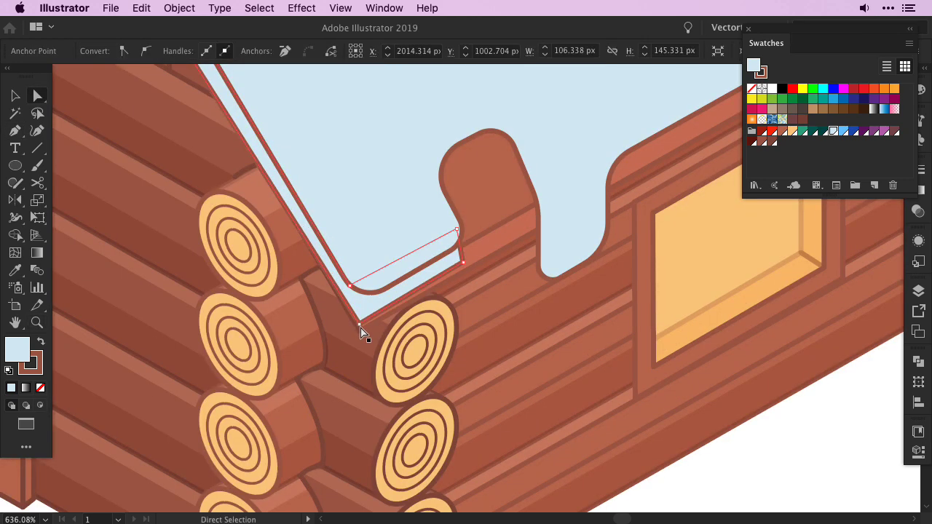
{"action": "left_click", "coordinate": [459, 231]}
{"action": "left_click_drag", "start_coordinate": [459, 232], "coordinate": [467, 263]}
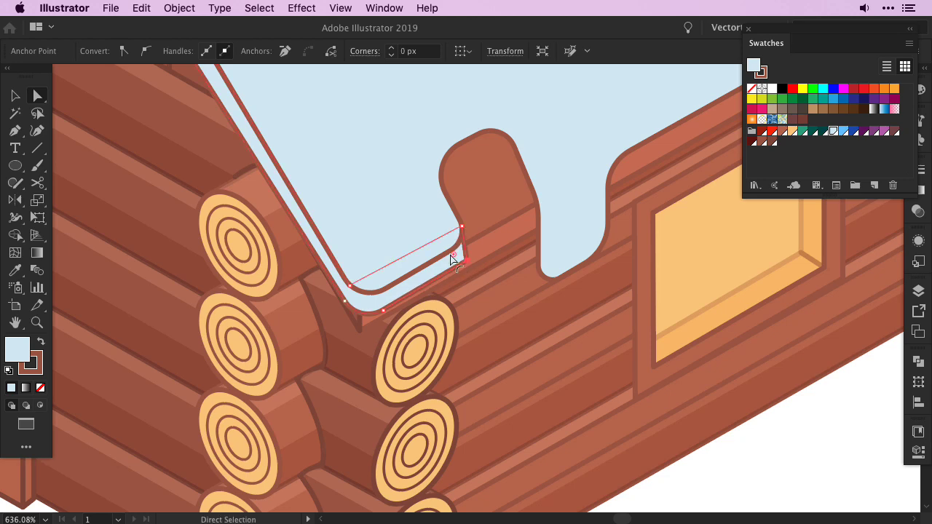
{"action": "scroll", "coordinate": [405, 350], "scroll_direction": "up", "scroll_amount": 10}
{"action": "left_click", "coordinate": [345, 287]}
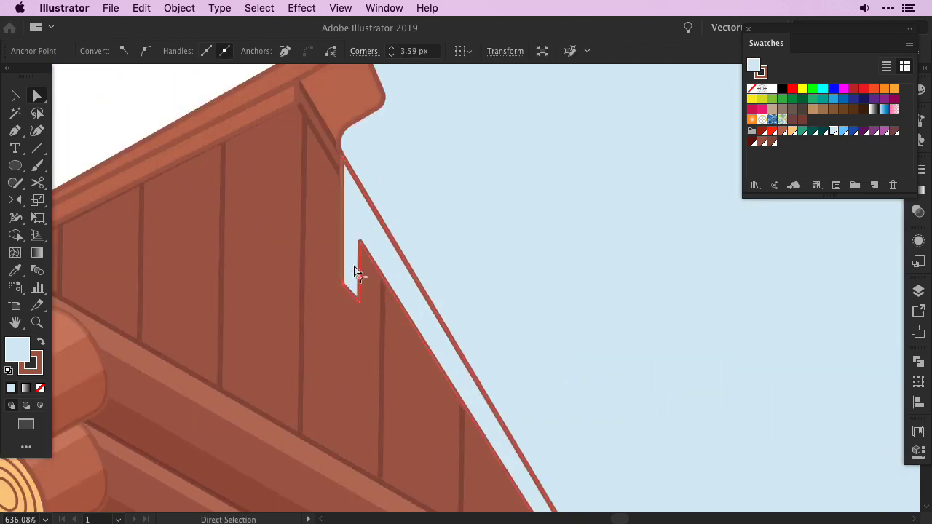
{"action": "left_click_drag", "start_coordinate": [354, 281], "coordinate": [362, 249]}
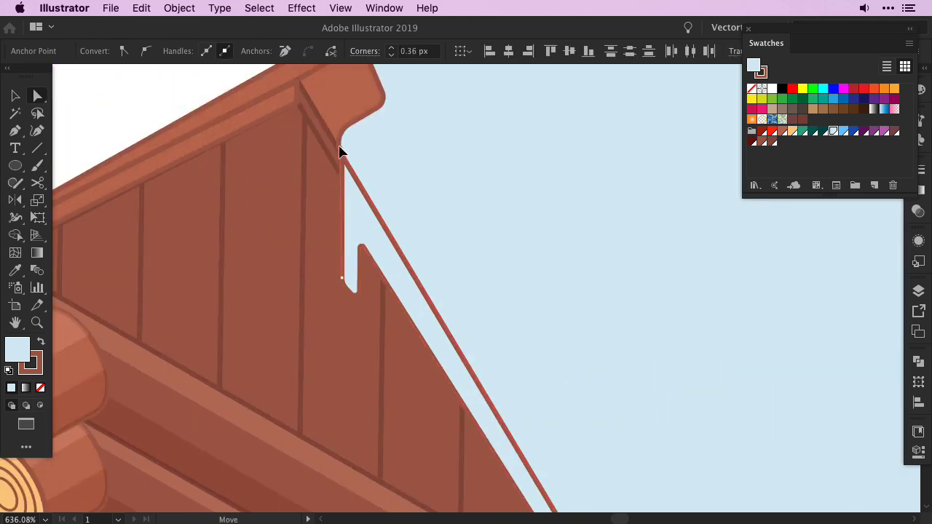
- Fill the shadow strip with a blue-grey colour
{"action": "left_click", "coordinate": [335, 349]}
{"action": "scroll", "coordinate": [408, 291], "scroll_direction": "down", "scroll_amount": 3}
{"action": "left_click", "coordinate": [271, 160]}
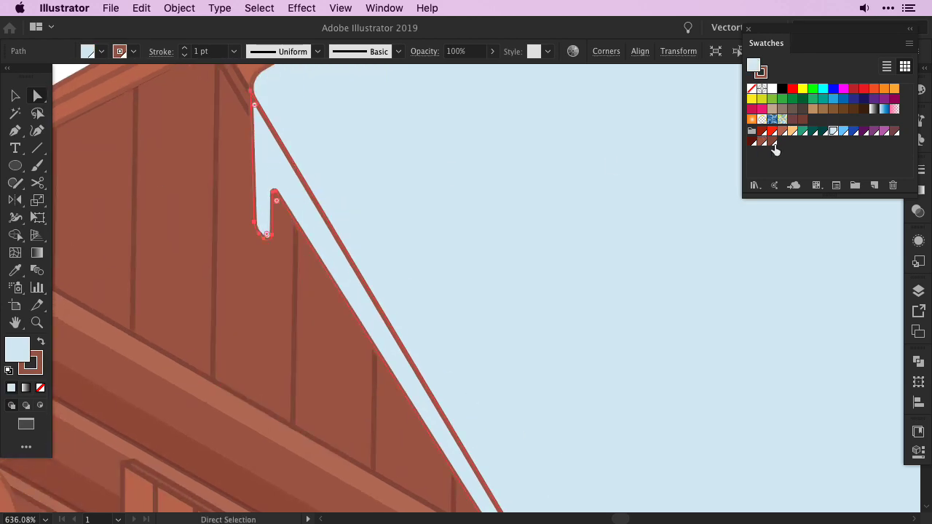
{"action": "key", "text": "x"}
{"action": "double_click", "coordinate": [14, 351]}
{"action": "left_click", "coordinate": [418, 97]}
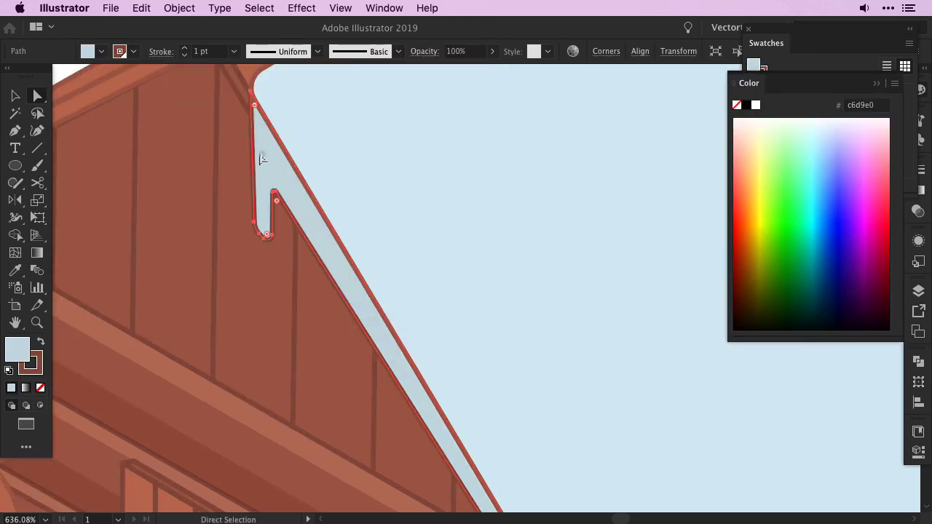
{"action": "double_click", "coordinate": [15, 353]}
{"action": "left_click", "coordinate": [449, 102]}
{"action": "left_click", "coordinate": [766, 43]}
{"action": "key", "text": "ctrl+shift+a"}
{"action": "key", "text": "ctrl+minus"}
{"action": "key", "text": "ctrl+minus"}
{"action": "key", "text": "ctrl+minus"}
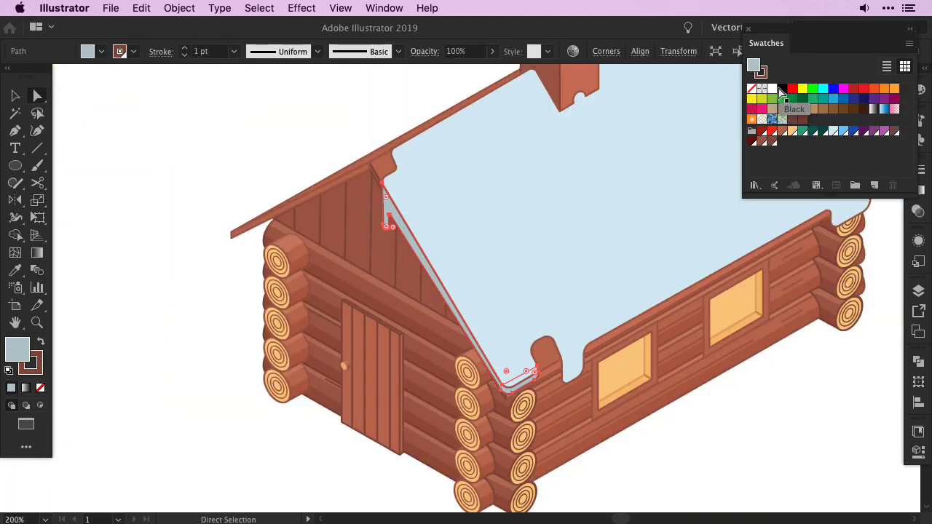
{"action": "left_click_drag", "start_coordinate": [741, 449], "coordinate": [680, 449]}
{"action": "key", "text": "ctrl+plus"}
{"action": "key", "text": "ctrl+plus"}
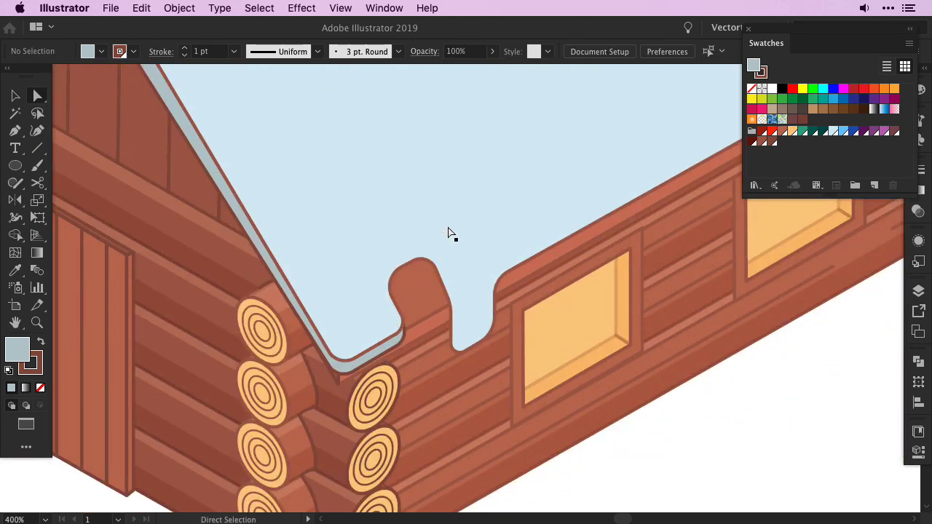
- Trace a closed shading shape around the snow drip over the front wall
{"action": "left_click", "coordinate": [400, 296]}
{"action": "left_click", "coordinate": [434, 272]}
{"action": "key", "text": "Delete"}
{"action": "key", "text": "p"}
{"action": "left_click", "coordinate": [388, 289]}
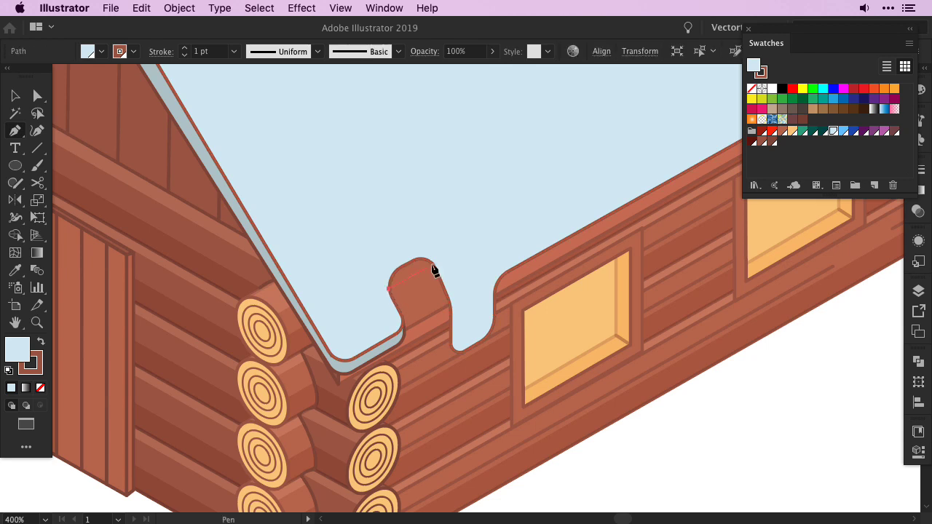
{"action": "left_click", "coordinate": [430, 275]}
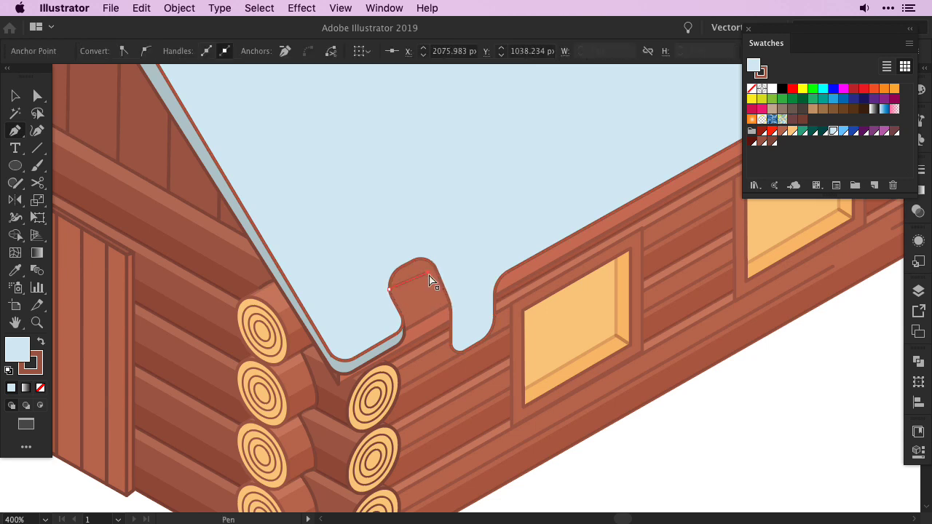
{"action": "left_click", "coordinate": [435, 270]}
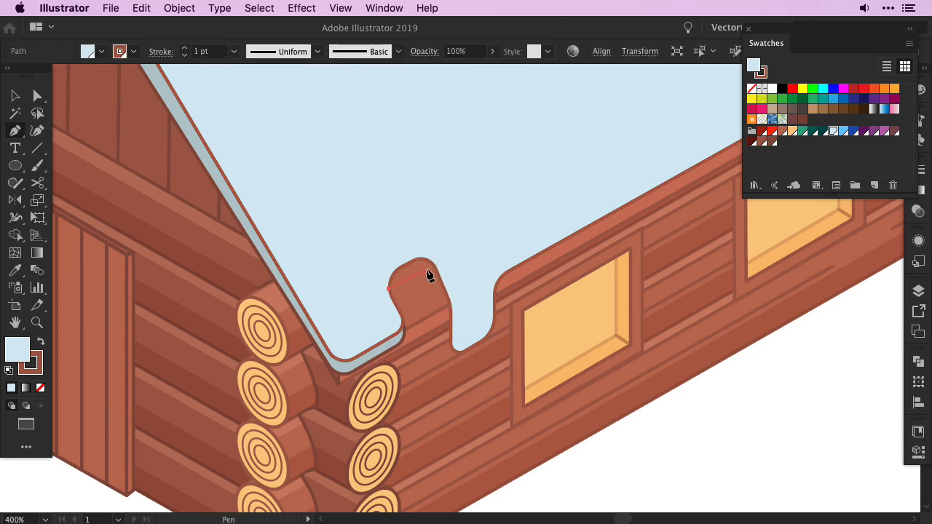
{"action": "left_click", "coordinate": [428, 271]}
{"action": "left_click", "coordinate": [444, 305]}
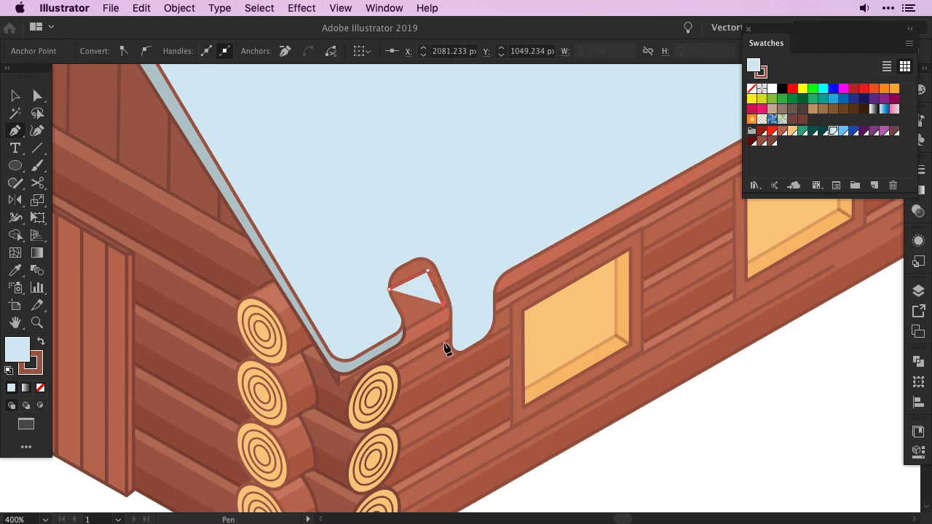
{"action": "left_click", "coordinate": [457, 271]}
{"action": "left_click", "coordinate": [439, 243]}
{"action": "left_click", "coordinate": [403, 245]}
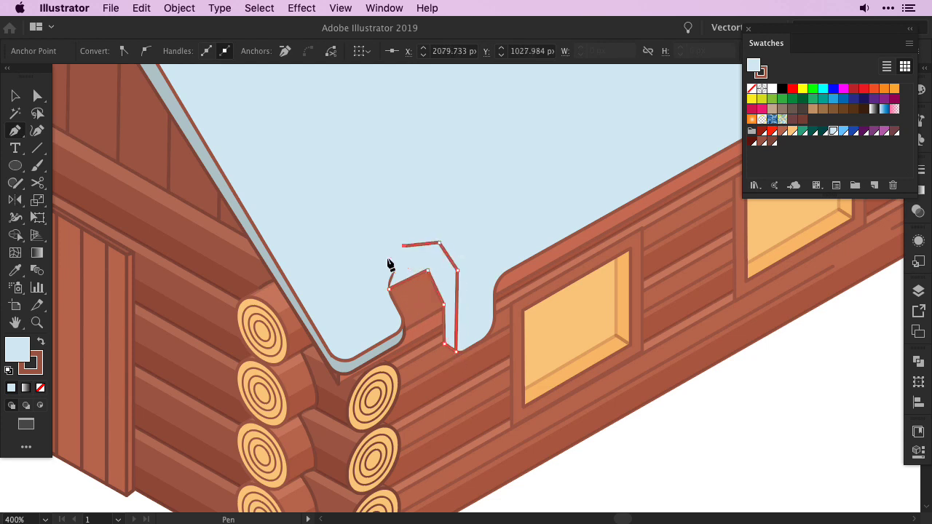
{"action": "left_click", "coordinate": [388, 291]}
- Adjust the drip shape's anchors and round its top corners with live corners
{"action": "key", "text": "a"}
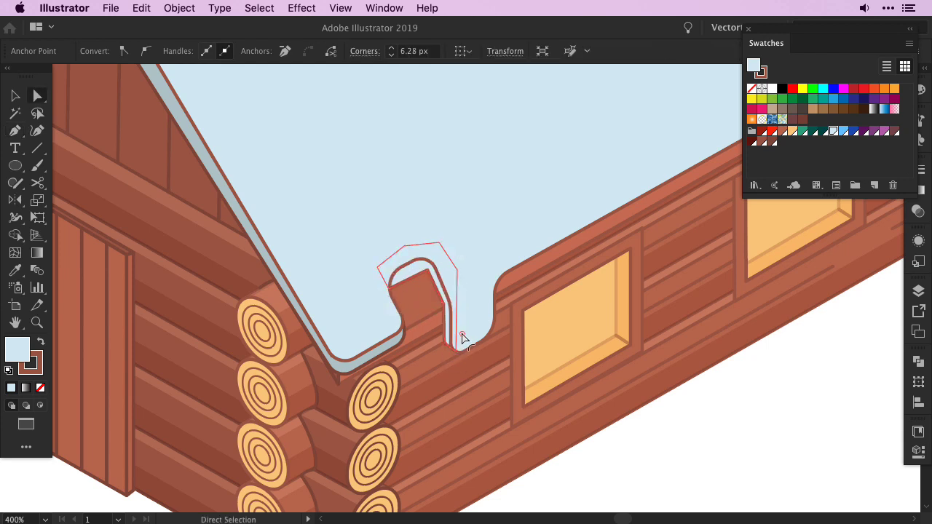
{"action": "mouse_move", "coordinate": [423, 285]}
{"action": "left_mouse_down"}
{"action": "mouse_move", "coordinate": [429, 275]}
{"action": "mouse_move", "coordinate": [416, 291]}
{"action": "left_mouse_up"}
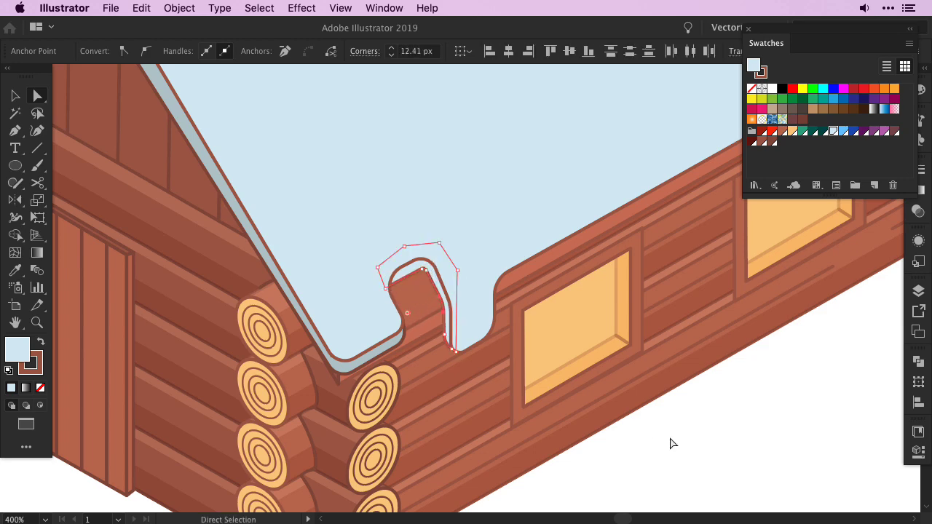
{"action": "key", "text": "ctrl+shift+a"}
{"action": "left_click_drag", "start_coordinate": [676, 332], "coordinate": [585, 366]}
{"action": "scroll", "coordinate": [585, 366], "scroll_direction": "right", "scroll_amount": 10}
{"action": "scroll", "coordinate": [510, 354], "scroll_direction": "up", "scroll_amount": 4}
- Draw a small path at the right roof-end notch and adjust its top anchor
{"action": "key", "text": "p"}
{"action": "left_click", "coordinate": [481, 264]}
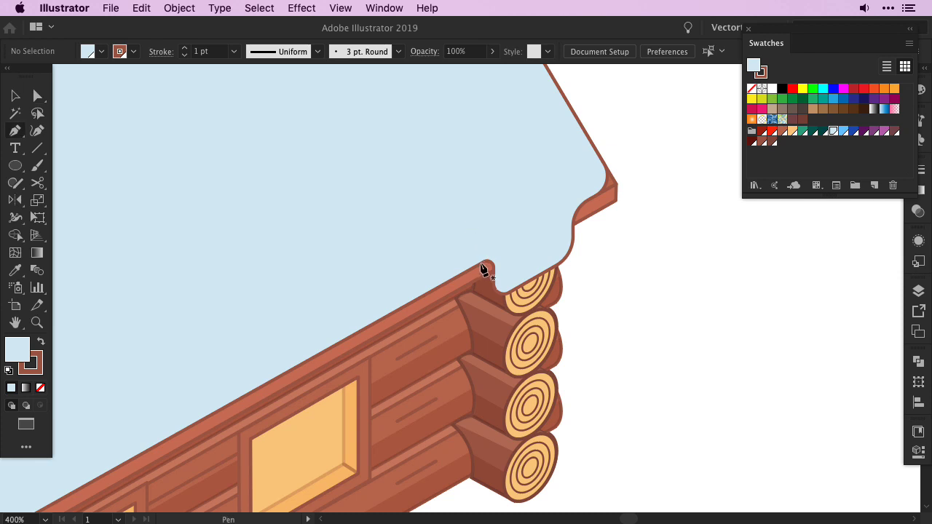
{"action": "left_click", "coordinate": [480, 288]}
{"action": "key", "text": "a"}
{"action": "left_click", "coordinate": [484, 266]}
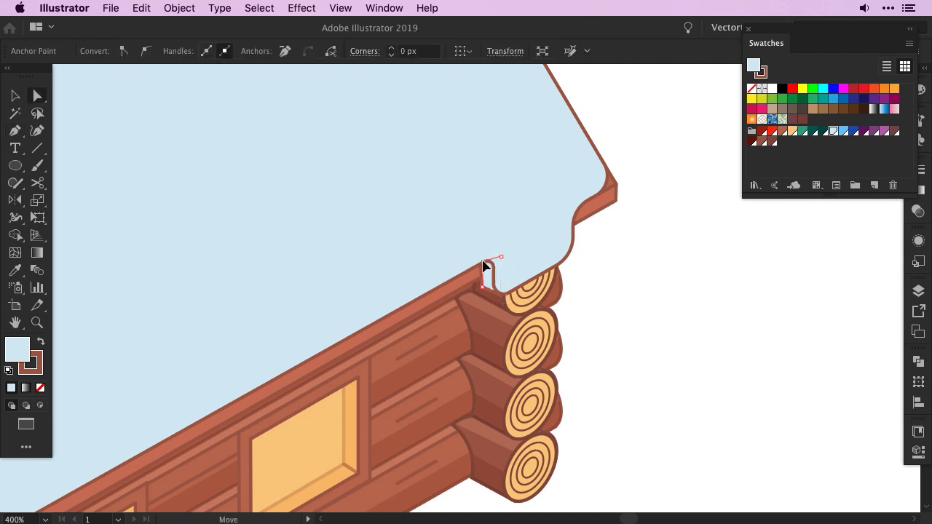
{"action": "key", "text": "ctrl+shift+a"}
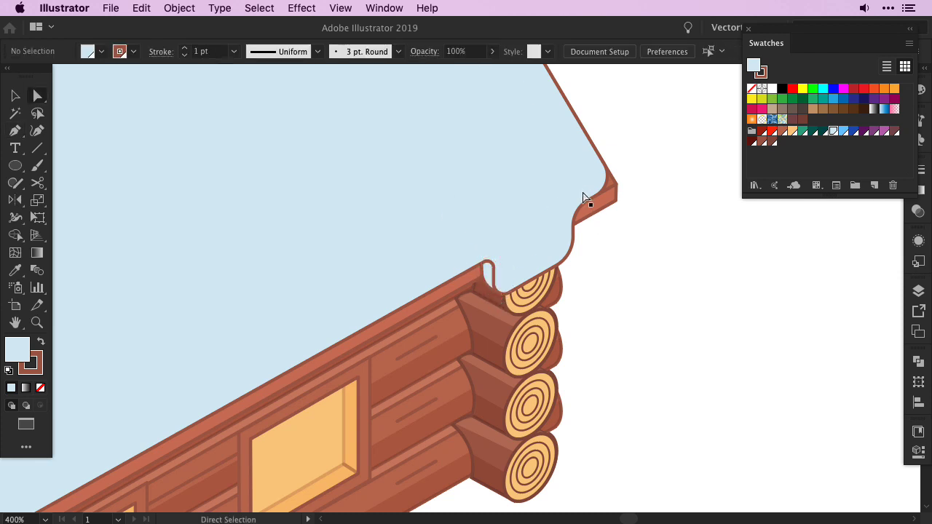
- Draw a closed shading shape at the right roof corner, then view the whole cabin
{"action": "key", "text": "p"}
{"action": "left_click", "coordinate": [607, 179]}
{"action": "left_click", "coordinate": [617, 196]}
{"action": "left_click", "coordinate": [566, 228]}
{"action": "left_click", "coordinate": [558, 198]}
{"action": "key", "text": "a"}
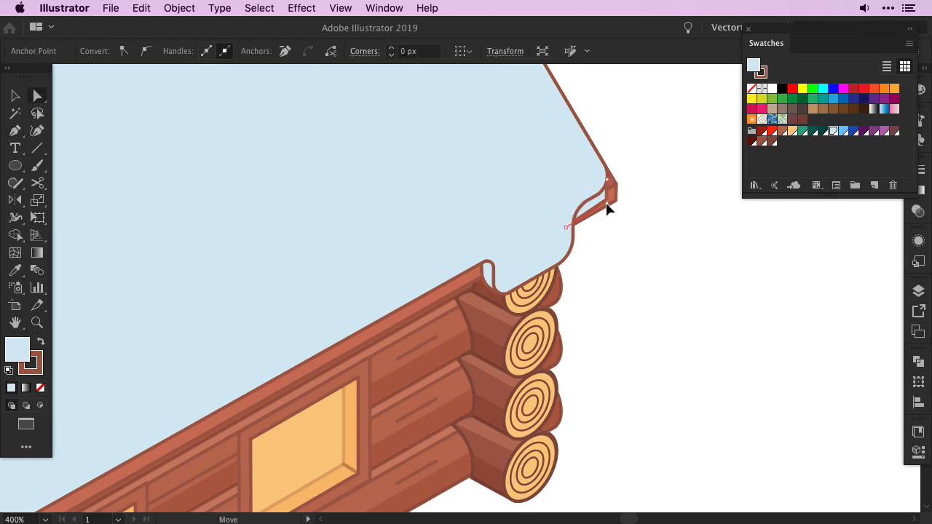
{"action": "left_click", "coordinate": [644, 277]}
{"action": "key", "text": "ctrl+0"}
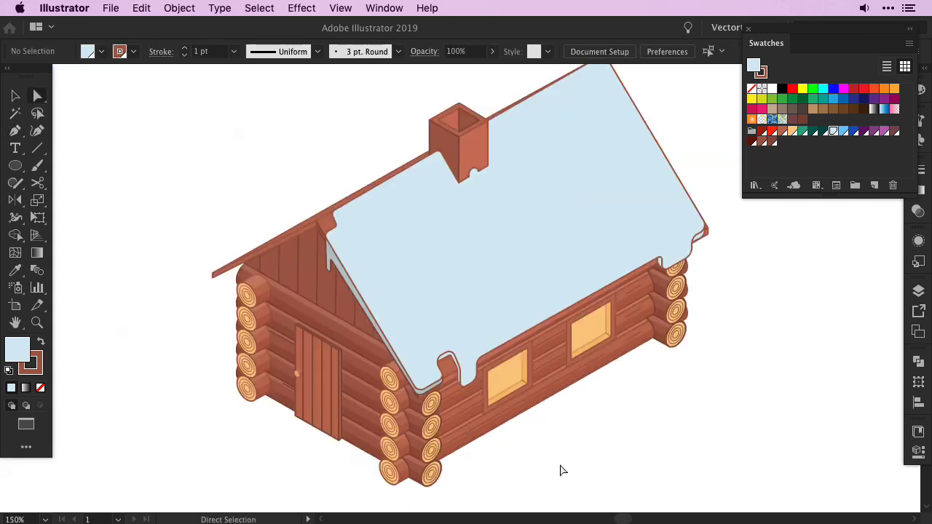
- Add a tiny pale triangle at the bottom of the left gable notch, then zoom back out
{"action": "left_click_drag", "start_coordinate": [273, 183], "coordinate": [381, 208]}
{"action": "key", "text": "p"}
{"action": "left_click", "coordinate": [396, 280]}
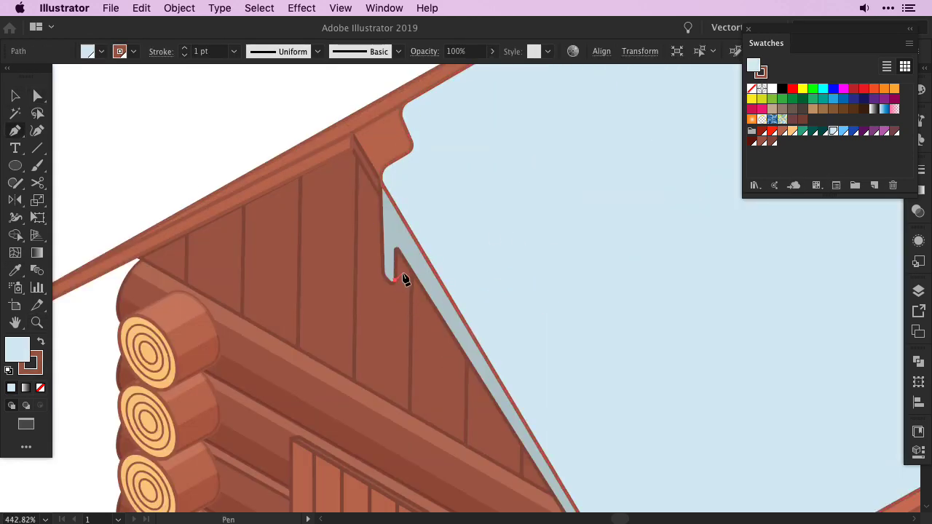
{"action": "key", "text": "v"}
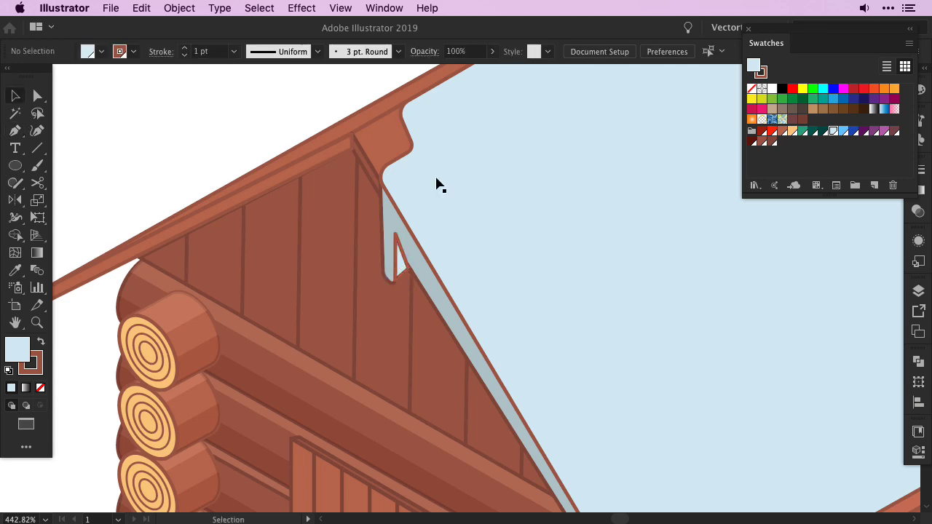
{"action": "key", "text": "a"}
{"action": "key", "text": "x"}
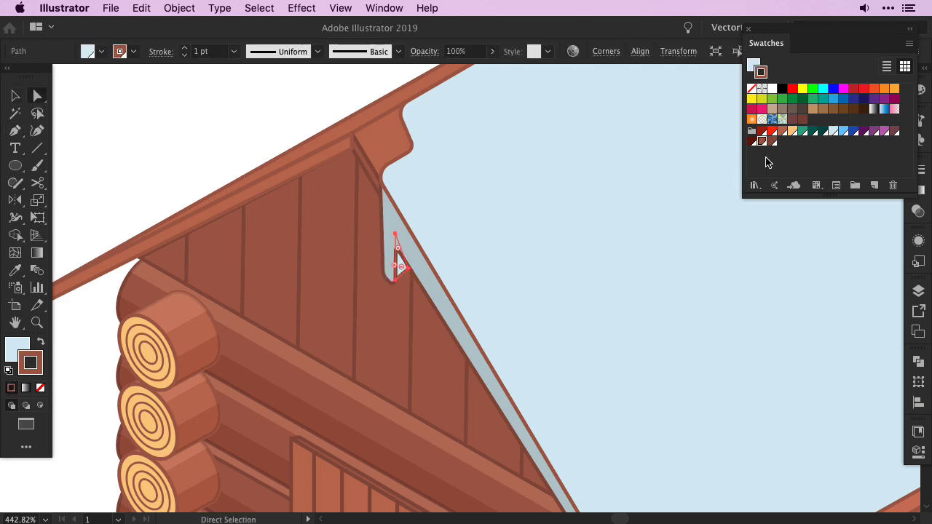
{"action": "key", "text": "ctrl+minus"}
{"action": "key", "text": "ctrl+minus"}
{"action": "key", "text": "ctrl+minus"}
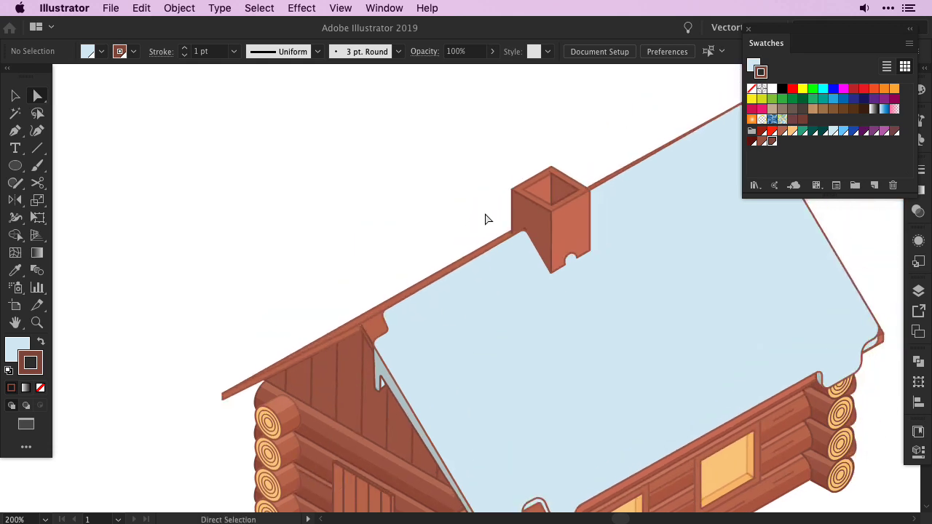
{"action": "left_click", "coordinate": [507, 294]}
{"action": "left_click", "coordinate": [398, 234]}
{"action": "key", "text": "p"}
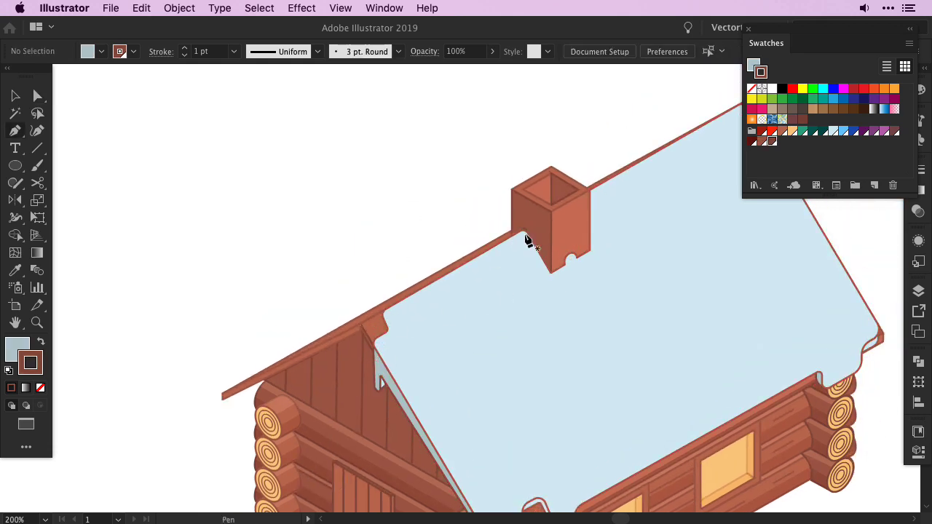
{"action": "left_click", "coordinate": [526, 232], "text": "ctrl"}
{"action": "left_click", "coordinate": [525, 230]}
{"action": "left_click", "coordinate": [369, 312]}
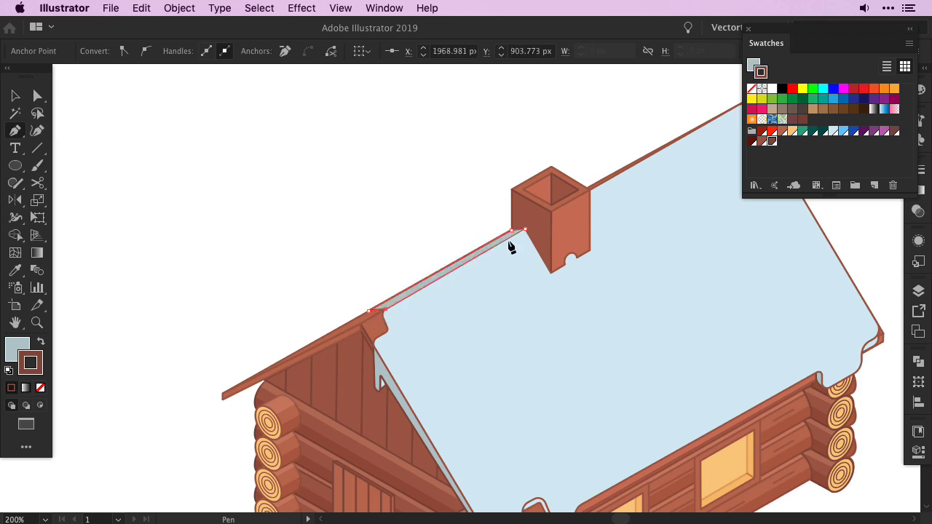
{"action": "left_click", "coordinate": [493, 197], "text": "ctrl"}
{"action": "scroll", "coordinate": [466, 233], "scroll_direction": "up", "scroll_amount": 2}
{"action": "scroll", "coordinate": [466, 233], "scroll_direction": "right", "scroll_amount": 4}
{"action": "left_click", "coordinate": [423, 271]}
{"action": "left_click", "coordinate": [573, 188]}
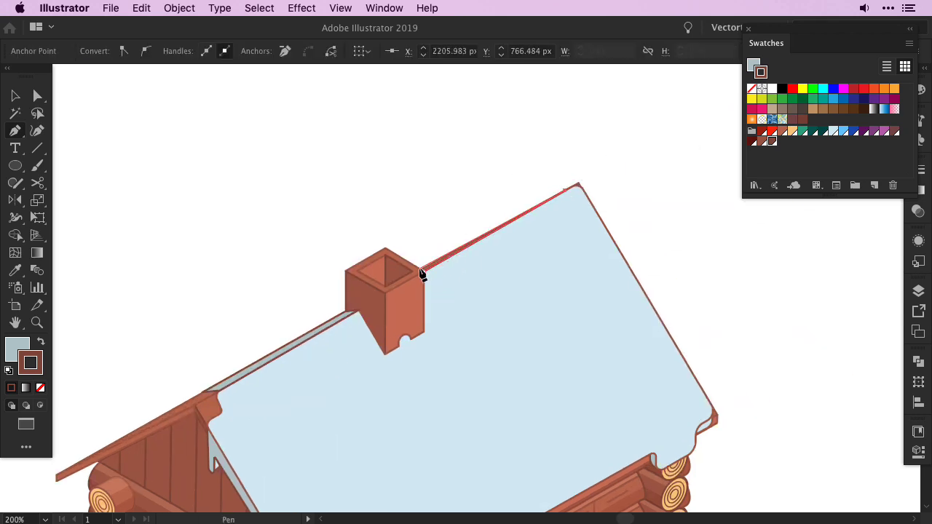
{"action": "key", "text": "a"}
{"action": "left_click", "coordinate": [418, 241]}
{"action": "scroll", "coordinate": [476, 281], "scroll_direction": "down", "scroll_amount": 3}
{"action": "scroll", "coordinate": [476, 281], "scroll_direction": "left", "scroll_amount": 5}
{"action": "scroll", "coordinate": [408, 305], "scroll_direction": "up", "scroll_amount": 2}
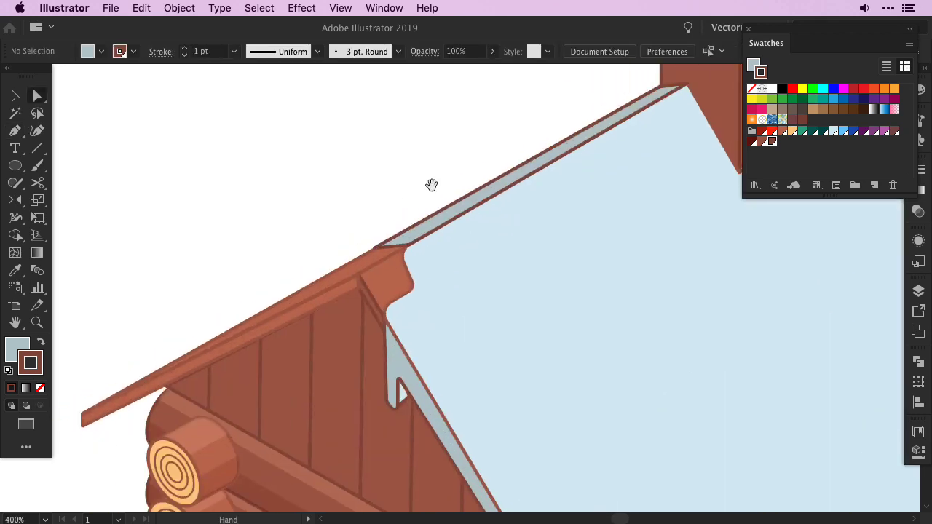
{"action": "left_click", "coordinate": [374, 243]}
{"action": "left_click", "coordinate": [355, 229]}
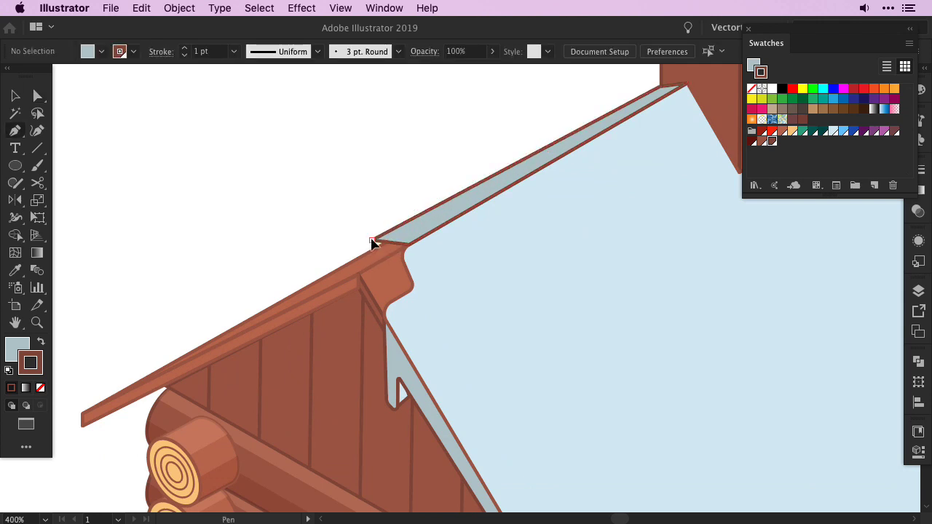
{"action": "left_click", "coordinate": [371, 243], "text": "ctrl"}
{"action": "key", "text": "a"}
{"action": "left_click", "coordinate": [379, 245]}
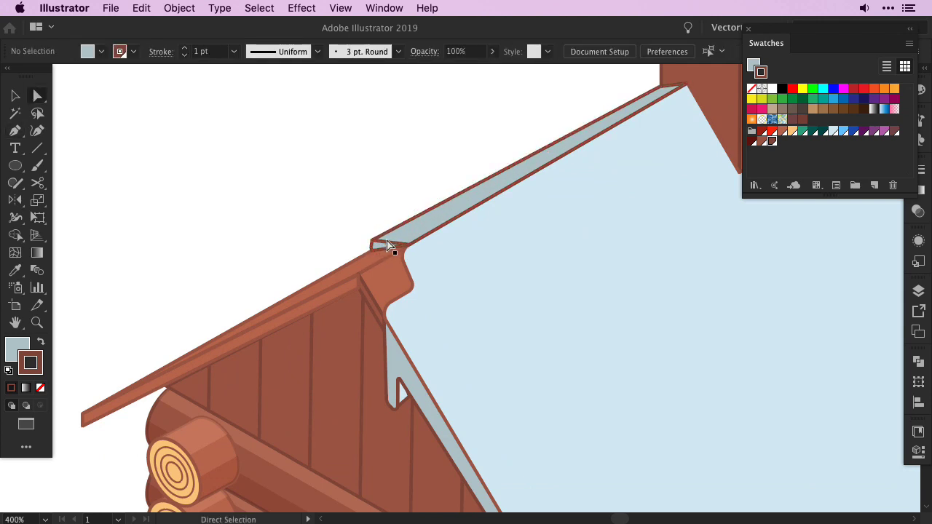
{"action": "scroll", "coordinate": [397, 247], "scroll_direction": "up", "scroll_amount": 5}
{"action": "left_click", "coordinate": [283, 310]}
{"action": "left_click", "coordinate": [288, 284]}
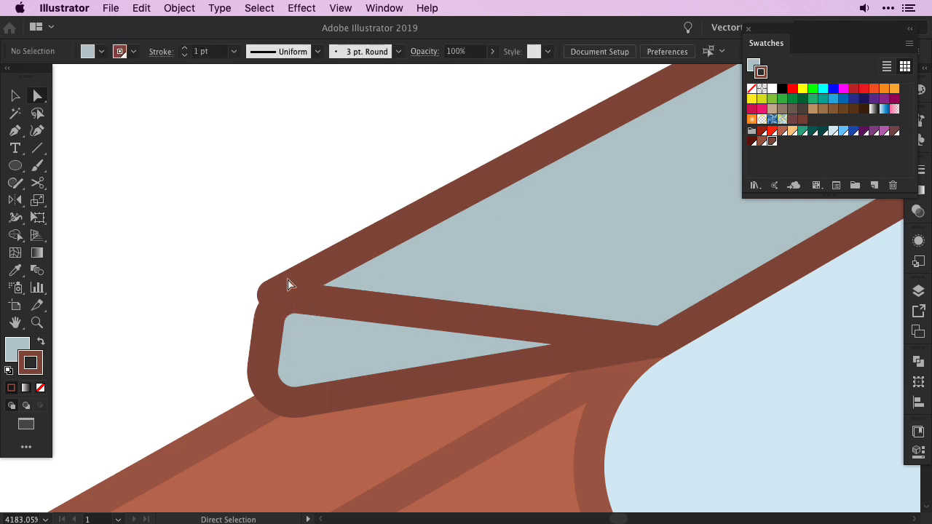
{"action": "left_click", "coordinate": [291, 303]}
{"action": "scroll", "coordinate": [262, 257], "scroll_direction": "down", "scroll_amount": 3}
{"action": "scroll", "coordinate": [262, 257], "scroll_direction": "down", "scroll_amount": 3}
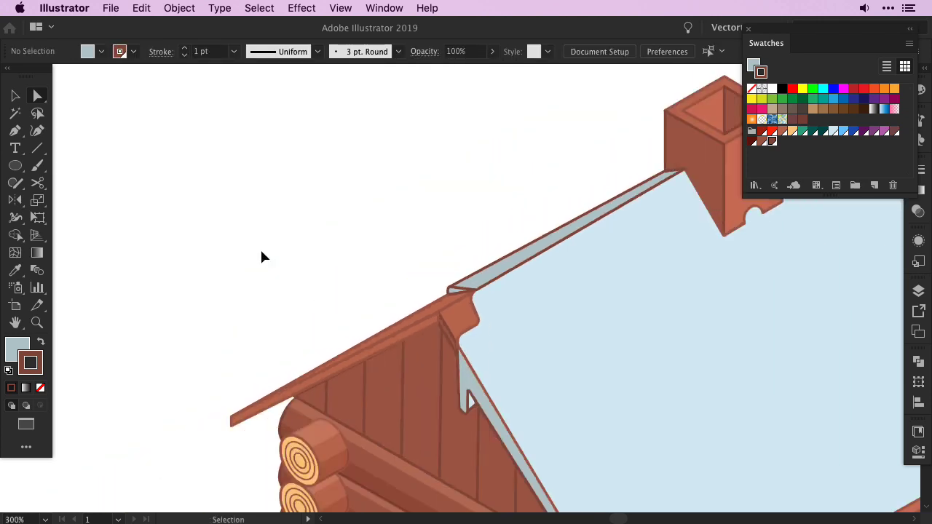
{"action": "key", "text": "v"}
{"action": "scroll", "coordinate": [263, 257], "scroll_direction": "down", "scroll_amount": 3}
{"action": "scroll", "coordinate": [406, 214], "scroll_direction": "up", "scroll_amount": 1}
{"action": "scroll", "coordinate": [661, 364], "scroll_direction": "right", "scroll_amount": 3}
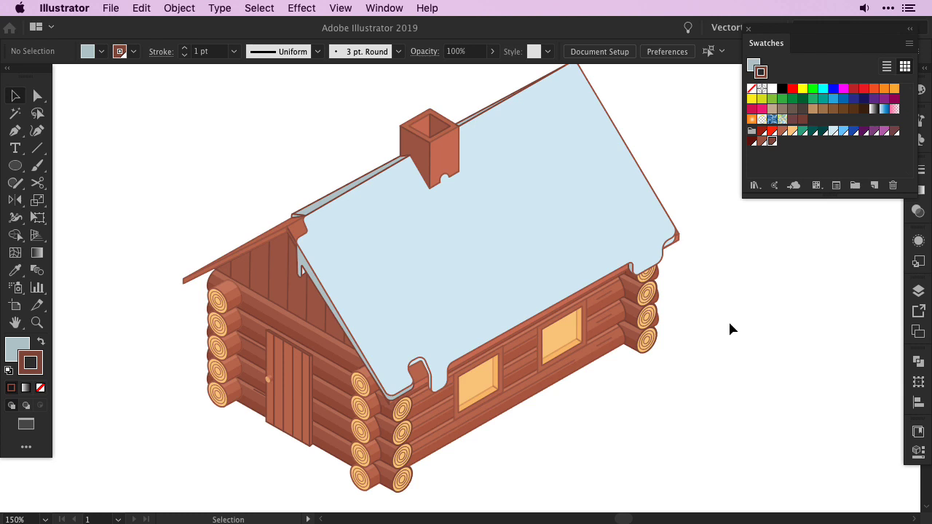
- Set the drawing colours to no fill and a near-white stroke
{"action": "left_click", "coordinate": [423, 284]}
{"action": "key", "text": "a"}
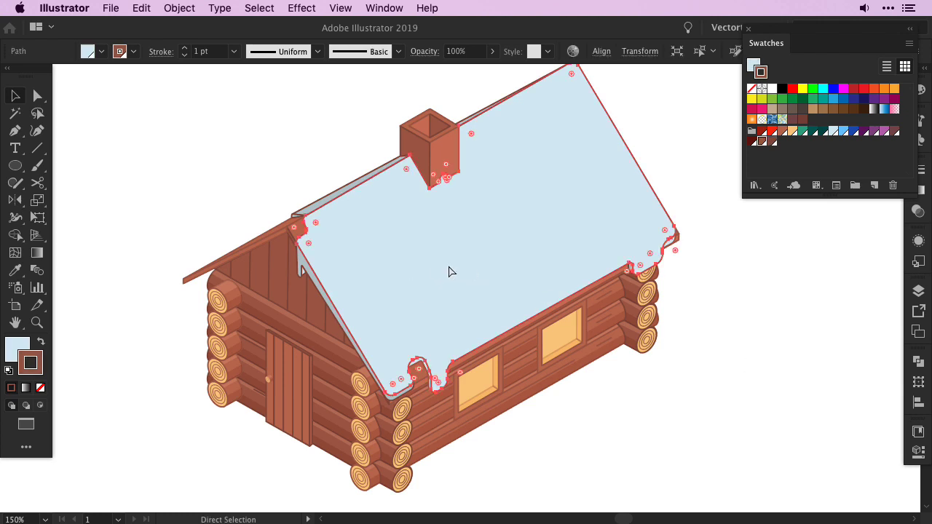
{"action": "left_click", "coordinate": [767, 310]}
{"action": "left_click", "coordinate": [772, 89]}
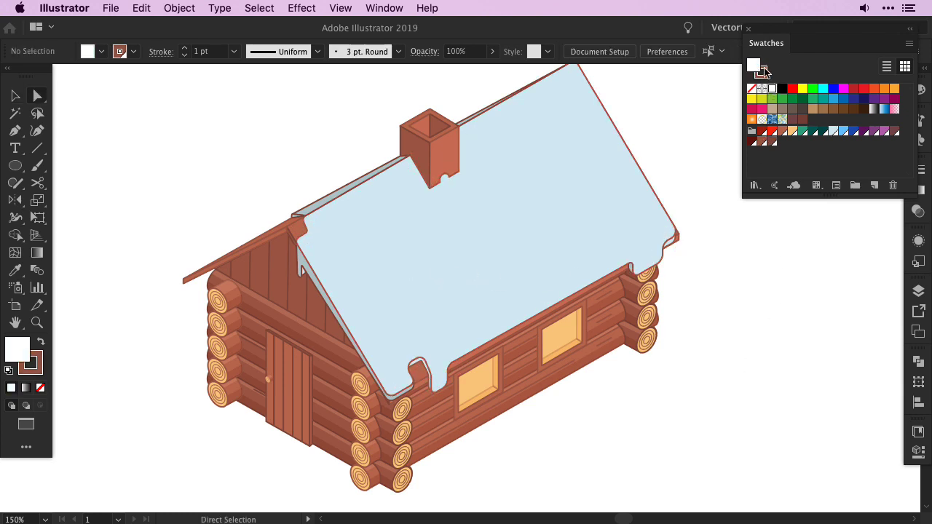
{"action": "left_click", "coordinate": [40, 390]}
{"action": "double_click", "coordinate": [16, 352]}
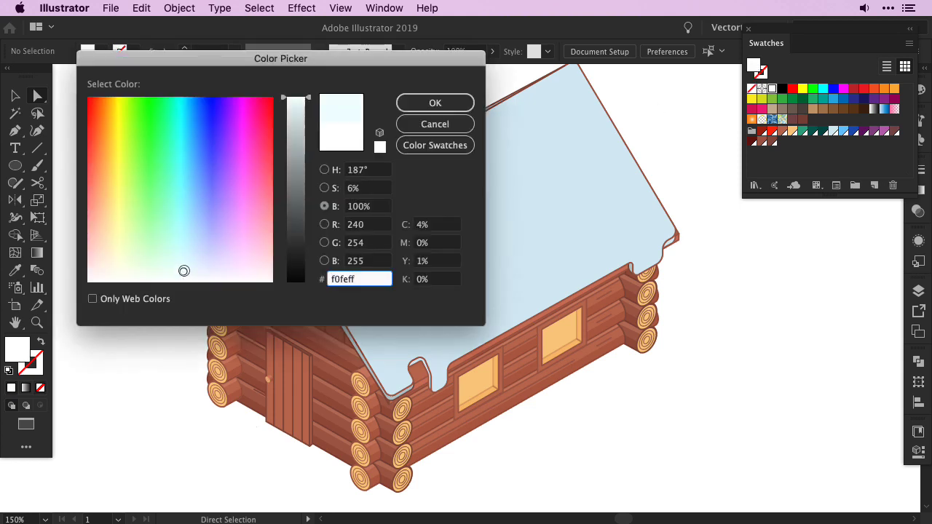
{"action": "key", "text": "Return"}
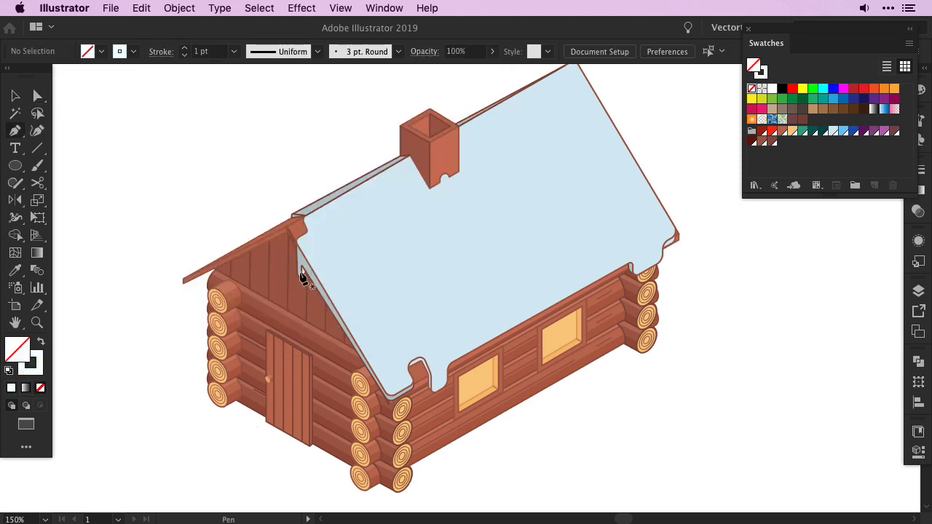
- Draw two white curves sweeping across the roof snow
{"action": "left_click", "coordinate": [302, 274]}
{"action": "left_click_drag", "start_coordinate": [641, 178], "coordinate": [699, 95]}
{"action": "left_click_drag", "start_coordinate": [625, 193], "coordinate": [614, 239]}
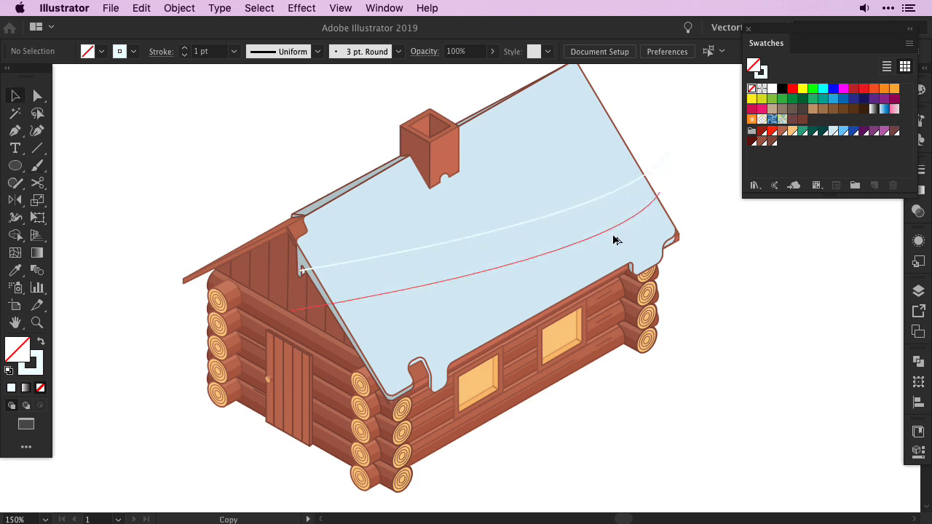
{"action": "key", "text": "a"}
{"action": "left_click_drag", "start_coordinate": [302, 312], "coordinate": [304, 341]}
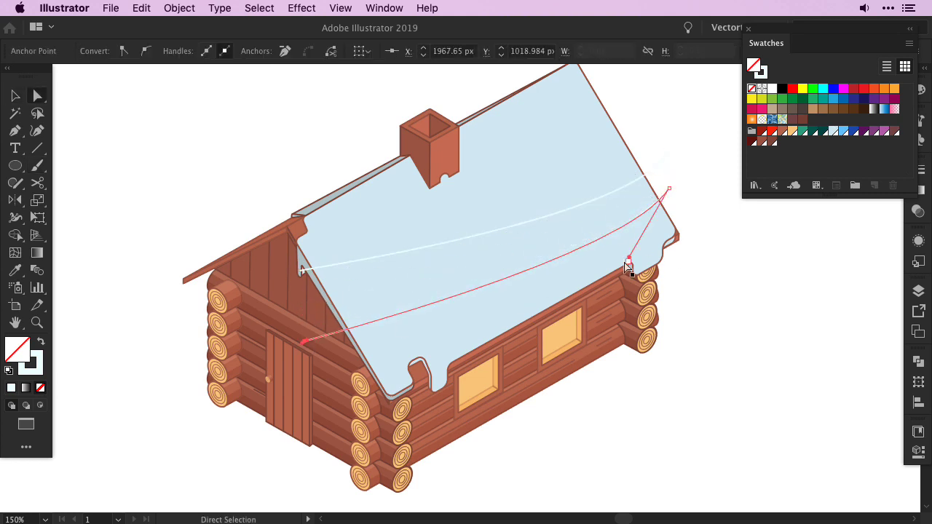
{"action": "left_click", "coordinate": [705, 244]}
- Draw a jagged path along the roof's lower edge and select it with the roof snow
{"action": "left_click_drag", "start_coordinate": [361, 362], "coordinate": [381, 352]}
{"action": "left_click", "coordinate": [391, 374]}
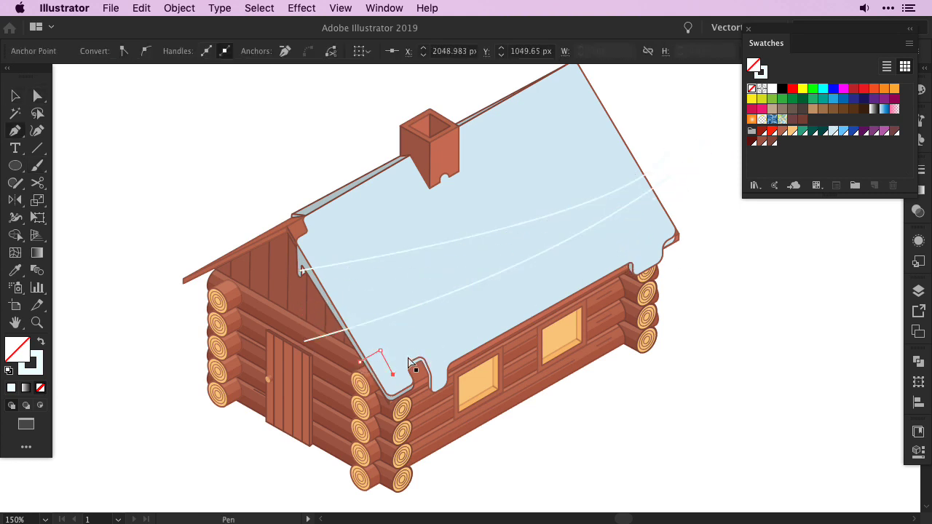
{"action": "left_click", "coordinate": [691, 214]}
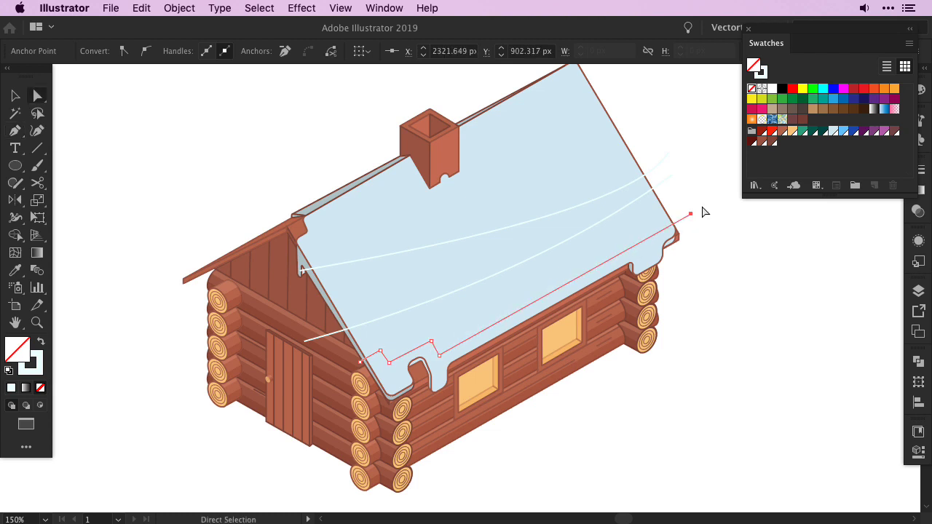
{"action": "left_click", "coordinate": [647, 234], "text": "shift"}
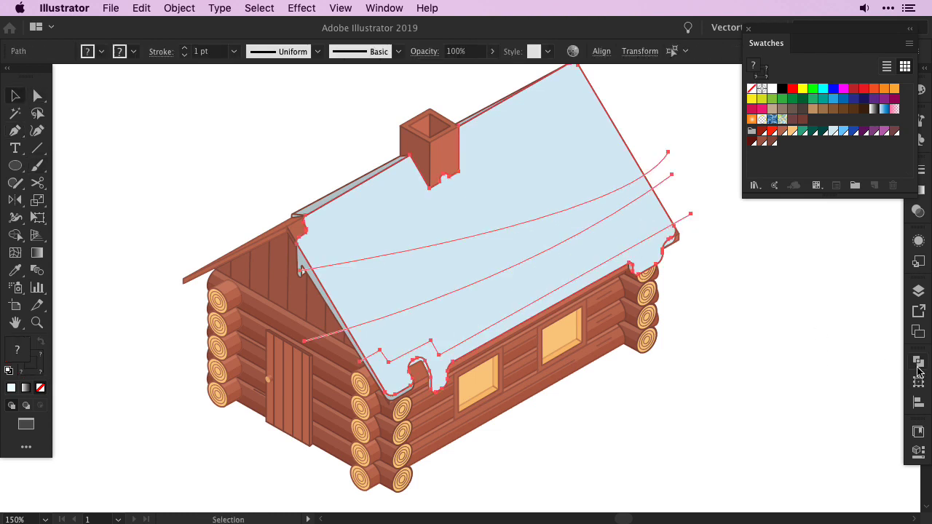
- Divide the roof snow along the curves and recolour the bands a lighter blue
{"action": "left_click", "coordinate": [918, 361]}
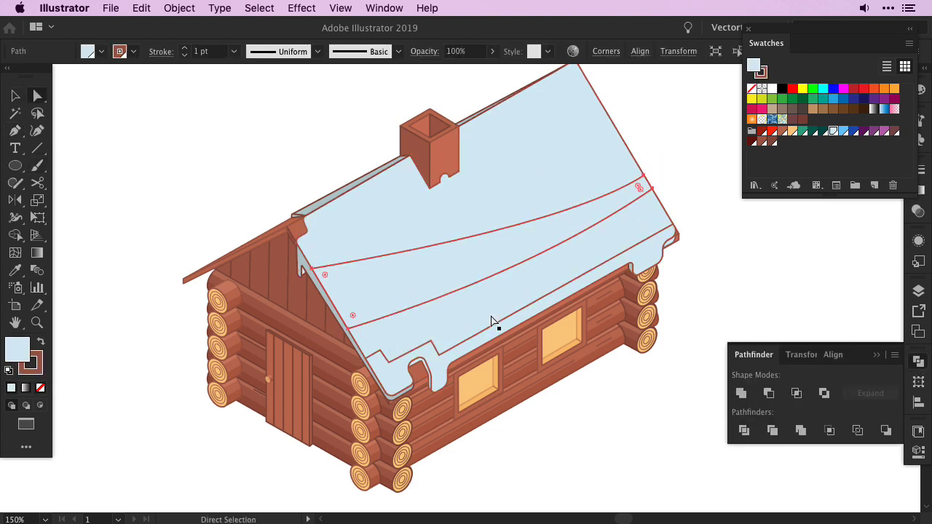
{"action": "key", "text": "a"}
{"action": "key", "text": "x"}
{"action": "key", "text": "slash"}
{"action": "double_click", "coordinate": [18, 348]}
{"action": "left_click", "coordinate": [187, 258]}
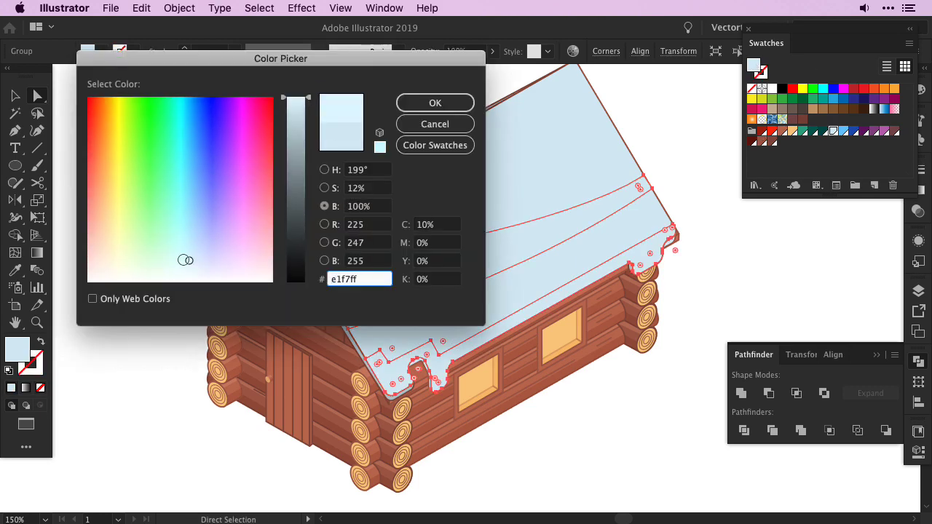
{"action": "left_click", "coordinate": [435, 102]}
{"action": "left_click", "coordinate": [716, 251]}
- Inset the lighter snow bands with a -4 px offset path and round their corners
{"action": "left_click", "coordinate": [435, 312]}
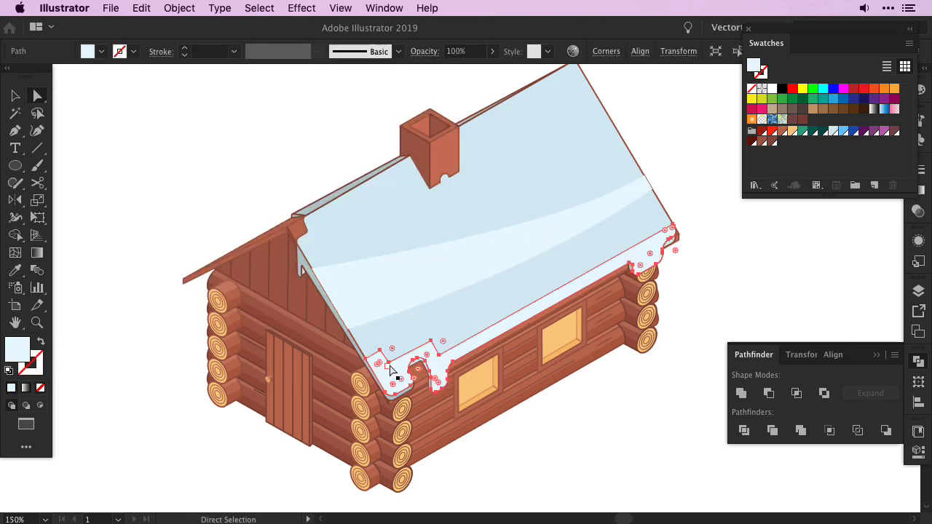
{"action": "left_click", "coordinate": [141, 8]}
{"action": "left_click", "coordinate": [383, 382]}
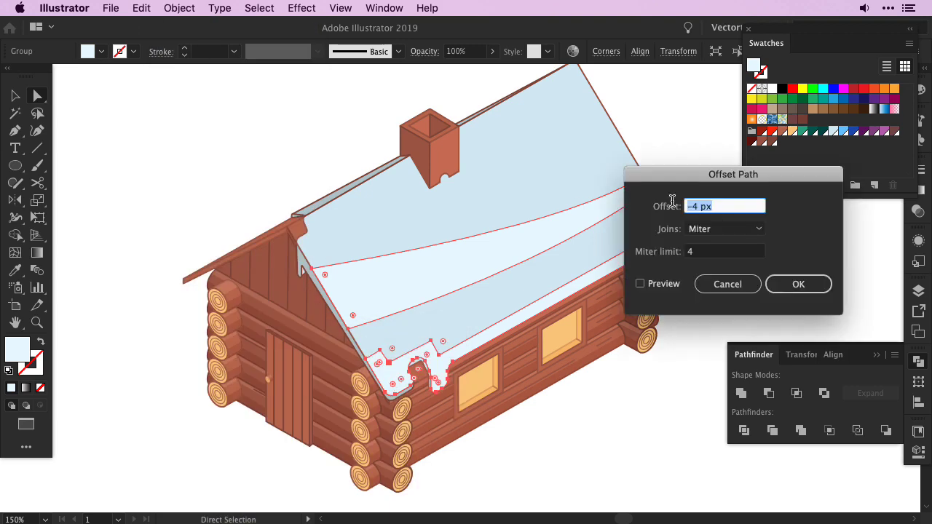
{"action": "left_click", "coordinate": [640, 283]}
{"action": "left_click", "coordinate": [687, 206]}
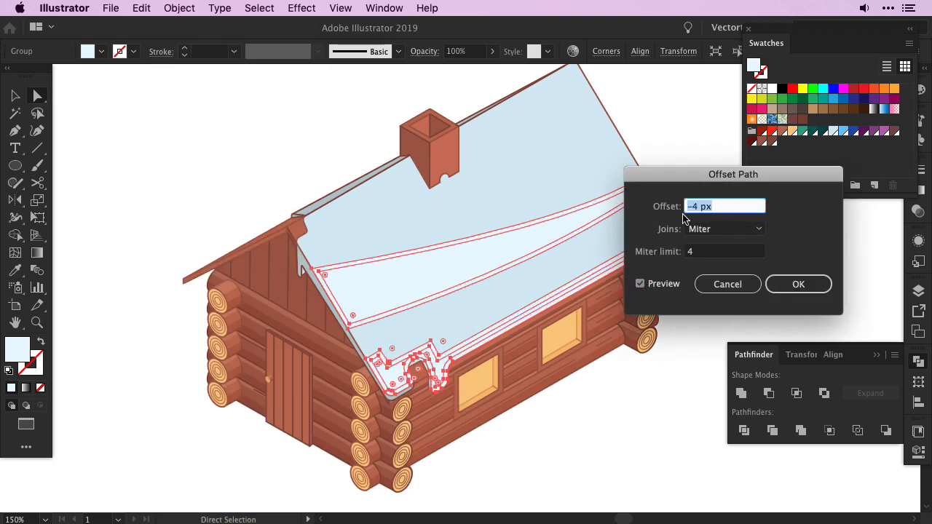
{"action": "key", "text": "Down"}
{"action": "key", "text": "Down"}
{"action": "left_click", "coordinate": [798, 284]}
{"action": "scroll", "coordinate": [368, 324], "scroll_direction": "up", "scroll_amount": 5}
{"action": "key", "text": "ctrl+shift+a"}
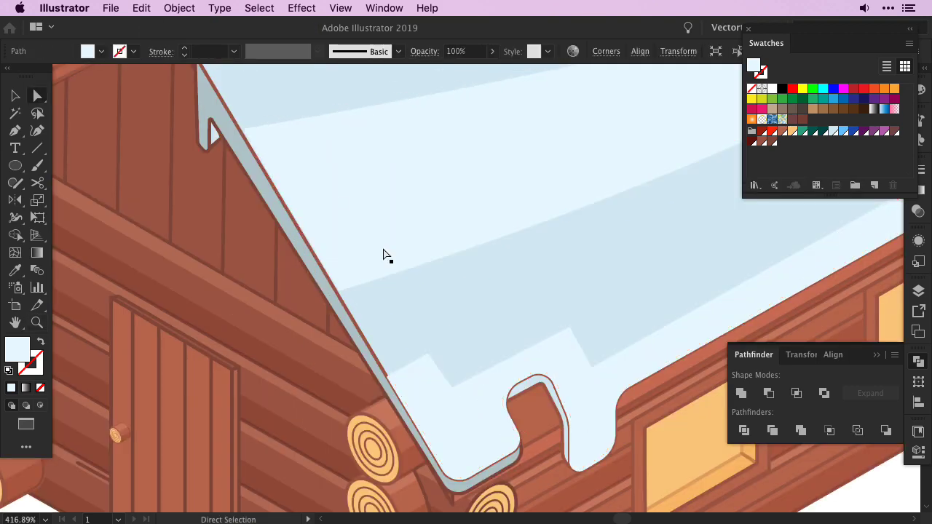
{"action": "left_click", "coordinate": [420, 376]}
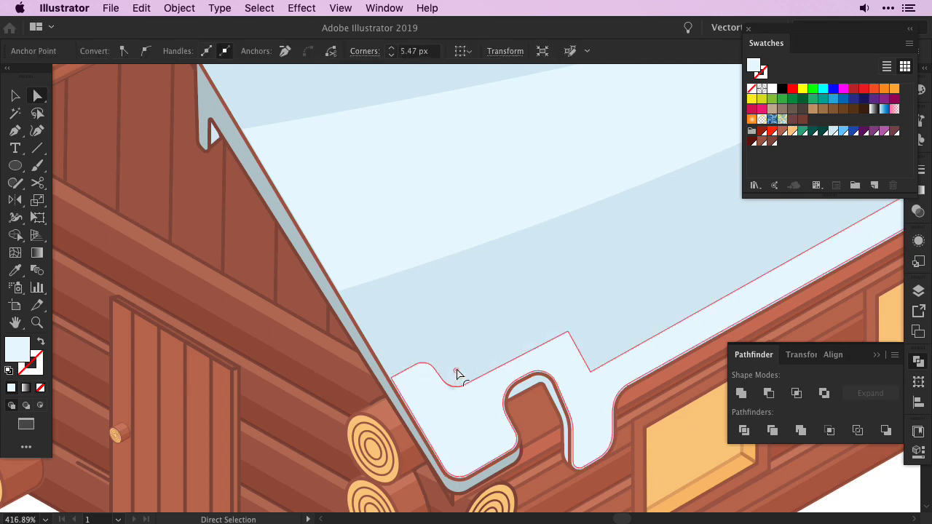
{"action": "left_click_drag", "start_coordinate": [598, 355], "coordinate": [491, 333]}
{"action": "key", "text": "ctrl+shift+a"}
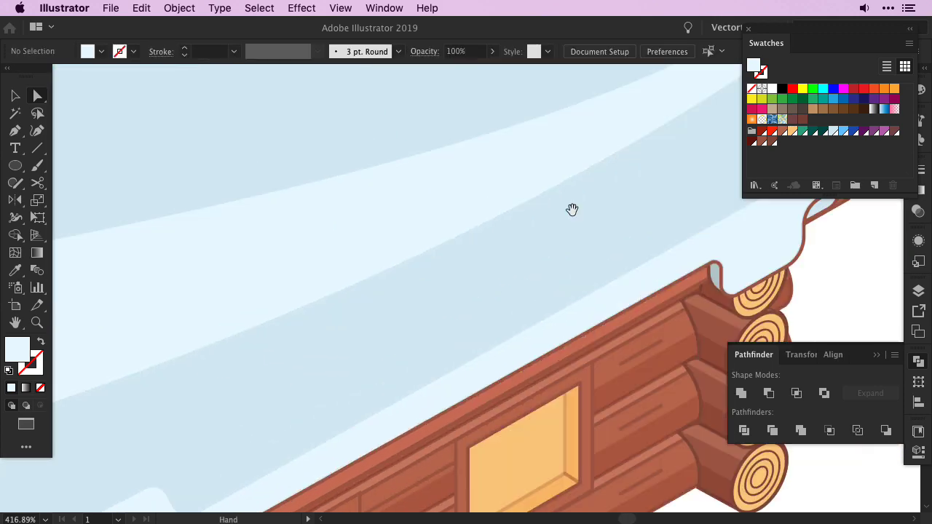
{"action": "scroll", "coordinate": [572, 208], "scroll_direction": "down", "scroll_amount": 5}
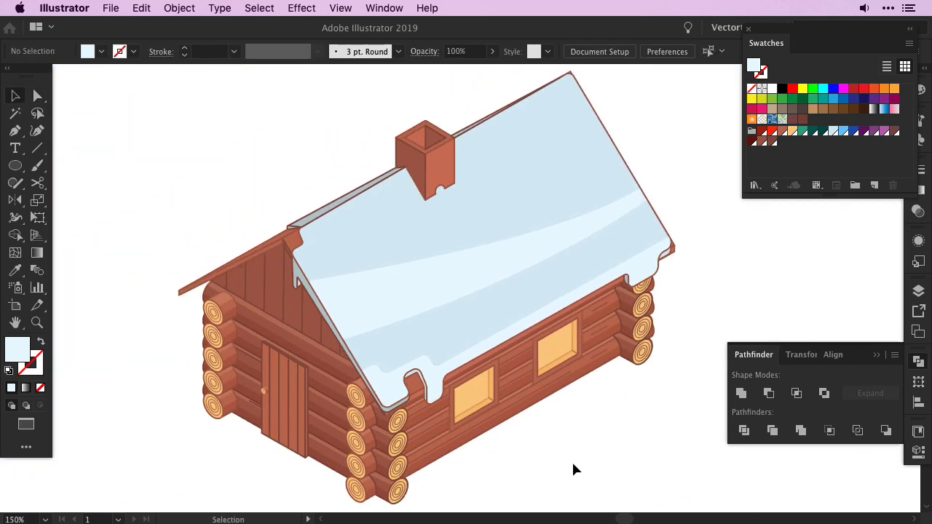
{"action": "key", "text": "ctrl+minus"}
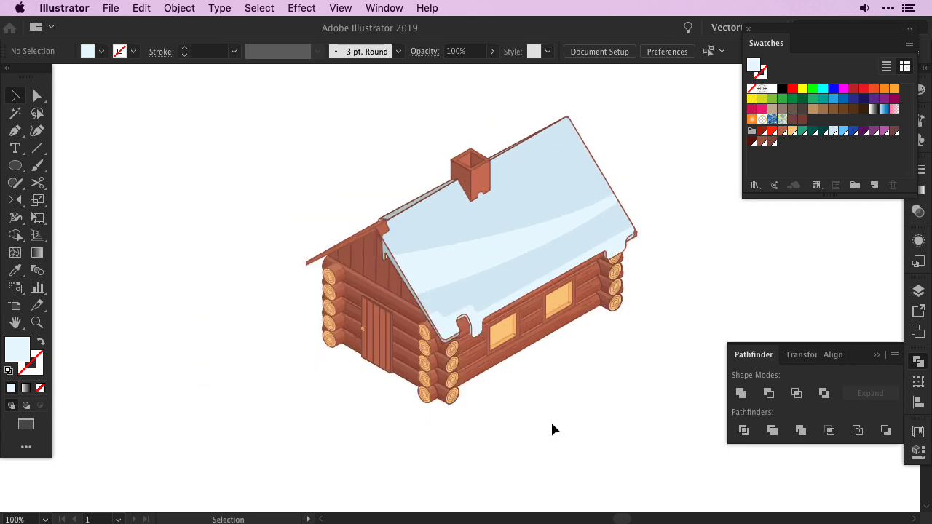
- Recolour the lighter snow bands to white #ffffff
{"action": "key", "text": "a"}
{"action": "left_click", "coordinate": [470, 321]}
{"action": "double_click", "coordinate": [17, 350]}
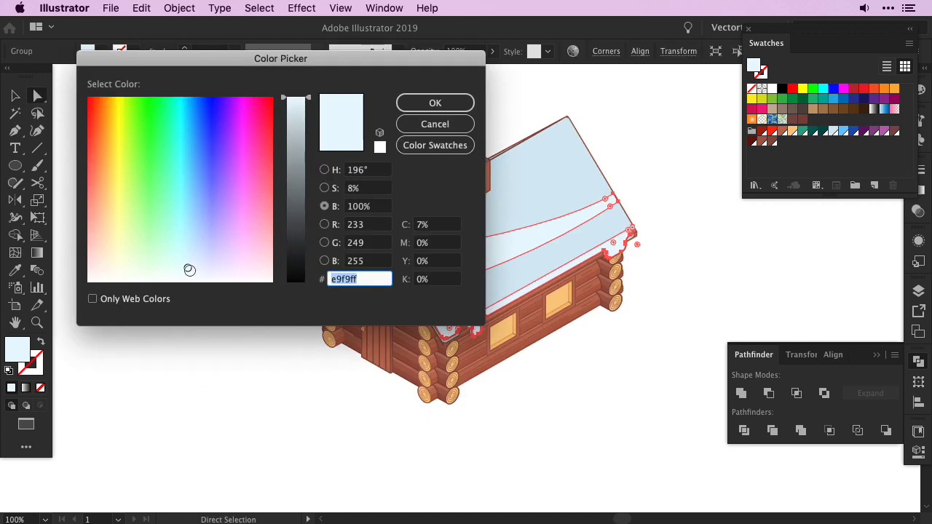
{"action": "type", "text": "ffffff"}
{"action": "key", "text": "Return"}
{"action": "left_click", "coordinate": [684, 307]}
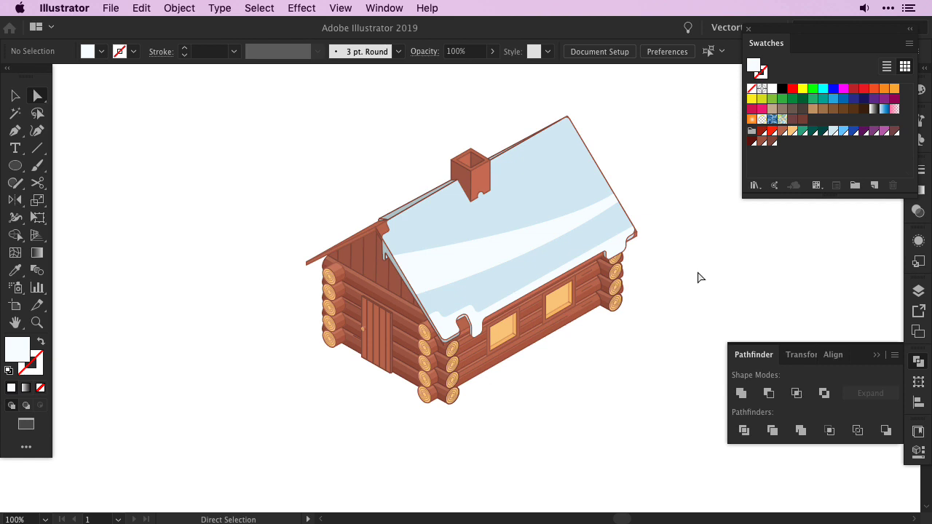
- Delete the notch anchors on the chimney's lower edge to make one smooth curve
{"action": "left_click_drag", "start_coordinate": [464, 155], "coordinate": [537, 235]}
{"action": "left_click", "coordinate": [389, 253]}
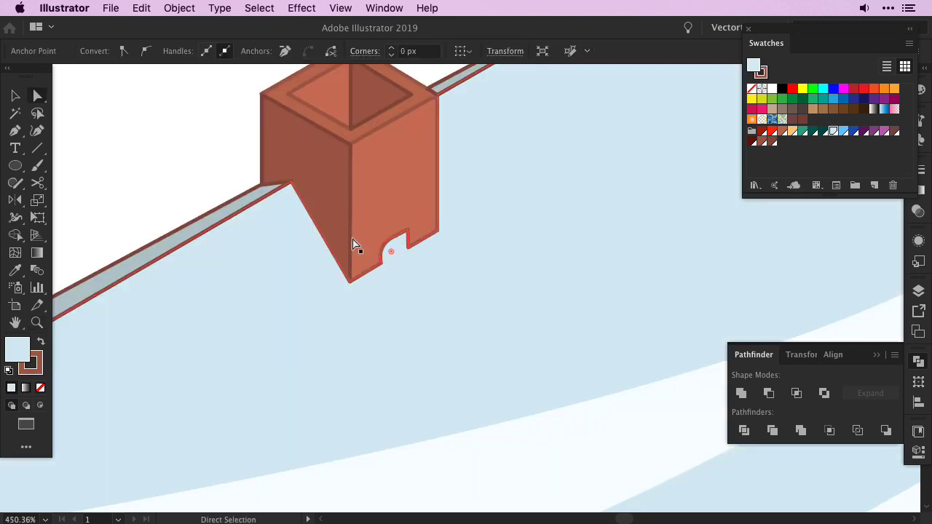
{"action": "key", "text": "p"}
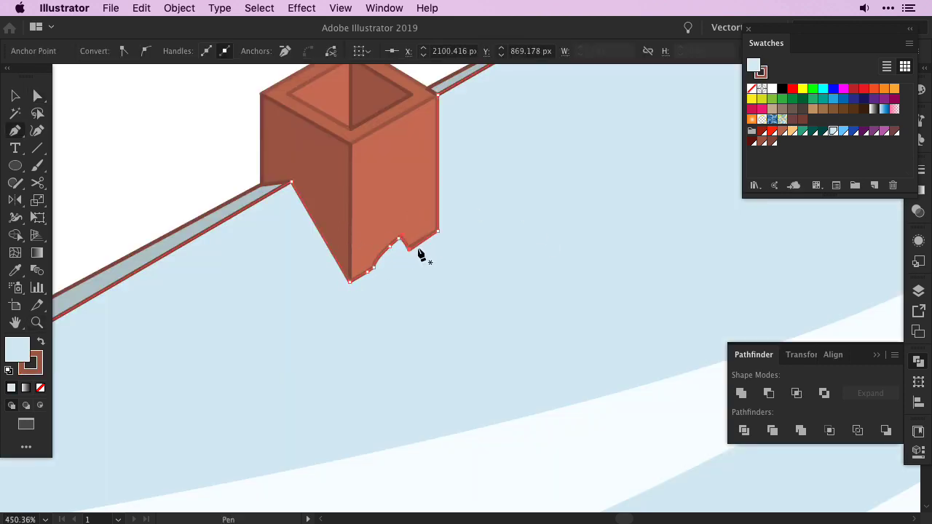
{"action": "left_click", "coordinate": [408, 248]}
{"action": "left_click", "coordinate": [386, 250]}
{"action": "key", "text": "a"}
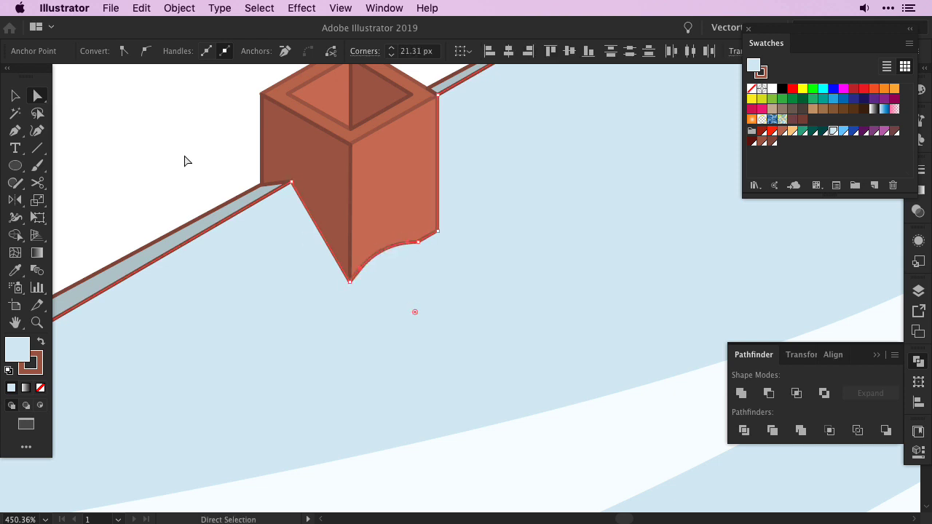
{"action": "left_click", "coordinate": [170, 216]}
- Zoom to 100% and set the drawing colours to a light blue fill with no stroke
{"action": "key", "text": "ctrl+1"}
{"action": "mouse_move", "coordinate": [653, 458]}
{"action": "left_mouse_down"}
{"action": "mouse_move", "coordinate": [660, 427]}
{"action": "mouse_move", "coordinate": [563, 438]}
{"action": "mouse_move", "coordinate": [606, 401]}
{"action": "left_mouse_up"}
{"action": "key", "text": "x"}
{"action": "key", "text": "F6"}
{"action": "key", "text": "slash"}
{"action": "key", "text": "x"}
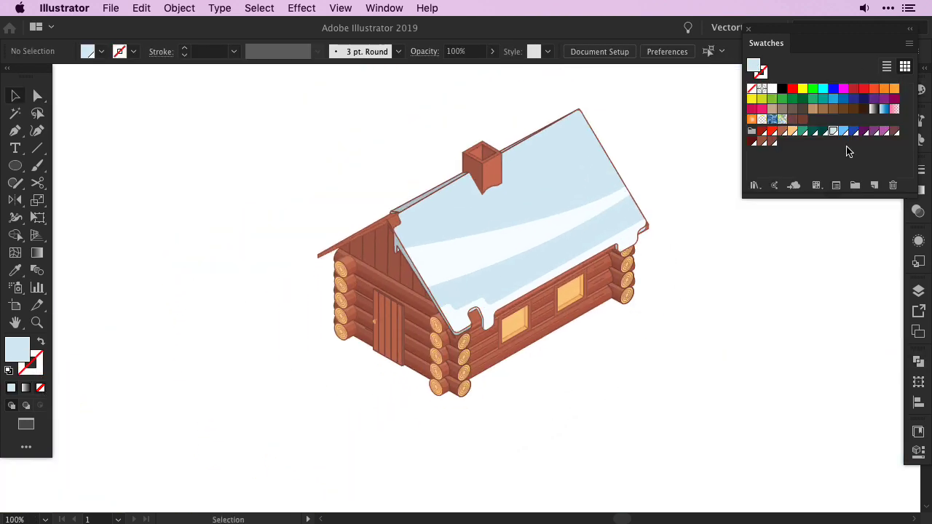
- Pen-draw a light blue diamond on the isometric grid beside the cabin
{"action": "left_click", "coordinate": [843, 132]}
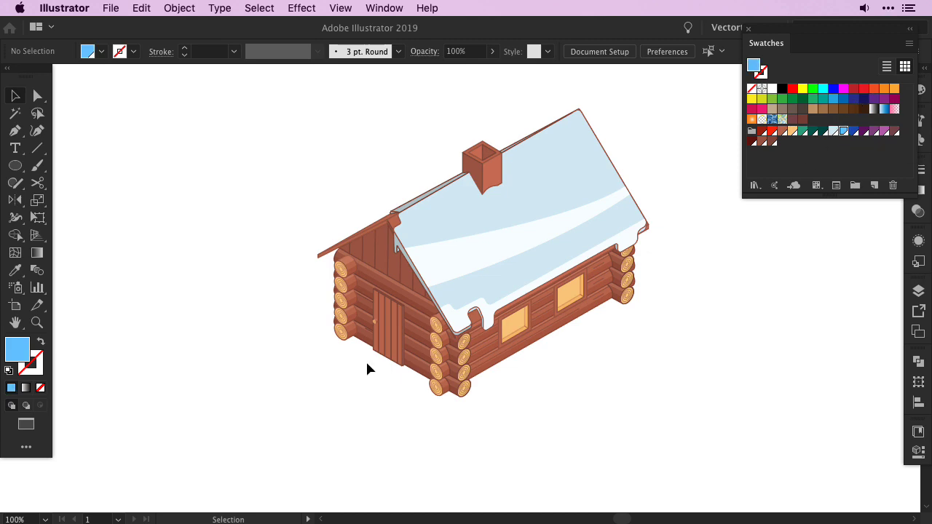
{"action": "key", "text": "ctrl+semicolon"}
{"action": "key", "text": "p"}
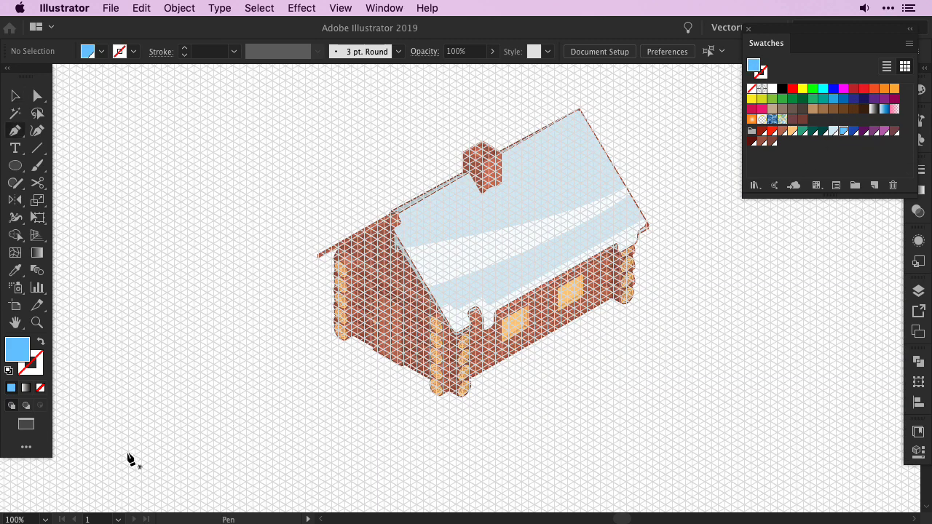
{"action": "left_click", "coordinate": [128, 453]}
{"action": "key", "text": "ctrl+z"}
{"action": "left_click", "coordinate": [139, 444]}
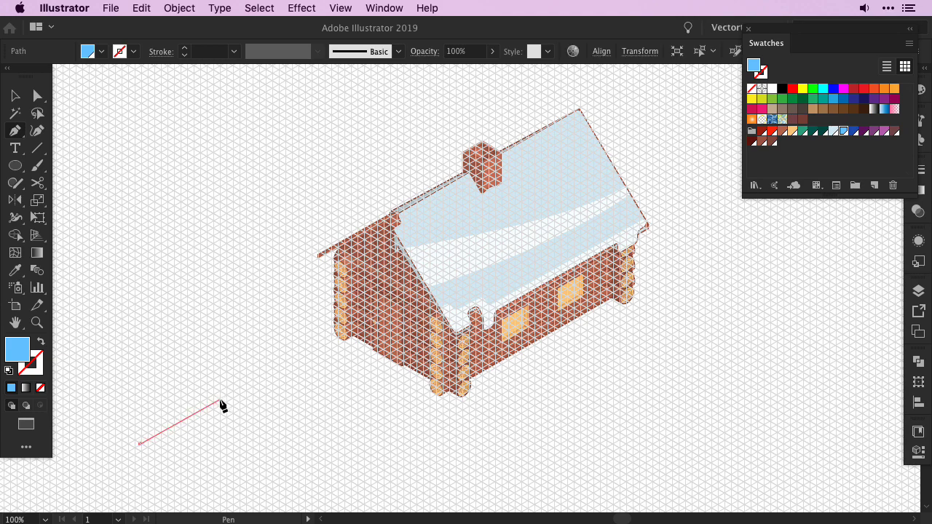
{"action": "left_click", "coordinate": [220, 401]}
{"action": "scroll", "coordinate": [300, 388], "scroll_direction": "down", "scroll_amount": 3}
{"action": "left_click", "coordinate": [309, 385]}
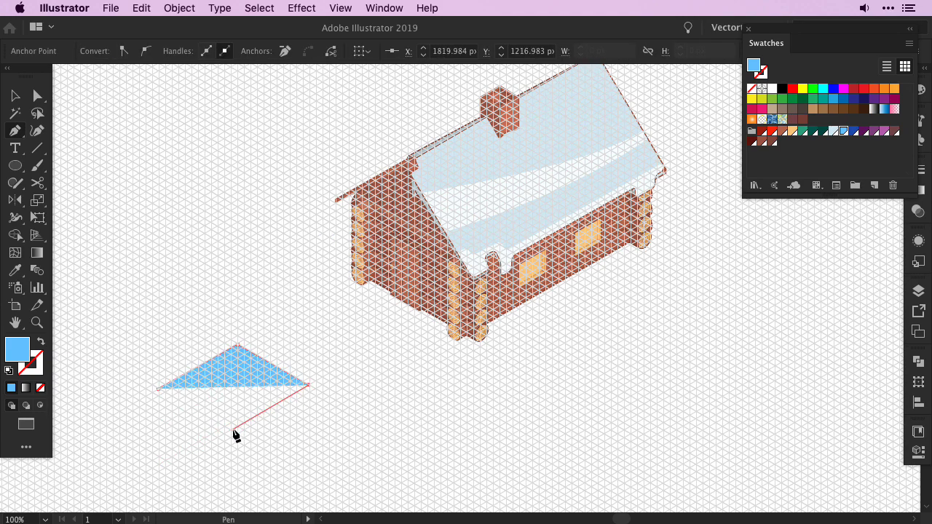
{"action": "left_click", "coordinate": [231, 428]}
{"action": "left_click", "coordinate": [159, 388]}
{"action": "key", "text": "a"}
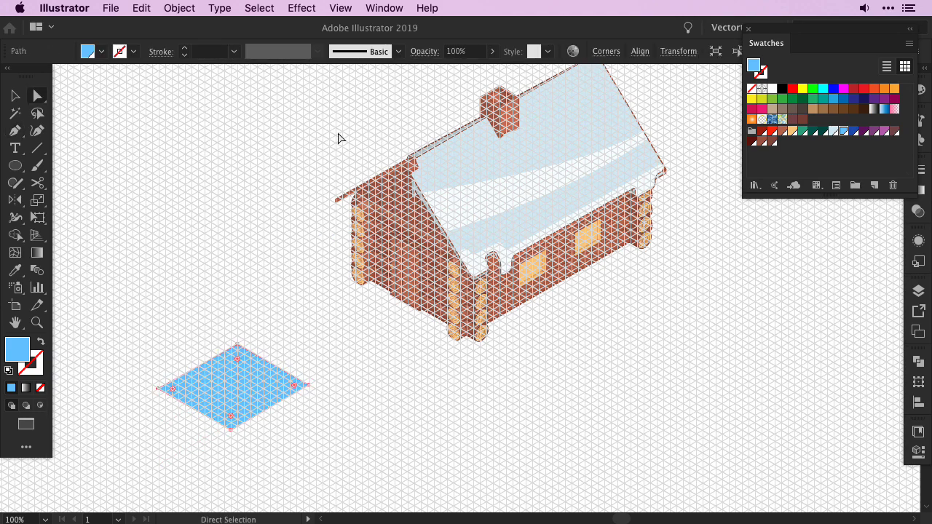
- Round the diamond into an ellipse with Round Corners radius 500, then Expand Appearance
{"action": "left_click", "coordinate": [302, 8]}
{"action": "left_click", "coordinate": [545, 252]}
{"action": "type", "text": "50"}
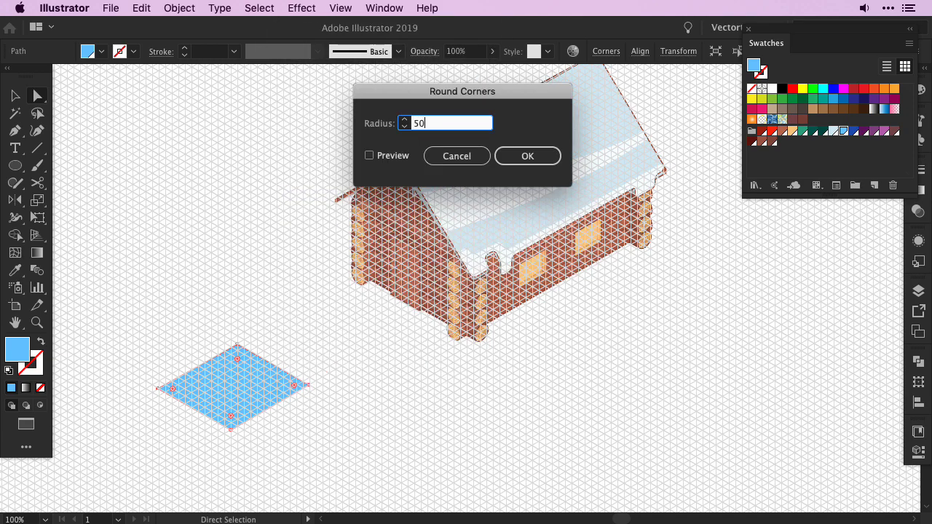
{"action": "type", "text": "0"}
{"action": "left_click", "coordinate": [527, 156]}
{"action": "left_click", "coordinate": [179, 8]}
{"action": "left_click", "coordinate": [209, 180]}
- Duplicate the ellipse slightly offset as a pale rim, then move both ellipses left
{"action": "left_click_drag", "start_coordinate": [262, 390], "coordinate": [262, 399]}
{"action": "key", "text": "ctrl+shift+F9"}
{"action": "left_click", "coordinate": [210, 425]}
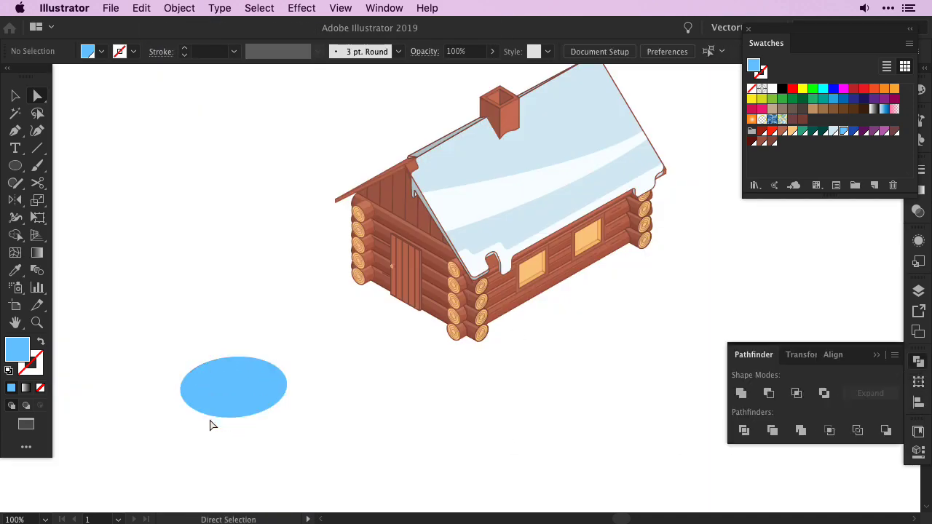
{"action": "left_click", "coordinate": [233, 361]}
{"action": "left_click", "coordinate": [354, 426]}
{"action": "key", "text": "v"}
{"action": "left_click", "coordinate": [243, 385]}
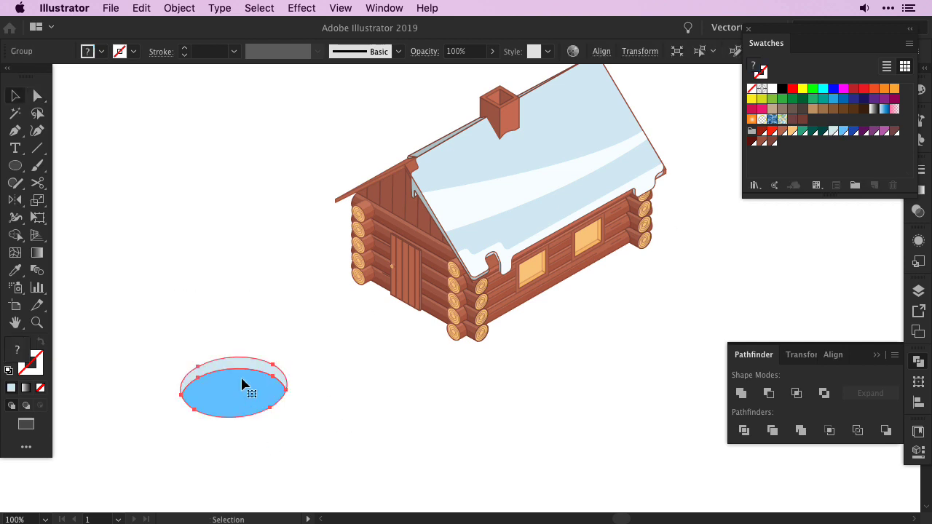
{"action": "left_click_drag", "start_coordinate": [242, 385], "coordinate": [154, 390]}
{"action": "left_click", "coordinate": [245, 415]}
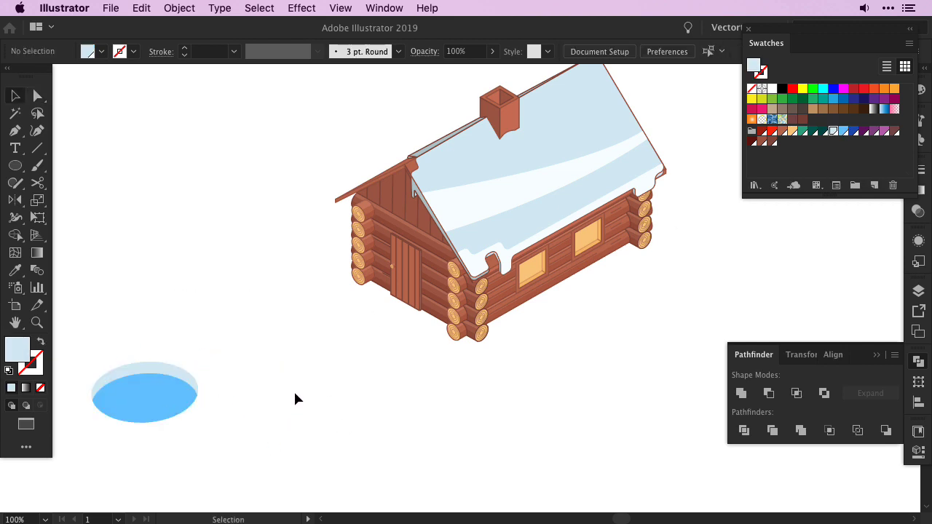
{"action": "key", "text": "shift+x"}
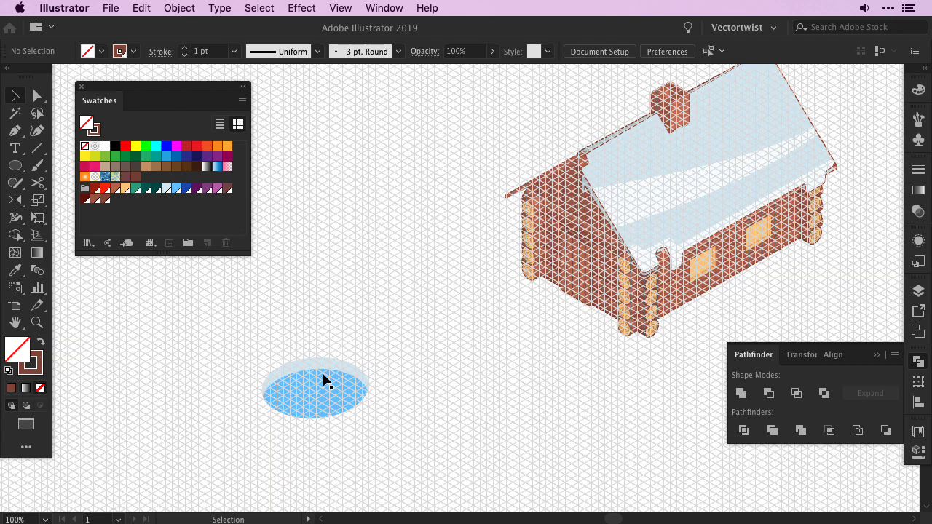
- Pen-draw the brown fishing rod as a straight line over the hole
{"action": "key", "text": "p"}
{"action": "left_click", "coordinate": [315, 331]}
{"action": "left_click", "coordinate": [394, 372]}
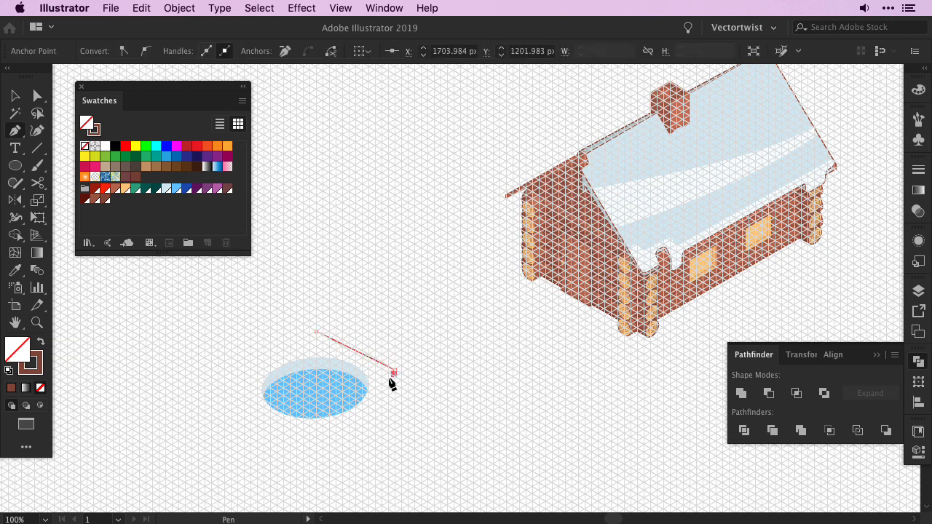
{"action": "key", "text": "shift+x"}
{"action": "key", "text": "a"}
{"action": "key", "text": "ctrl+quotedbl"}
{"action": "key", "text": "ctrl+plus"}
{"action": "key", "text": "ctrl+plus"}
{"action": "key", "text": "ctrl+plus"}
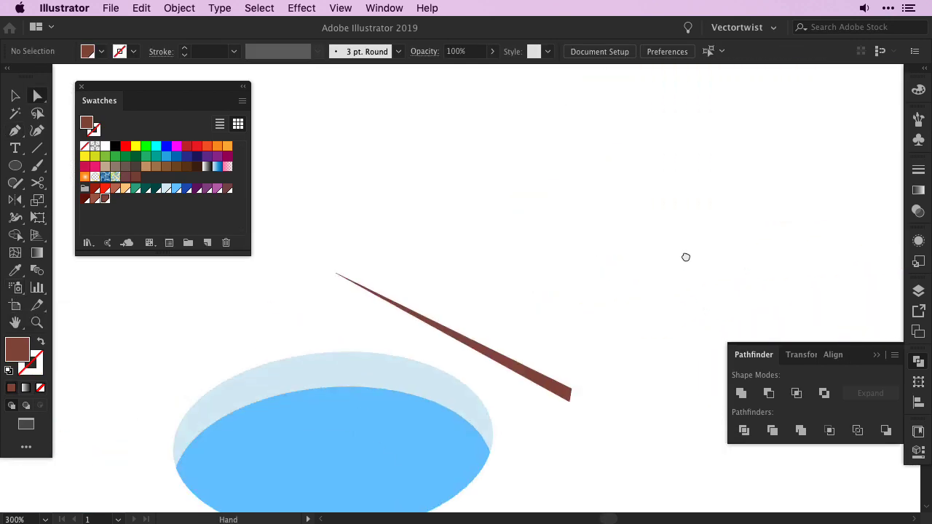
- Pencil-draw a thin red wavy fishing line from the rod tip into the water
{"action": "left_click", "coordinate": [600, 288]}
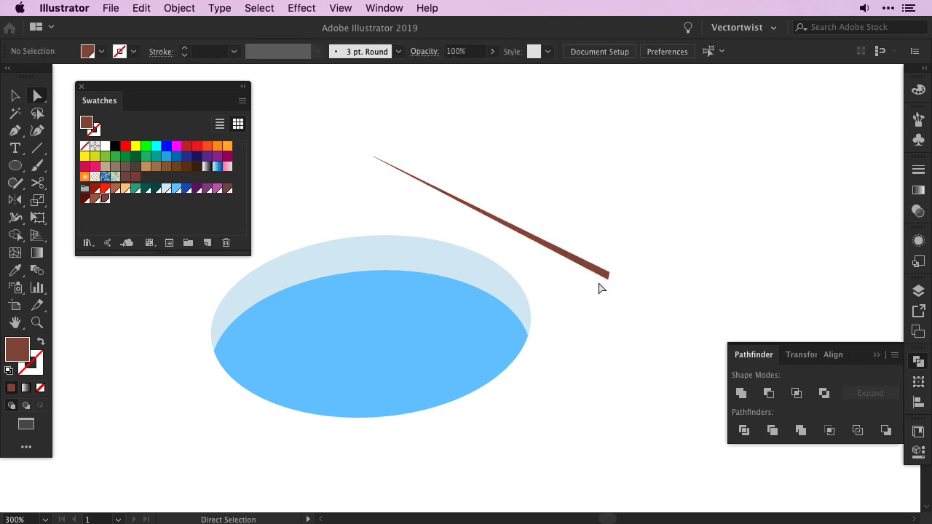
{"action": "left_click", "coordinate": [104, 191]}
{"action": "key", "text": "shift+x"}
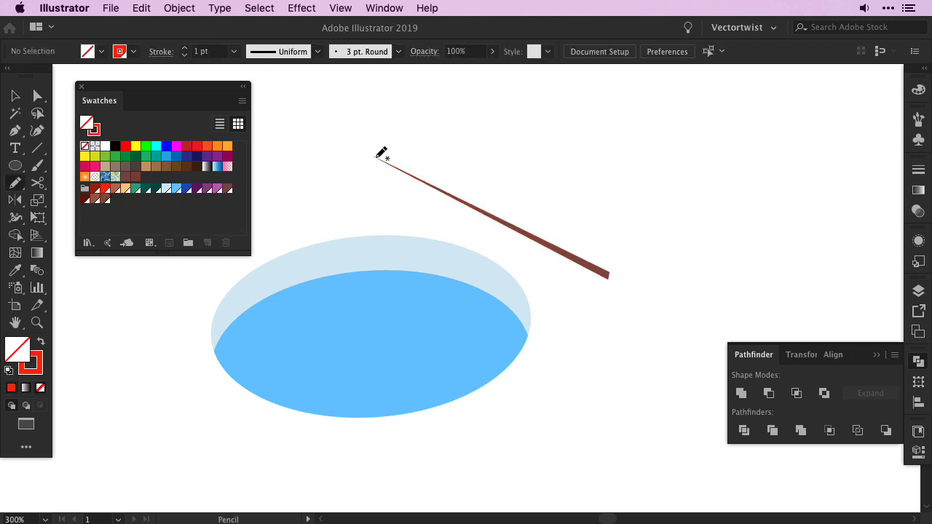
{"action": "left_click_drag", "start_coordinate": [373, 206], "coordinate": [369, 338]}
{"action": "key", "text": "v"}
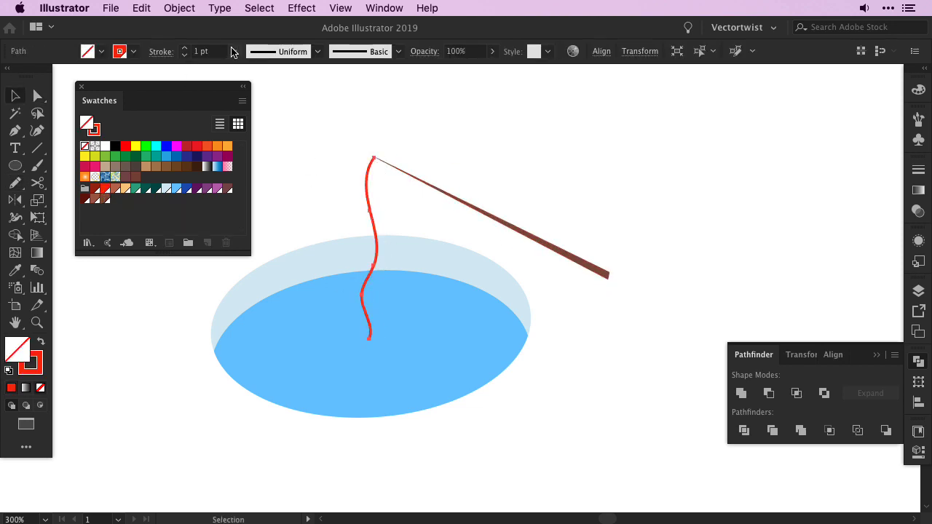
{"action": "left_click", "coordinate": [234, 51]}
{"action": "left_click", "coordinate": [258, 66]}
{"action": "left_click", "coordinate": [396, 162]}
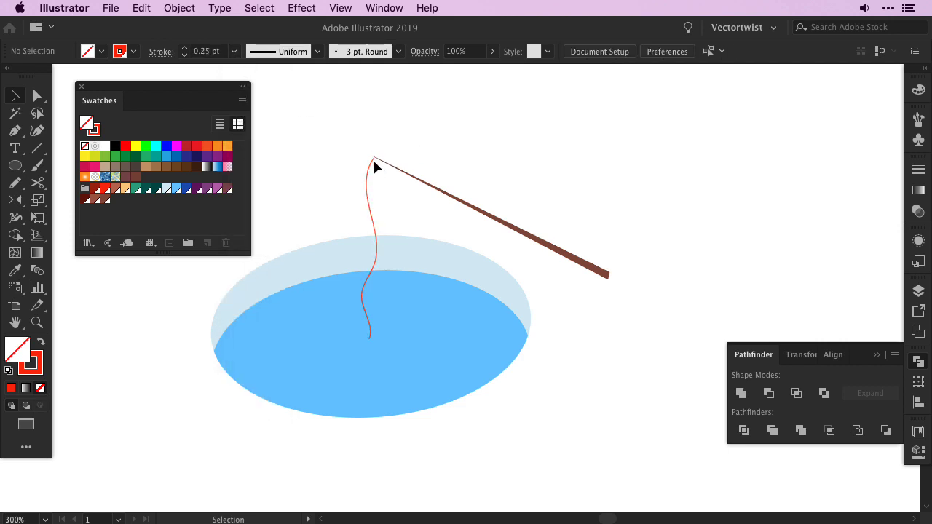
- Extend the red line from the rod tip along the rod toward the handle
{"action": "key", "text": "n"}
{"action": "key", "text": "p"}
{"action": "left_click", "coordinate": [375, 159]}
{"action": "left_click", "coordinate": [596, 256]}
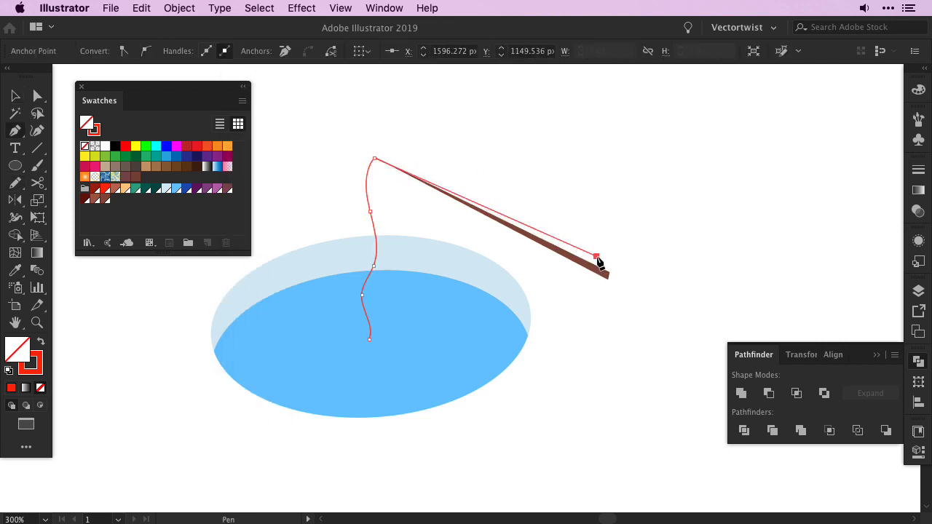
{"action": "key", "text": "Escape"}
{"action": "key", "text": "ctrl+apostrophe"}
- Draw a small reel shape near the handle and round and expand it into an ellipse
{"action": "left_click", "coordinate": [549, 304]}
{"action": "left_click", "coordinate": [570, 317]}
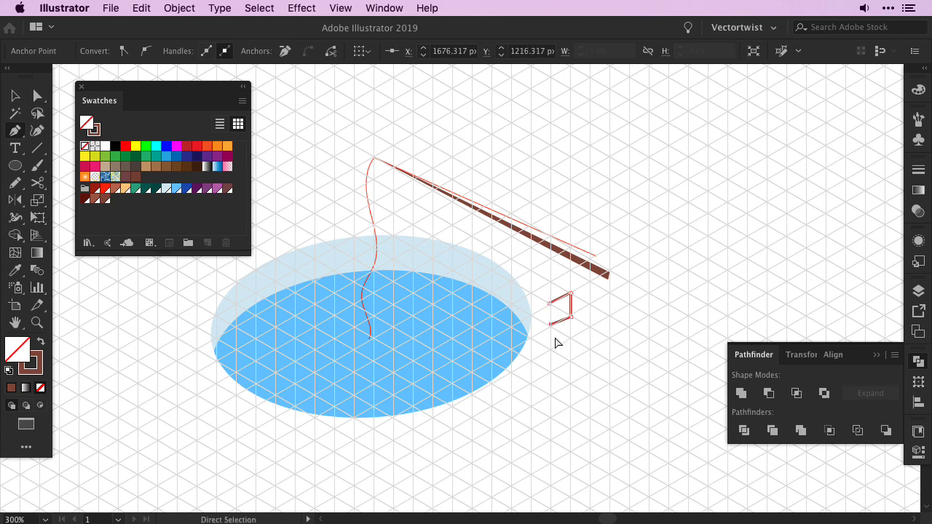
{"action": "left_click", "coordinate": [554, 331], "text": "ctrl"}
{"action": "left_click", "coordinate": [570, 316]}
{"action": "left_click", "coordinate": [551, 304]}
{"action": "key", "text": "v"}
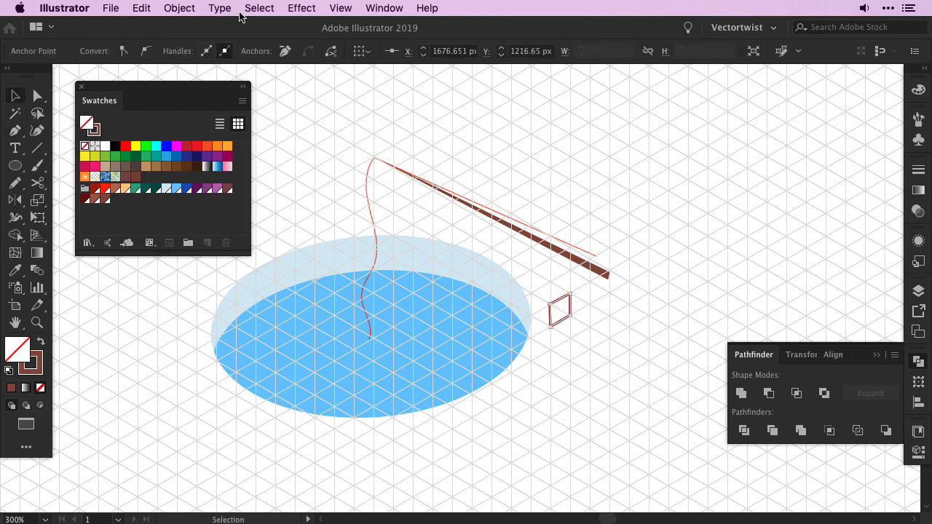
{"action": "left_click", "coordinate": [301, 8]}
{"action": "left_click", "coordinate": [534, 255]}
{"action": "key", "text": "Return"}
{"action": "left_click", "coordinate": [179, 8]}
{"action": "key", "text": "Return"}
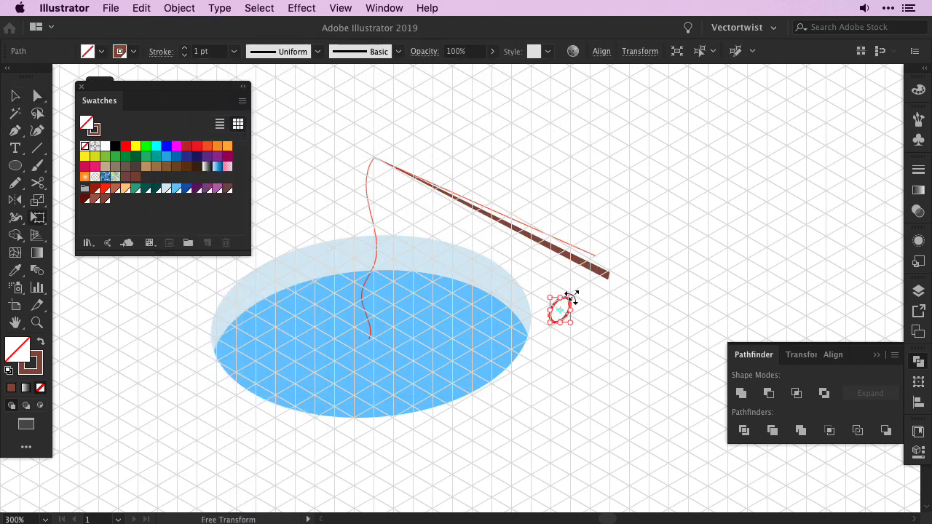
{"action": "left_click", "coordinate": [578, 313]}
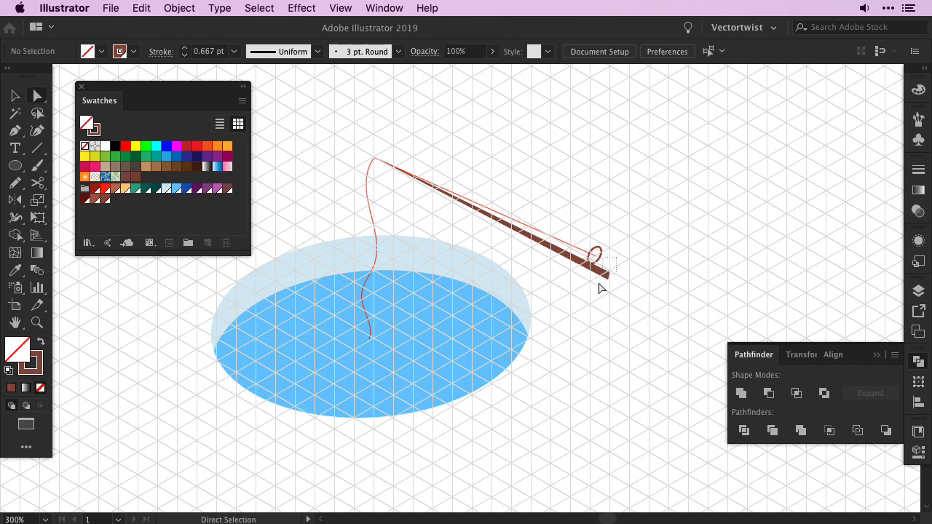
- Resize the reel to fit the rod and fill it red with the Eyedropper
{"action": "left_click", "coordinate": [609, 271]}
{"action": "left_click", "coordinate": [597, 257]}
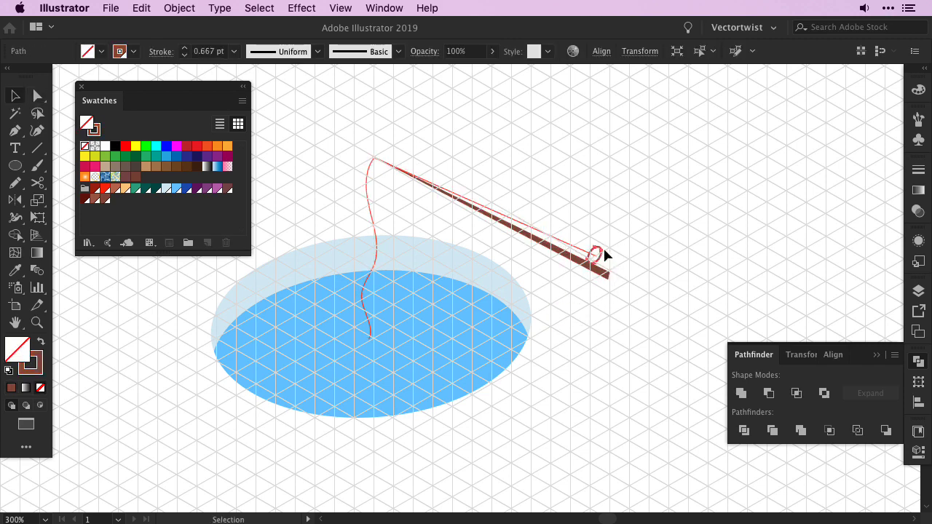
{"action": "key", "text": "e"}
{"action": "key", "text": "shift+x"}
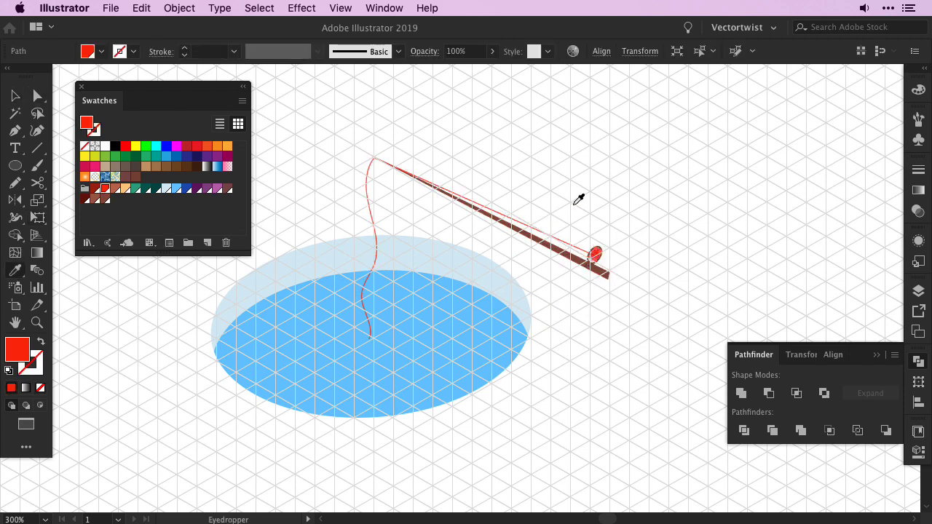
{"action": "key", "text": "ctrl+apostrophe"}
{"action": "left_click", "coordinate": [583, 267]}
- Set a brown fill and adjust the rod's settings in the Stroke panel
{"action": "key", "text": "p"}
{"action": "key", "text": "shift+x"}
{"action": "key", "text": "v"}
{"action": "left_click", "coordinate": [599, 276]}
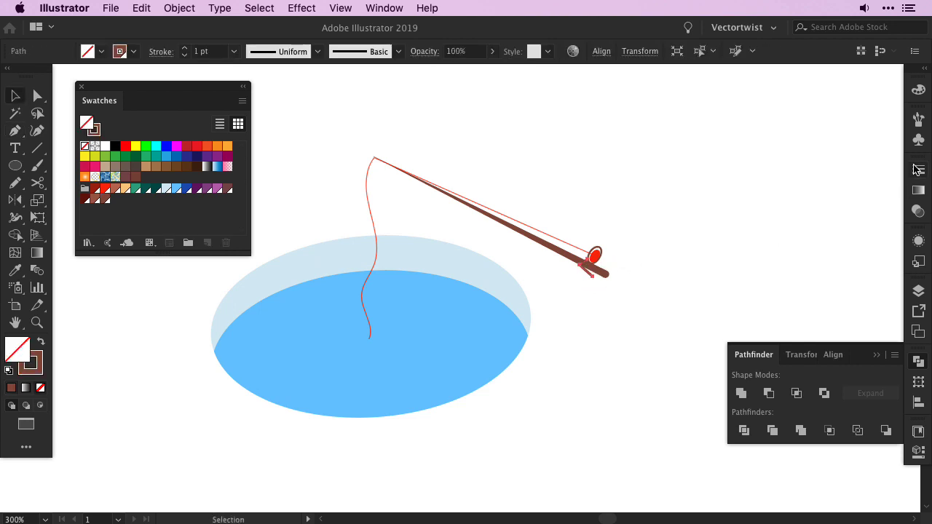
{"action": "key", "text": "ctrl+F10"}
{"action": "left_click", "coordinate": [700, 281]}
{"action": "key", "text": "ctrl+F10"}
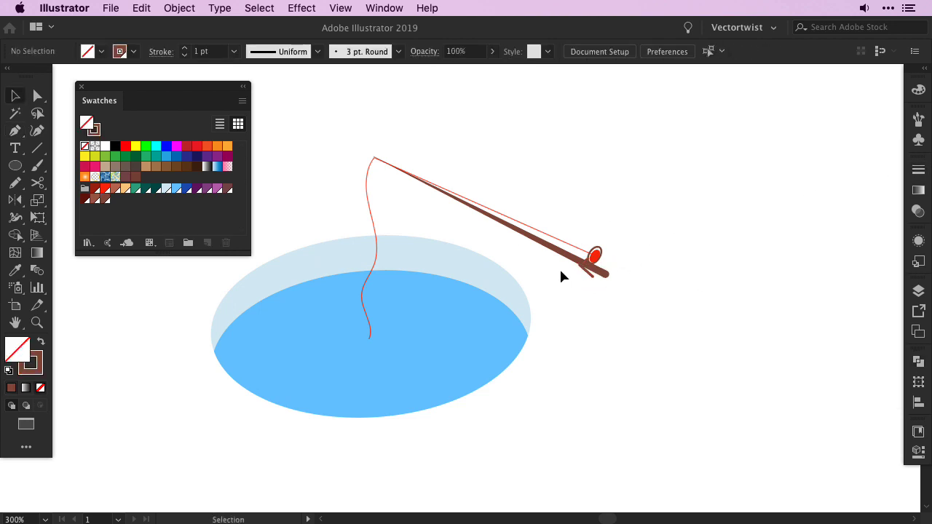
- Pen-draw a small triangular stand under the reel on the isometric grid
{"action": "key", "text": "ctrl+apostrophe"}
{"action": "key", "text": "p"}
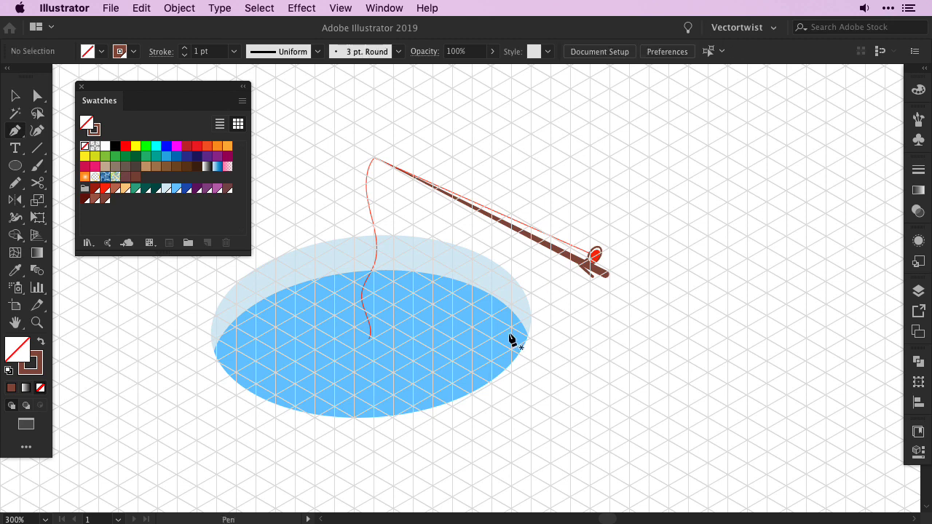
{"action": "left_click", "coordinate": [552, 329]}
{"action": "left_click", "coordinate": [572, 339]}
{"action": "left_click", "coordinate": [562, 255]}
{"action": "left_click", "coordinate": [551, 328]}
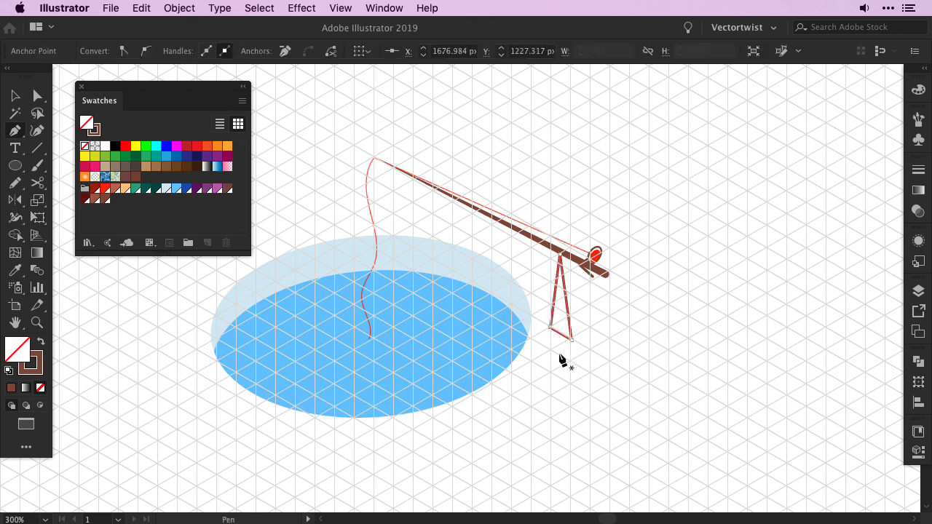
{"action": "key", "text": "ctrl+shift+a"}
{"action": "key", "text": "a"}
{"action": "key", "text": "ctrl+apostrophe"}
- Duplicate the pond ellipse below the pond and shrink the copy to a tiny ring
{"action": "key", "text": "ctrl+minus"}
{"action": "key", "text": "ctrl+minus"}
{"action": "key", "text": "ctrl+minus"}
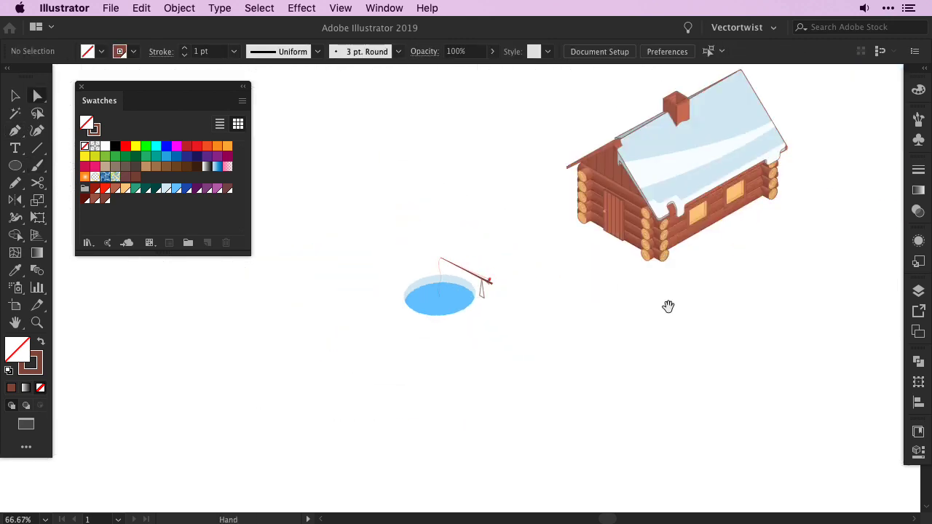
{"action": "left_click_drag", "start_coordinate": [668, 306], "coordinate": [533, 372]}
{"action": "left_click_drag", "start_coordinate": [163, 100], "coordinate": [810, 123]}
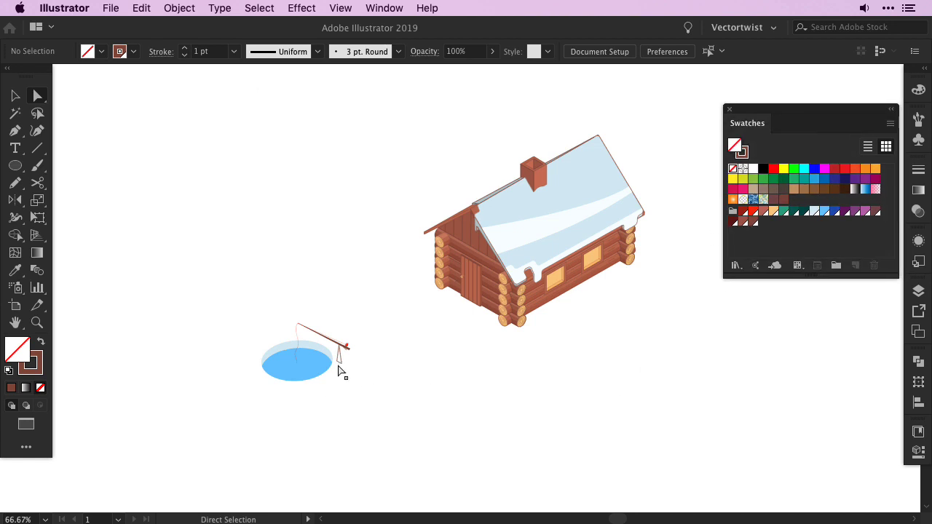
{"action": "left_click_drag", "start_coordinate": [338, 370], "coordinate": [318, 418]}
{"action": "left_click", "coordinate": [320, 425]}
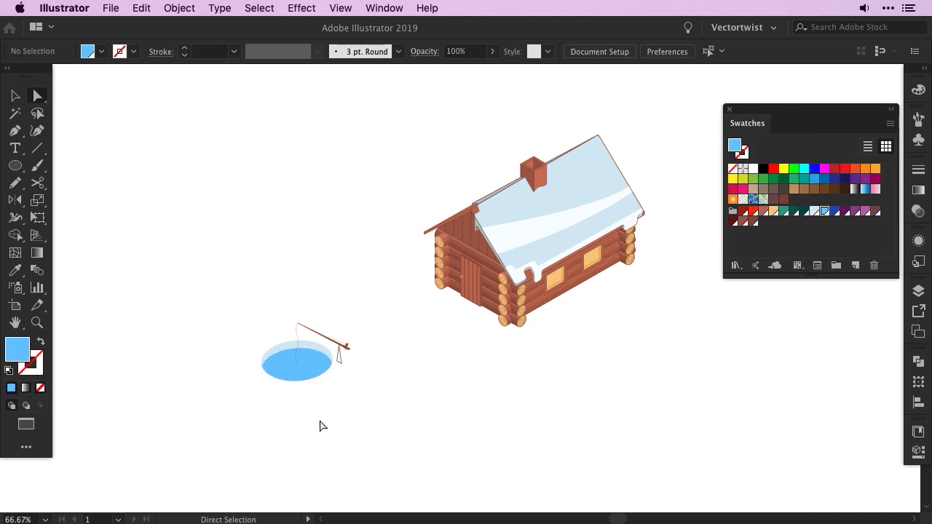
{"action": "left_click", "coordinate": [296, 372]}
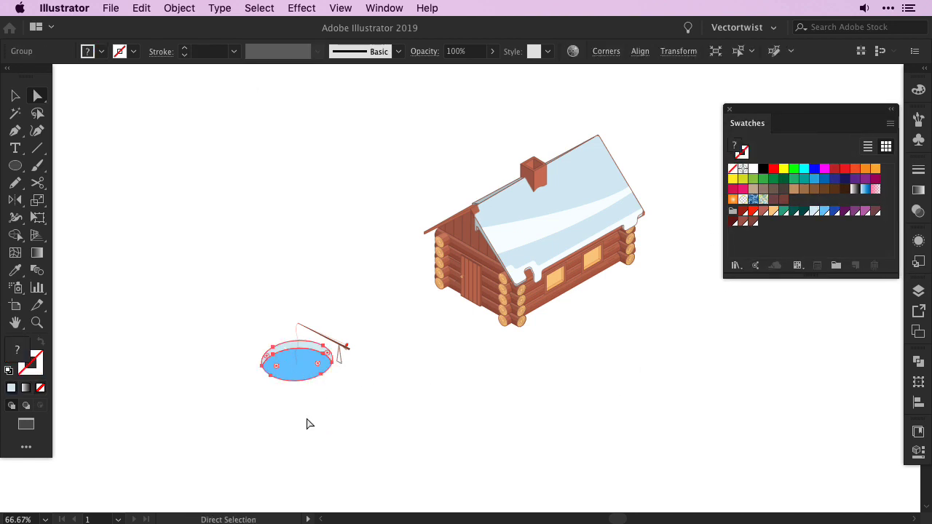
{"action": "left_click_drag", "start_coordinate": [297, 382], "coordinate": [416, 439], "text": "alt"}
{"action": "left_click", "coordinate": [918, 351]}
{"action": "key", "text": "e"}
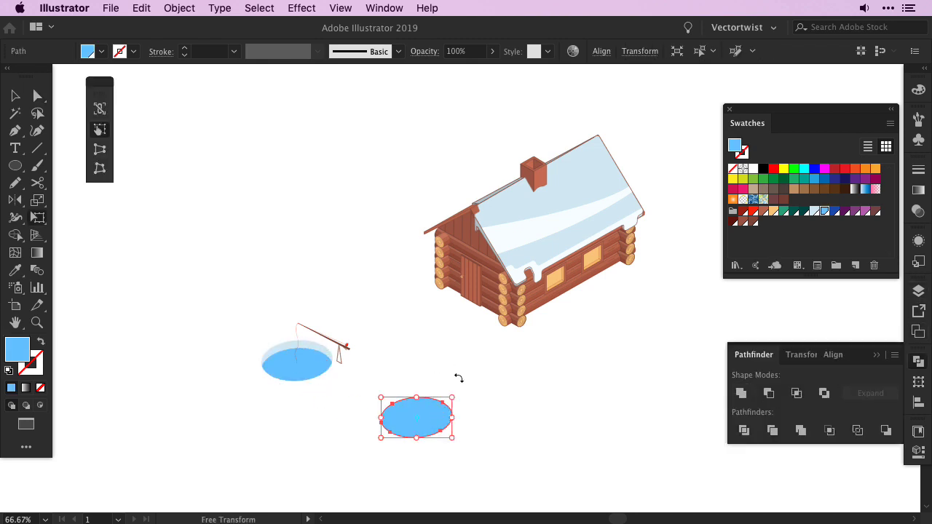
{"action": "left_click_drag", "start_coordinate": [451, 399], "coordinate": [424, 414]}
- Give the small ring a white outline and size it at the fishing line's end
{"action": "key", "text": "v"}
{"action": "left_click", "coordinate": [428, 422]}
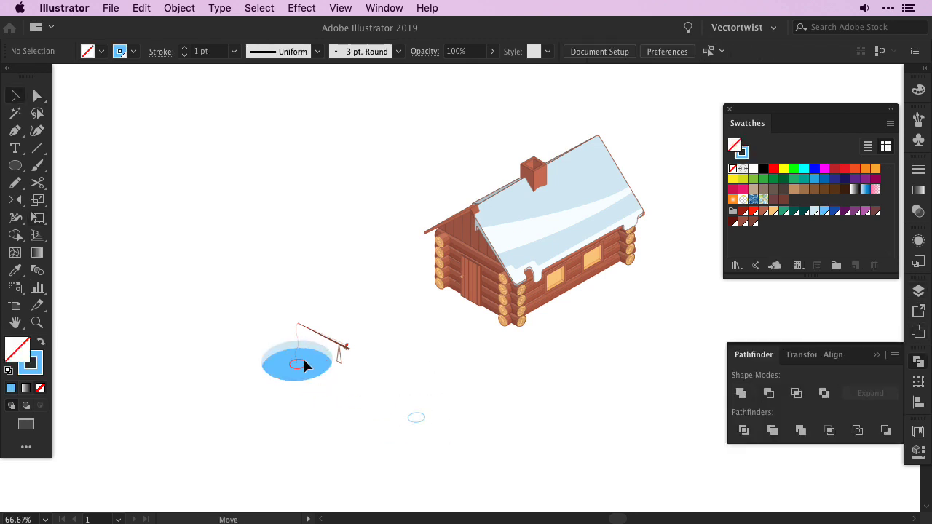
{"action": "left_click", "coordinate": [305, 364]}
{"action": "left_click", "coordinate": [814, 211]}
{"action": "mouse_move", "coordinate": [235, 202]}
{"action": "left_mouse_down"}
{"action": "mouse_move", "coordinate": [405, 245]}
{"action": "mouse_move", "coordinate": [374, 257]}
{"action": "left_mouse_up"}
{"action": "key", "text": "e"}
{"action": "key", "text": "v"}
{"action": "left_click", "coordinate": [330, 396]}
{"action": "left_click", "coordinate": [370, 256]}
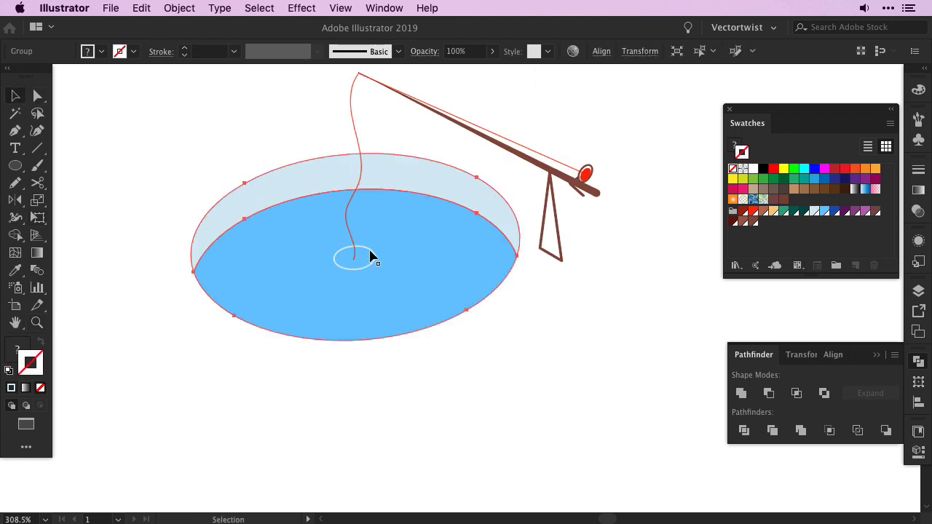
{"action": "key", "text": "e"}
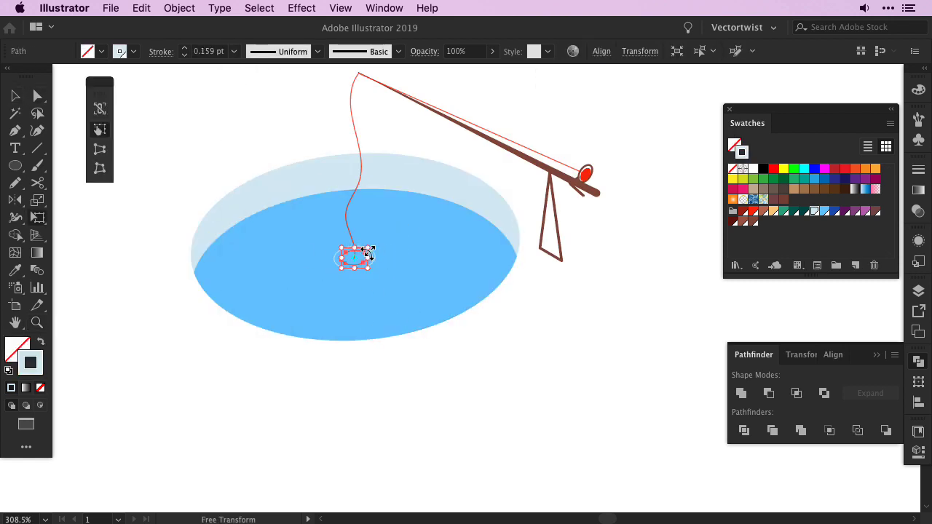
{"action": "key", "text": "v"}
- Select the three ripple rings around the fishing line together to check them
{"action": "left_click", "coordinate": [327, 351]}
{"action": "left_click", "coordinate": [355, 254]}
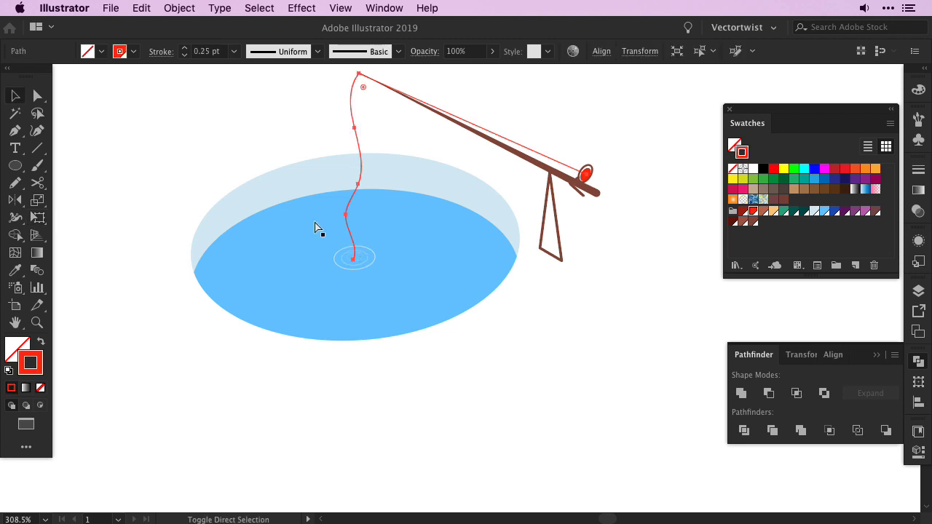
{"action": "left_click", "coordinate": [544, 366]}
{"action": "left_click", "coordinate": [362, 264]}
{"action": "left_click", "coordinate": [333, 267], "text": "shift"}
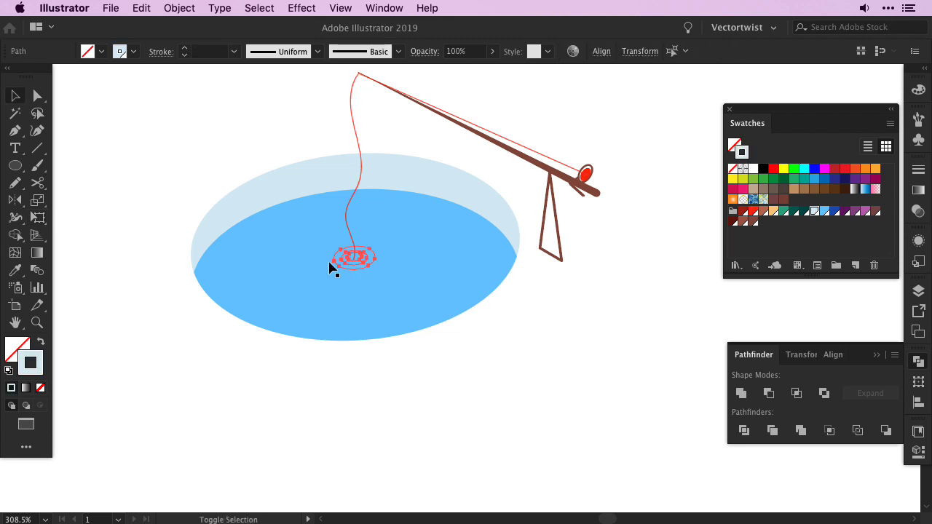
{"action": "left_click", "coordinate": [427, 376]}
- Zoom out to the whole cabin scene and tuck the floating panels away
{"action": "key", "text": "ctrl+1"}
{"action": "left_click_drag", "start_coordinate": [459, 302], "coordinate": [470, 387]}
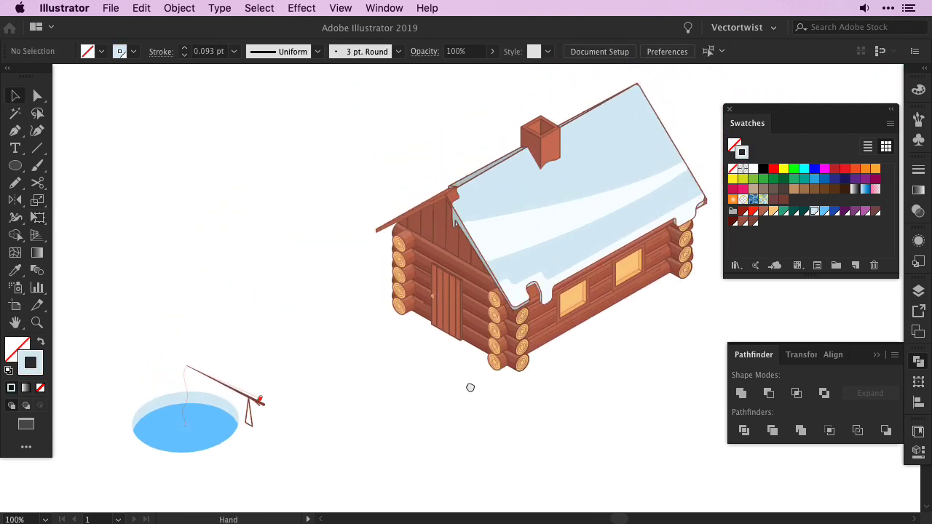
{"action": "left_click_drag", "start_coordinate": [801, 123], "coordinate": [916, 122]}
{"action": "left_click_drag", "start_coordinate": [758, 355], "coordinate": [863, 397]}
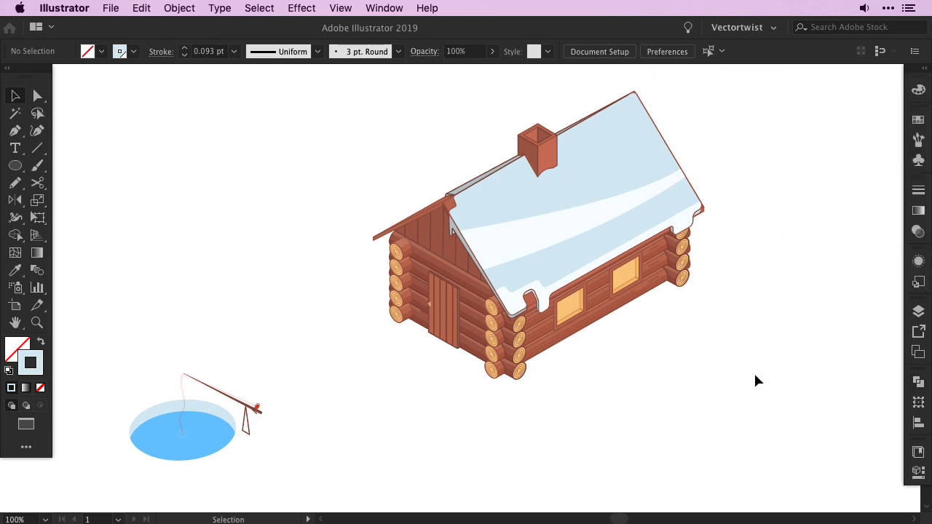
{"action": "left_click", "coordinate": [918, 311]}
- Make the hidden pine tree layer visible and bring the trees and cabin into view
{"action": "left_click", "coordinate": [741, 348]}
{"action": "left_click", "coordinate": [919, 311]}
{"action": "left_click_drag", "start_coordinate": [721, 331], "coordinate": [712, 346]}
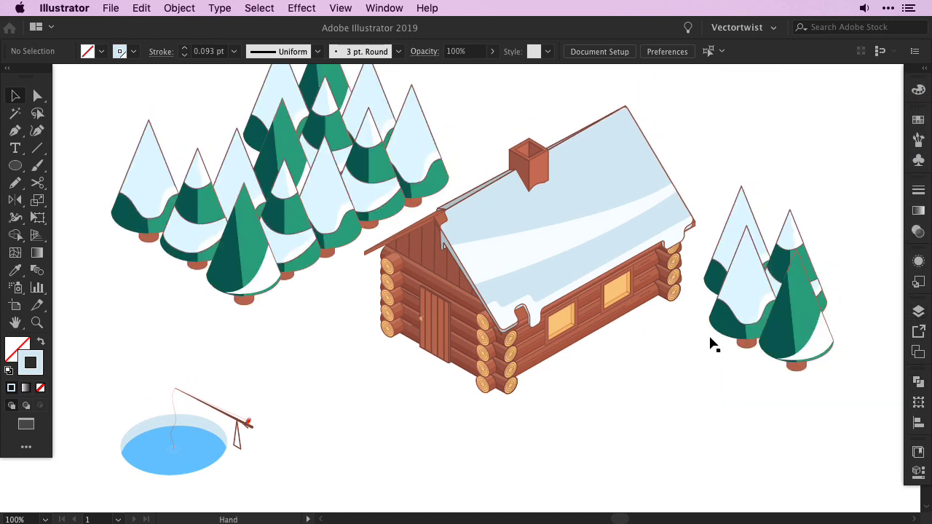
{"action": "left_click", "coordinate": [712, 345]}
{"action": "left_click", "coordinate": [762, 408]}
- Drop a copied tree on the cabin's right side and gather two trees lower right
{"action": "mouse_move", "coordinate": [776, 307]}
{"action": "left_mouse_down"}
{"action": "mouse_move", "coordinate": [764, 202]}
{"action": "mouse_move", "coordinate": [781, 291]}
{"action": "mouse_move", "coordinate": [724, 323]}
{"action": "mouse_move", "coordinate": [777, 324]}
{"action": "left_mouse_up"}
{"action": "left_click_drag", "start_coordinate": [720, 316], "coordinate": [714, 321]}
{"action": "left_click", "coordinate": [785, 331]}
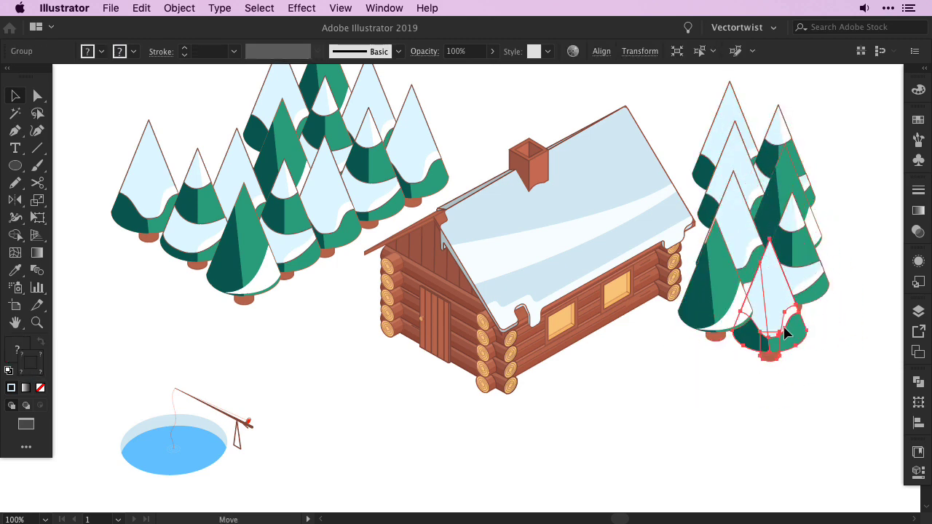
{"action": "left_click_drag", "start_coordinate": [785, 331], "coordinate": [831, 355]}
{"action": "left_click_drag", "start_coordinate": [793, 235], "coordinate": [827, 271]}
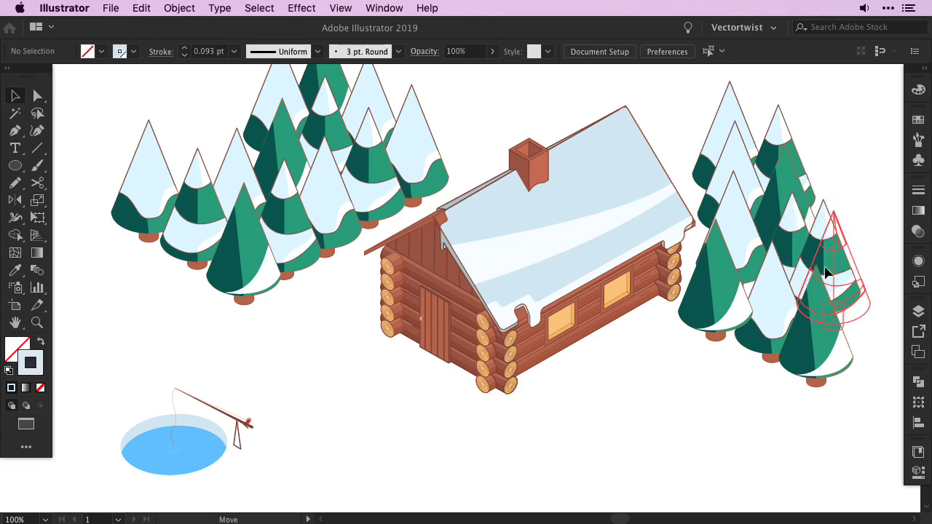
- Reposition trees behind the cabin, beside the chimney, and into a left cluster
{"action": "scroll", "coordinate": [524, 276], "scroll_direction": "up", "scroll_amount": 2}
{"action": "mouse_move", "coordinate": [283, 154]}
{"action": "left_mouse_down"}
{"action": "mouse_move", "coordinate": [252, 150]}
{"action": "mouse_move", "coordinate": [158, 202]}
{"action": "left_mouse_up"}
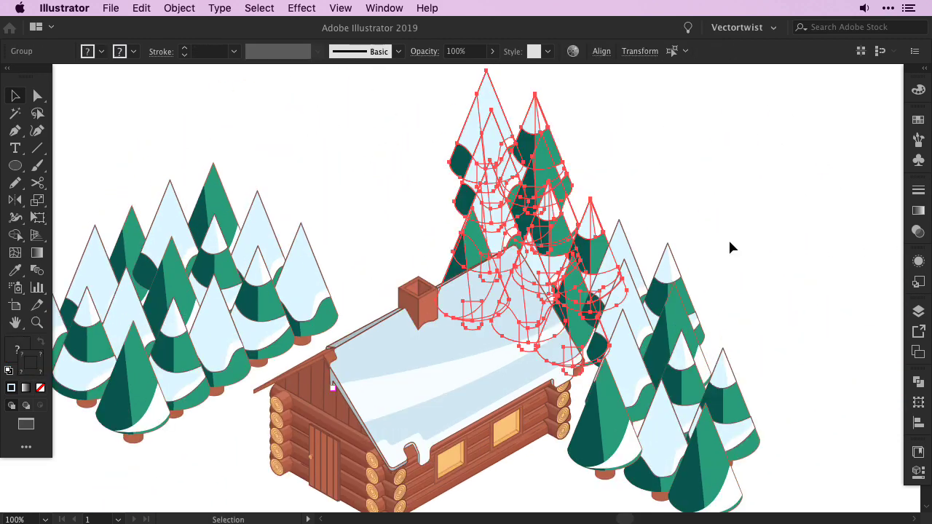
{"action": "left_click_drag", "start_coordinate": [696, 279], "coordinate": [440, 190]}
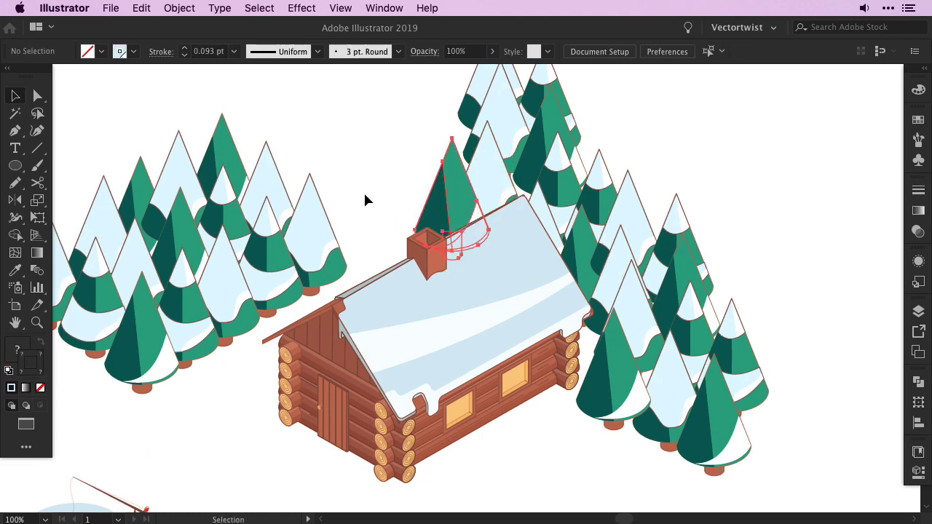
{"action": "scroll", "coordinate": [146, 219], "scroll_direction": "left", "scroll_amount": 5}
{"action": "left_click_drag", "start_coordinate": [269, 330], "coordinate": [462, 219]}
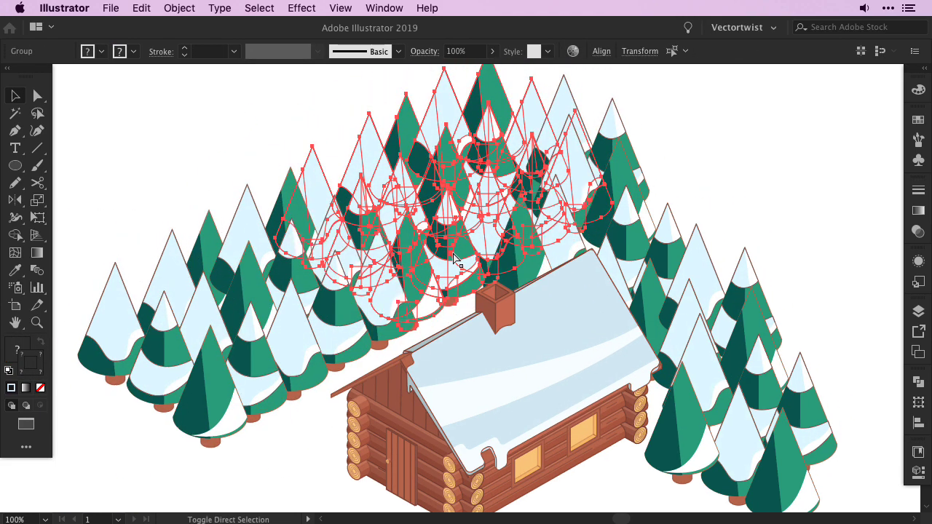
{"action": "left_click_drag", "start_coordinate": [454, 258], "coordinate": [493, 208]}
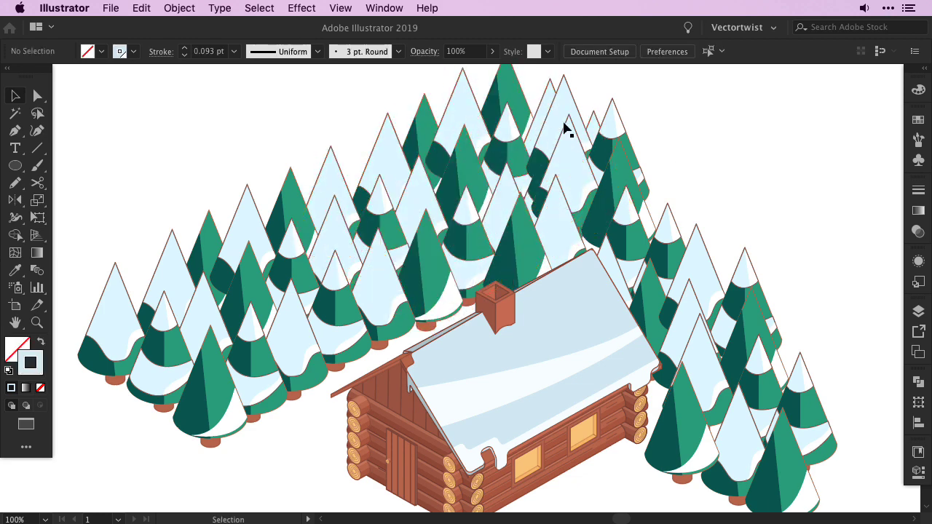
{"action": "mouse_move", "coordinate": [566, 125]}
{"action": "left_mouse_down"}
{"action": "mouse_move", "coordinate": [650, 184]}
{"action": "mouse_move", "coordinate": [636, 149]}
{"action": "left_mouse_up"}
{"action": "mouse_move", "coordinate": [416, 184]}
{"action": "left_mouse_down"}
{"action": "mouse_move", "coordinate": [291, 222]}
{"action": "mouse_move", "coordinate": [204, 291]}
{"action": "left_mouse_up"}
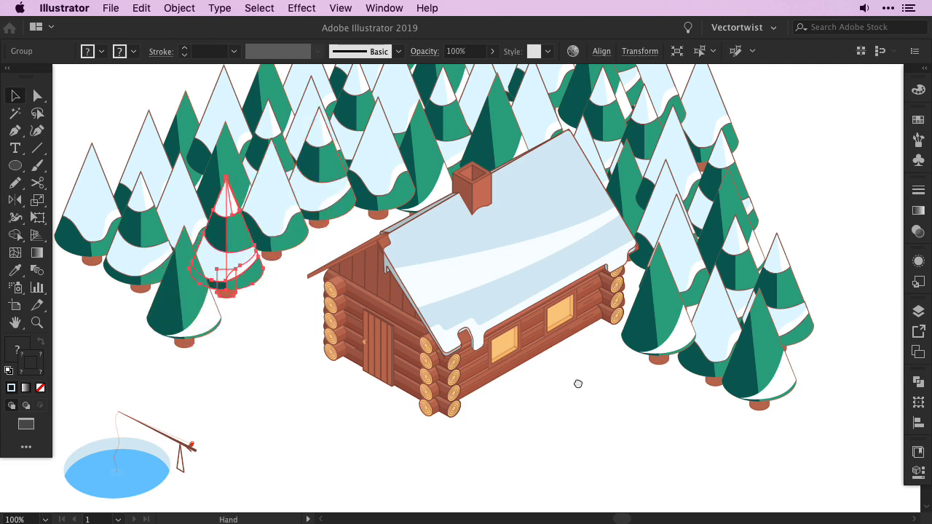
- Check the whole scene, then shift trees toward the right edge of the cabin
{"action": "key", "text": "ctrl+minus"}
{"action": "key", "text": "ctrl+equal"}
{"action": "scroll", "coordinate": [779, 418], "scroll_direction": "right", "scroll_amount": 5}
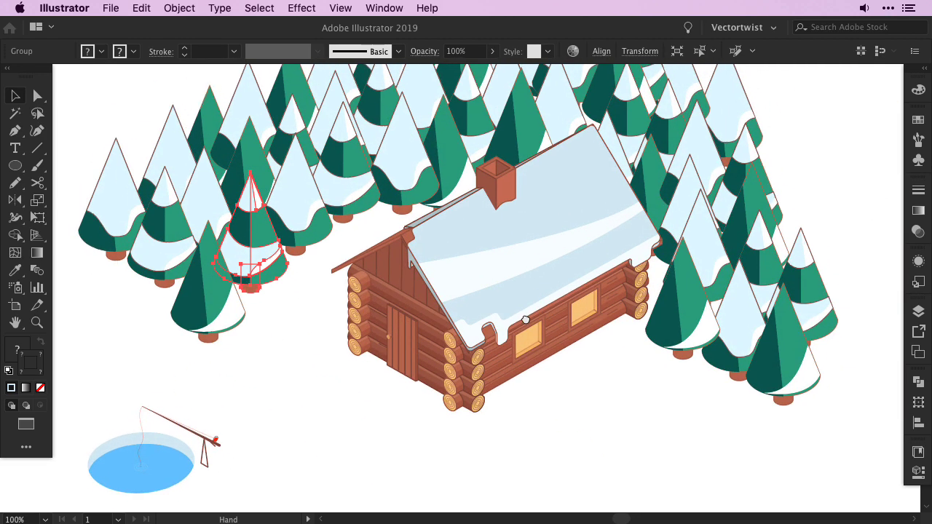
{"action": "left_click", "coordinate": [779, 418]}
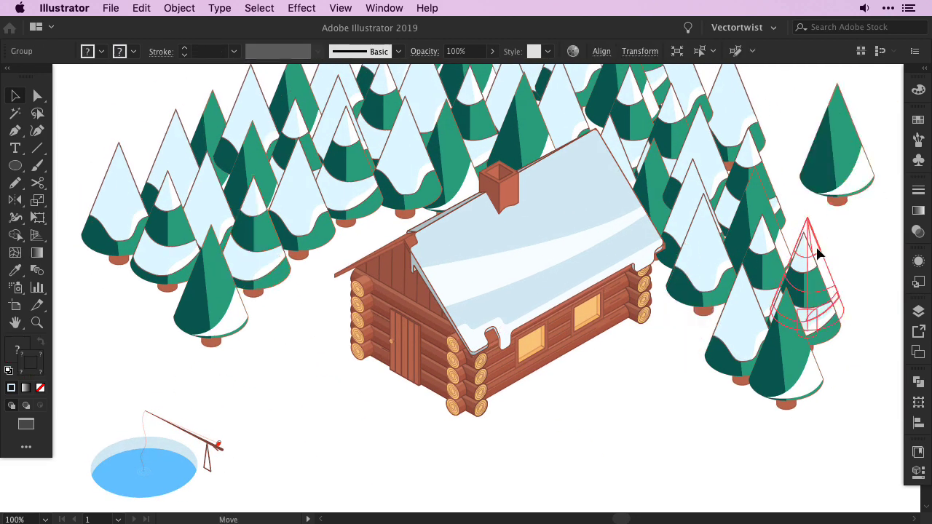
{"action": "left_click_drag", "start_coordinate": [717, 283], "coordinate": [843, 292]}
{"action": "left_click", "coordinate": [743, 163]}
{"action": "left_click_drag", "start_coordinate": [743, 164], "coordinate": [797, 175]}
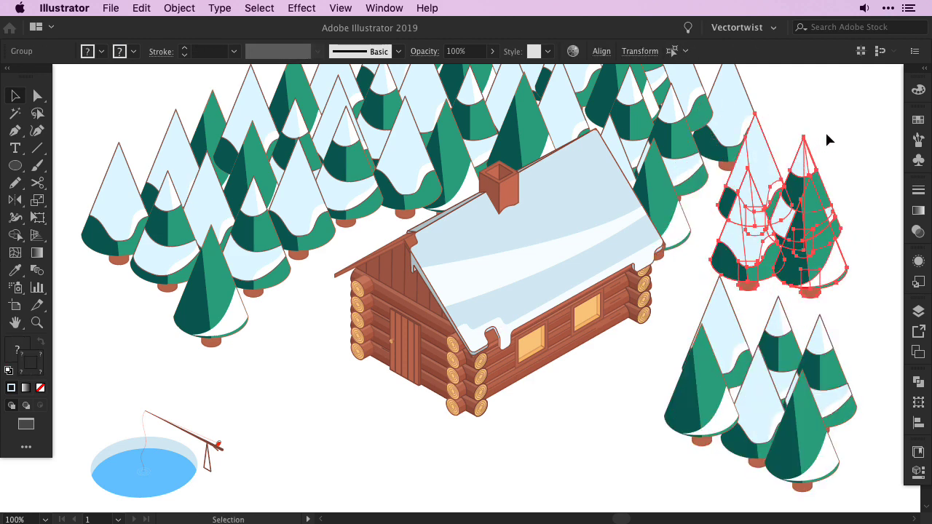
{"action": "left_click", "coordinate": [825, 135]}
- Form the lower-right and upper-right tree clusters, then recentre the view on the cabin
{"action": "left_click_drag", "start_coordinate": [750, 131], "coordinate": [754, 458]}
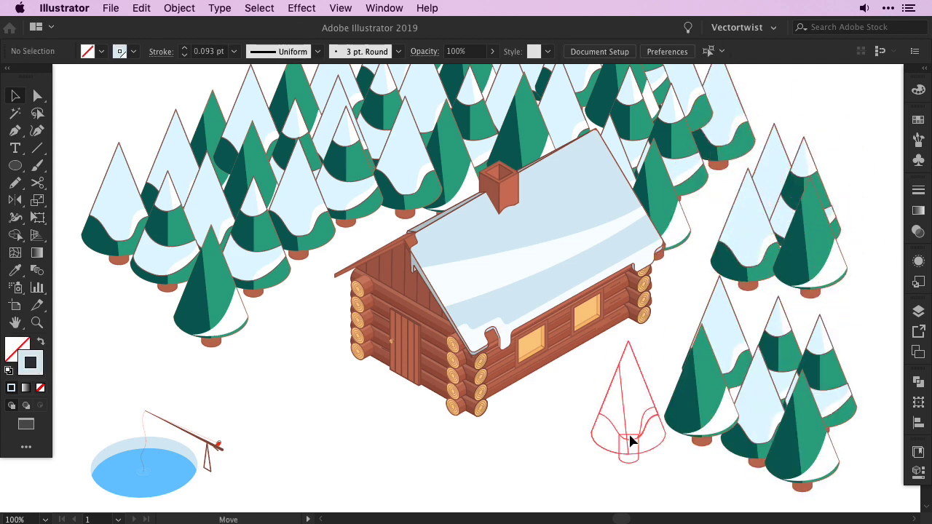
{"action": "left_click", "coordinate": [837, 281]}
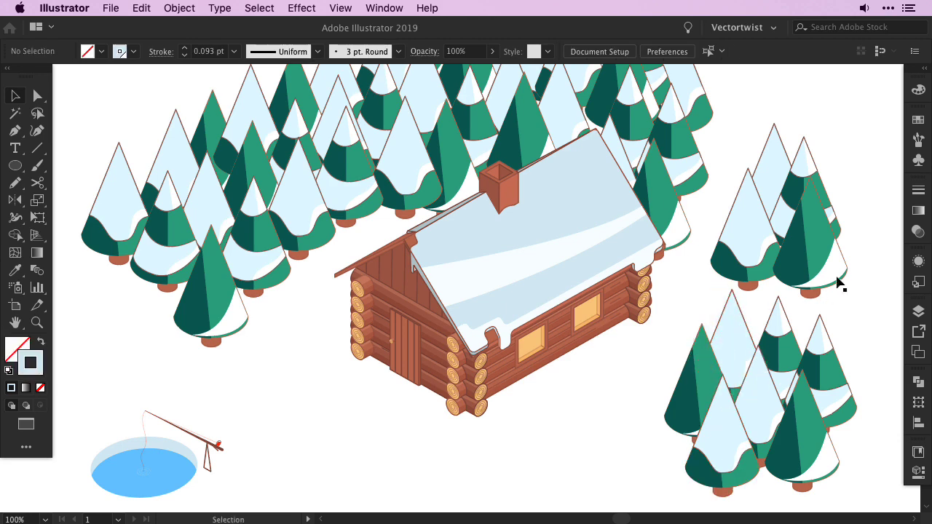
{"action": "left_click_drag", "start_coordinate": [725, 400], "coordinate": [712, 245]}
{"action": "left_click_drag", "start_coordinate": [649, 152], "coordinate": [732, 148]}
{"action": "key", "text": "shift+ctrl+a"}
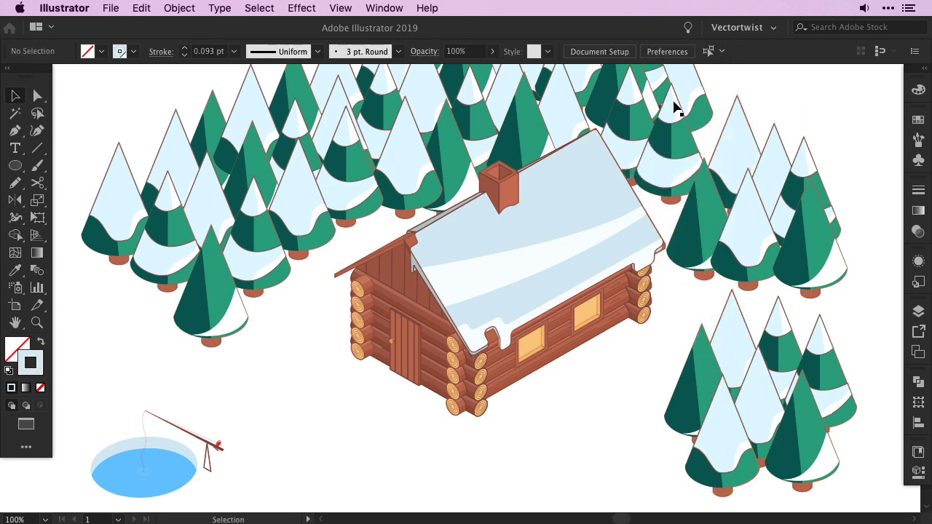
{"action": "scroll", "coordinate": [619, 131], "scroll_direction": "right", "scroll_amount": 3}
{"action": "scroll", "coordinate": [619, 131], "scroll_direction": "up", "scroll_amount": 2}
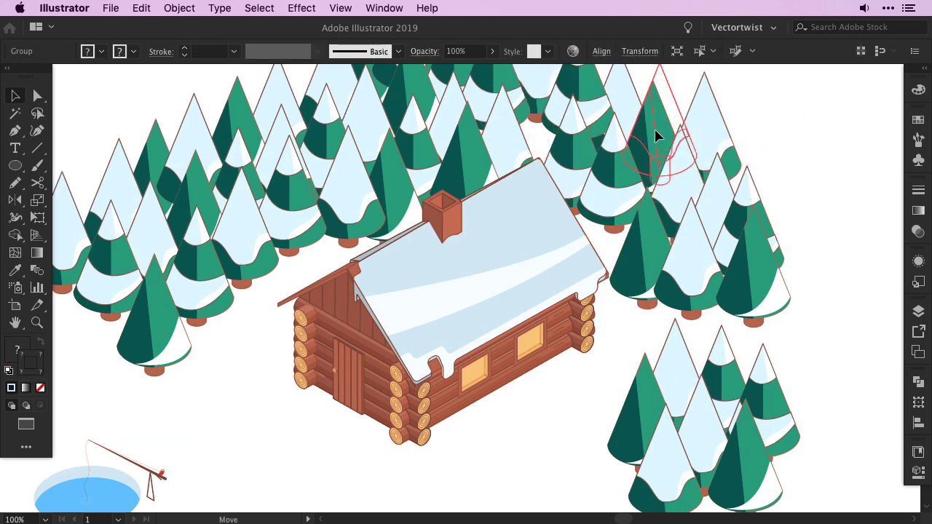
{"action": "left_click_drag", "start_coordinate": [586, 366], "coordinate": [679, 308]}
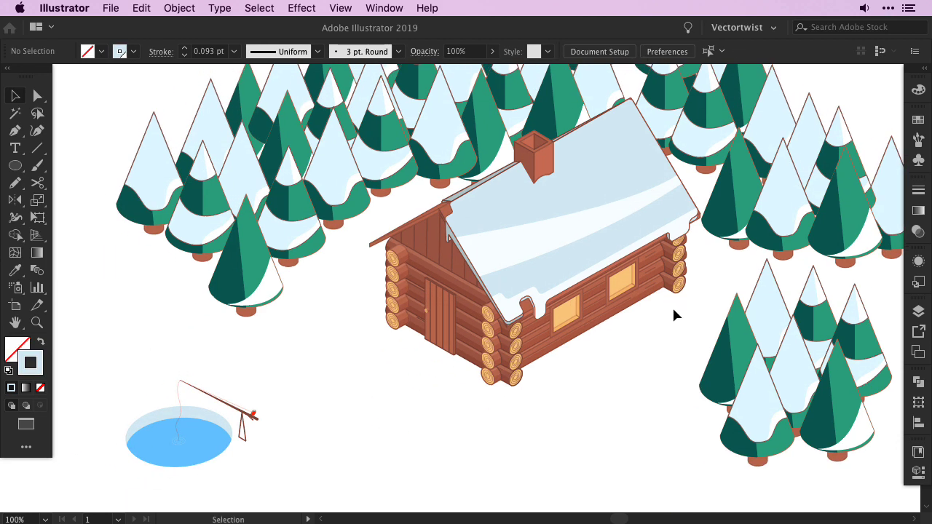